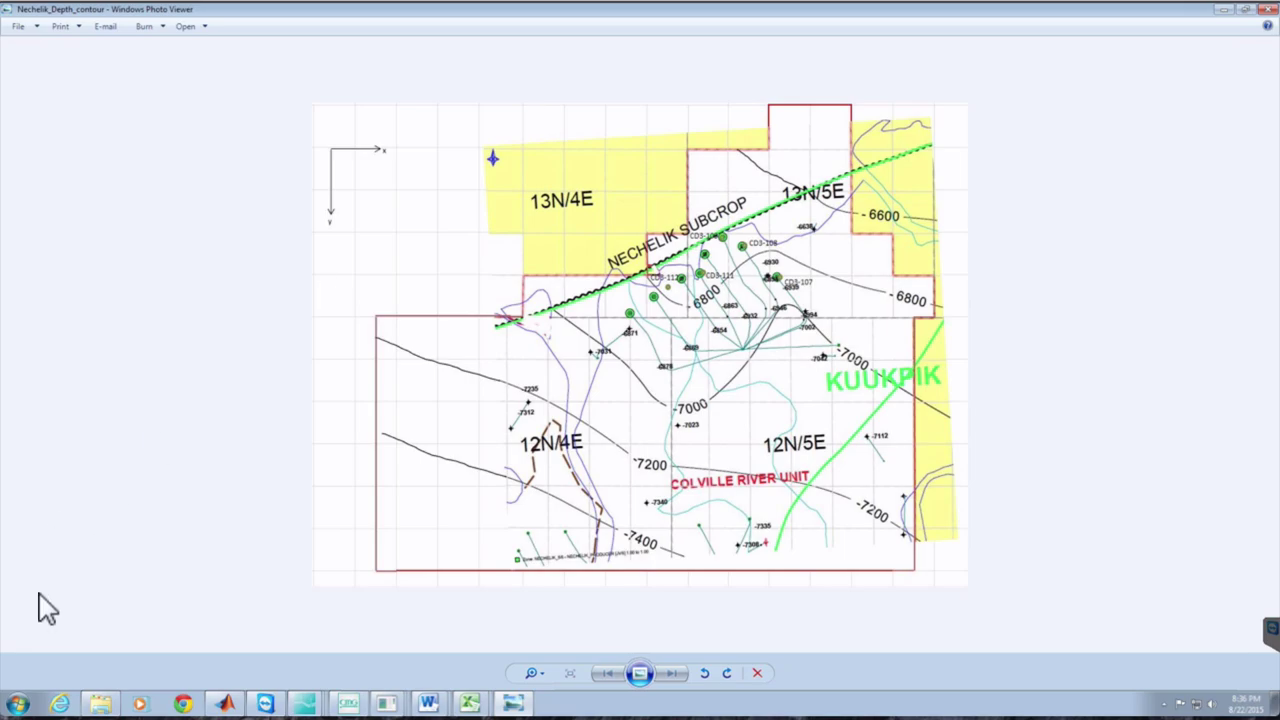
- Switch to MATLAB and open grabit.m from the Reservoir definition code folder in the editor
{"action": "left_click", "coordinate": [100, 703]}
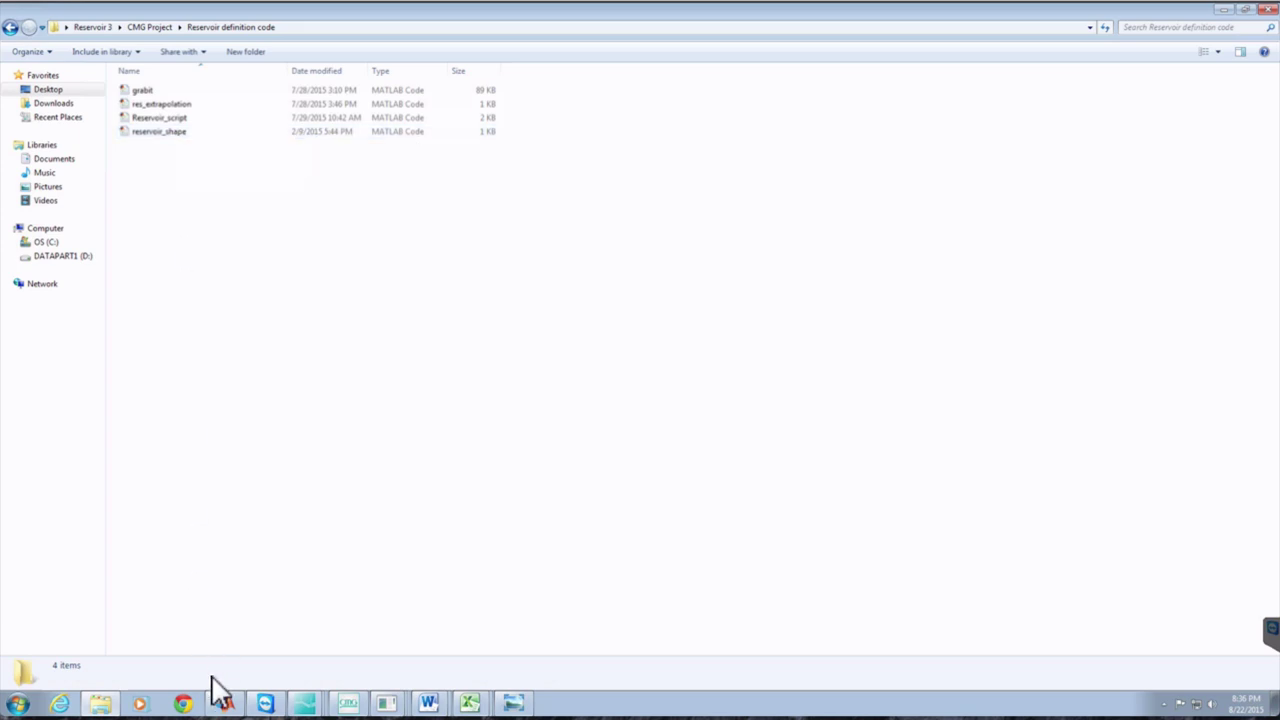
{"action": "left_click", "coordinate": [226, 705]}
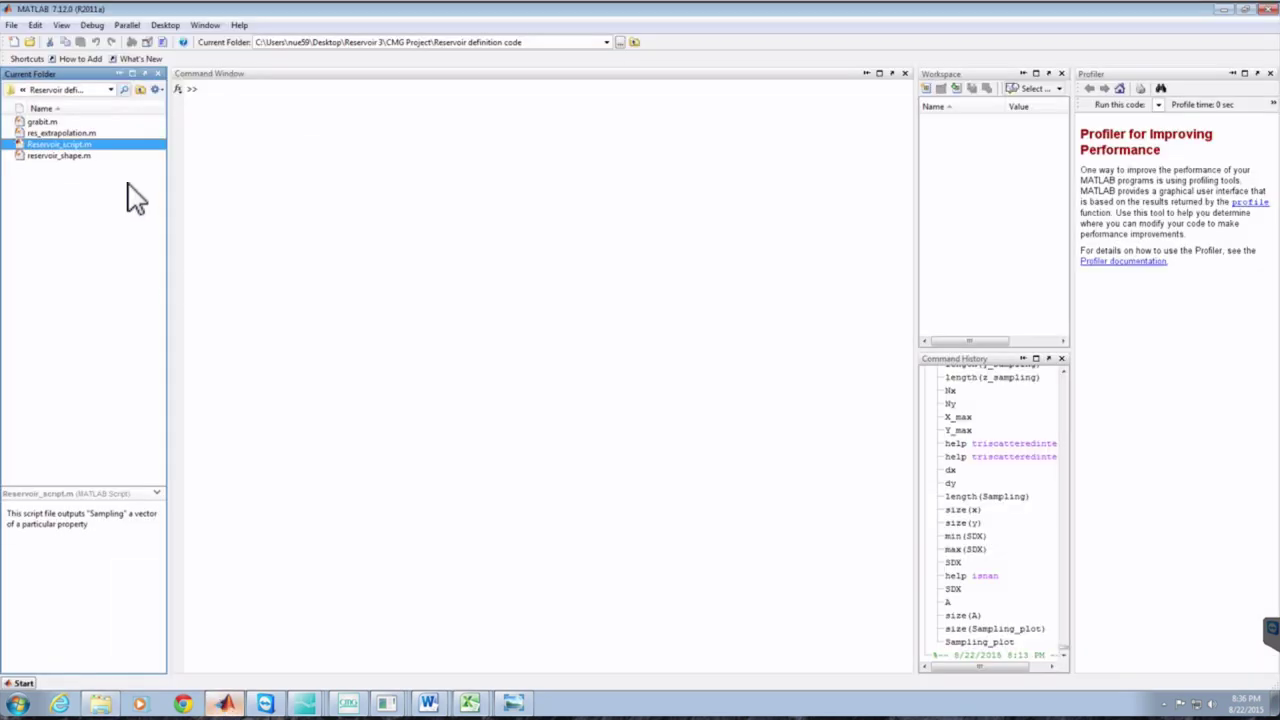
{"action": "left_click", "coordinate": [42, 121]}
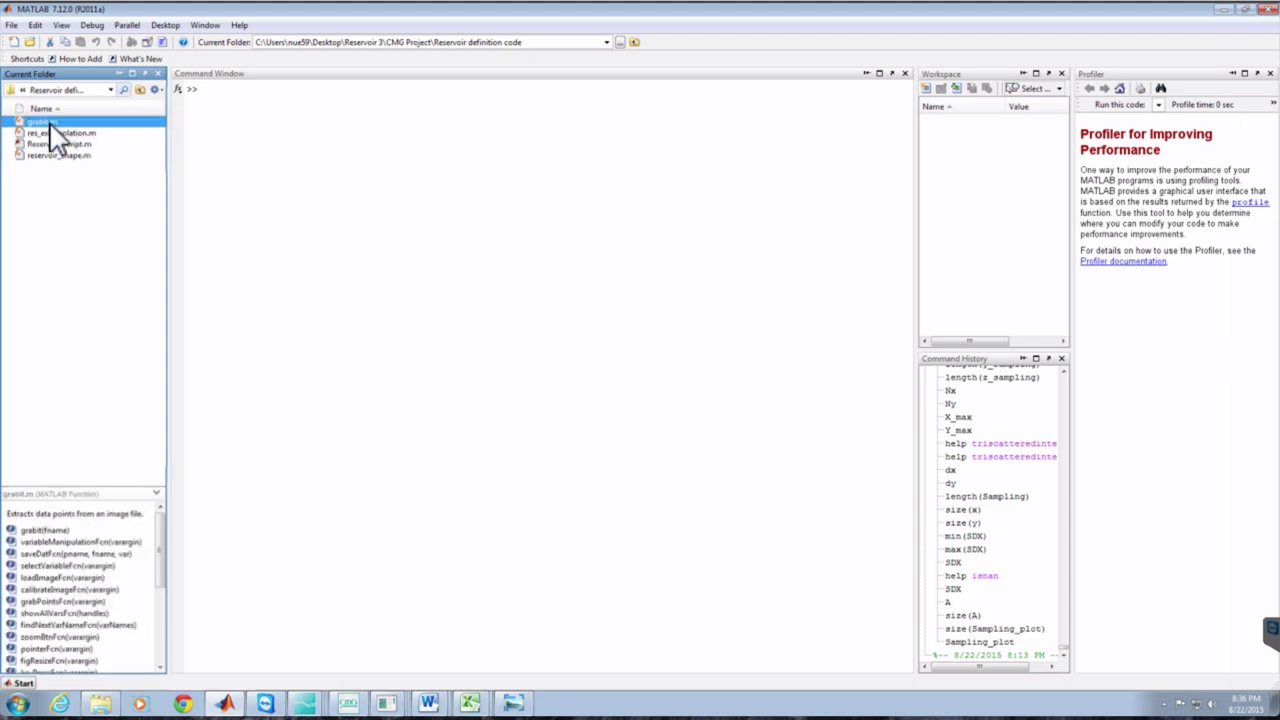
{"action": "double_click", "coordinate": [49, 121]}
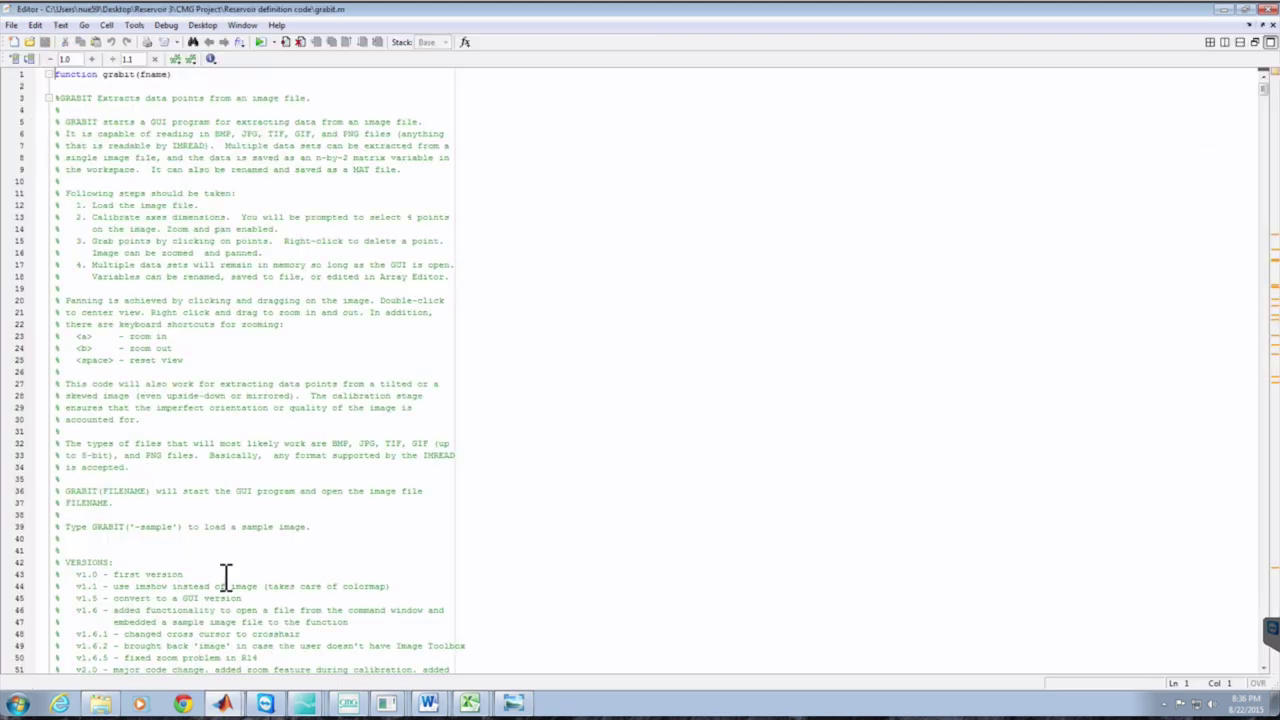
- Open the remaining code files res_extrapolation.m, Reservoir_script.m and reservoir_shape.m in the editor
{"action": "mouse_move", "coordinate": [222, 700]}
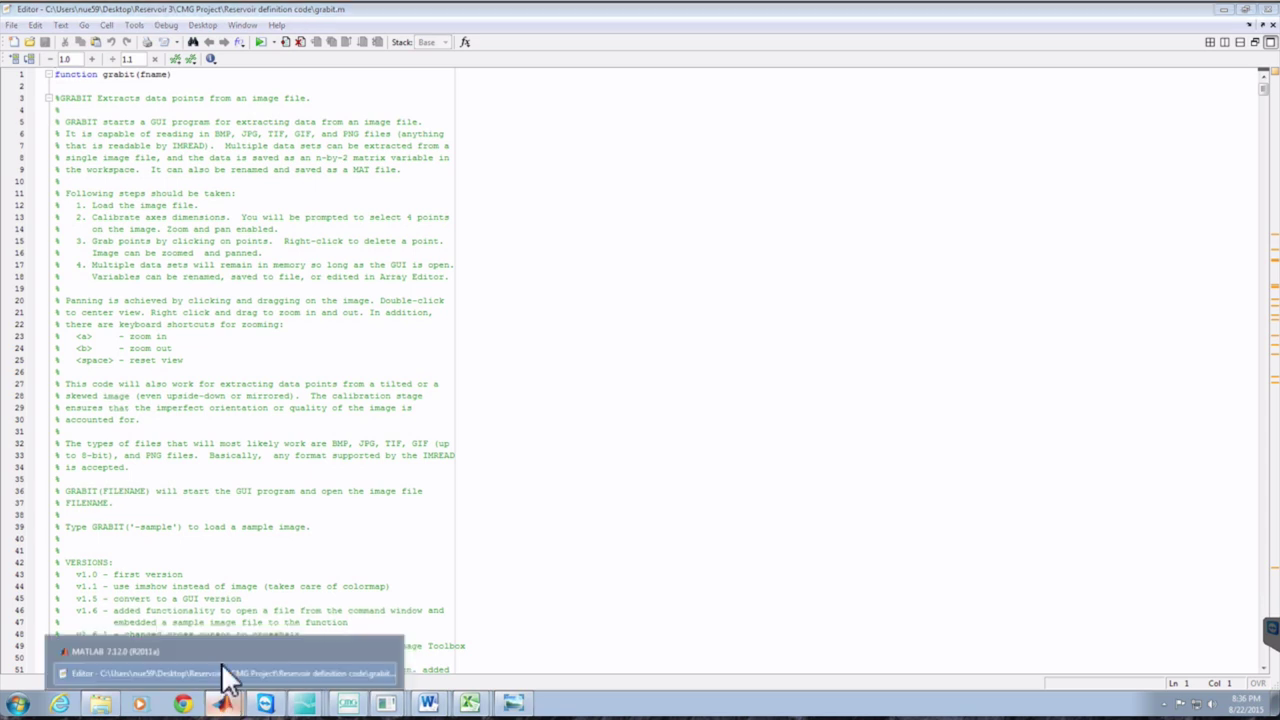
{"action": "left_click", "coordinate": [170, 652]}
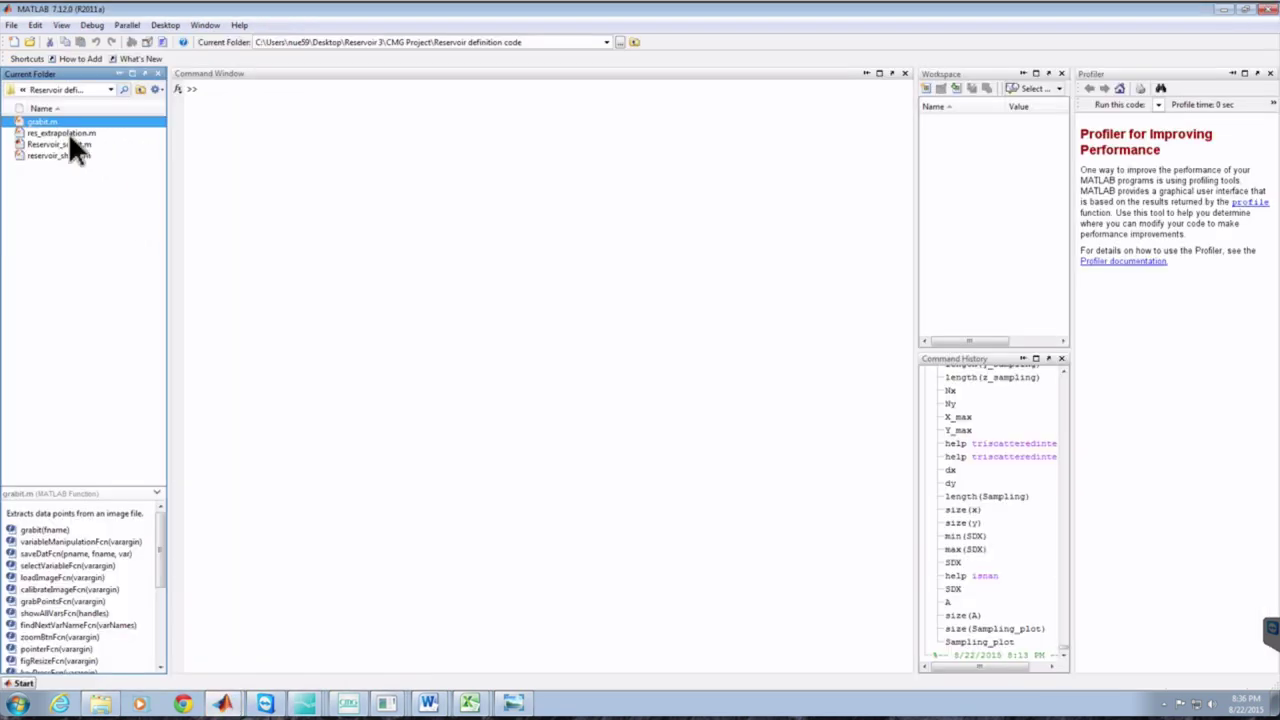
{"action": "double_click", "coordinate": [66, 133]}
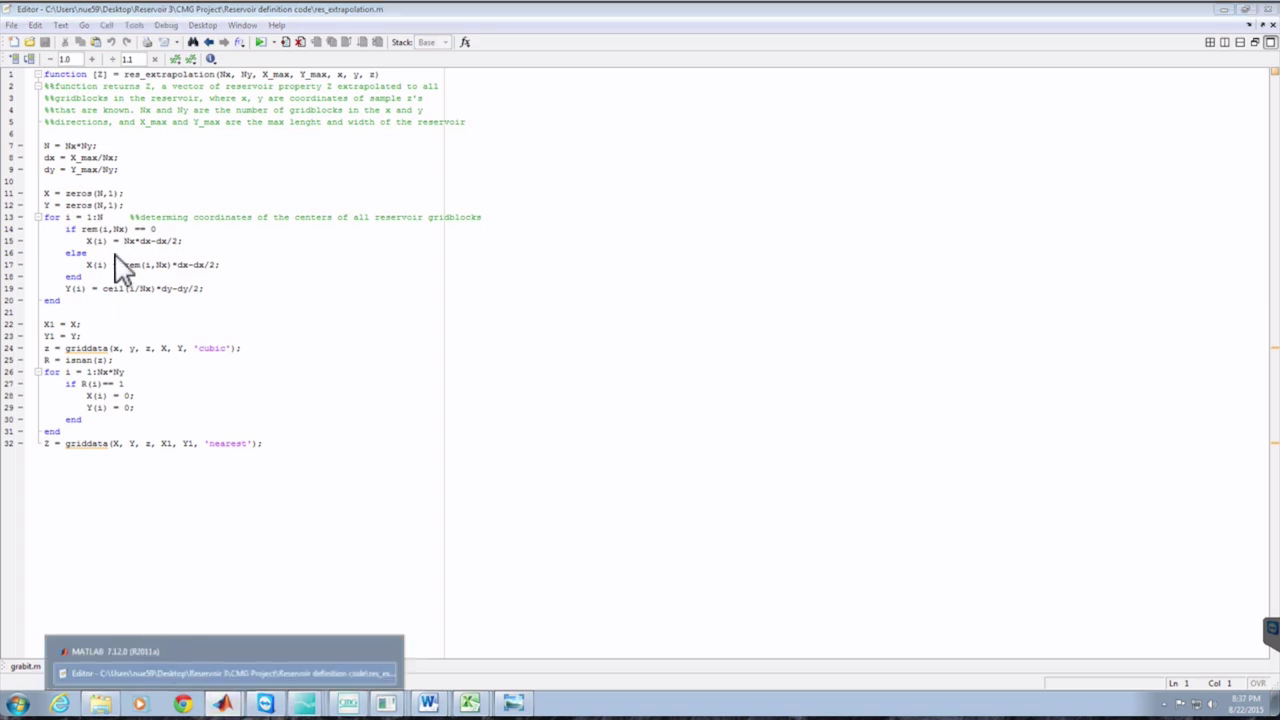
{"action": "key", "text": "alt+Tab"}
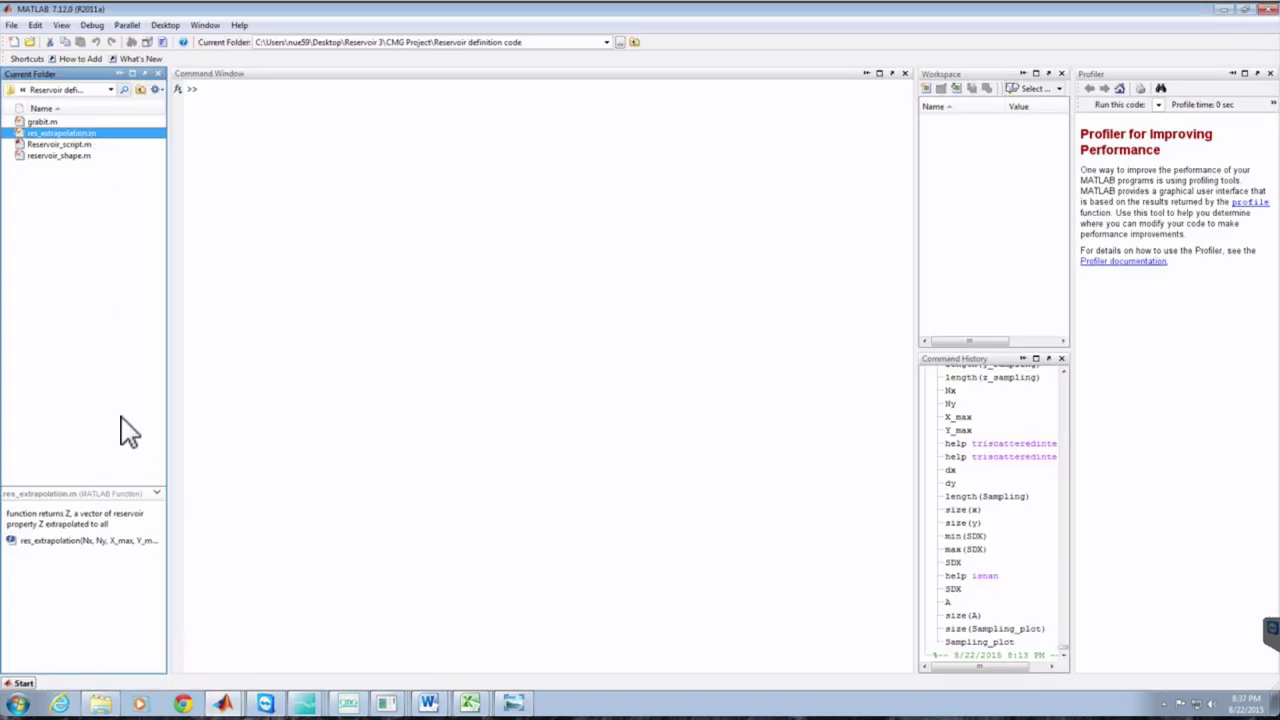
{"action": "double_click", "coordinate": [62, 145]}
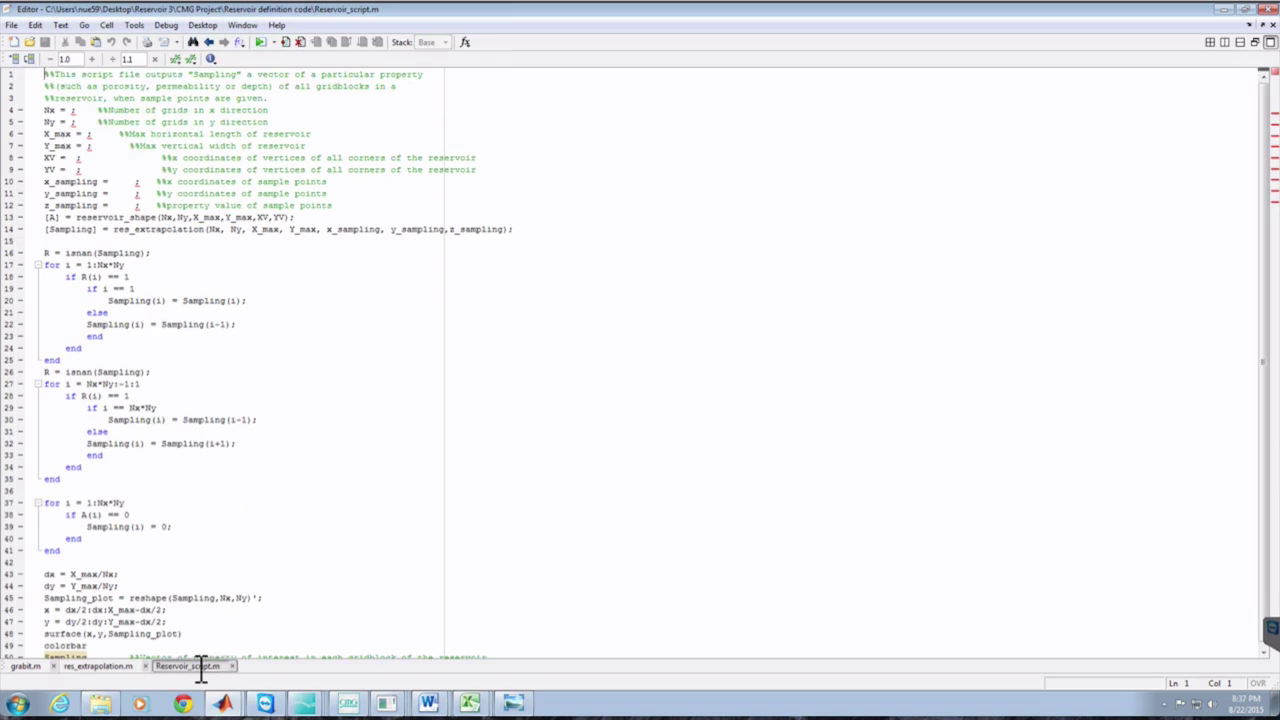
{"action": "mouse_move", "coordinate": [222, 703]}
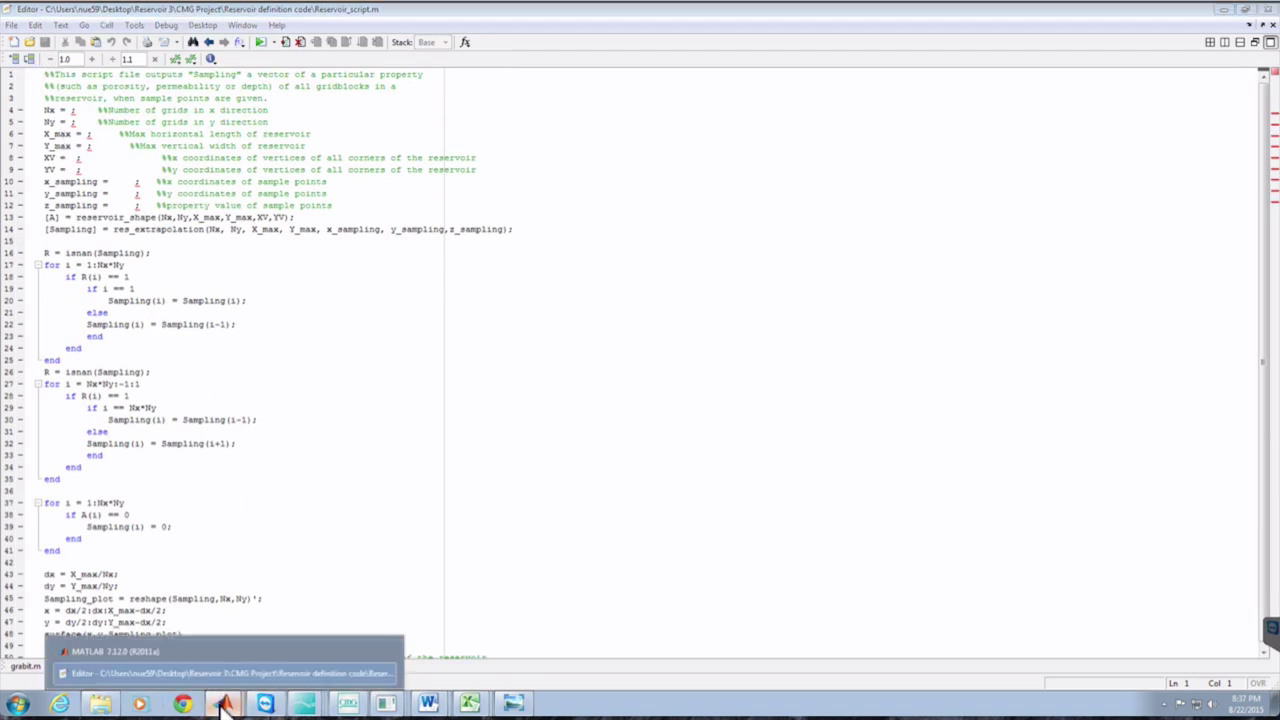
{"action": "left_click", "coordinate": [114, 650]}
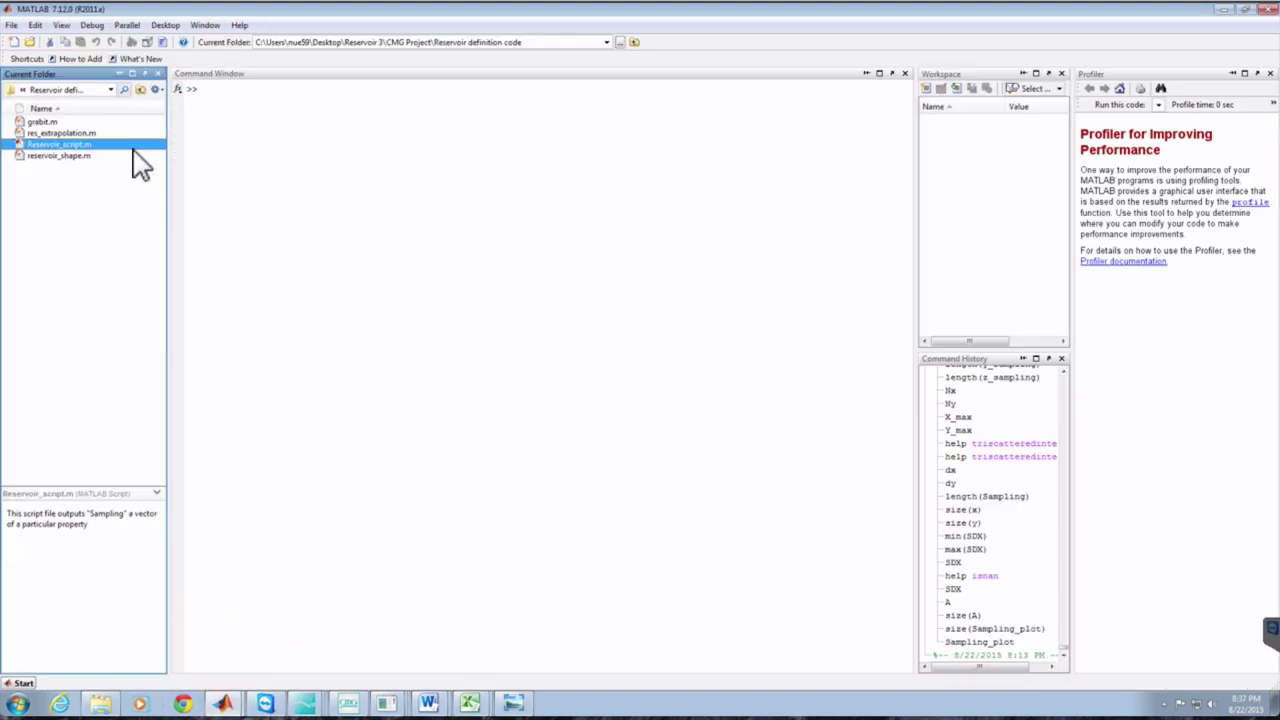
{"action": "double_click", "coordinate": [68, 157]}
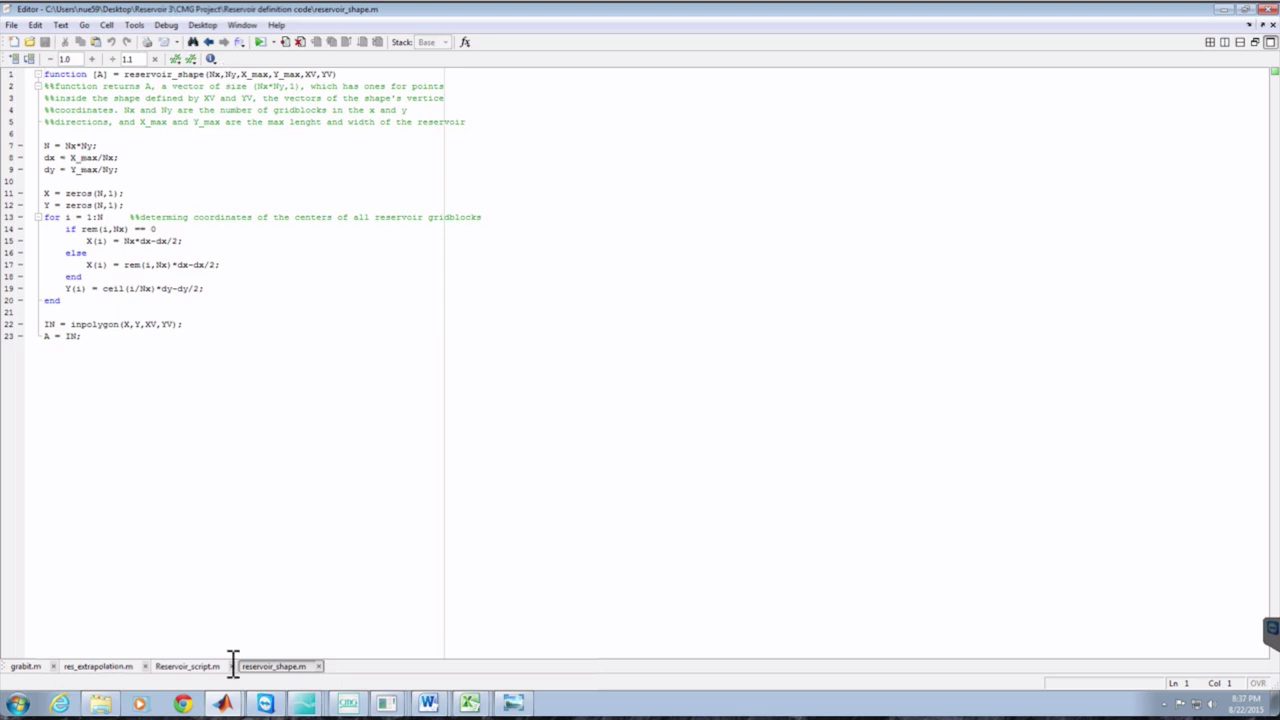
- Review the code of res_extrapolation.m and the blank input variables at the beginning of Reservoir_script.m
{"action": "left_click", "coordinate": [99, 666]}
{"action": "mouse_move", "coordinate": [111, 710]}
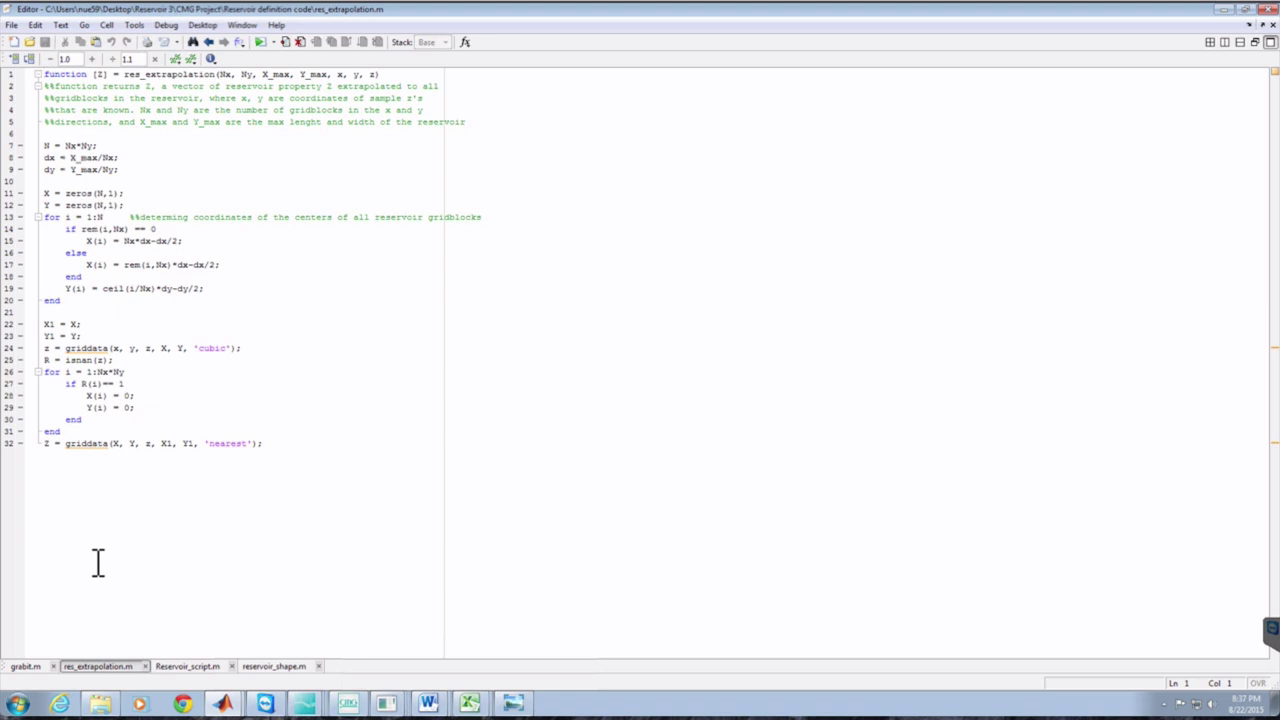
{"action": "left_click", "coordinate": [183, 667]}
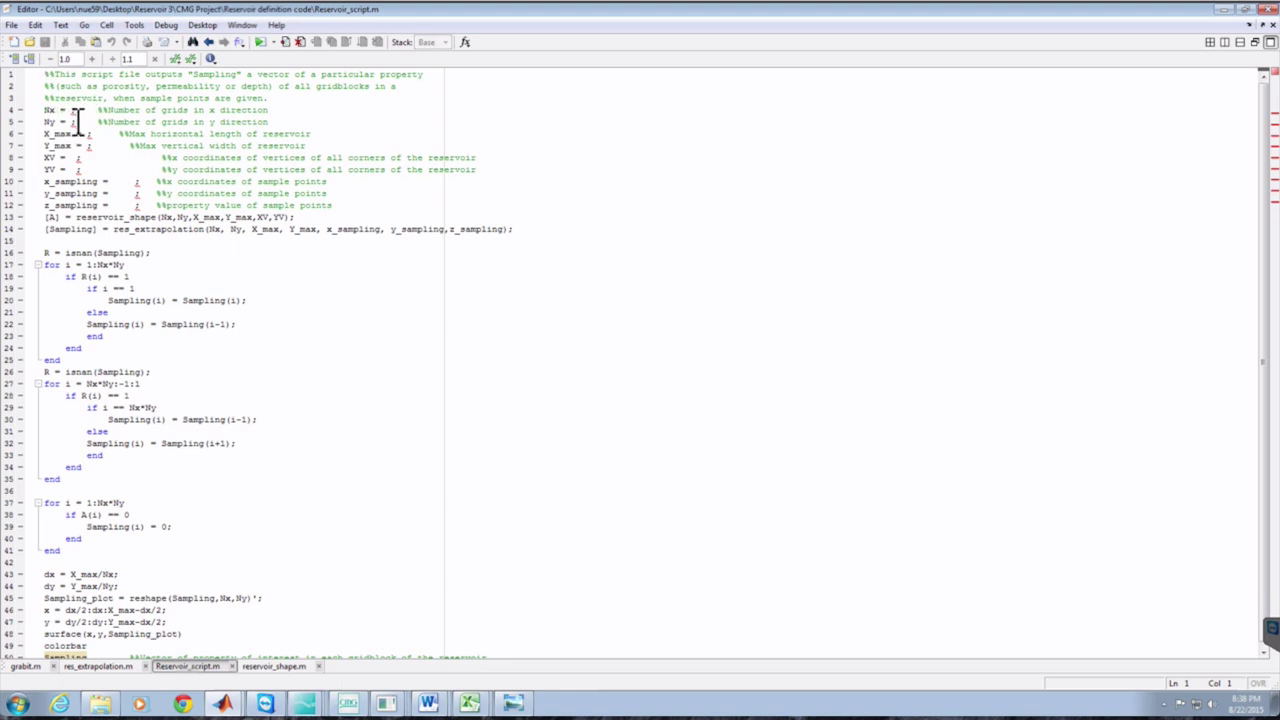
{"action": "mouse_move", "coordinate": [77, 118]}
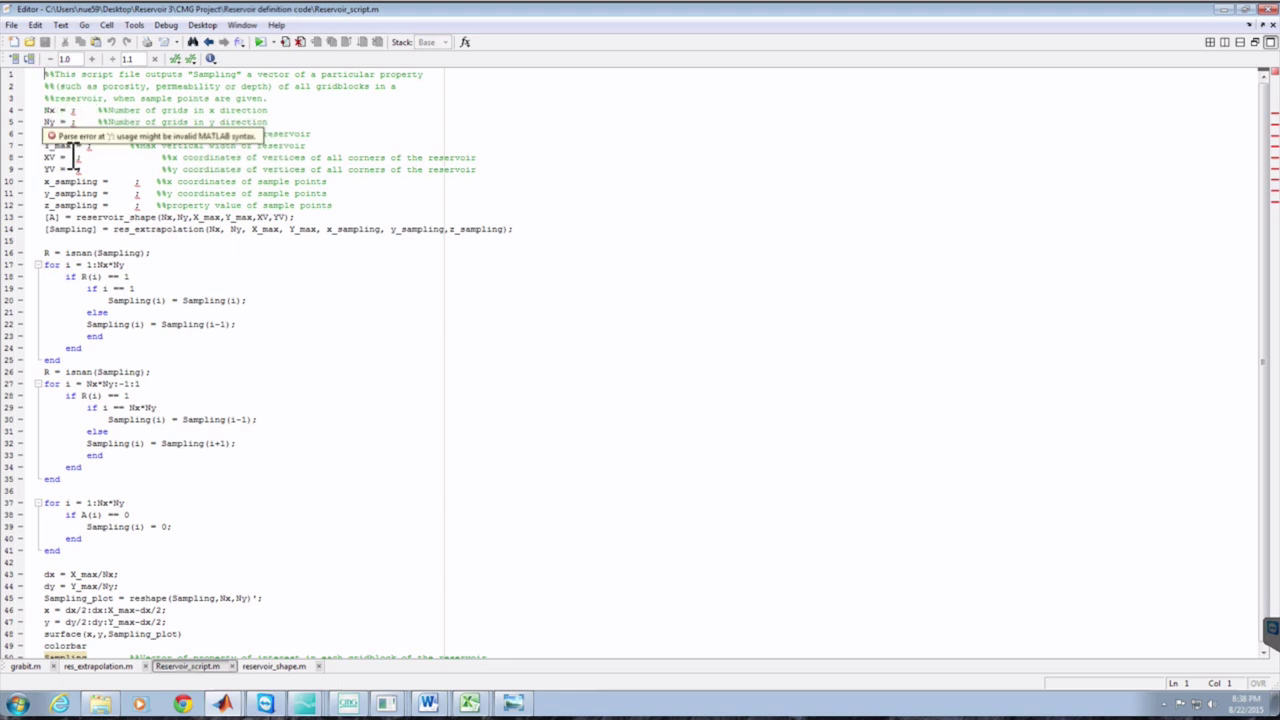
- Run grabit.m and maximize the Grabit window
{"action": "left_click", "coordinate": [27, 668]}
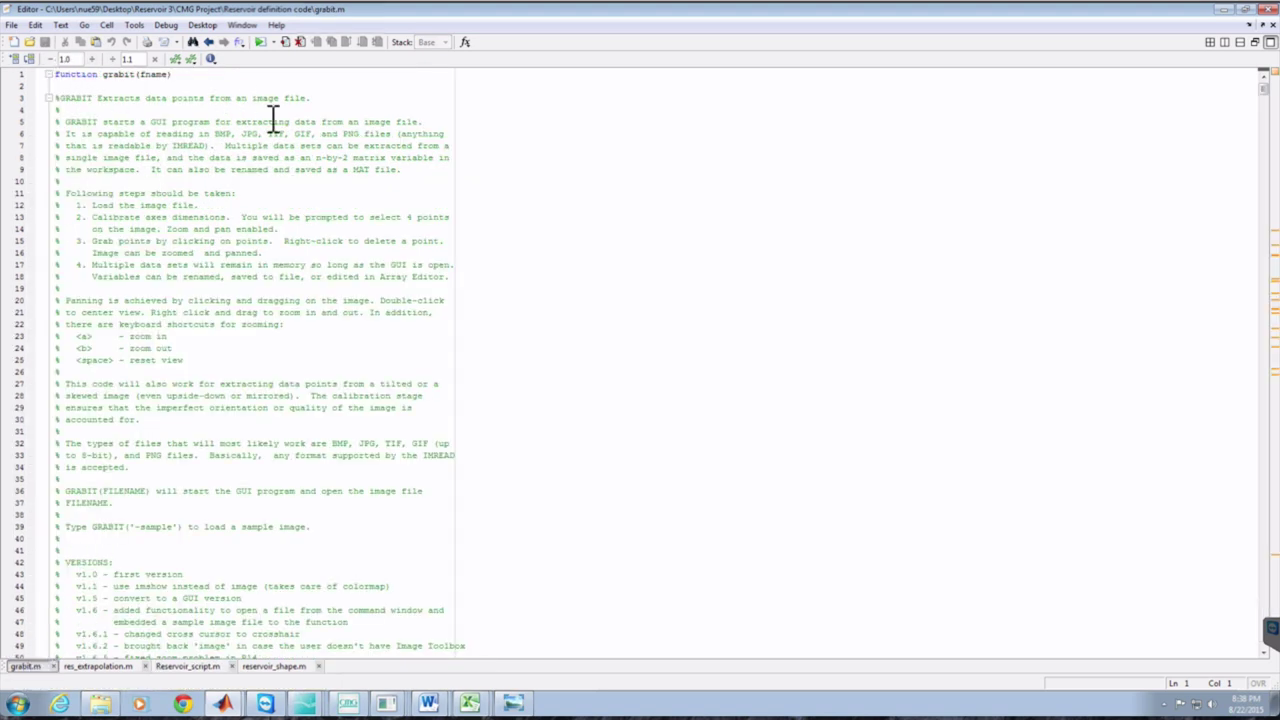
{"action": "left_click", "coordinate": [260, 45]}
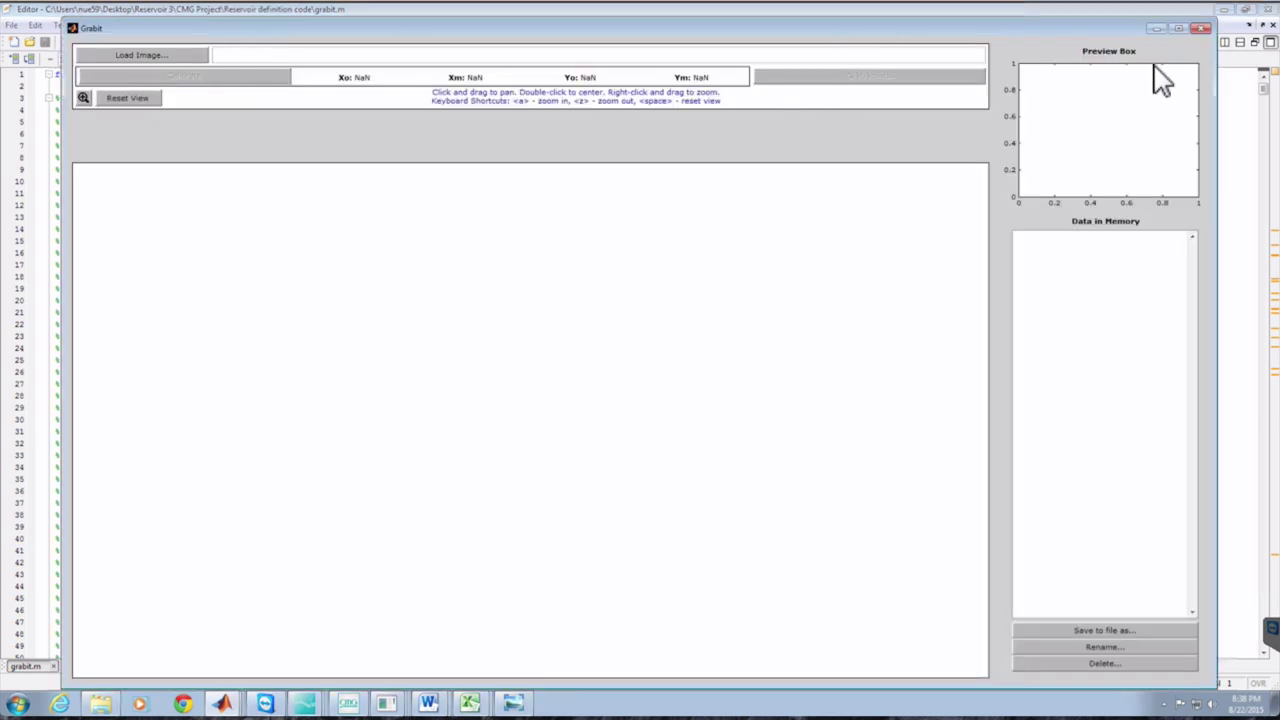
{"action": "left_click", "coordinate": [1182, 29]}
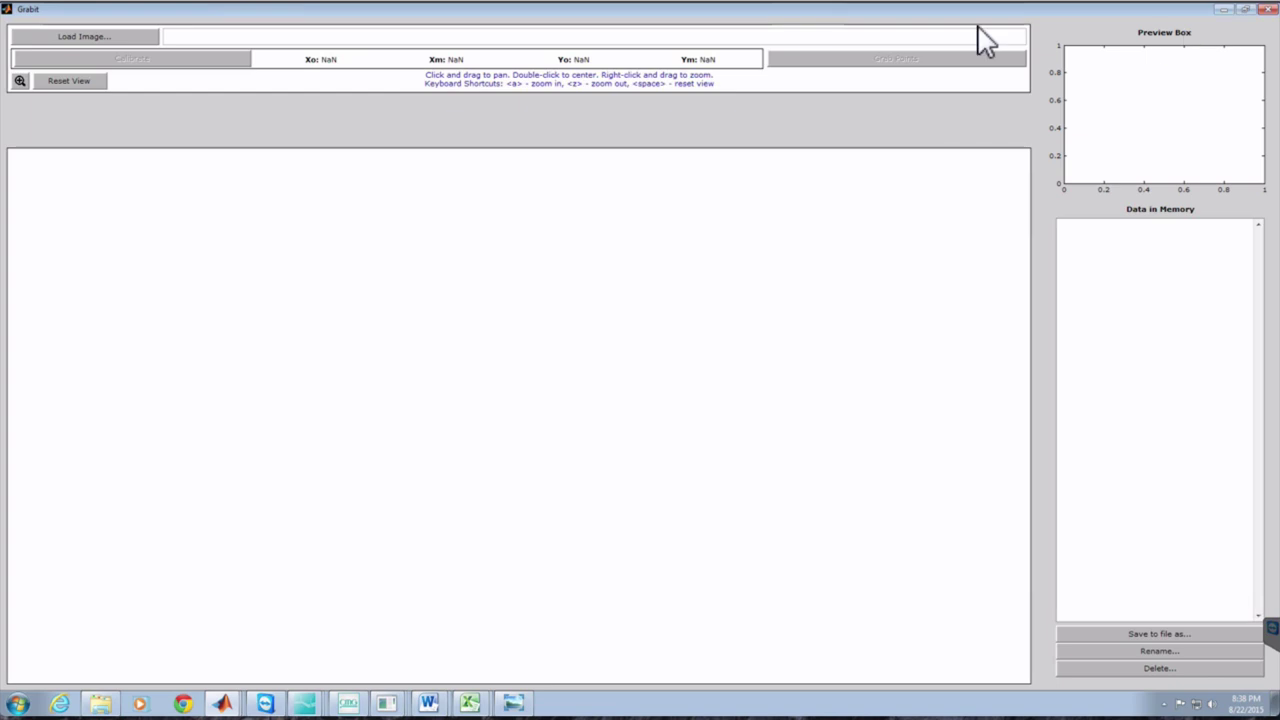
- Load the Nechelik_Depth_contour image from the Reservoir 3 folder on the Desktop into Grabit
{"action": "left_click", "coordinate": [72, 33]}
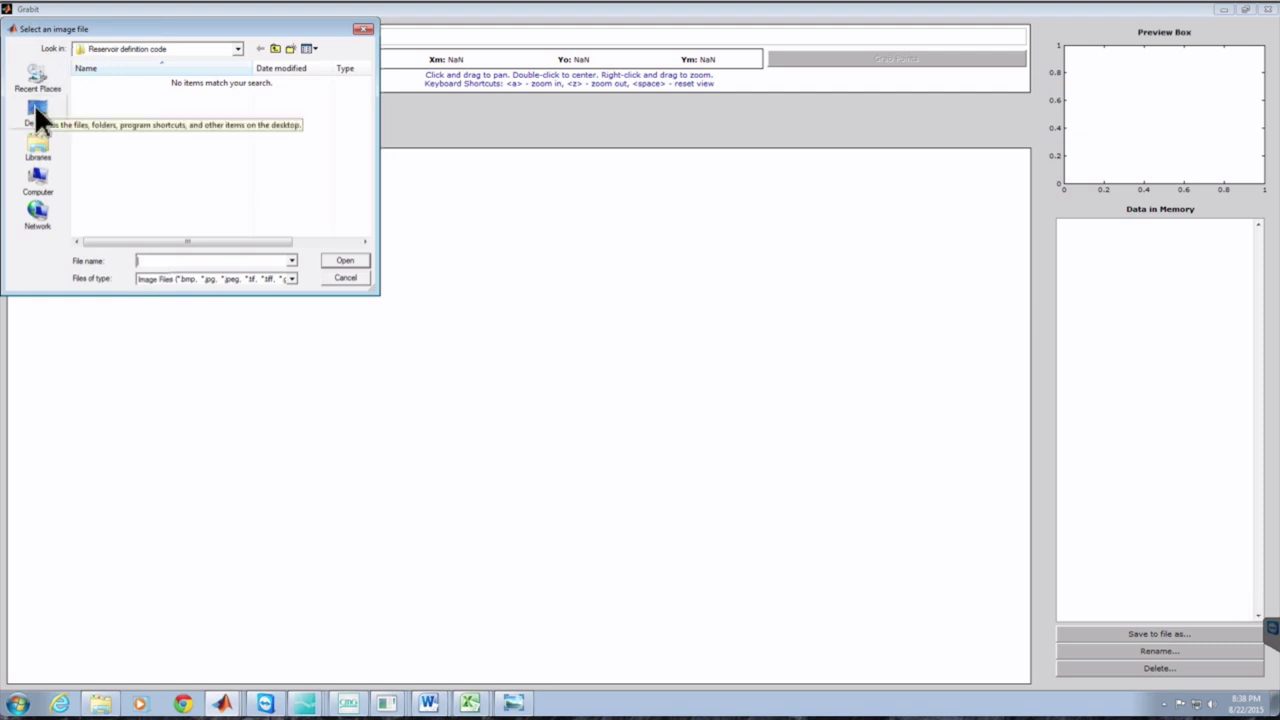
{"action": "left_click", "coordinate": [36, 112]}
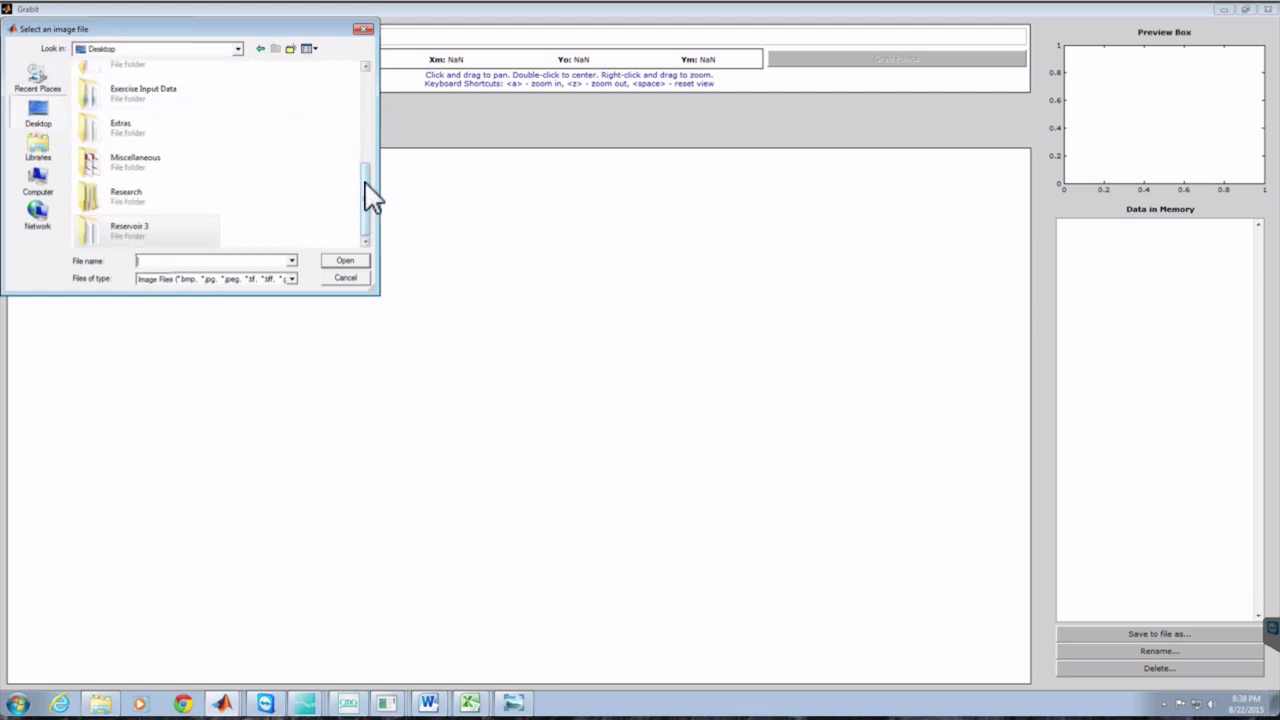
{"action": "double_click", "coordinate": [112, 240]}
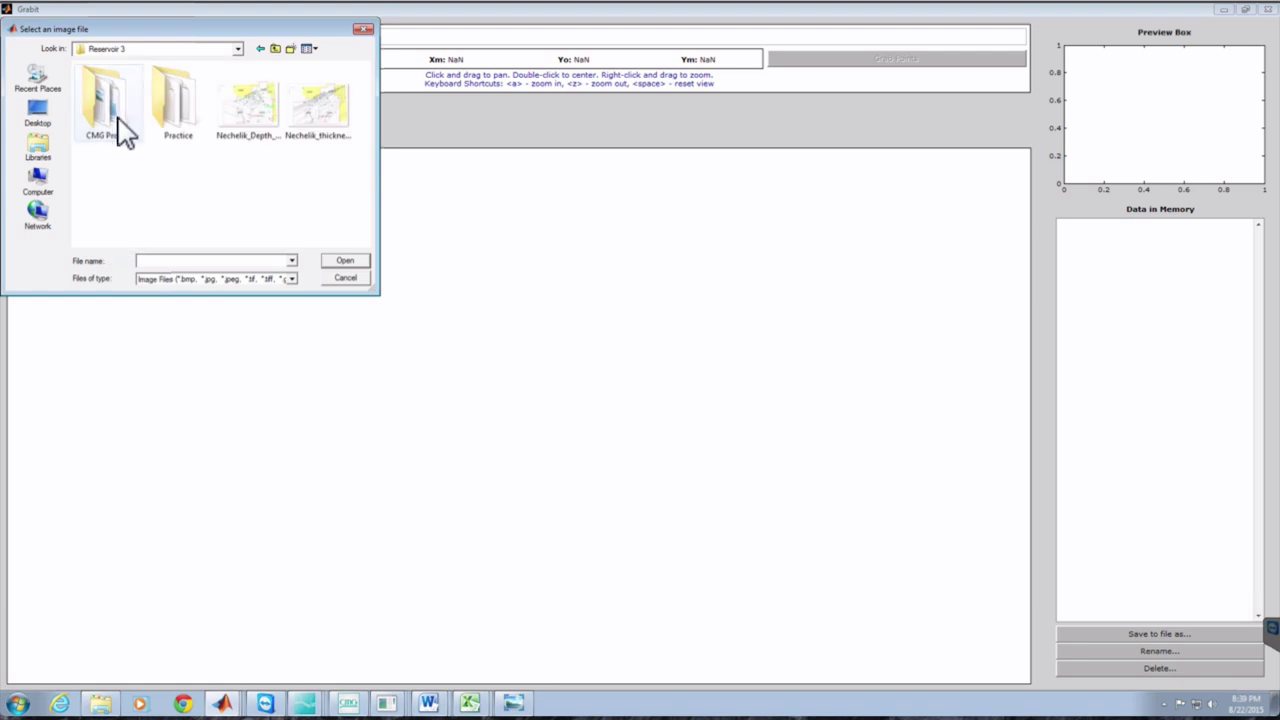
{"action": "double_click", "coordinate": [250, 108]}
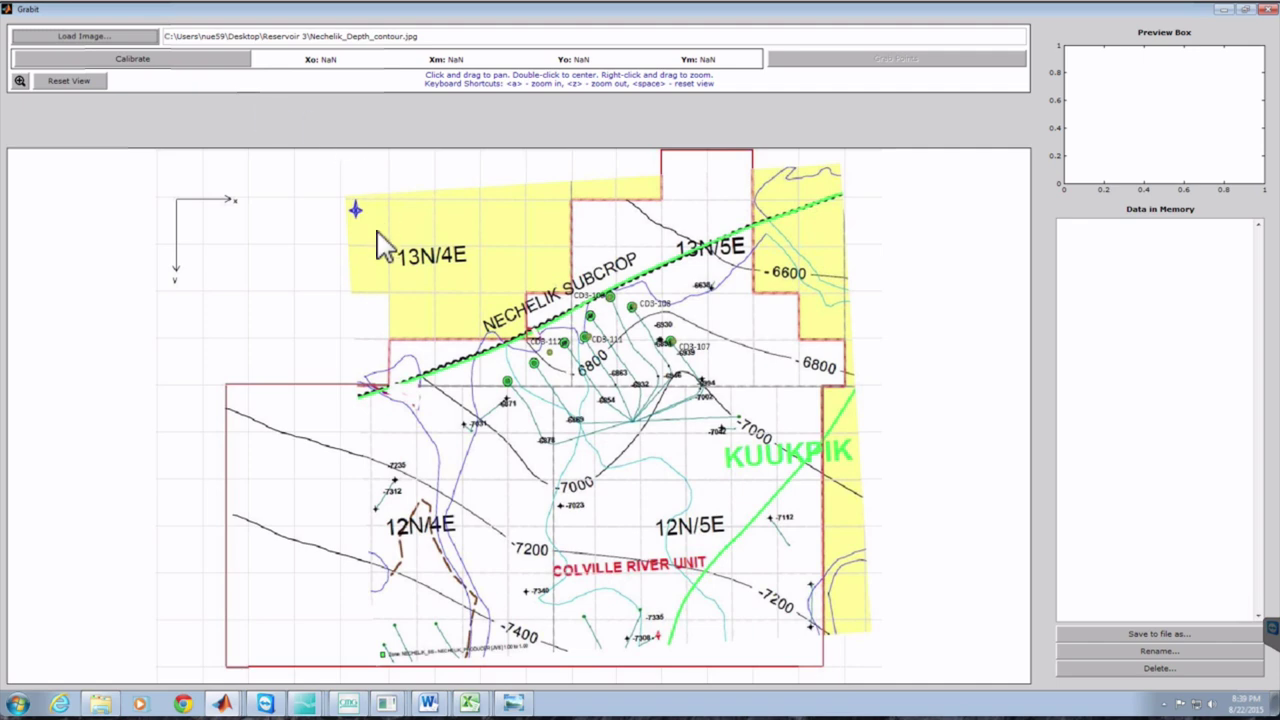
- Start the calibration and set the x-axis origin to 3922.5 at the red boundary corner just above the Nechelik Subcrop label
{"action": "left_click", "coordinate": [152, 62]}
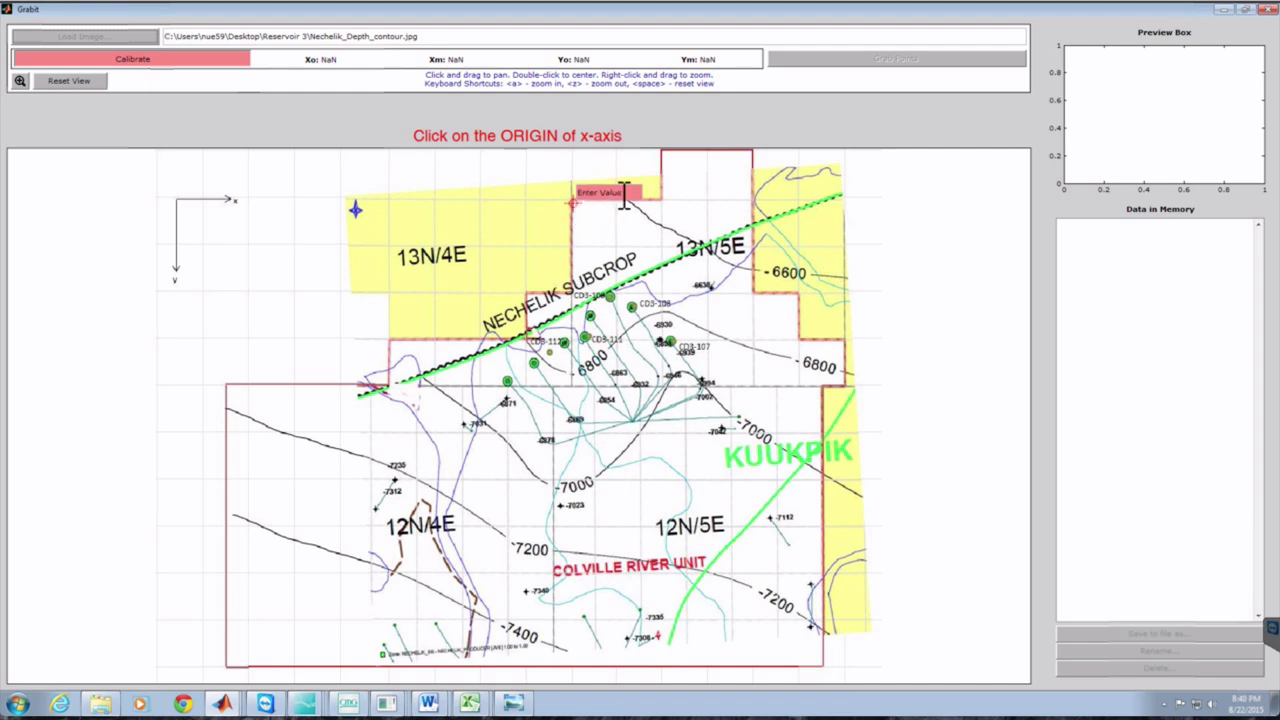
{"action": "left_click_drag", "start_coordinate": [626, 194], "coordinate": [570, 190]}
{"action": "key", "text": "BackSpace"}
{"action": "key", "text": "Return"}
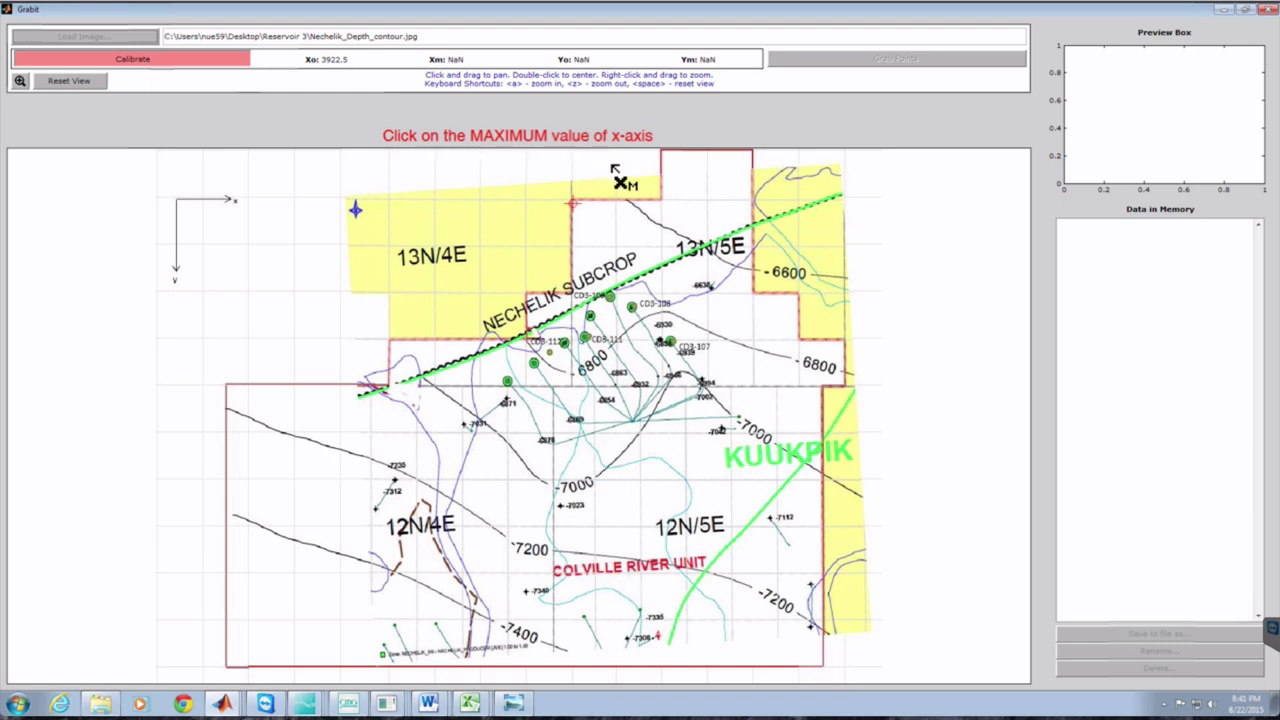
- Set the x-axis maximum to 6014.5 at the red boundary's vertical edge above 13N/5E, level with the x-axis origin
{"action": "left_click", "coordinate": [754, 203]}
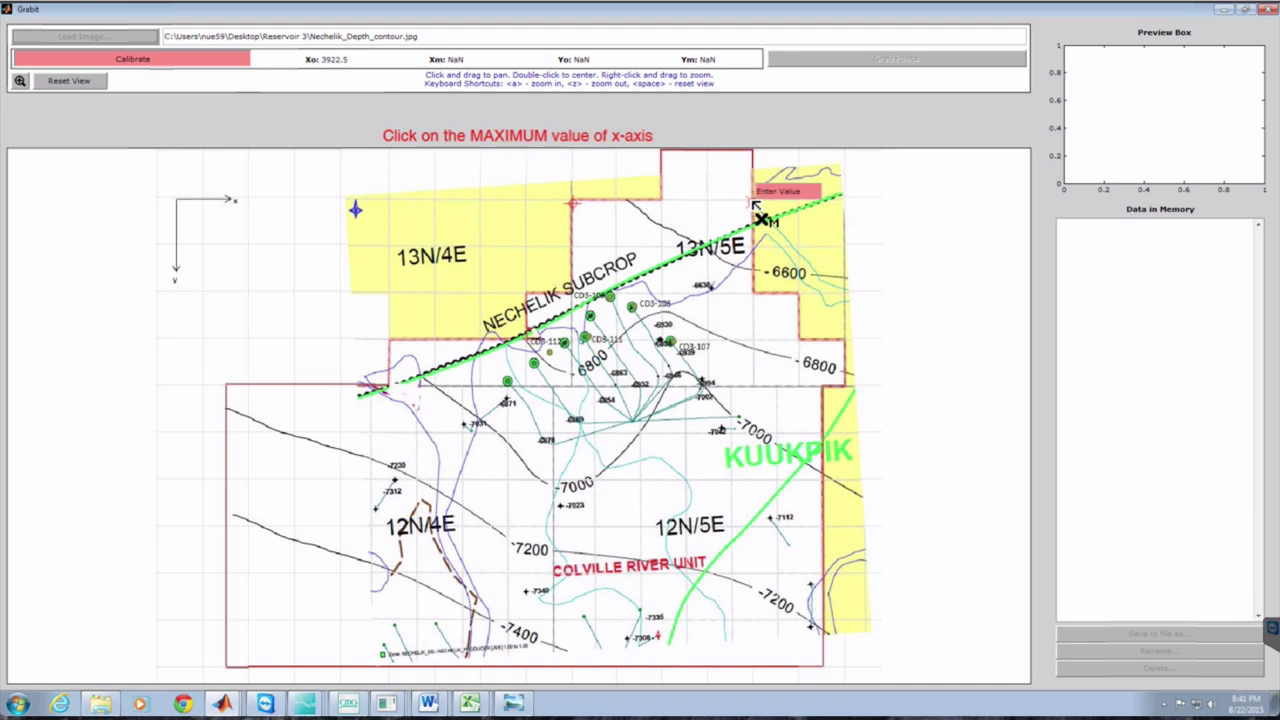
{"action": "left_click", "coordinate": [805, 190]}
{"action": "left_click_drag", "start_coordinate": [762, 189], "coordinate": [750, 194]}
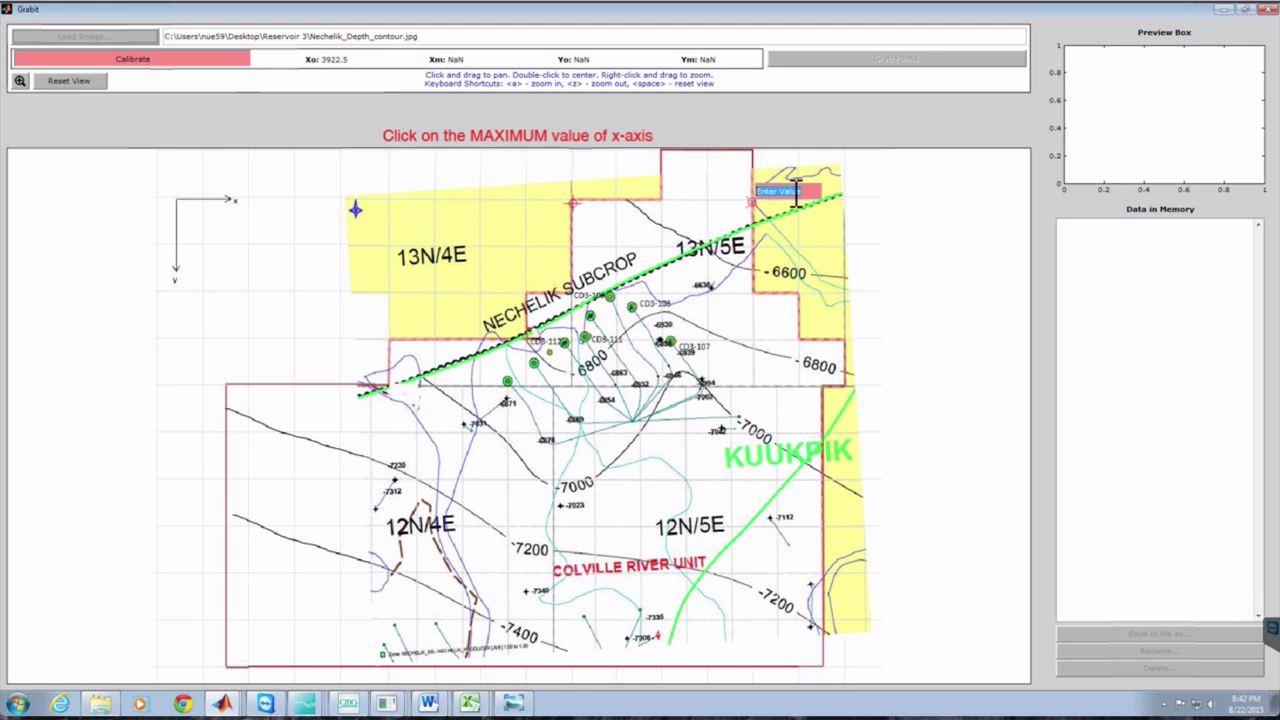
{"action": "type", "text": "3014.5"}
{"action": "key", "text": "BackSpace"}
{"action": "key", "text": "BackSpace"}
{"action": "key", "text": "BackSpace"}
{"action": "key", "text": "BackSpace"}
{"action": "key", "text": "BackSpace"}
{"action": "key", "text": "BackSpace"}
{"action": "type", "text": "6014.5"}
{"action": "key", "text": "Return"}
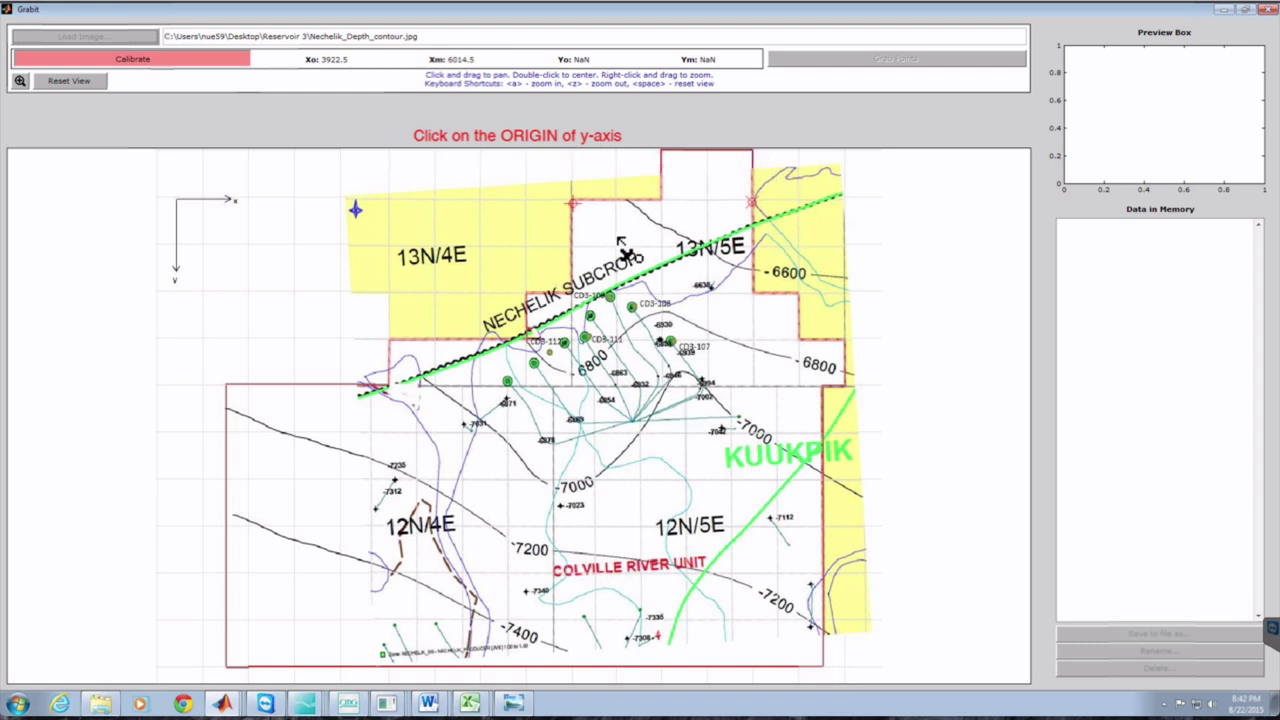
- Set the y-axis origin to 523 at the same boundary corner as the x-axis origin
{"action": "left_click", "coordinate": [571, 202]}
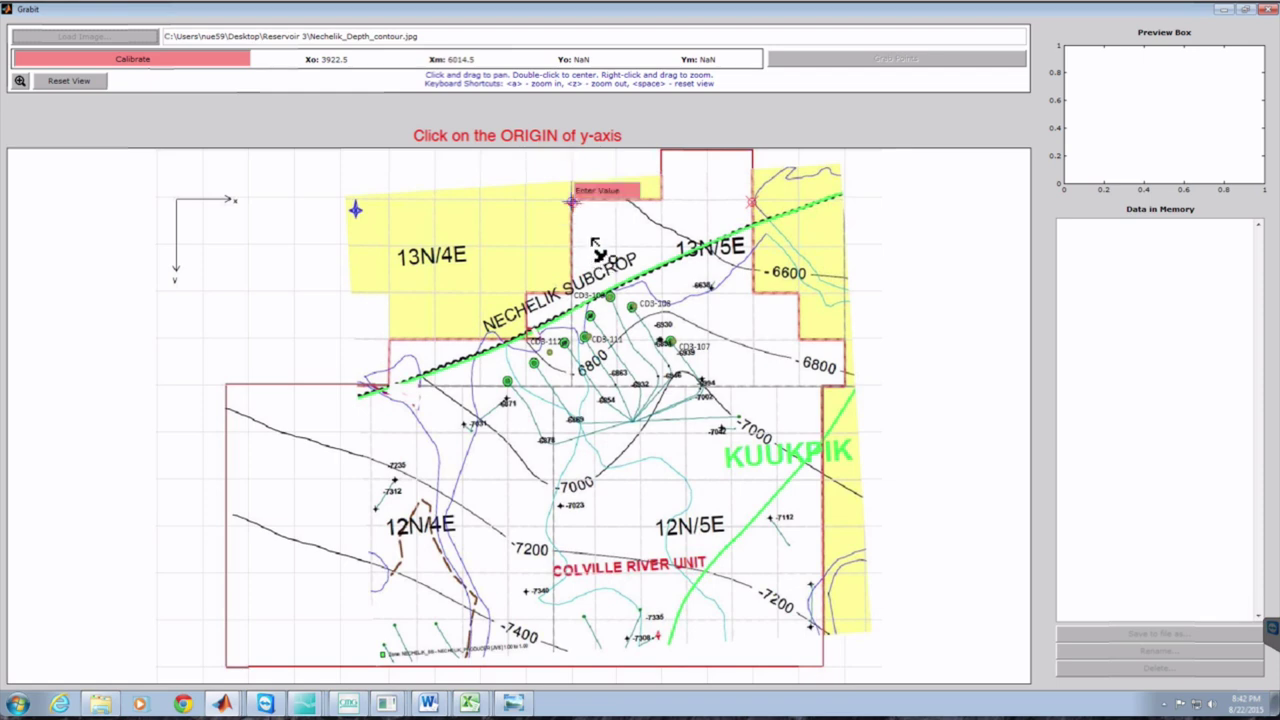
{"action": "left_click", "coordinate": [625, 190]}
{"action": "triple_click", "coordinate": [576, 186]}
{"action": "type", "text": "523"}
{"action": "key", "text": "Return"}
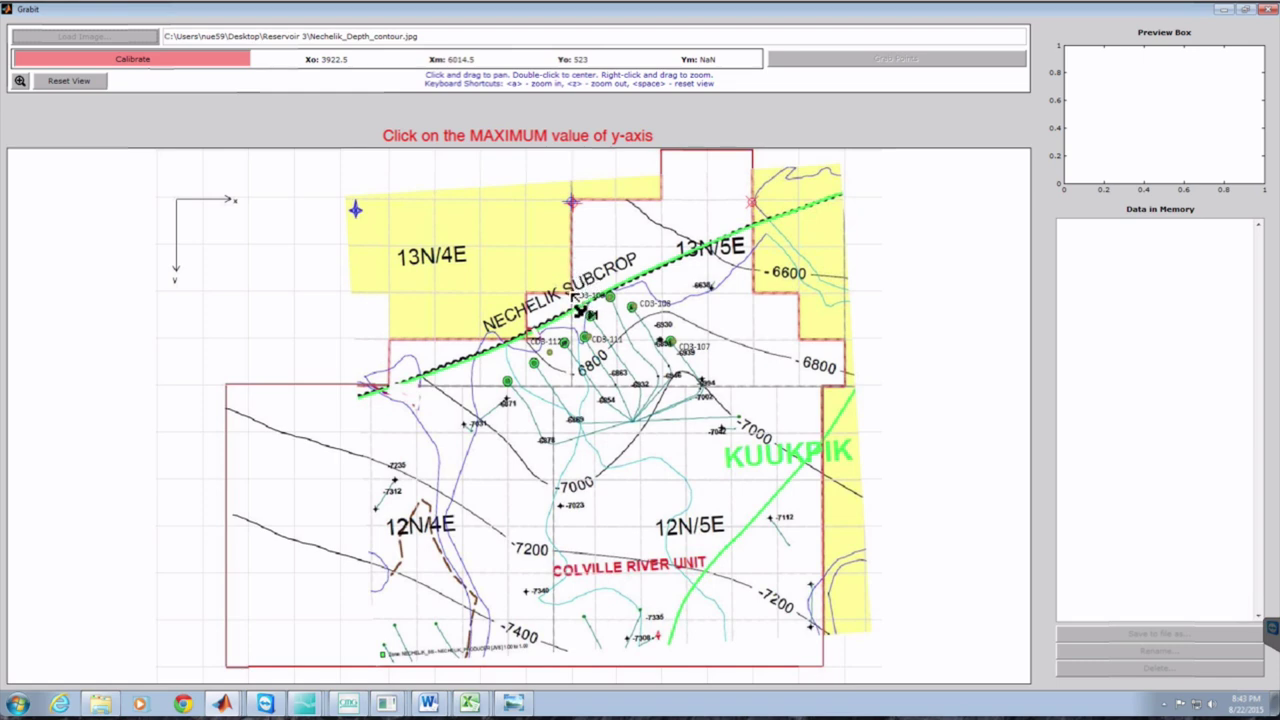
- Set the y-axis maximum to 1569 at the red boundary corner directly below the y-axis origin
{"action": "left_click", "coordinate": [577, 304]}
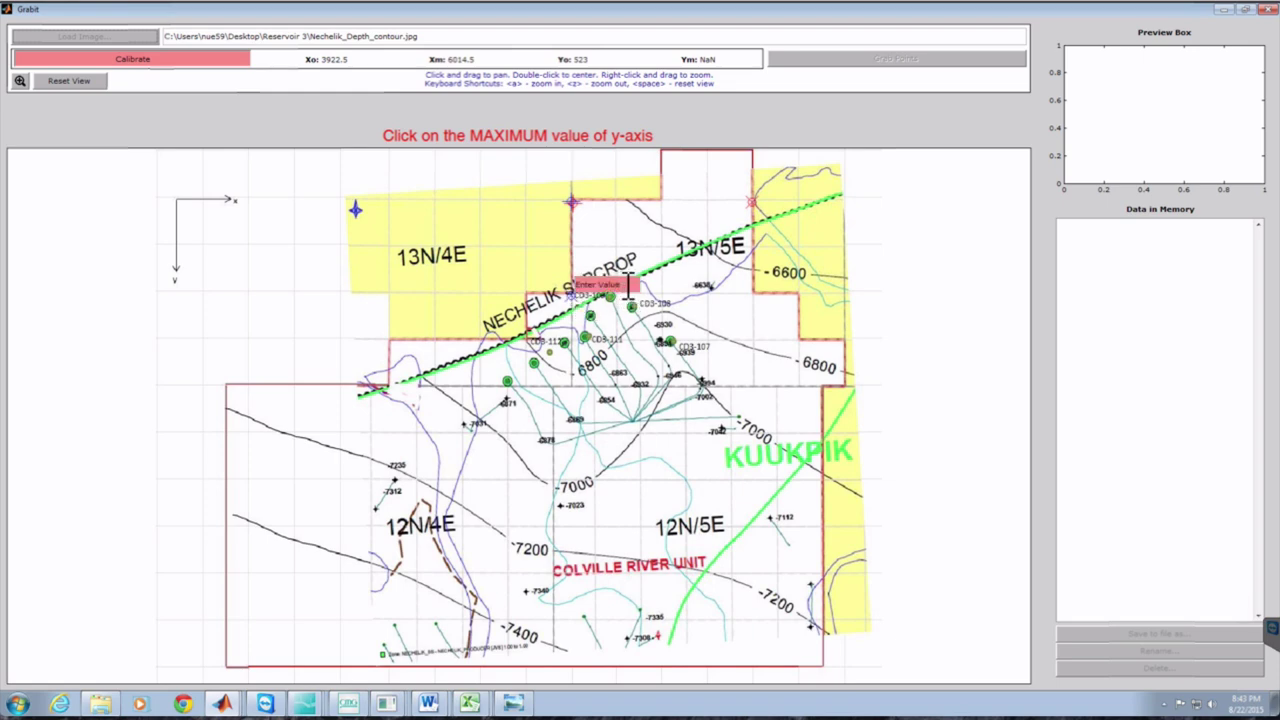
{"action": "left_click", "coordinate": [577, 285]}
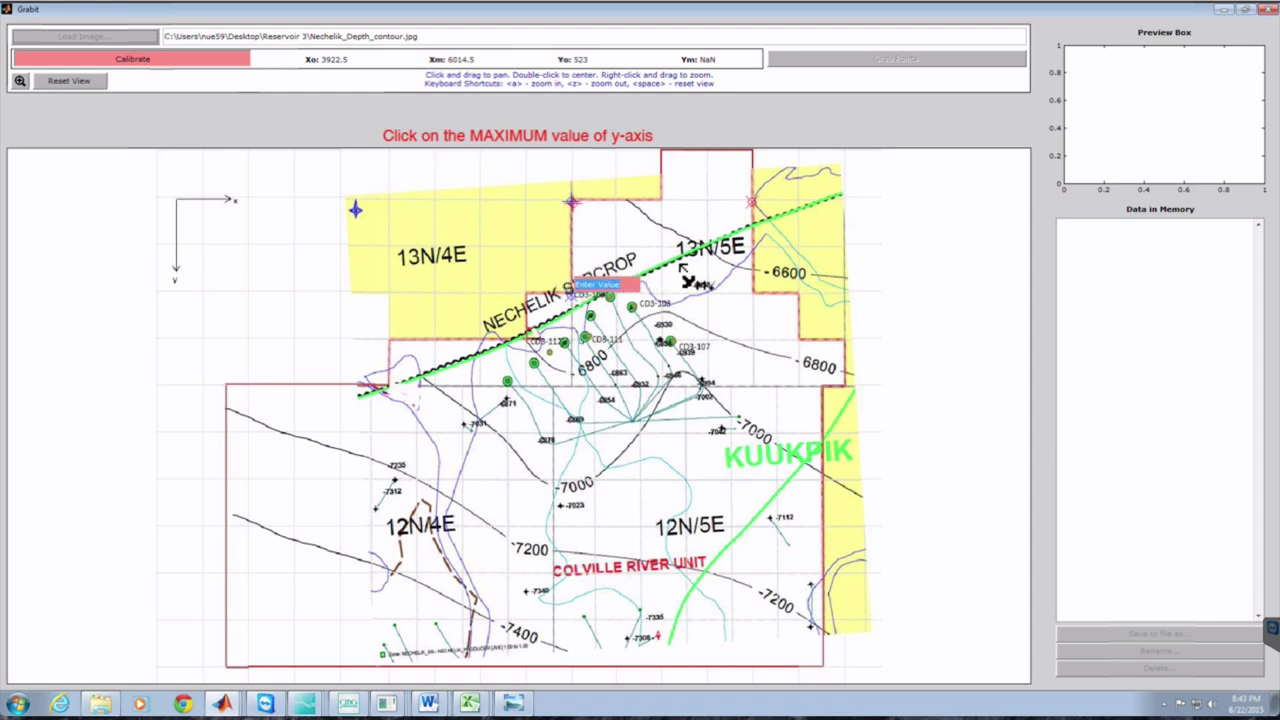
{"action": "type", "text": "18"}
{"action": "type", "text": "69"}
{"action": "key", "text": "Return"}
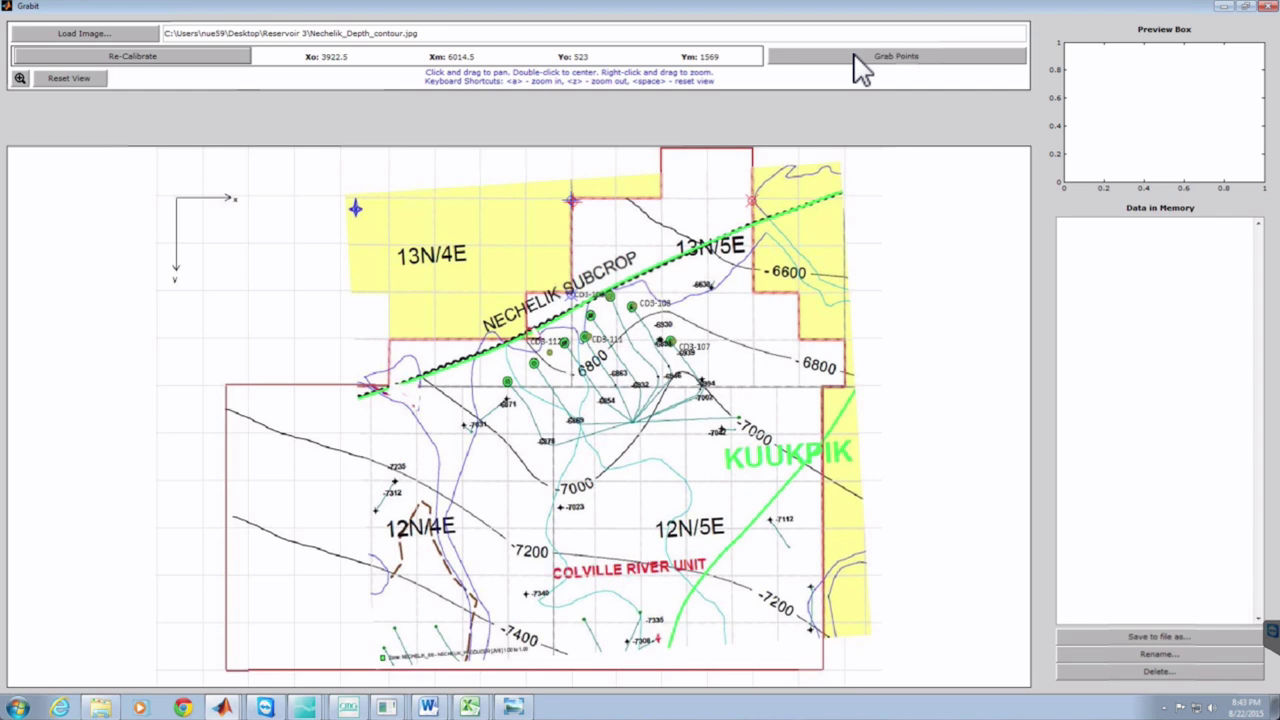
- Grab the red reservoir boundary's corner points clockwise, starting and ending at the upper-left corner of the topmost block above 13N/5E, and finish the set
{"action": "left_click", "coordinate": [858, 60]}
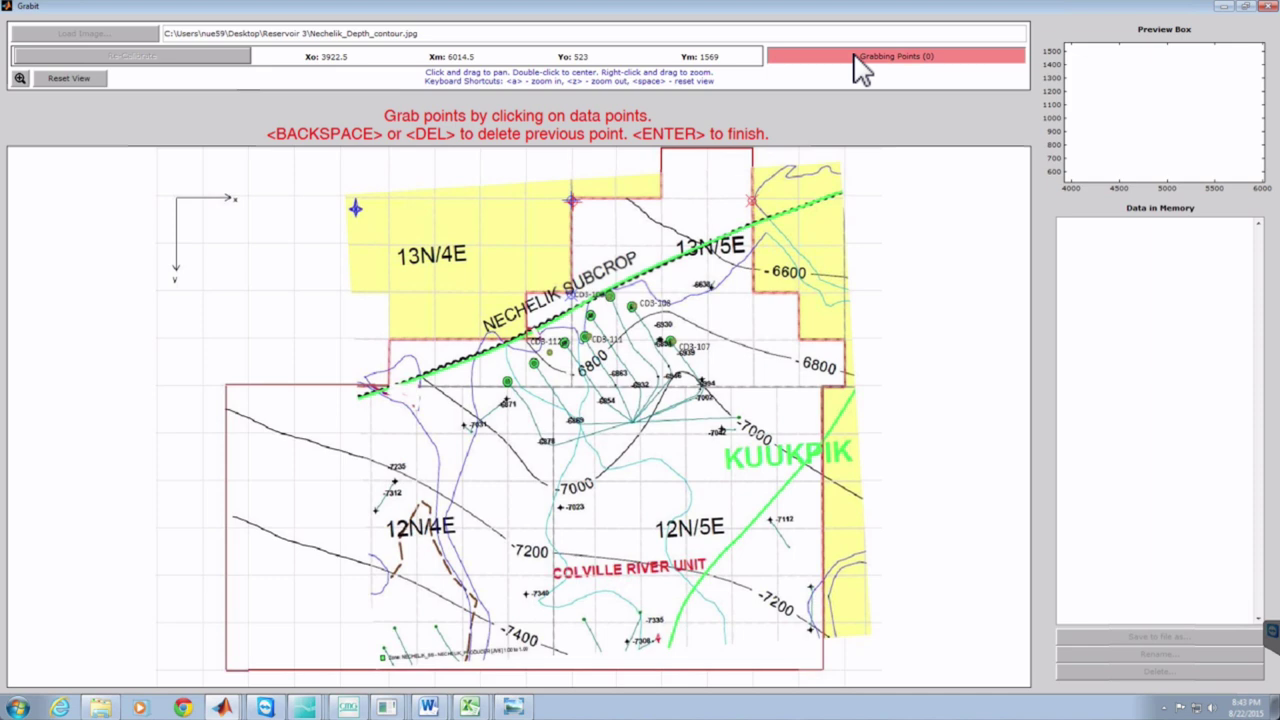
{"action": "left_click", "coordinate": [661, 148]}
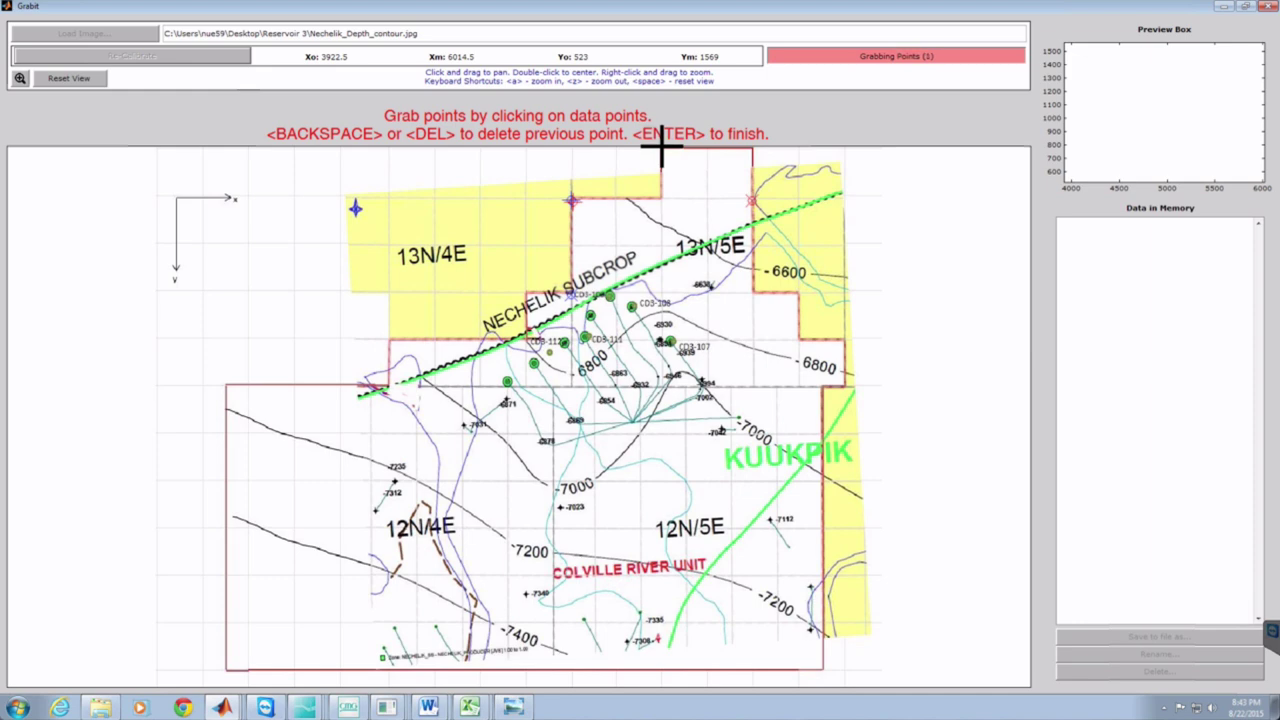
{"action": "left_click", "coordinate": [753, 148]}
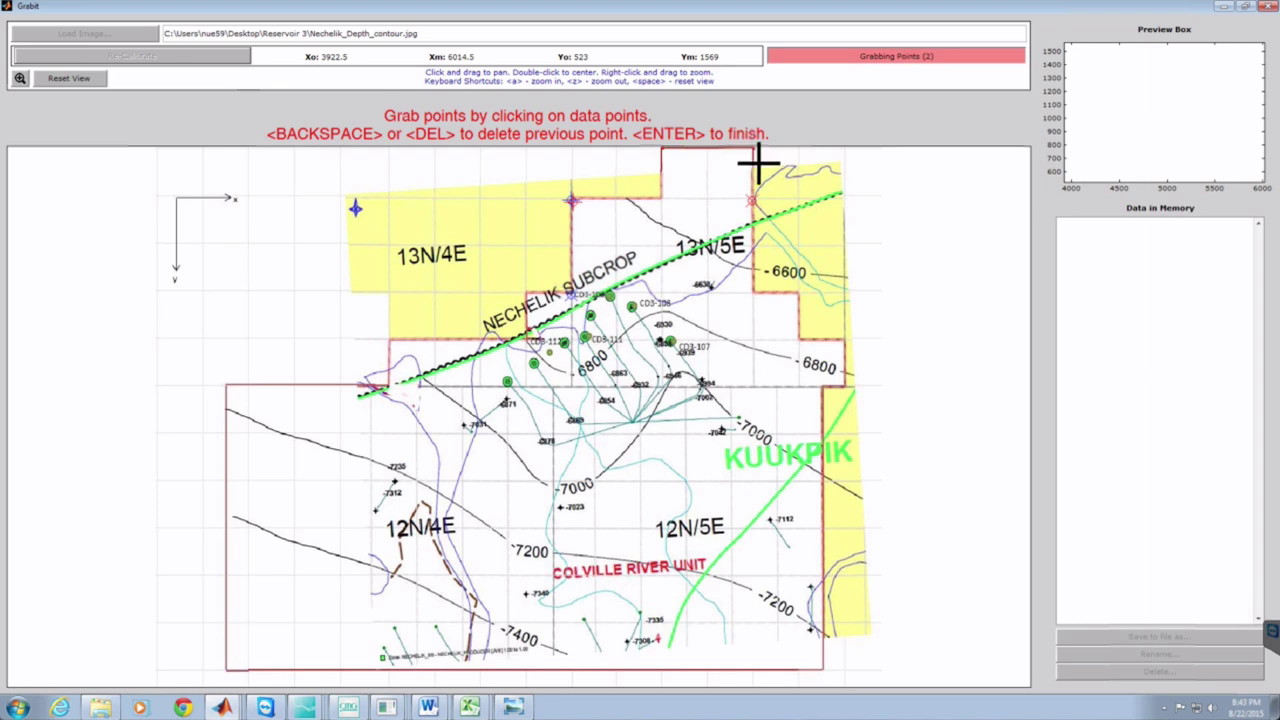
{"action": "left_click", "coordinate": [797, 293]}
{"action": "left_click", "coordinate": [800, 340]}
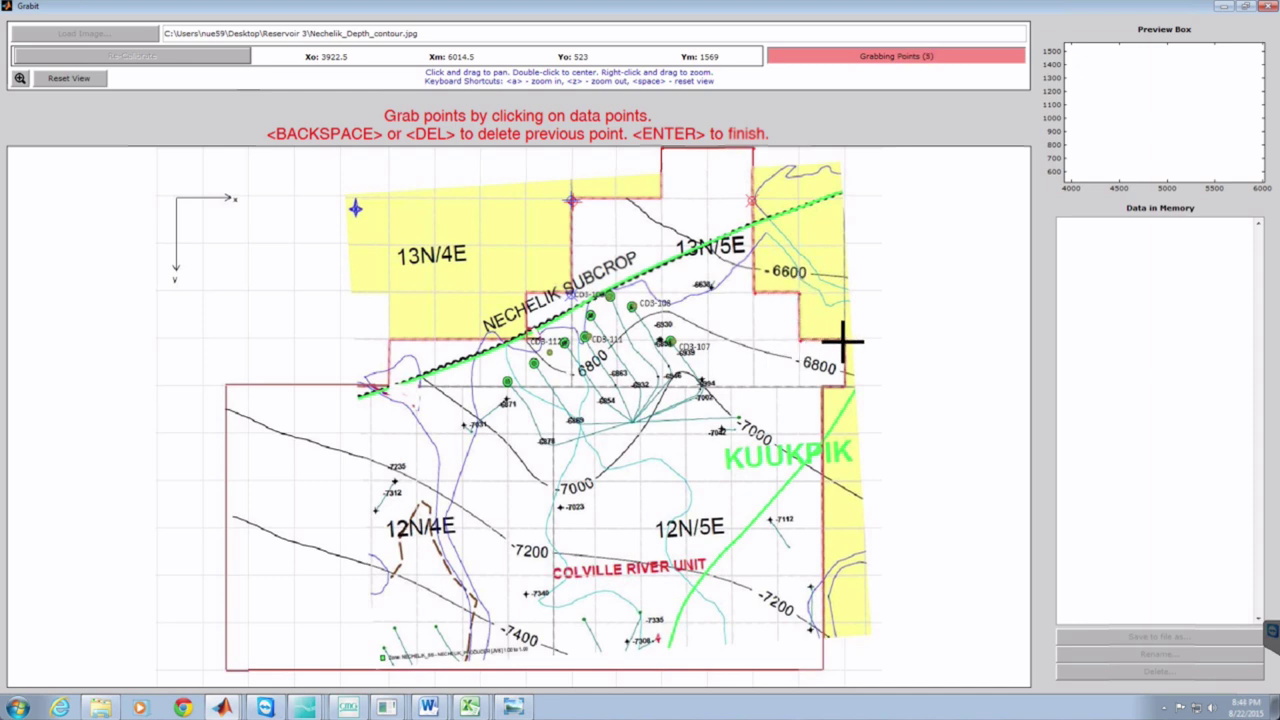
{"action": "left_click", "coordinate": [845, 340]}
{"action": "left_click", "coordinate": [848, 385]}
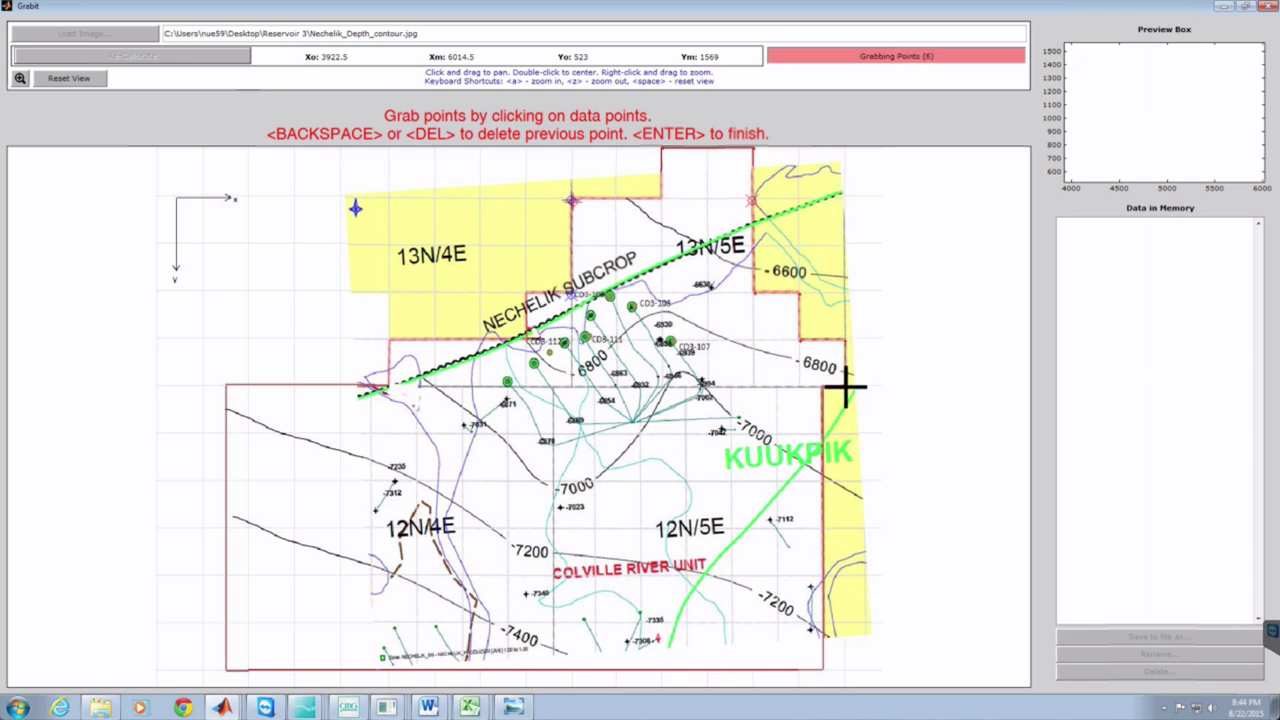
{"action": "left_click", "coordinate": [822, 388]}
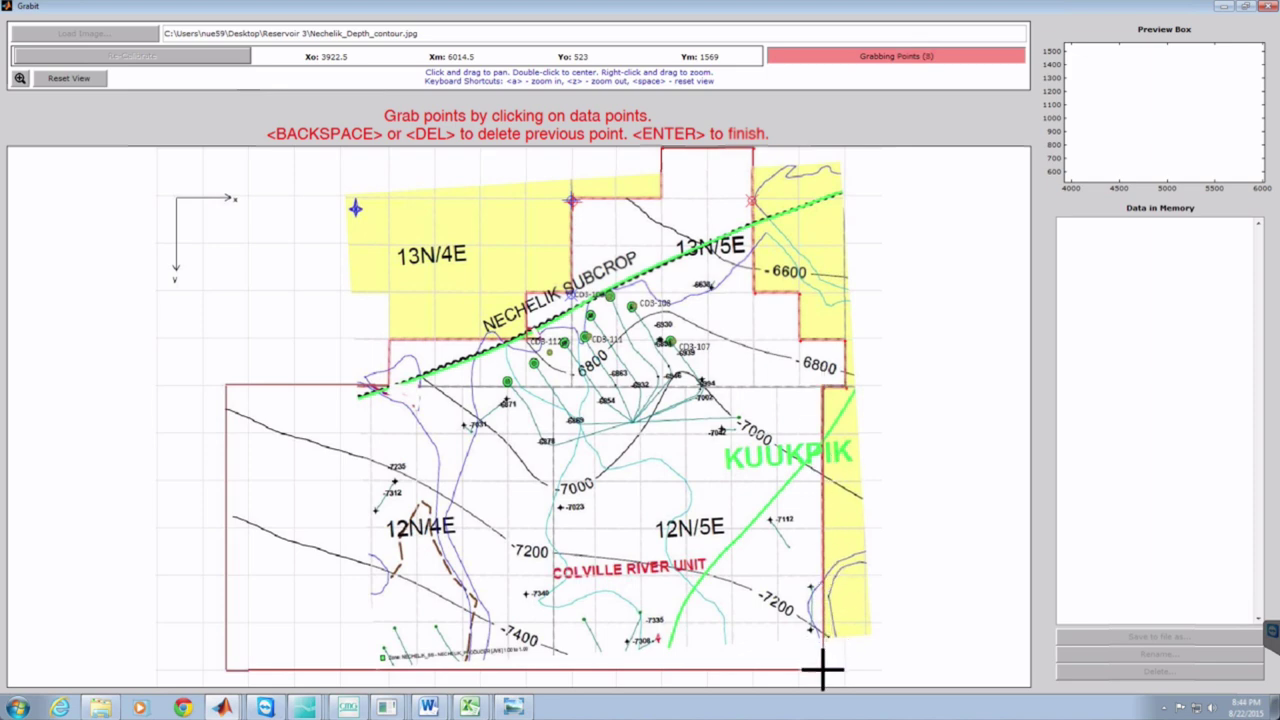
{"action": "left_click", "coordinate": [226, 667]}
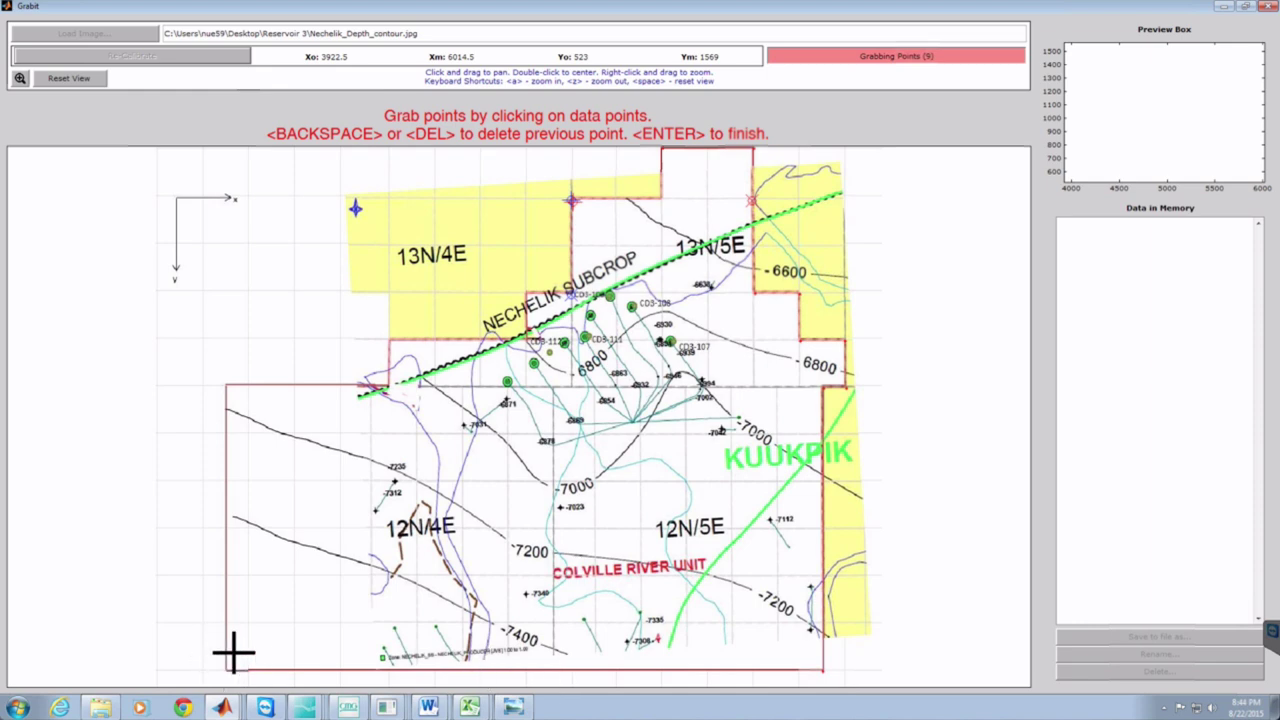
{"action": "left_click", "coordinate": [229, 384]}
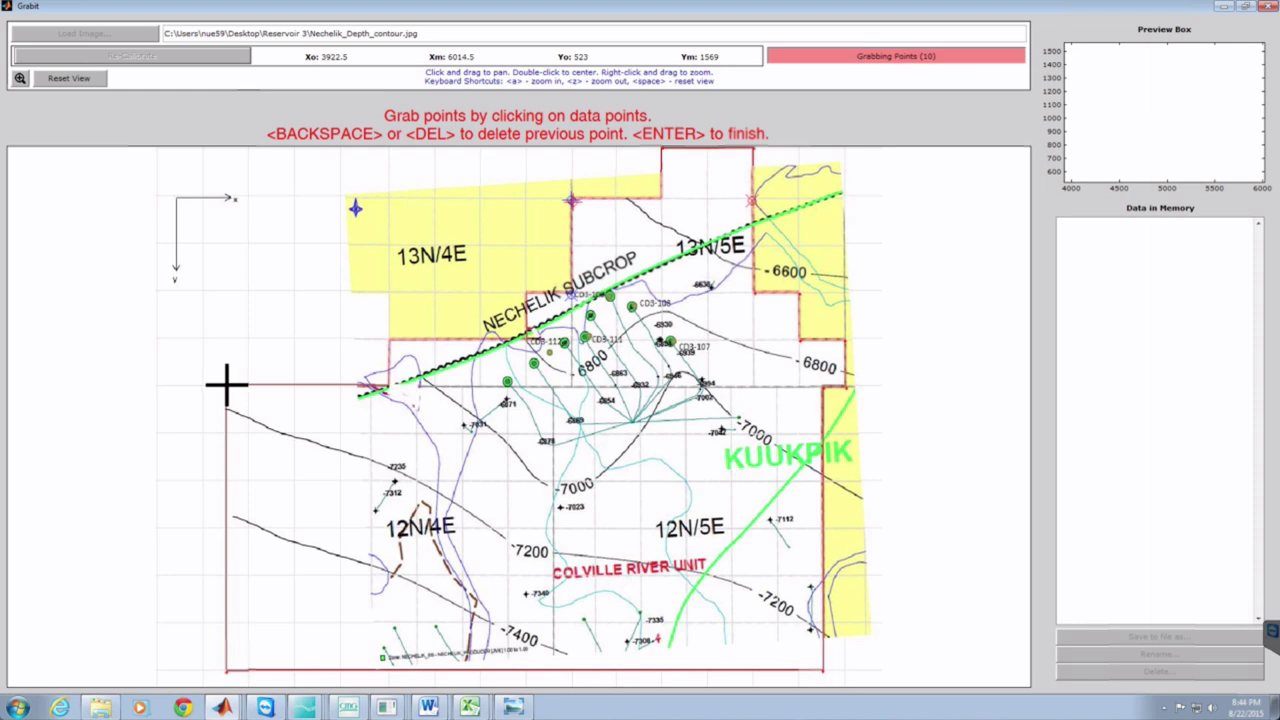
{"action": "left_click", "coordinate": [388, 384]}
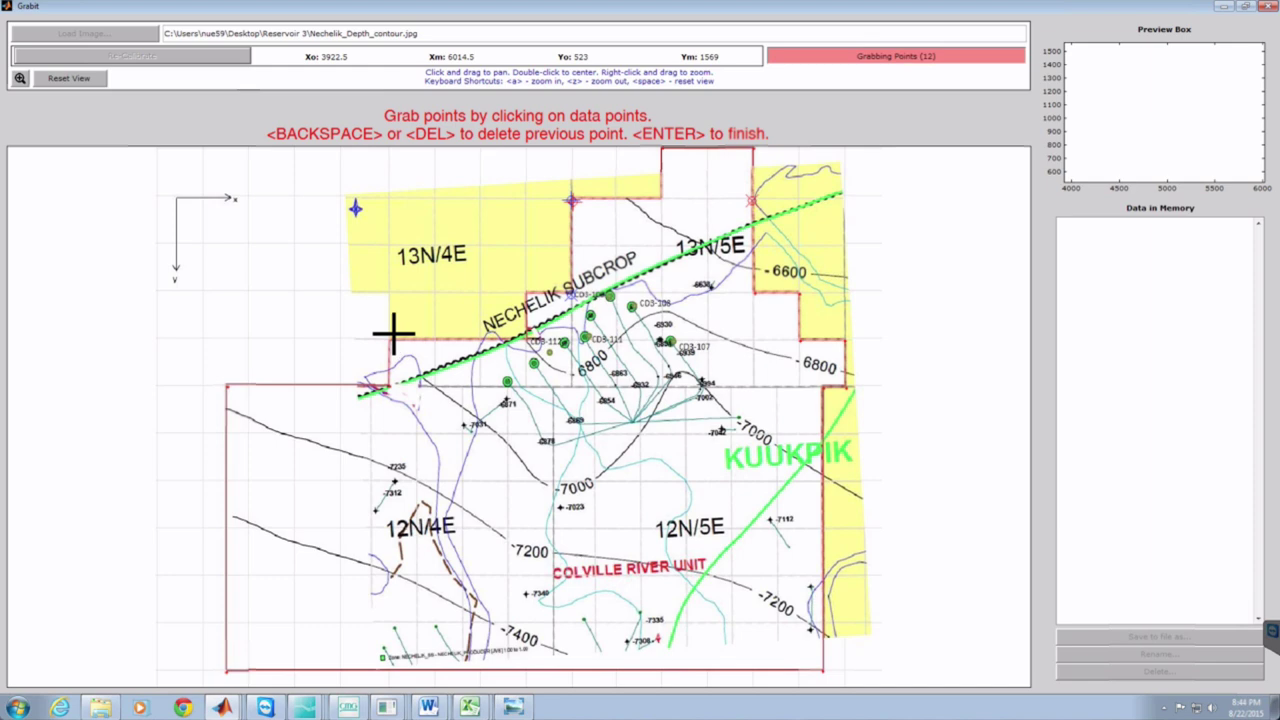
{"action": "left_click", "coordinate": [387, 339]}
{"action": "left_click", "coordinate": [387, 339]}
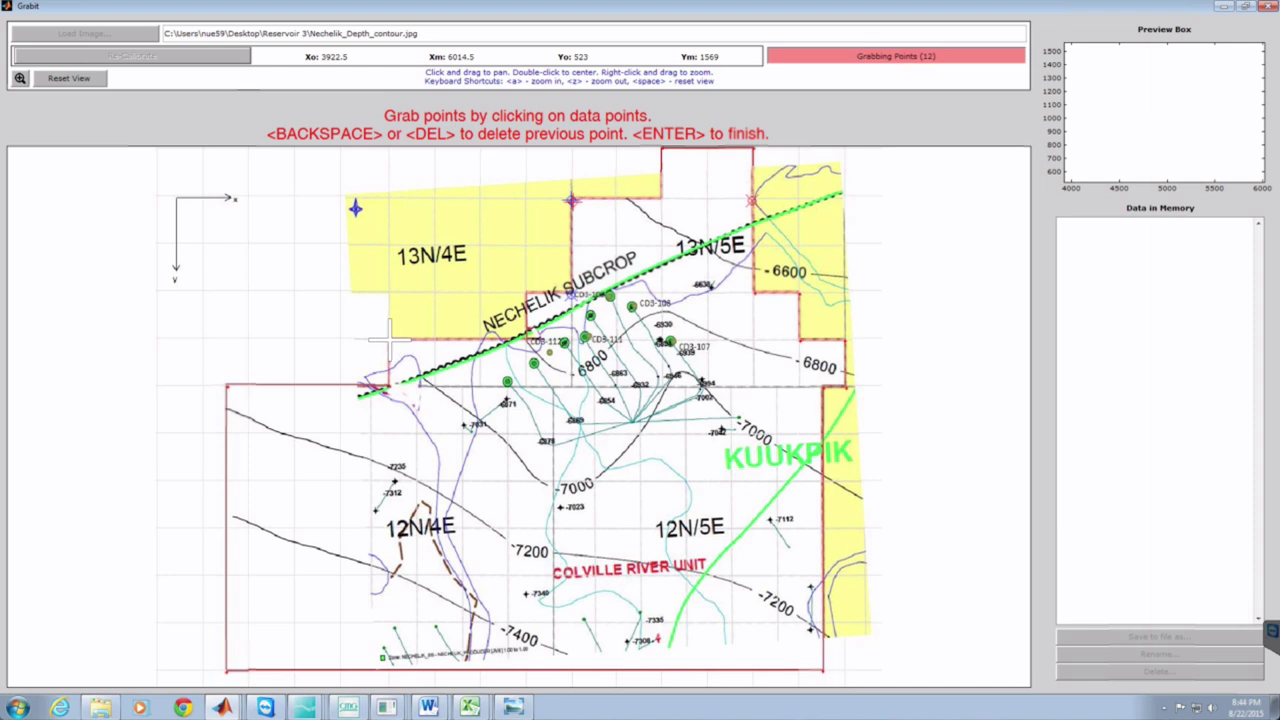
{"action": "left_click", "coordinate": [524, 340]}
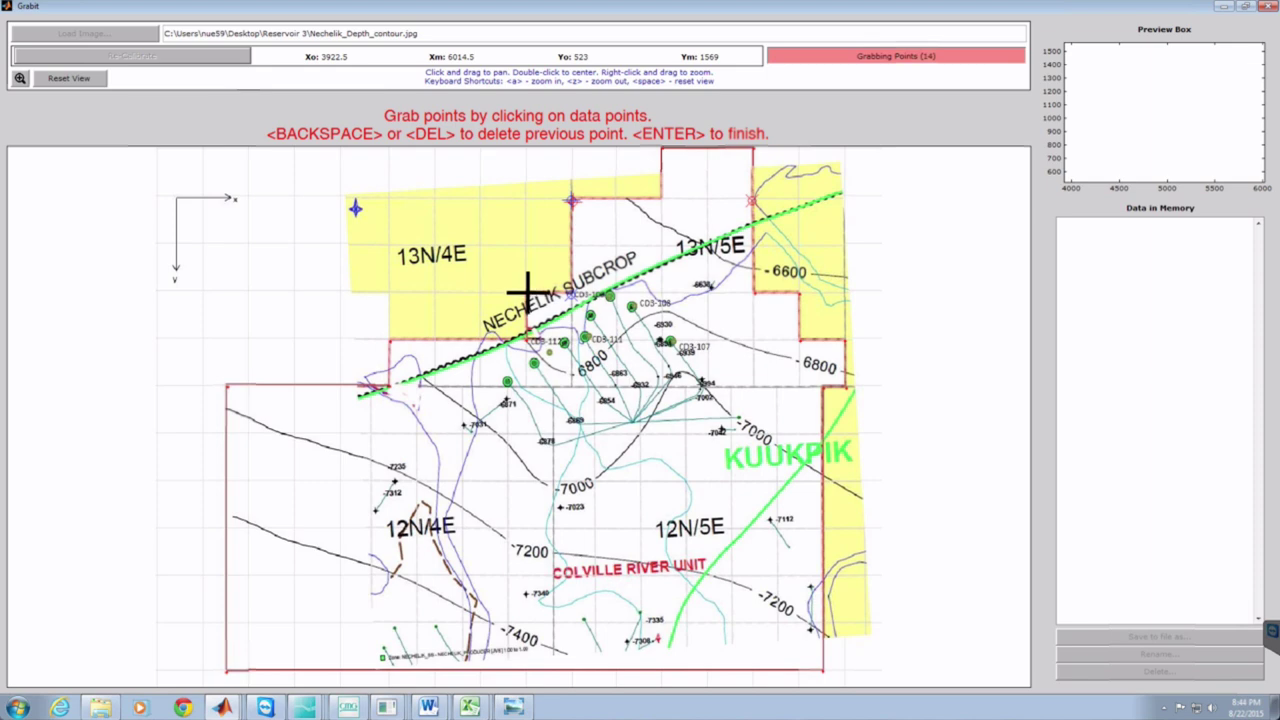
{"action": "left_click", "coordinate": [573, 288]}
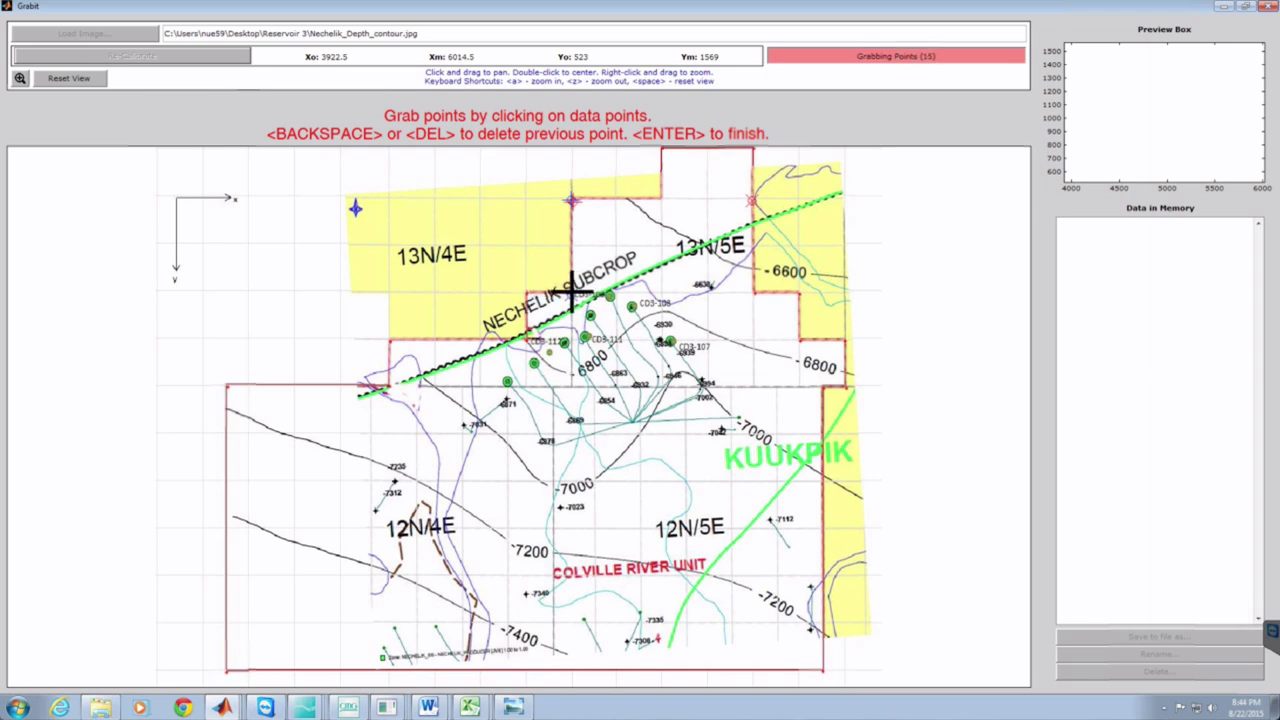
{"action": "left_click", "coordinate": [573, 200]}
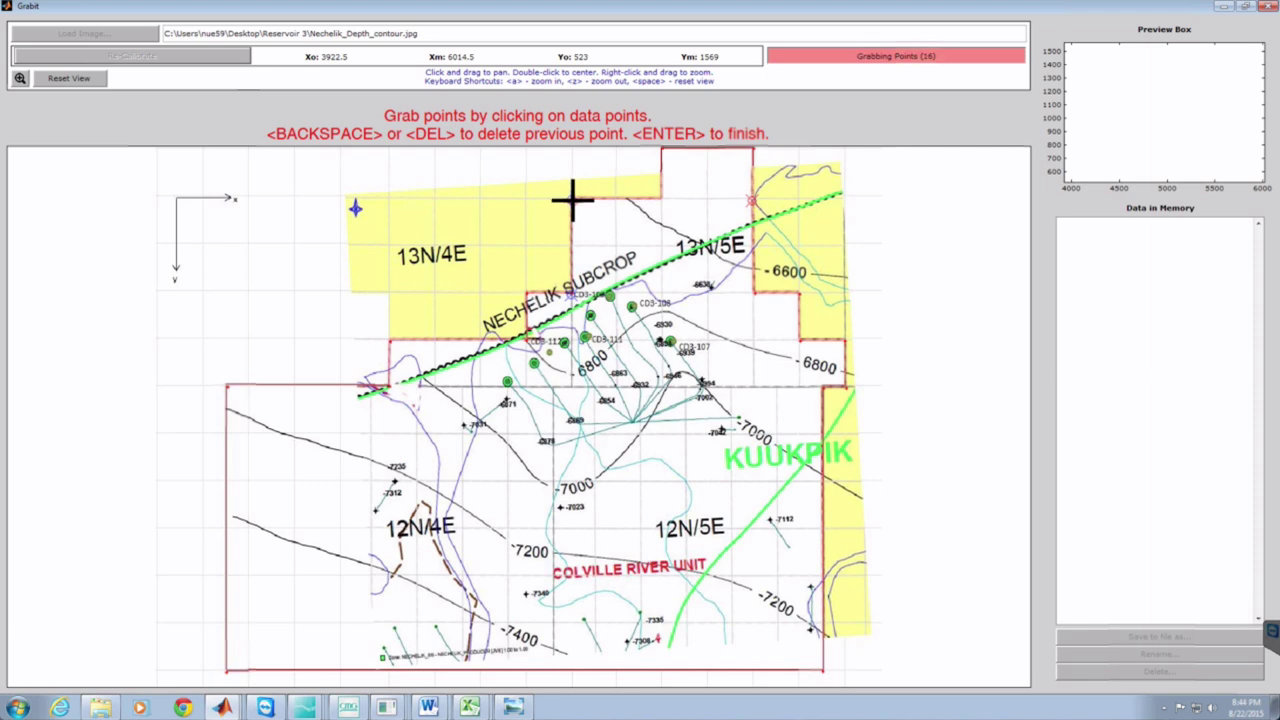
{"action": "left_click", "coordinate": [573, 200]}
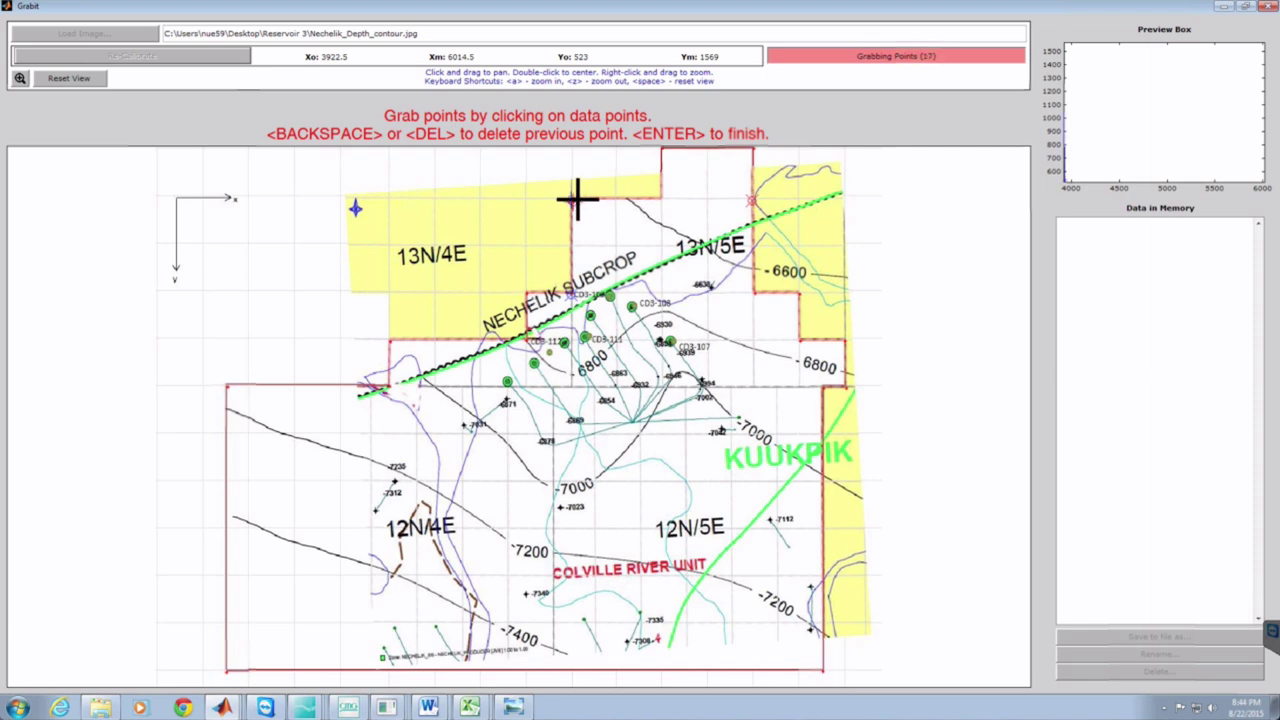
{"action": "left_click", "coordinate": [662, 200]}
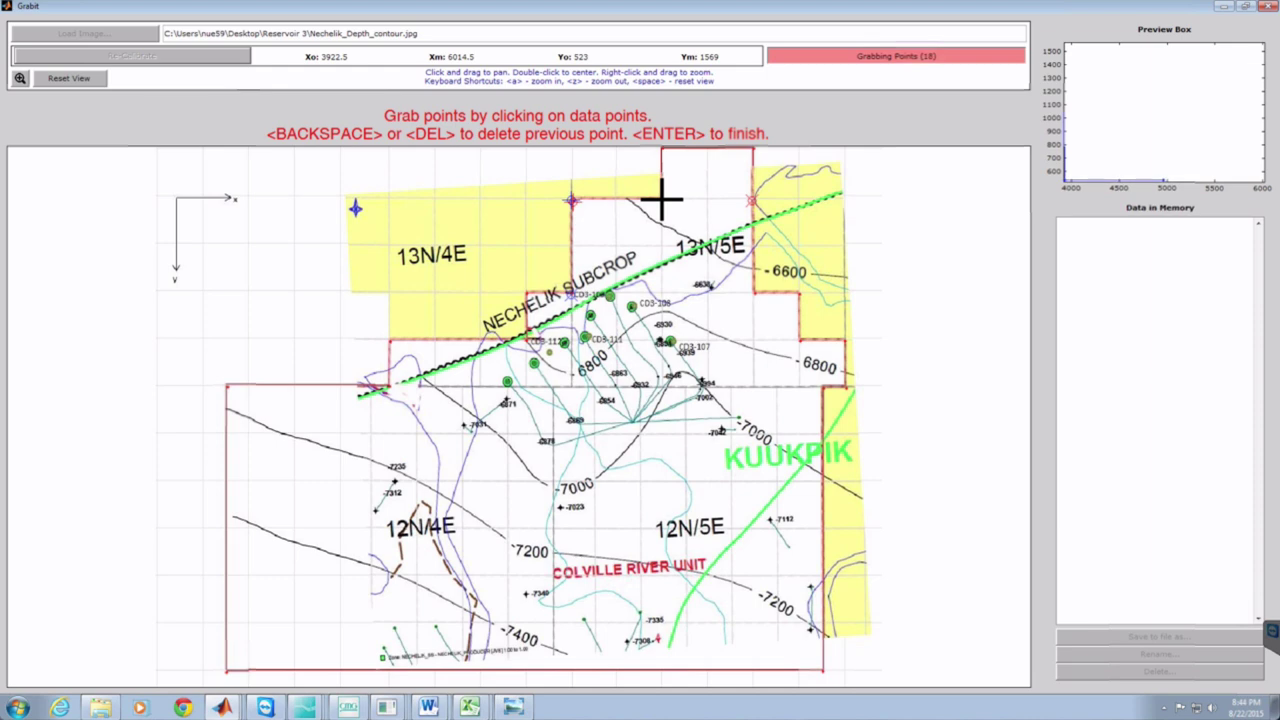
{"action": "left_click", "coordinate": [661, 148]}
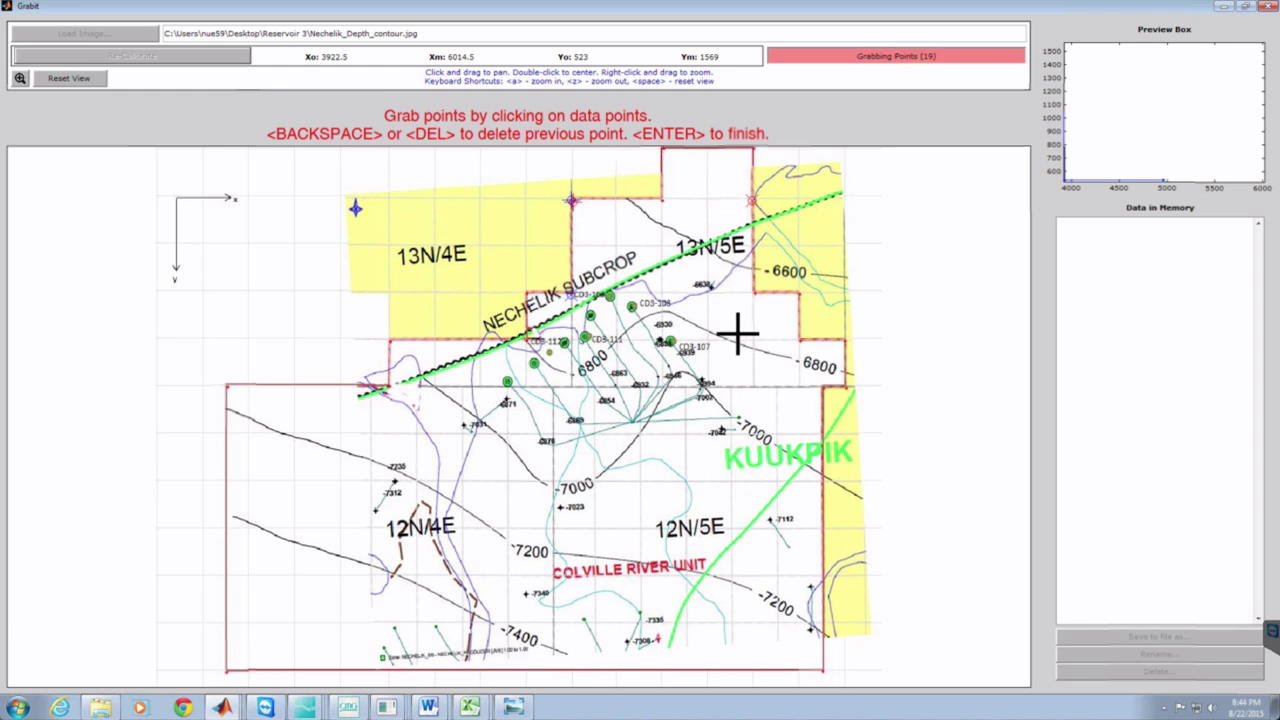
{"action": "key", "text": "Return"}
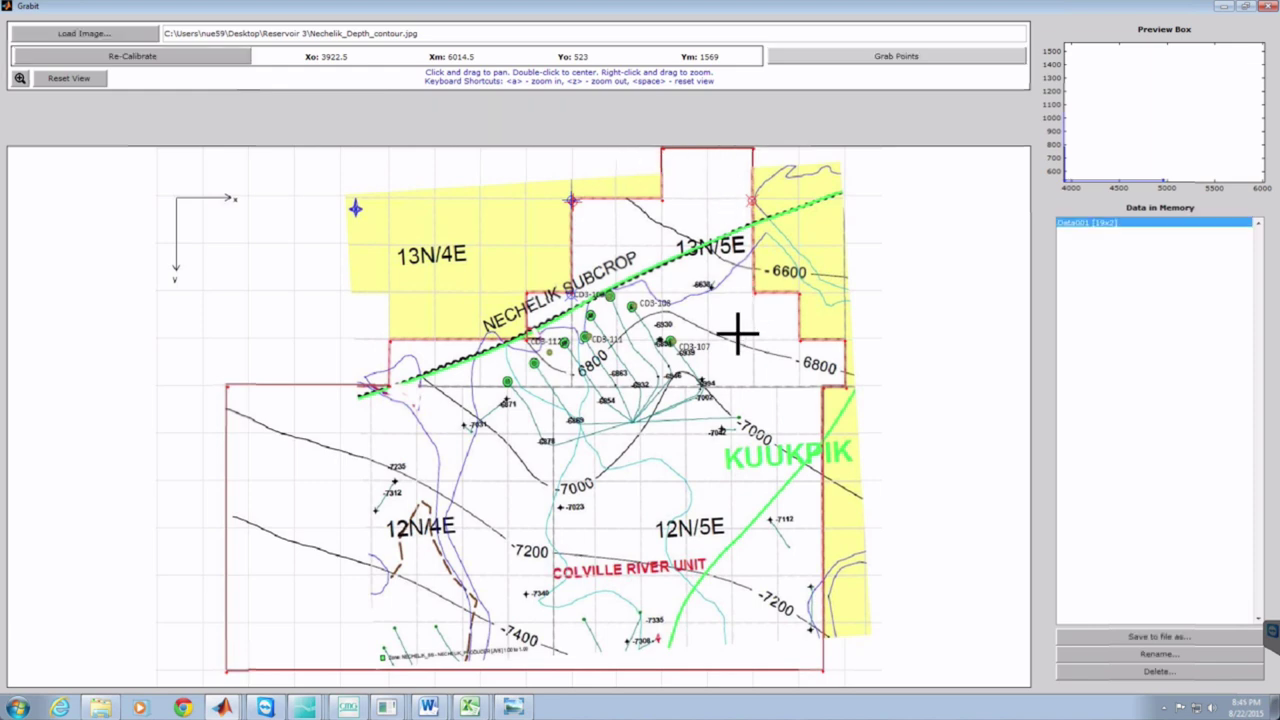
- Preview the grabbed boundary data set and rename it Reservoir_edges
{"action": "left_click", "coordinate": [1104, 226]}
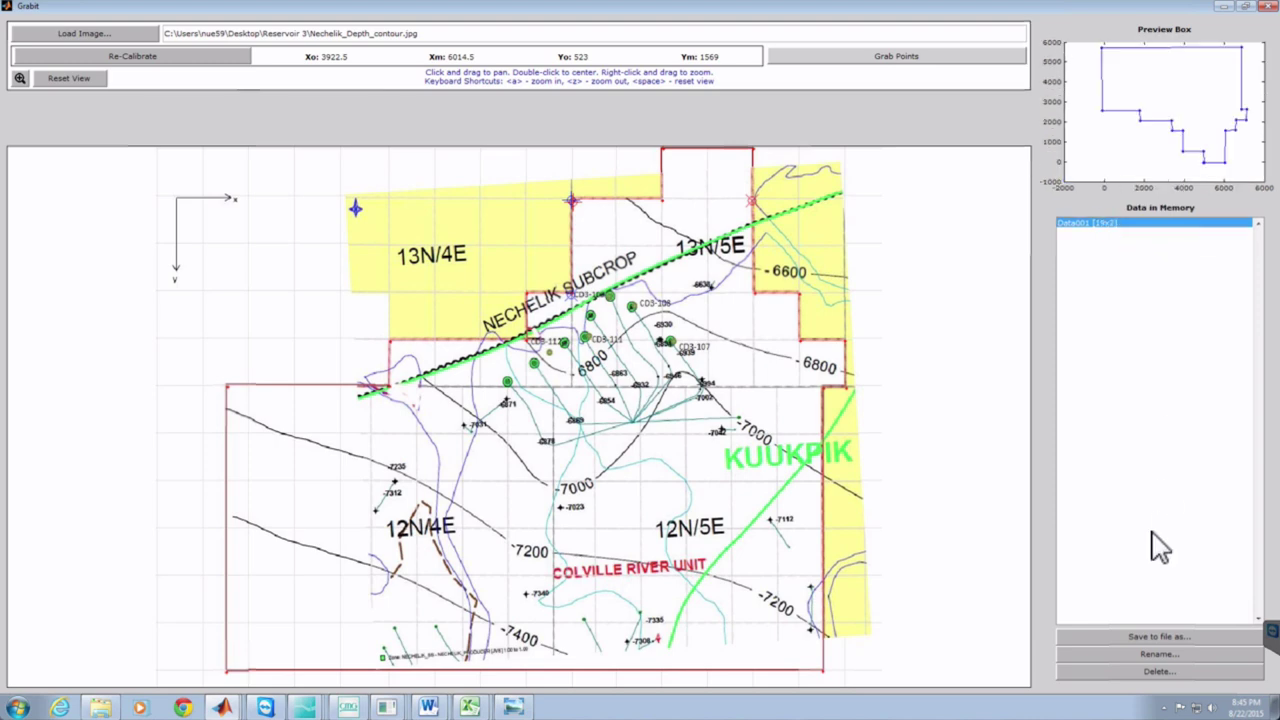
{"action": "left_click", "coordinate": [1156, 654]}
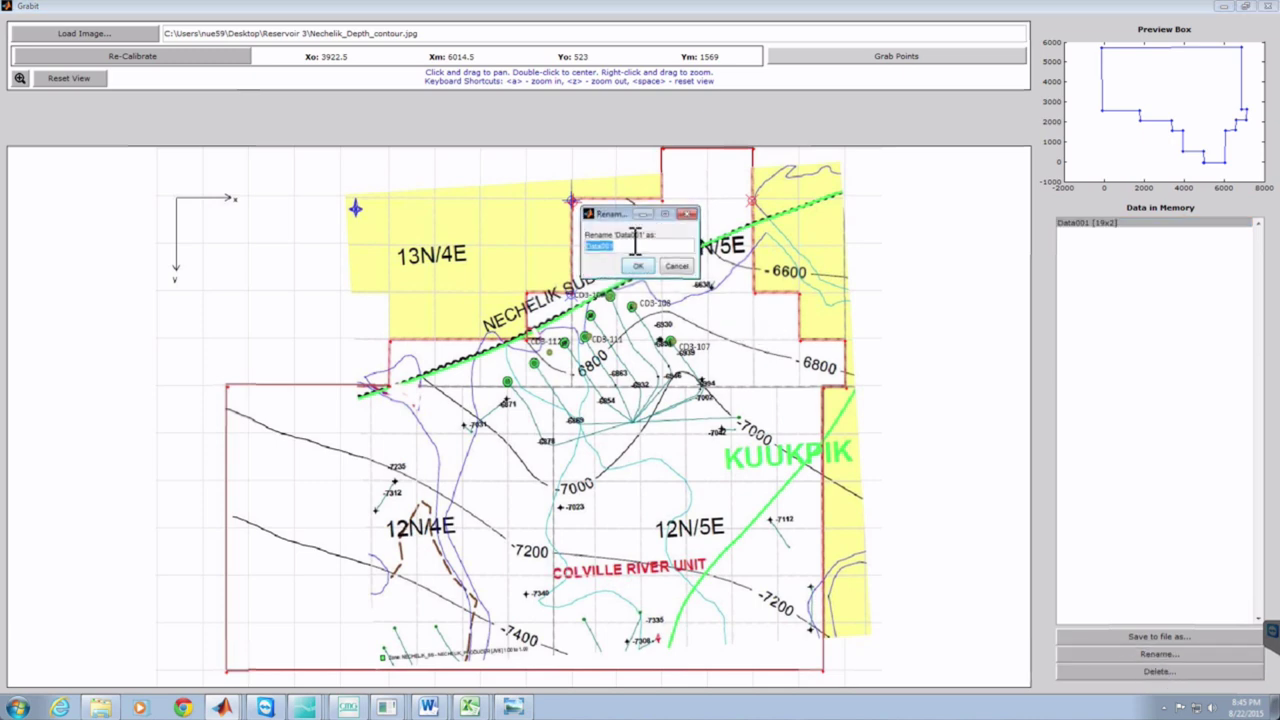
{"action": "type", "text": "Reservoir_depth"}
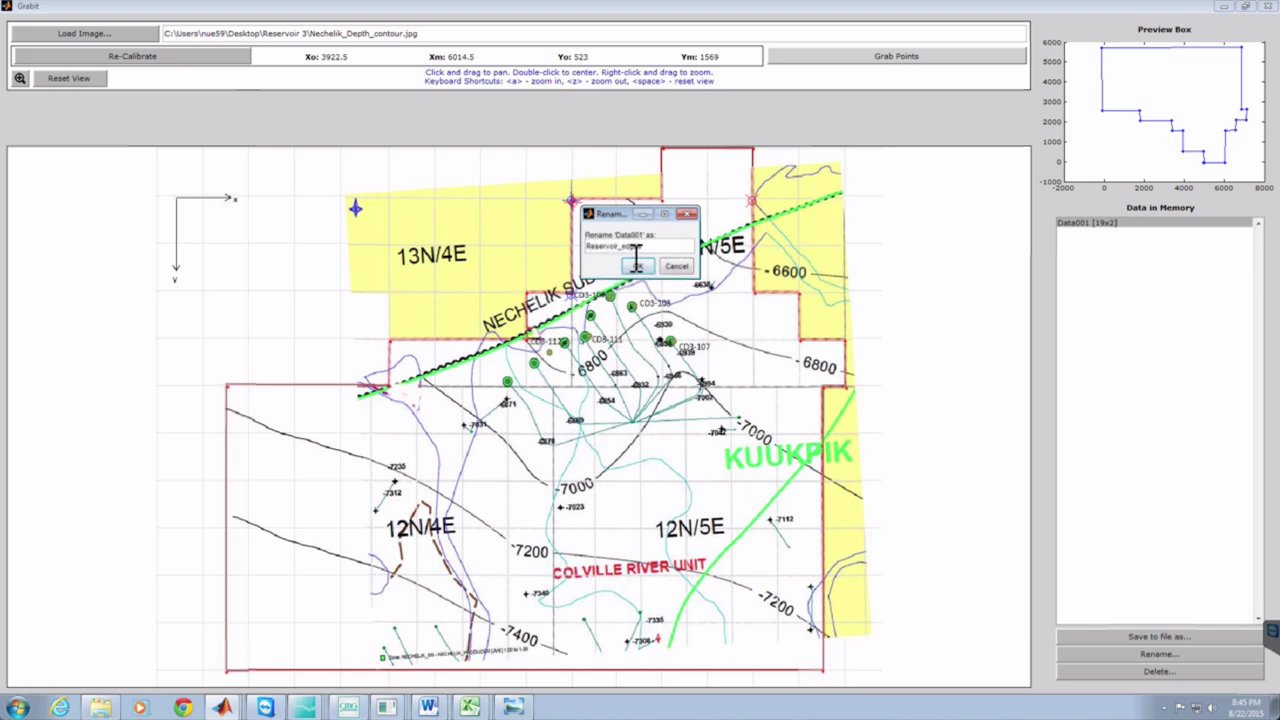
{"action": "left_click", "coordinate": [640, 267]}
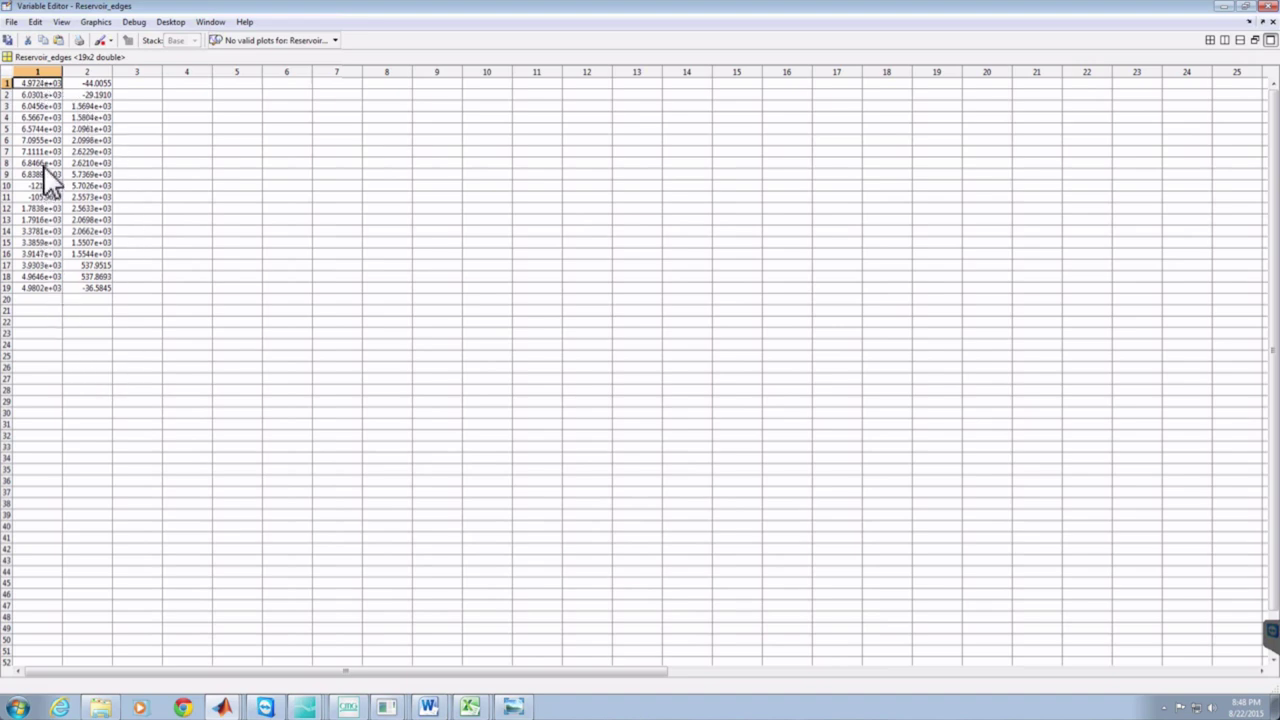
- Set the negative column 2 values of Reservoir_edges in rows 1, 2 and 19 to 0
{"action": "left_click", "coordinate": [90, 82]}
{"action": "type", "text": "0"}
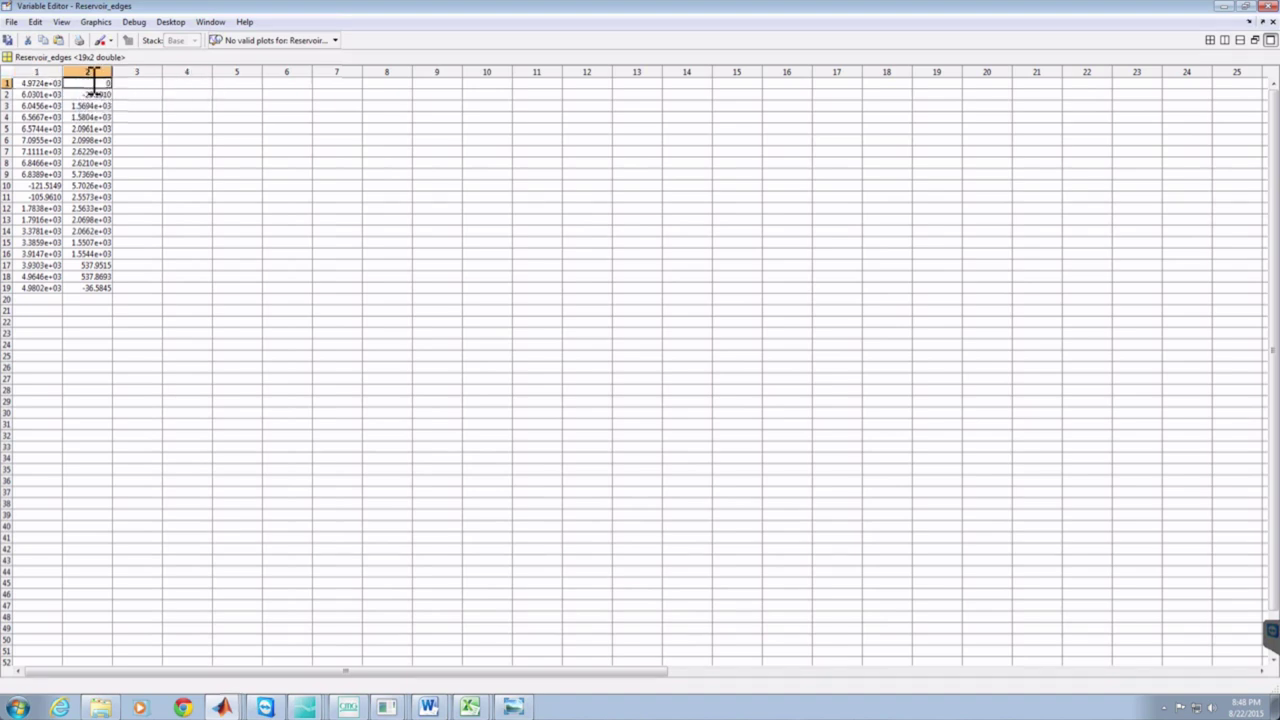
{"action": "key", "text": "Return"}
{"action": "type", "text": "0"}
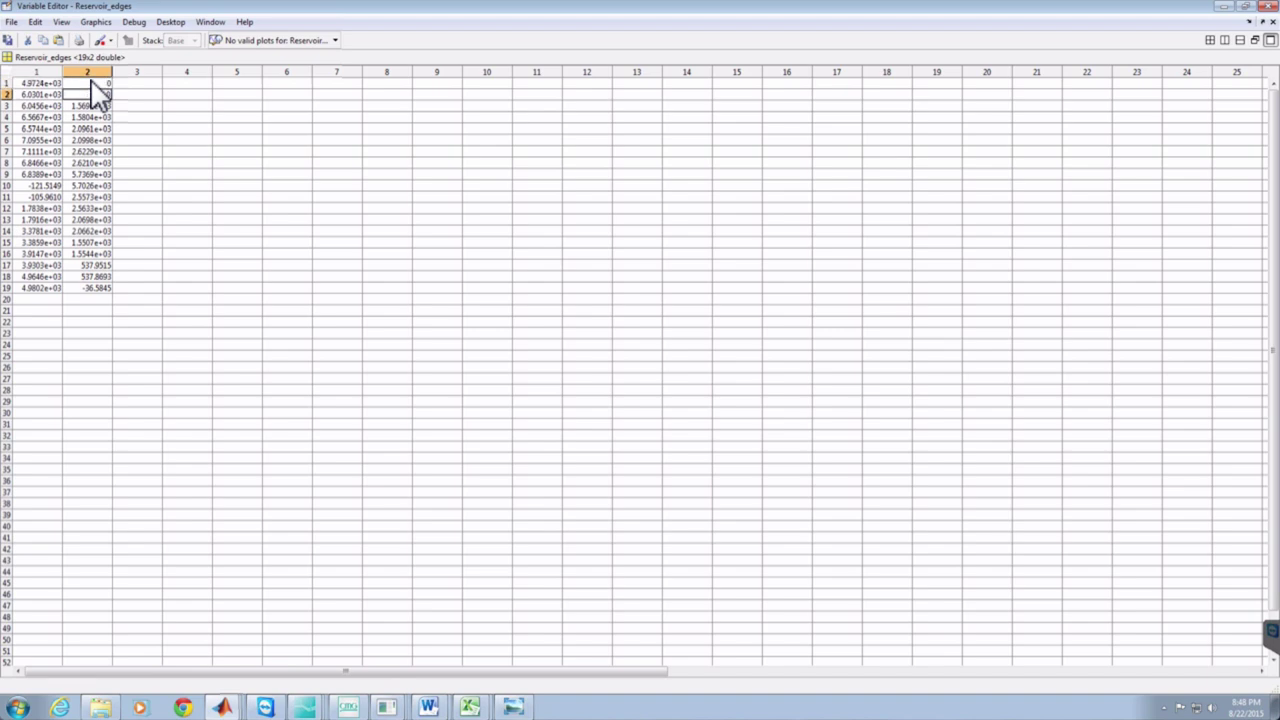
{"action": "left_click", "coordinate": [91, 287]}
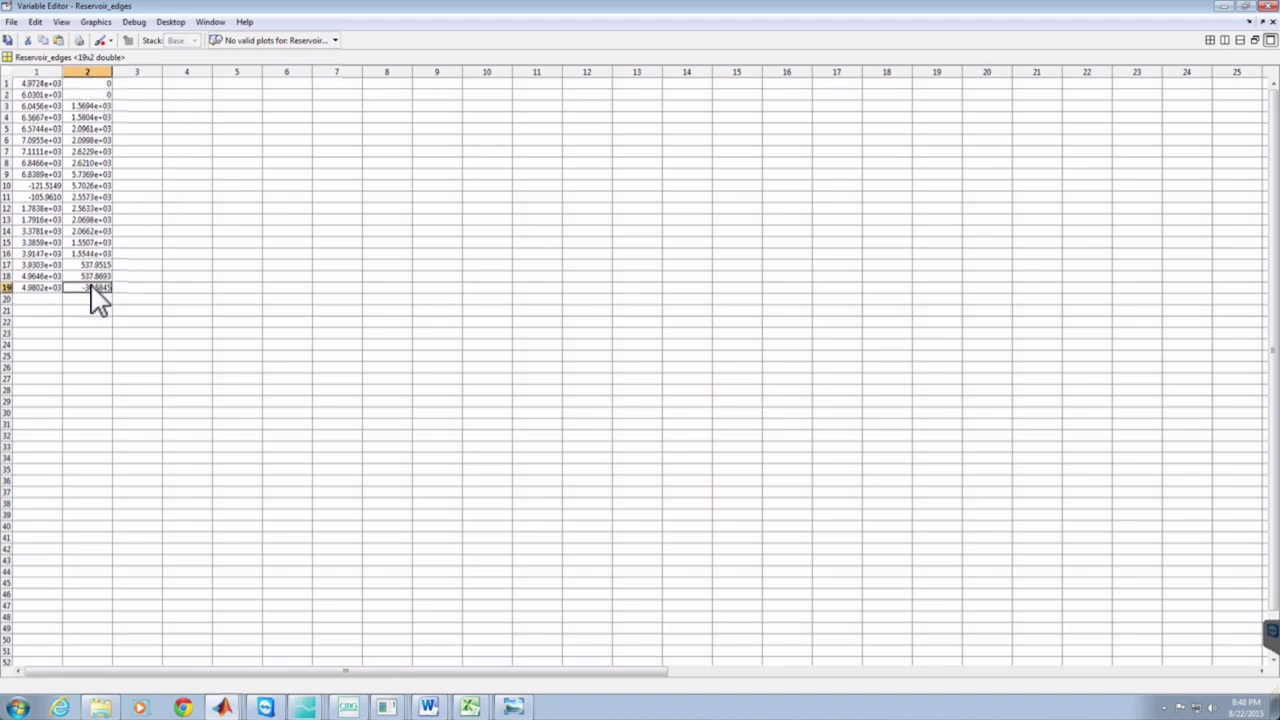
{"action": "type", "text": "0"}
- Set the negative column 1 values of Reservoir_edges in rows 10 and 11 to 0
{"action": "left_click", "coordinate": [39, 184]}
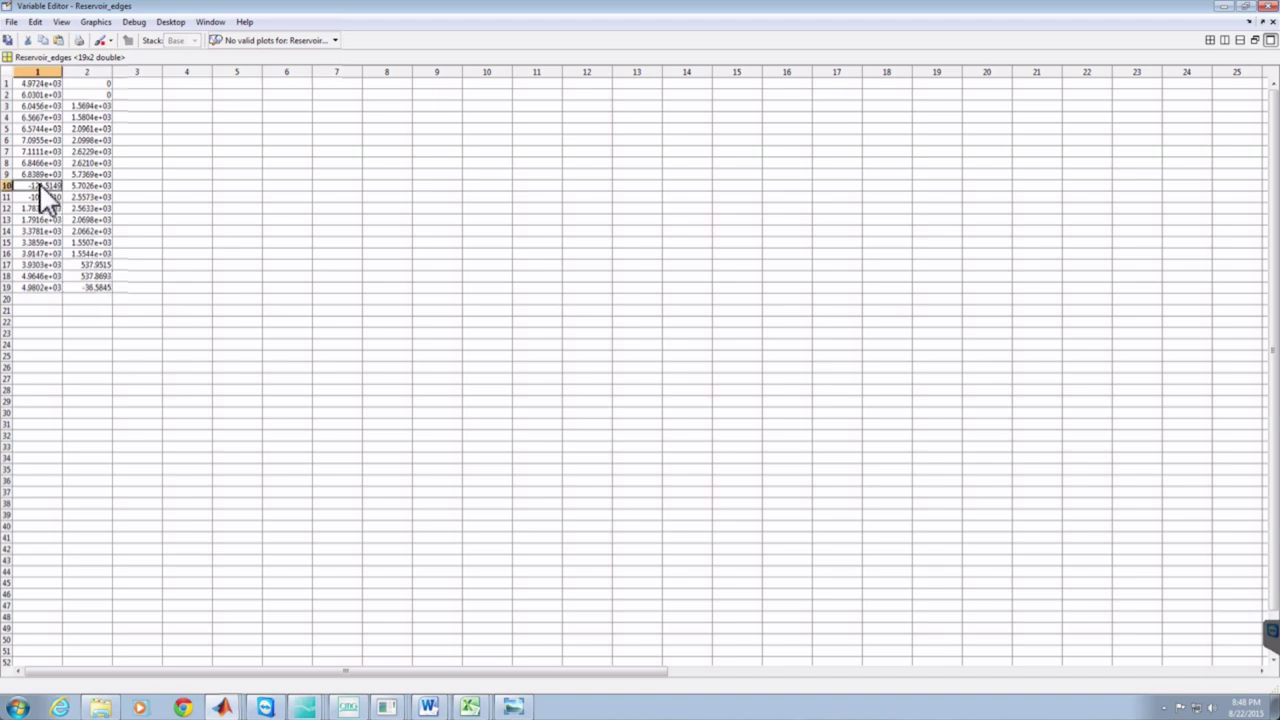
{"action": "type", "text": "0"}
{"action": "key", "text": "Return"}
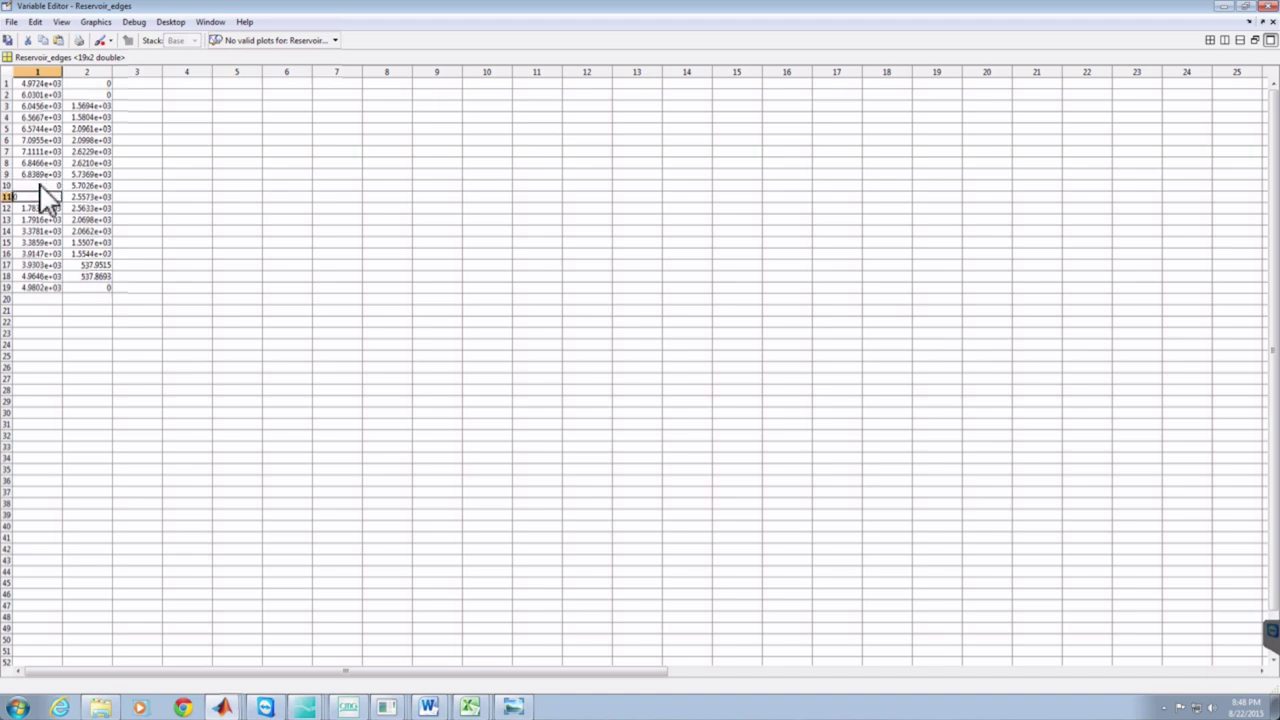
{"action": "key", "text": "Return"}
{"action": "left_click", "coordinate": [11, 22]}
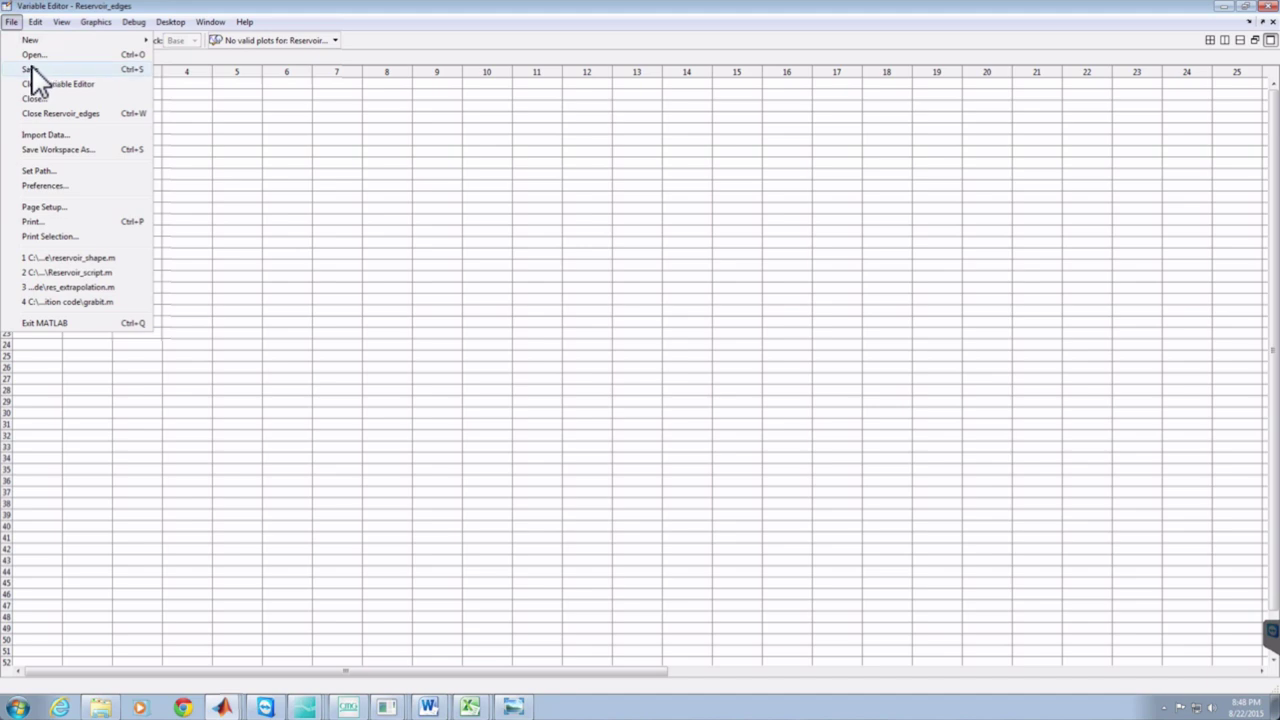
{"action": "left_click", "coordinate": [34, 70]}
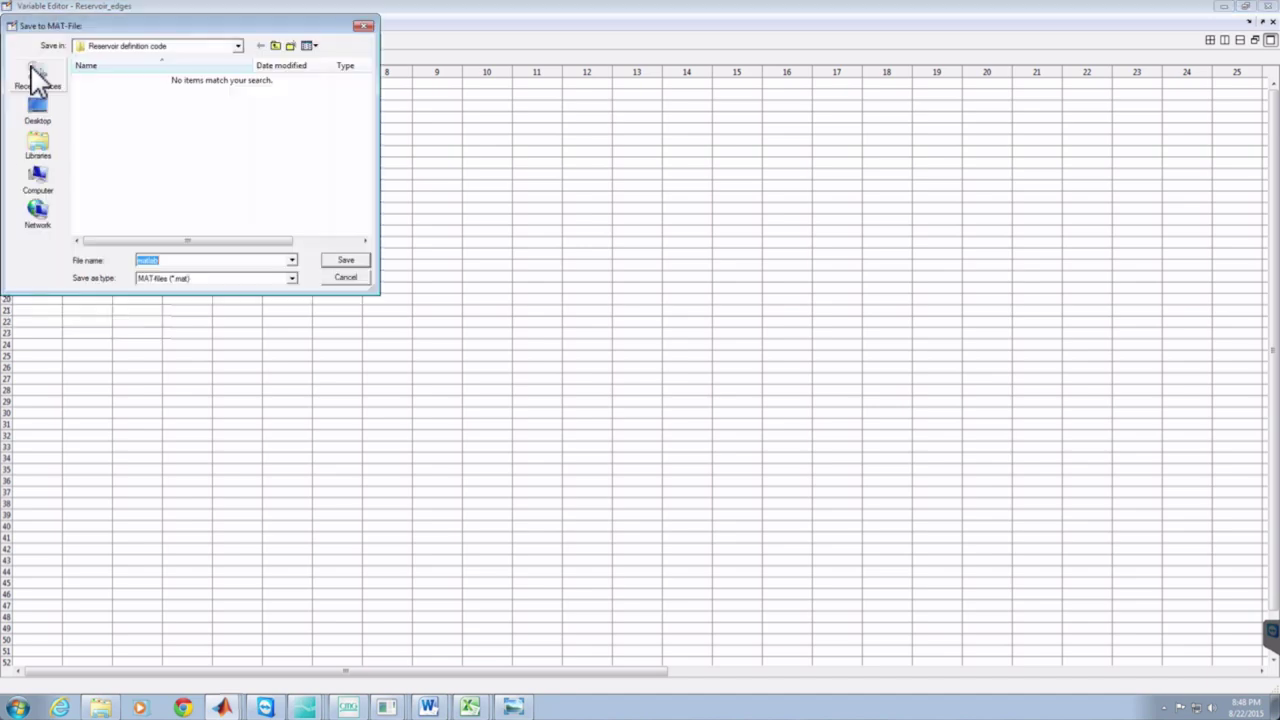
{"action": "left_click", "coordinate": [352, 279]}
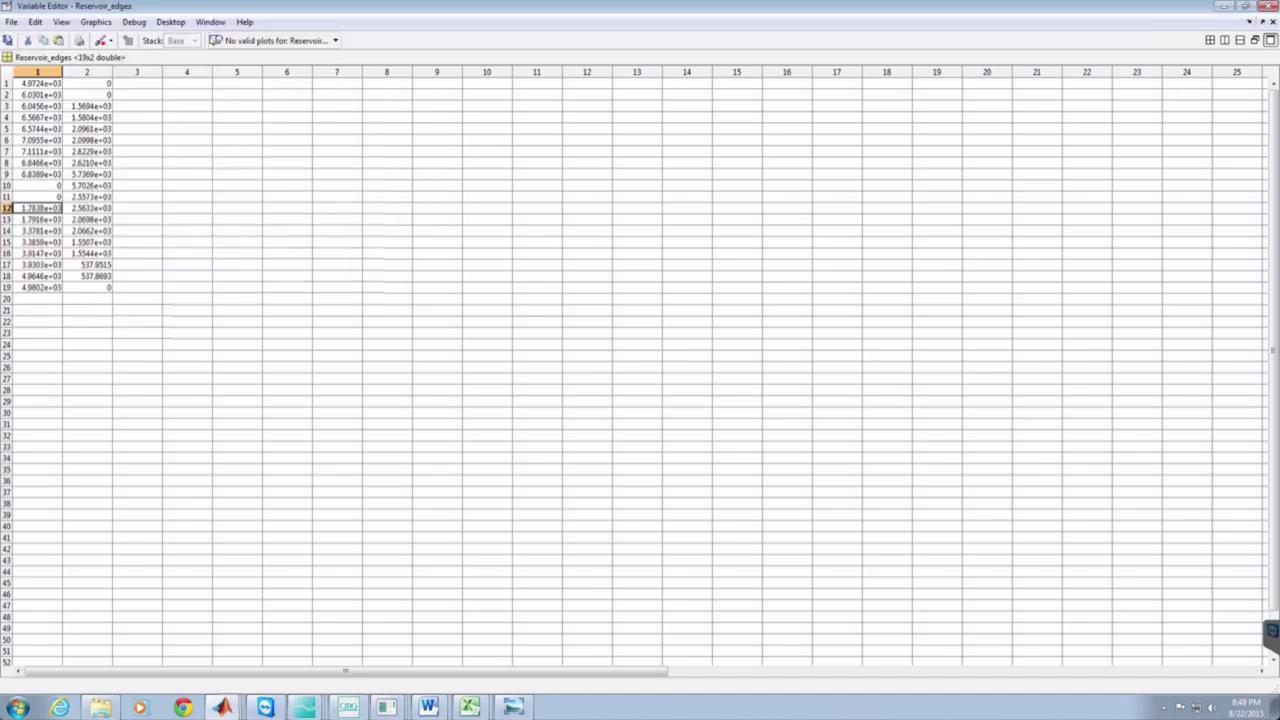
- Grab points along the -6600 depth contour from the reservoir boundary above 13N/5E southeast to its -6600 label, and finish the set
{"action": "left_click", "coordinate": [1224, 7]}
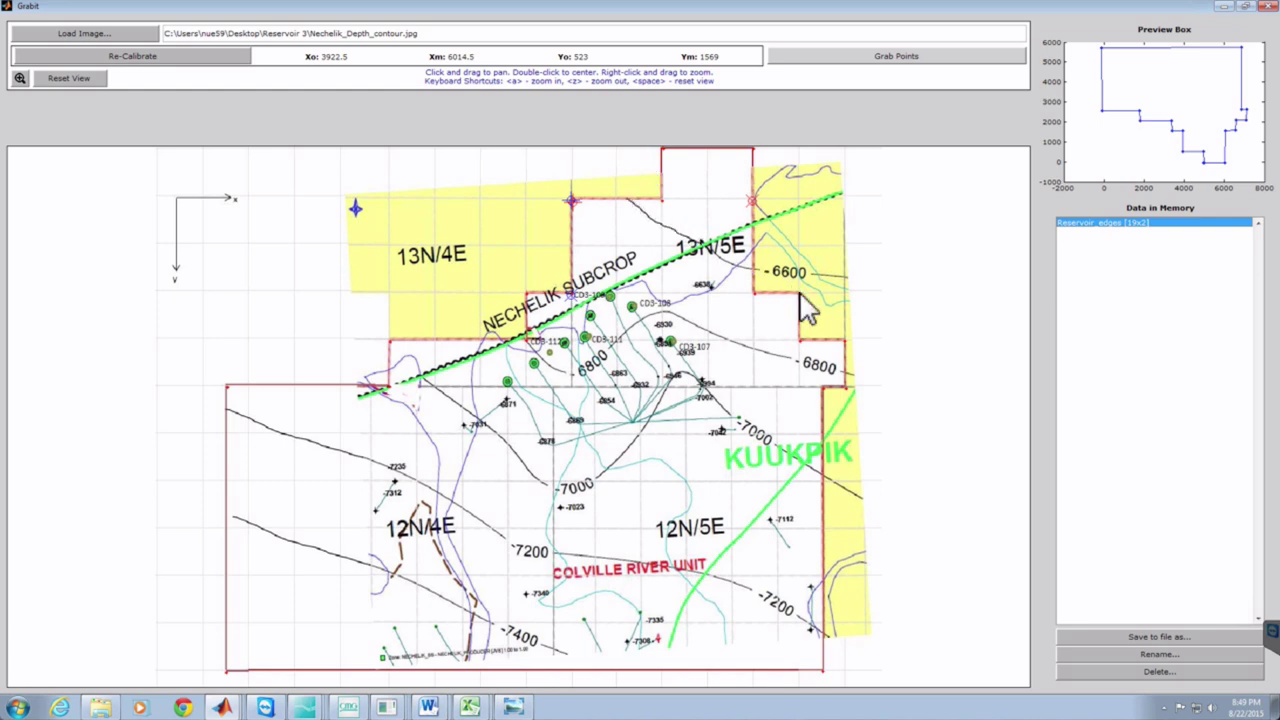
{"action": "left_click", "coordinate": [912, 56]}
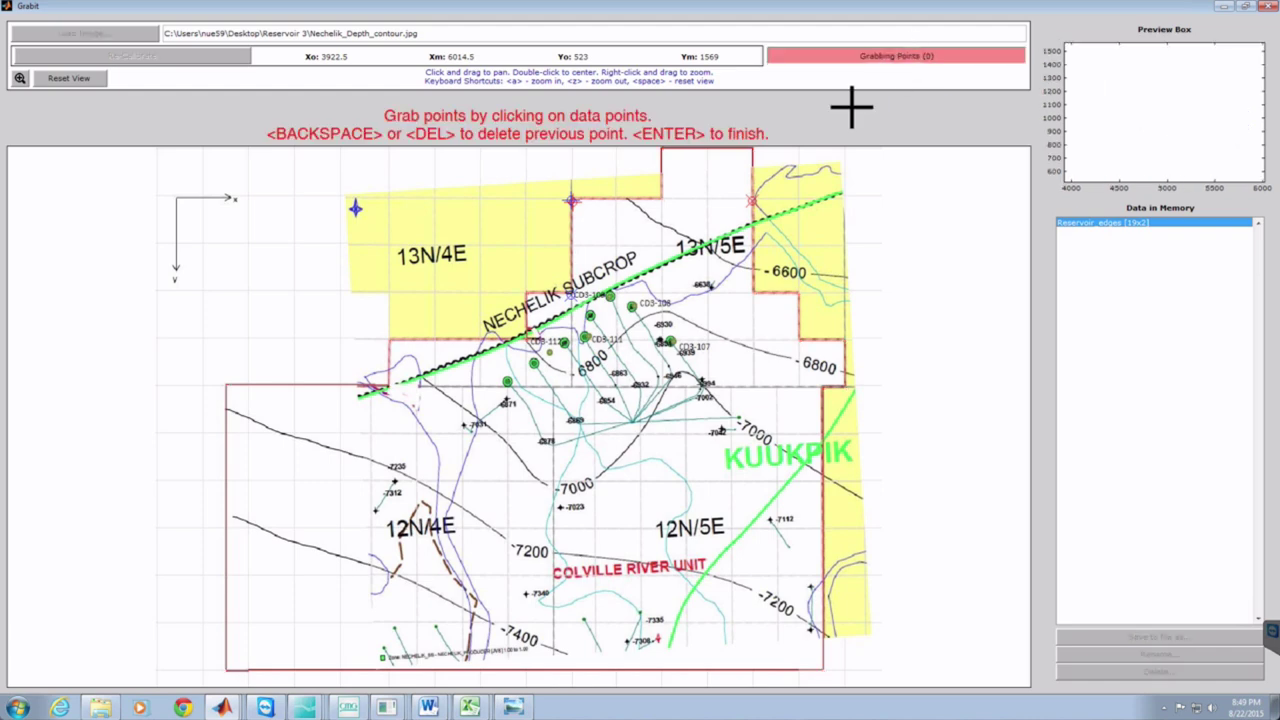
{"action": "left_click", "coordinate": [630, 199]}
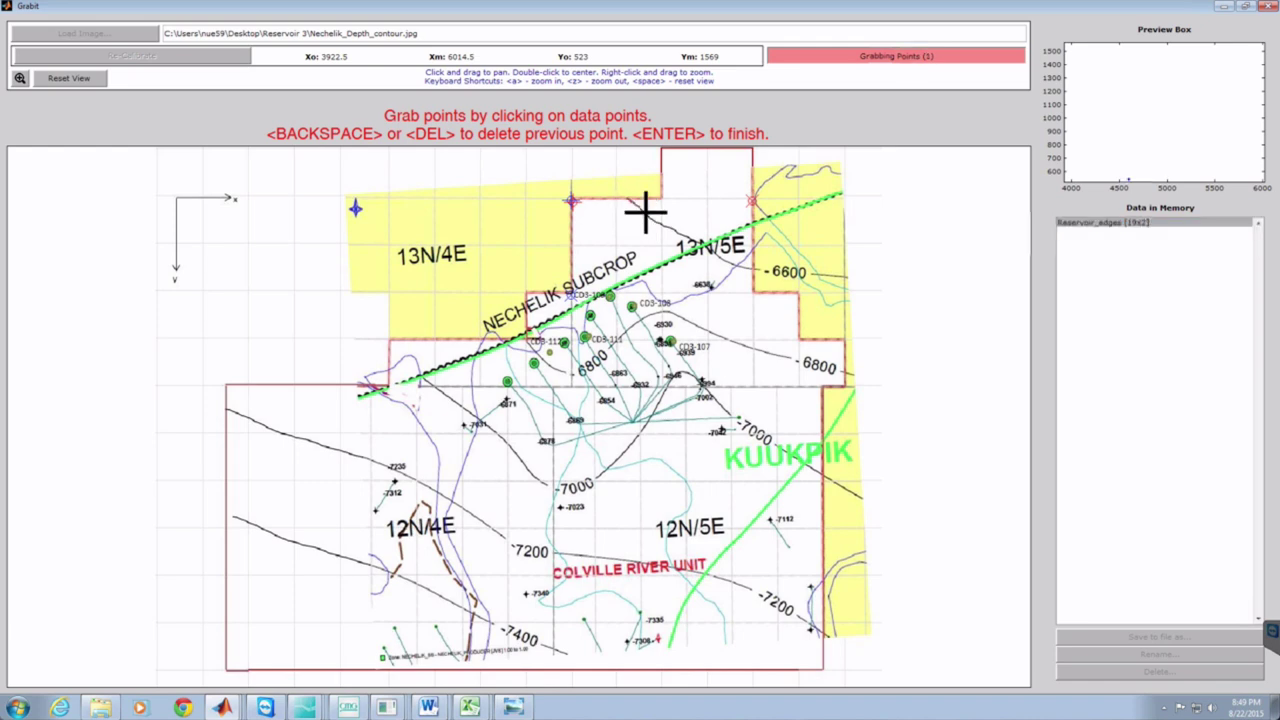
{"action": "left_click", "coordinate": [675, 231]}
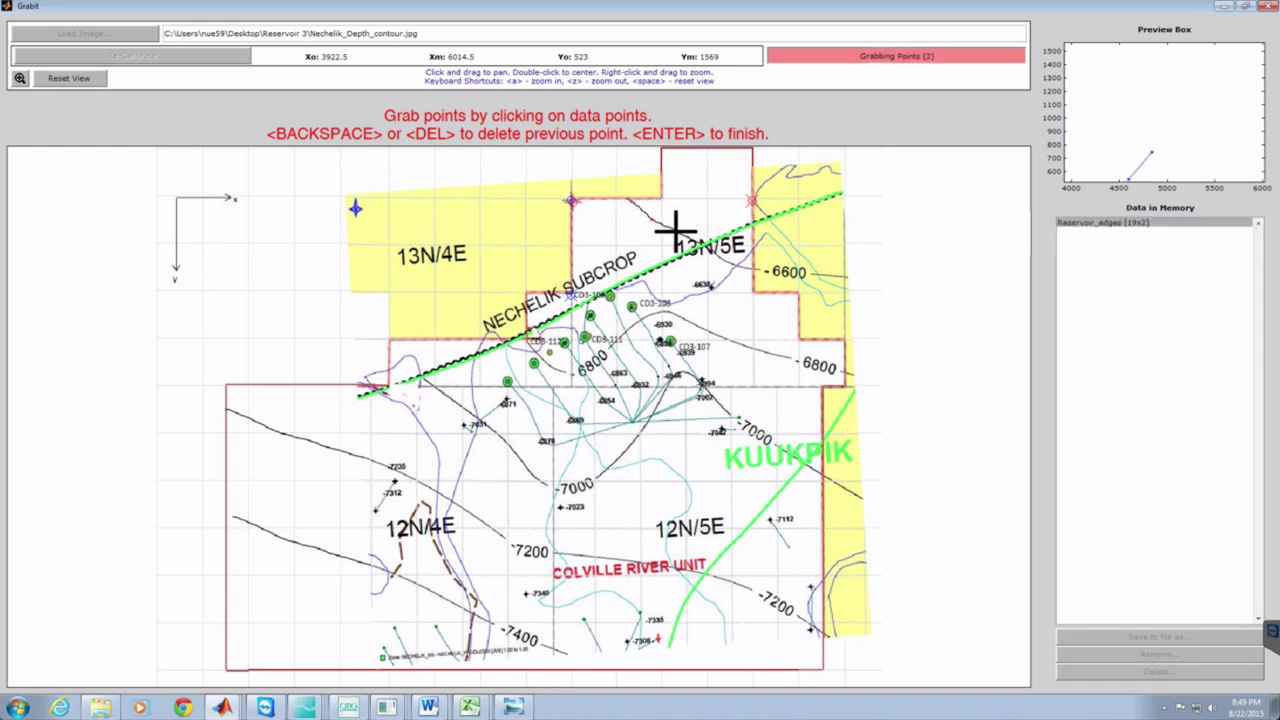
{"action": "left_click", "coordinate": [694, 244]}
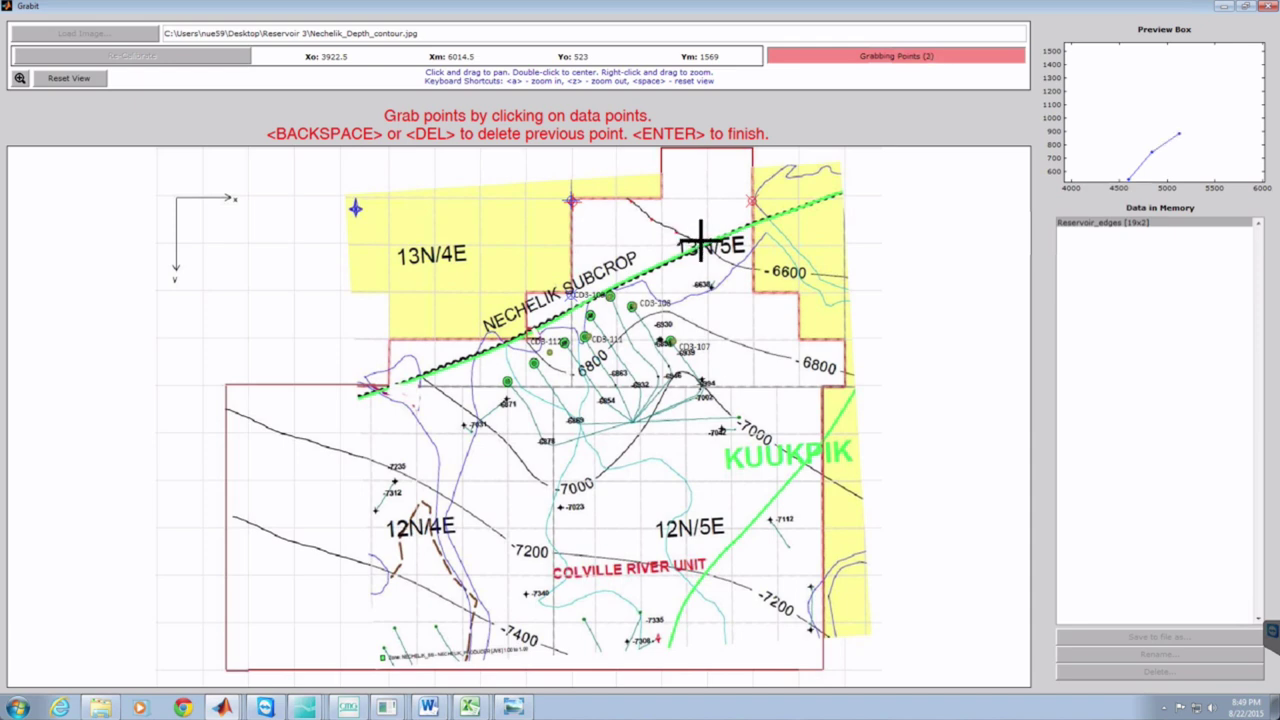
{"action": "left_click", "coordinate": [728, 258]}
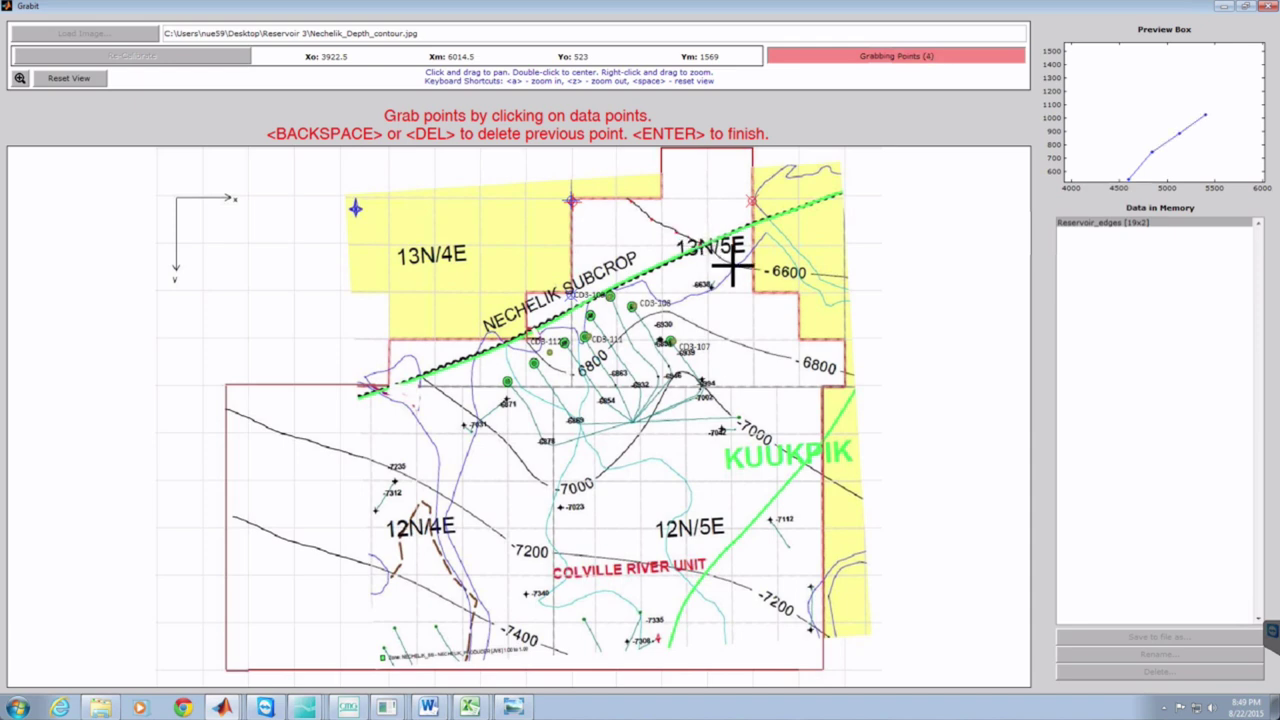
{"action": "left_click", "coordinate": [748, 270]}
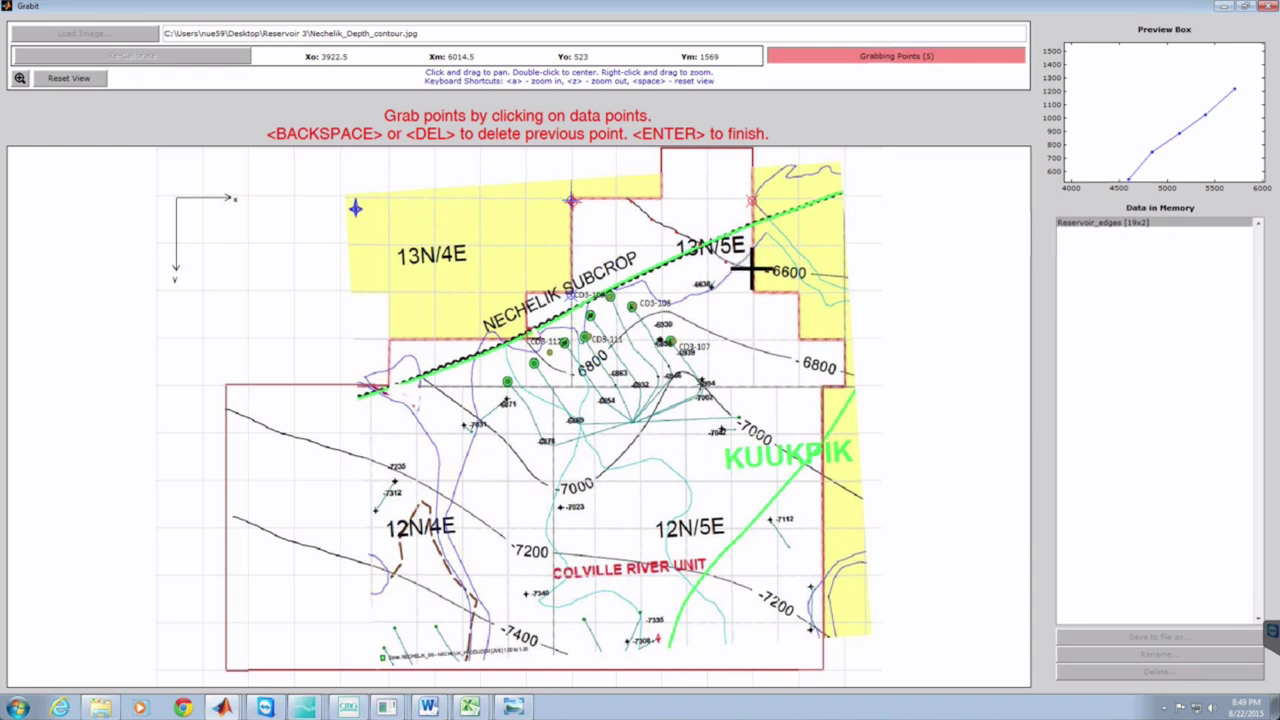
{"action": "left_click", "coordinate": [776, 272]}
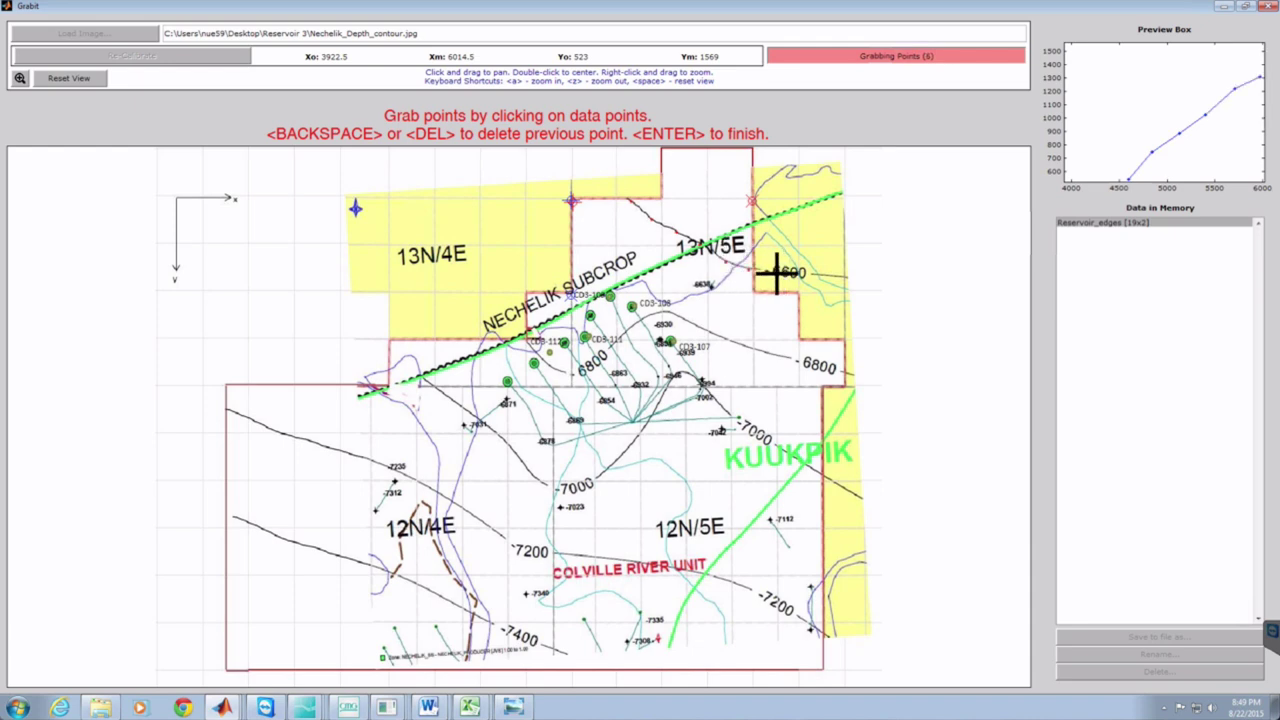
{"action": "key", "text": "Return"}
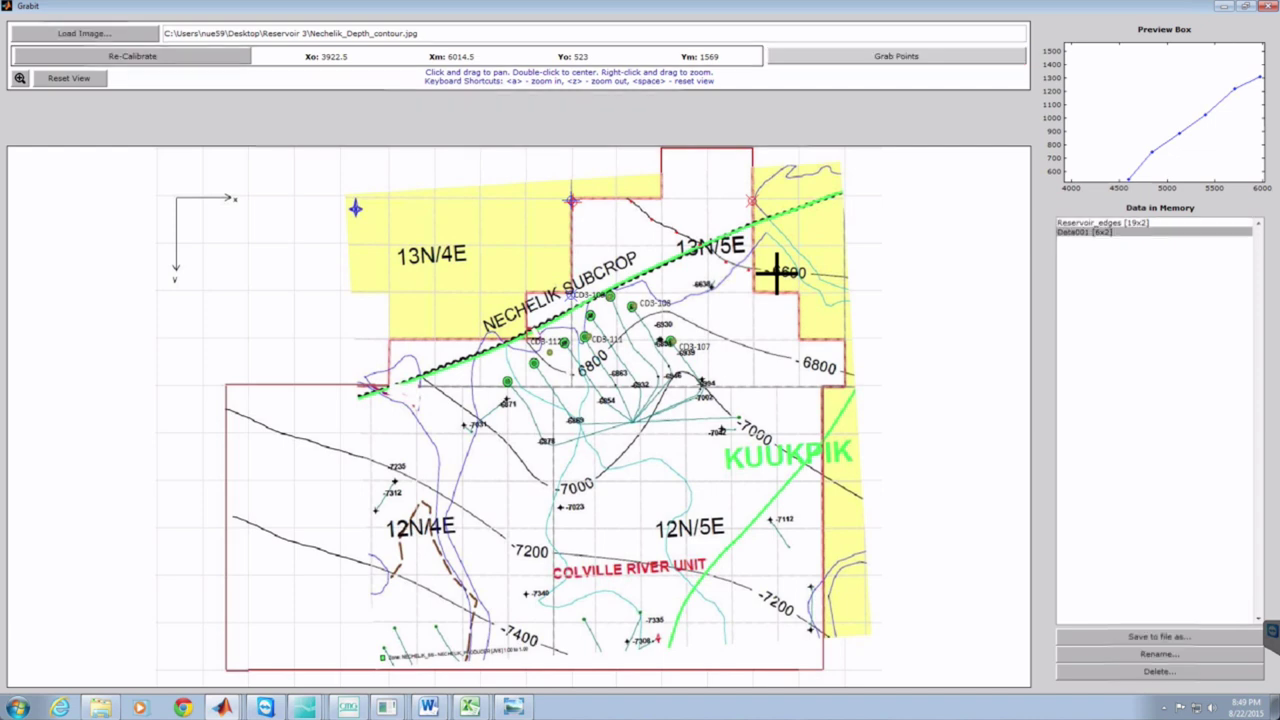
- Try to rename the -6600 contour's data set as 6600
{"action": "left_click", "coordinate": [1139, 652]}
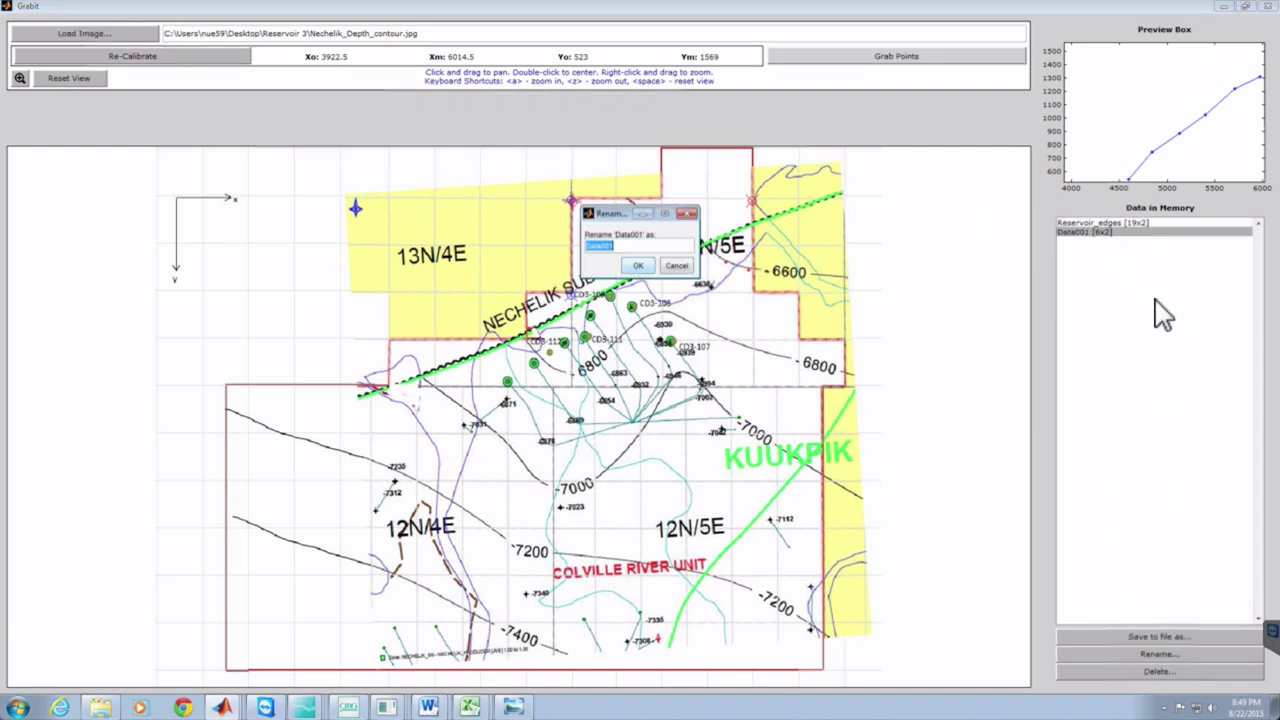
{"action": "type", "text": "6600"}
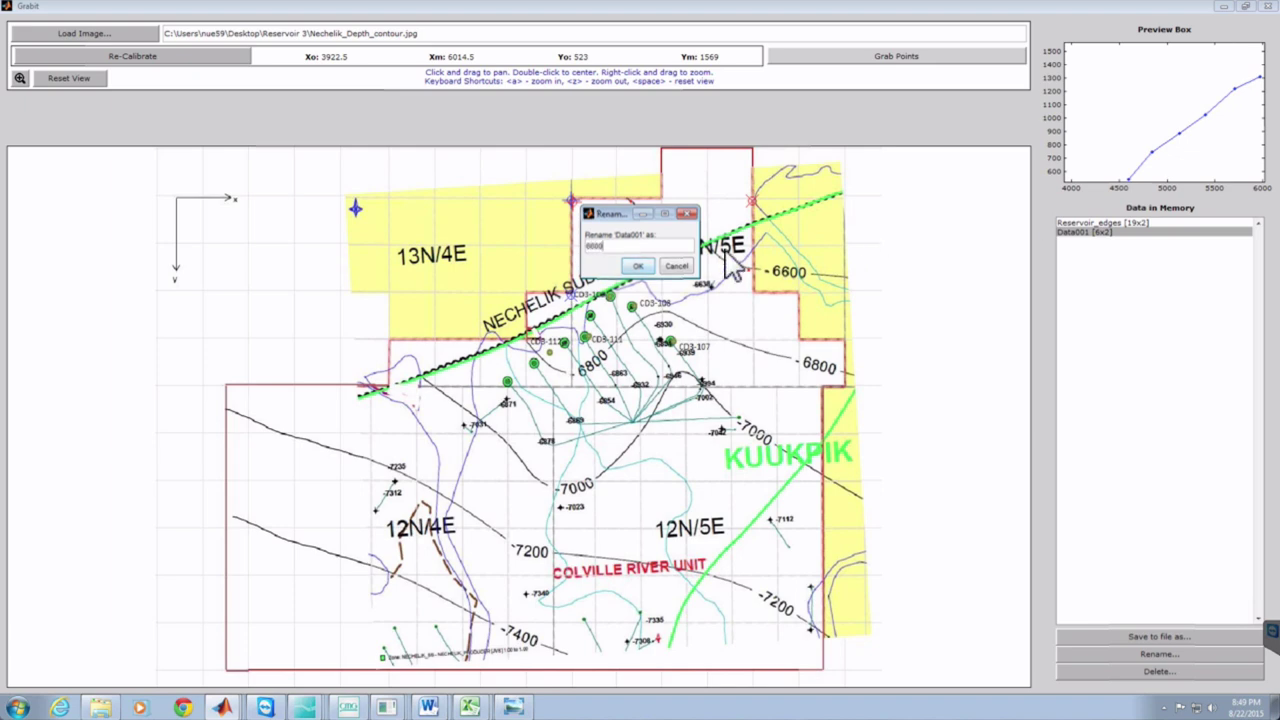
{"action": "left_click", "coordinate": [638, 266]}
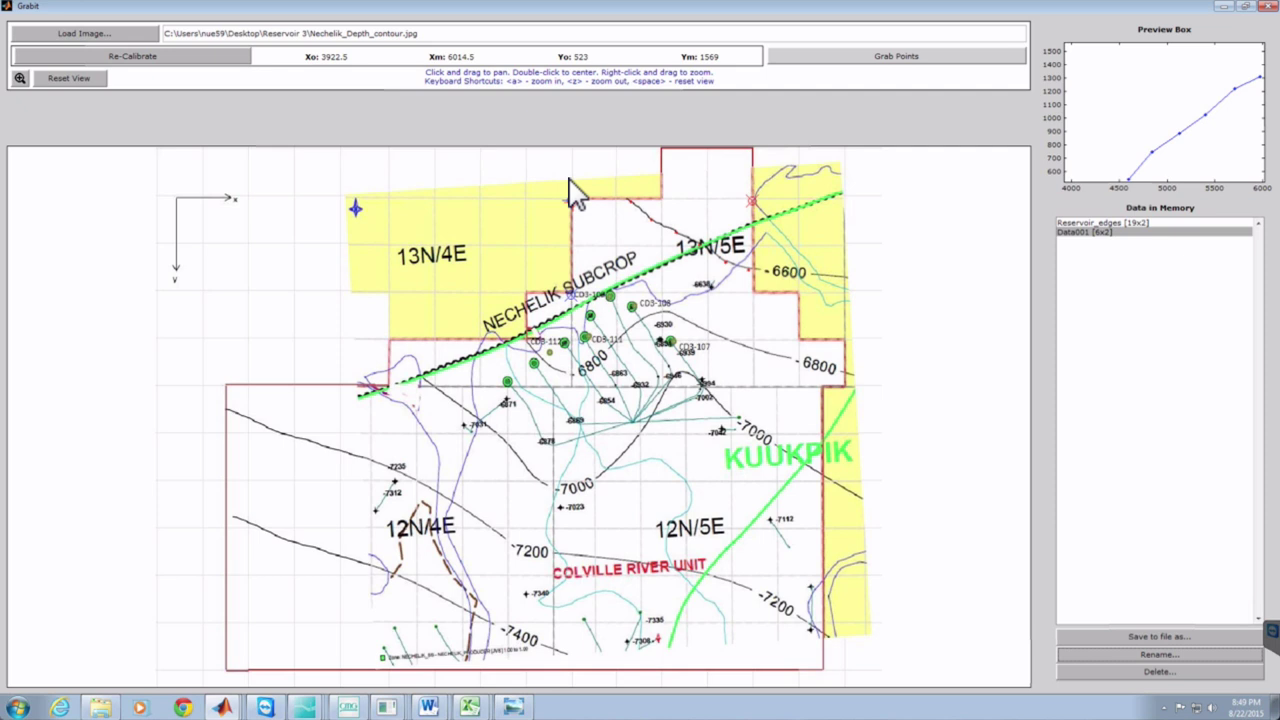
- Grab points along the -6800 depth contour from its western end over the crest to the eastern reservoir boundary, and finish the set
{"action": "left_click", "coordinate": [838, 60]}
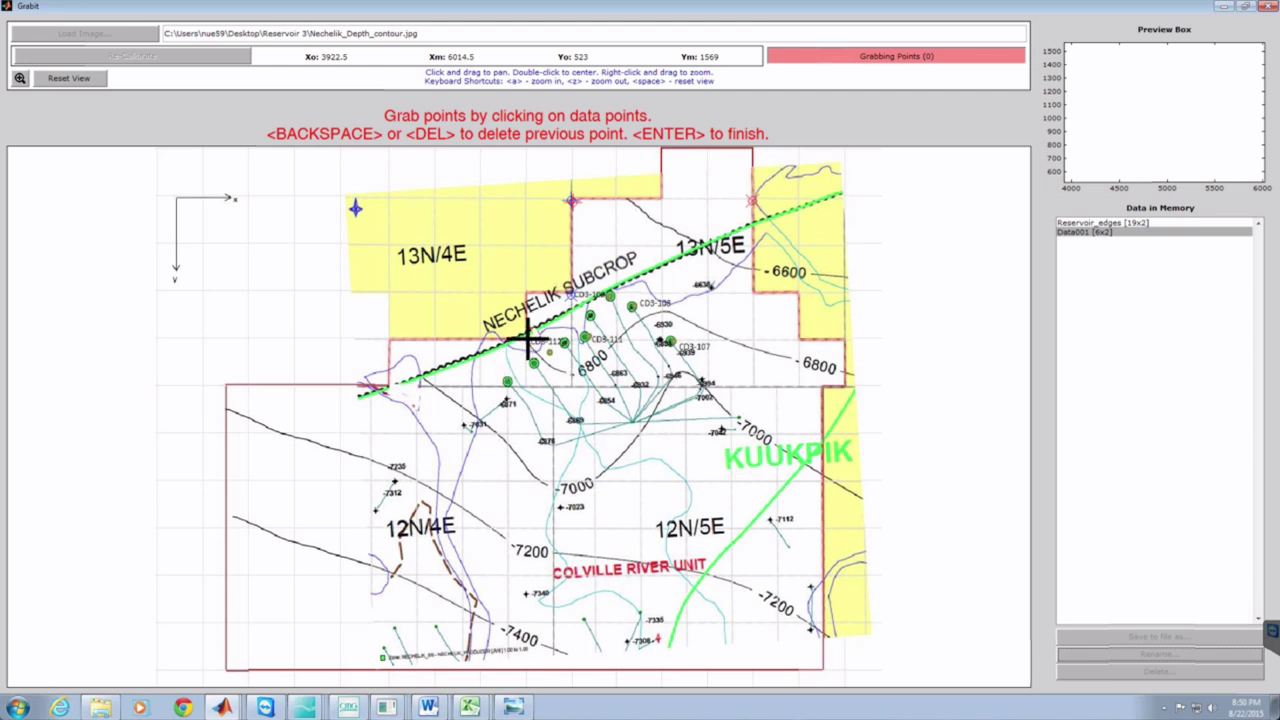
{"action": "left_click", "coordinate": [560, 368]}
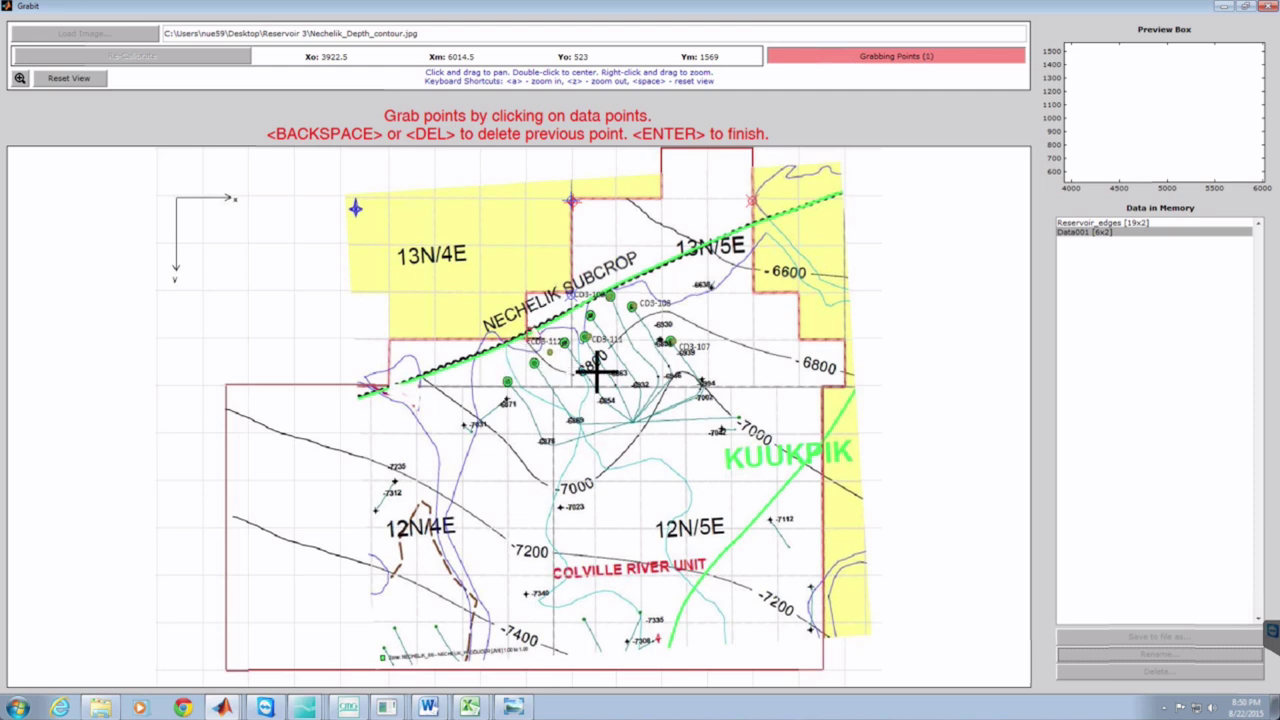
{"action": "left_click", "coordinate": [600, 360]}
{"action": "left_click", "coordinate": [620, 342]}
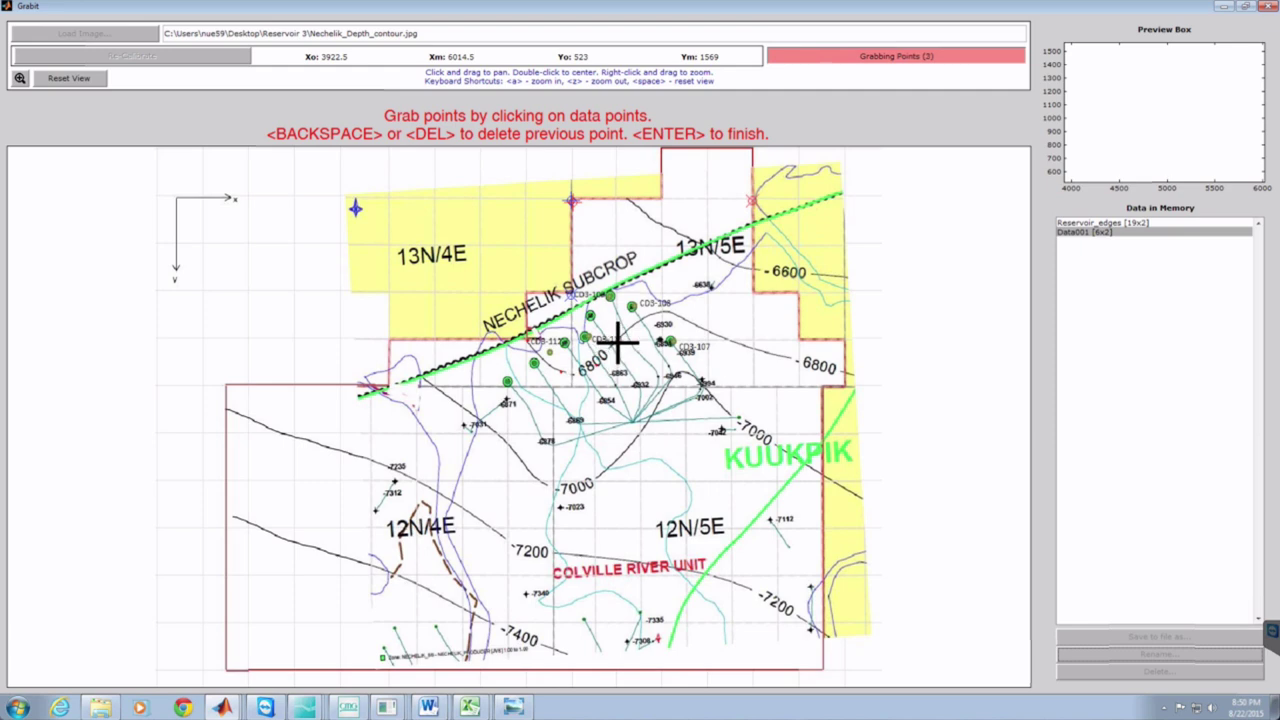
{"action": "left_click", "coordinate": [639, 323]}
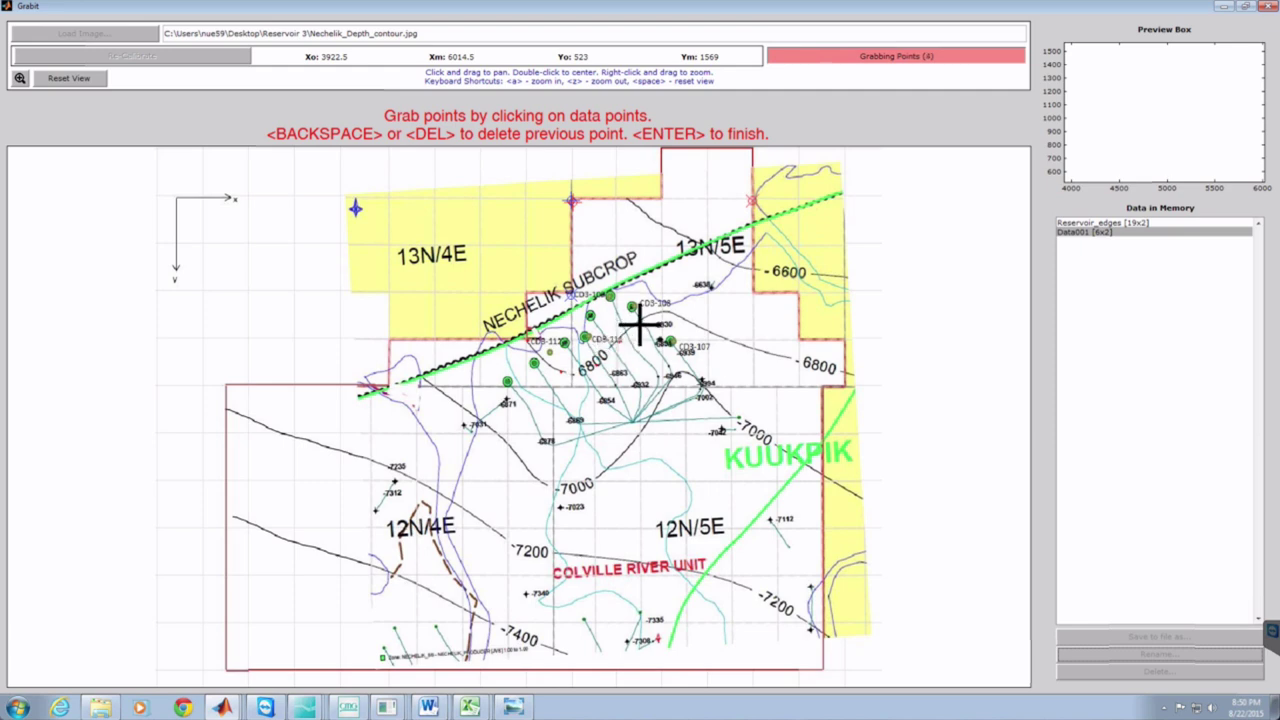
{"action": "left_click", "coordinate": [671, 314]}
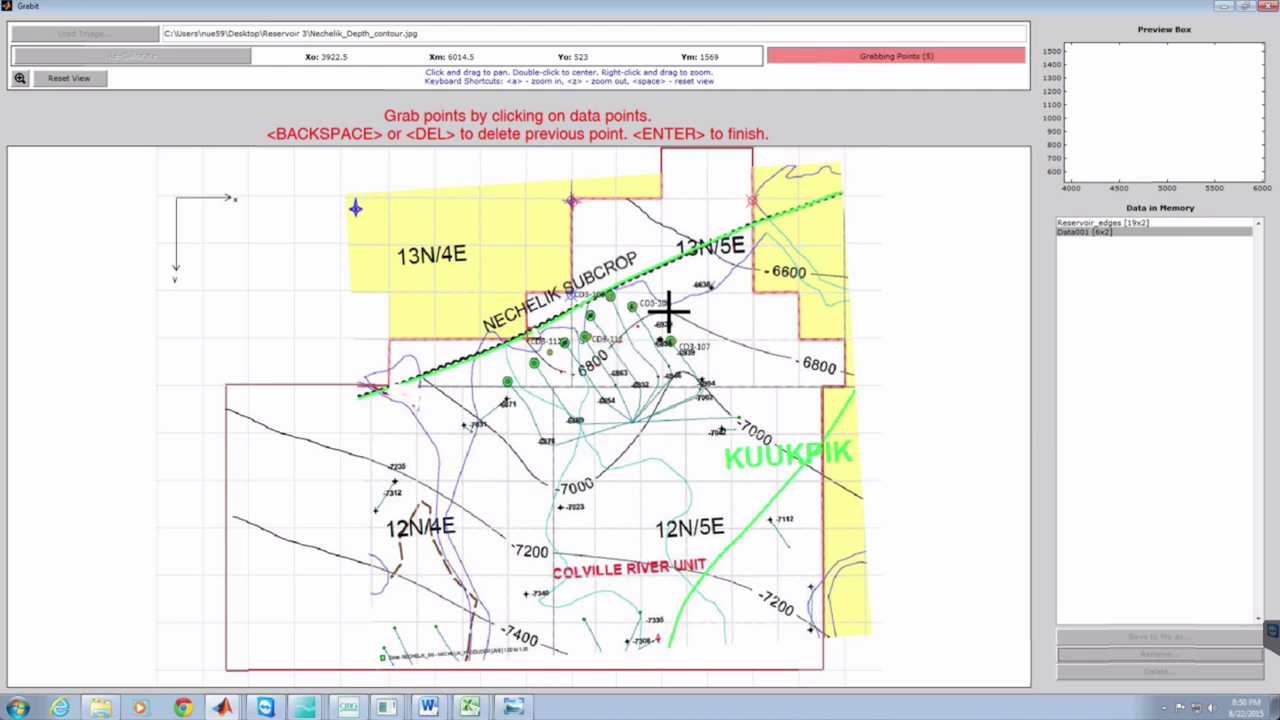
{"action": "left_click", "coordinate": [675, 314]}
{"action": "left_click", "coordinate": [663, 316]}
{"action": "left_click", "coordinate": [695, 323]}
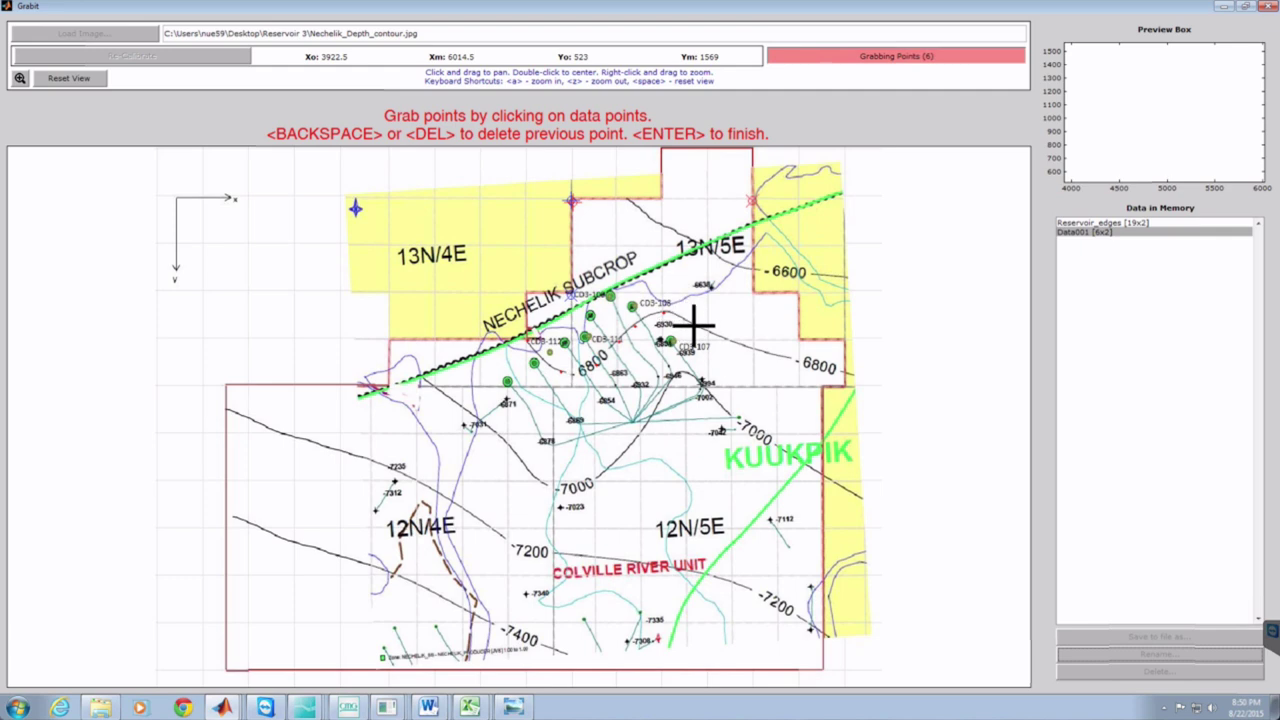
{"action": "left_click", "coordinate": [726, 332]}
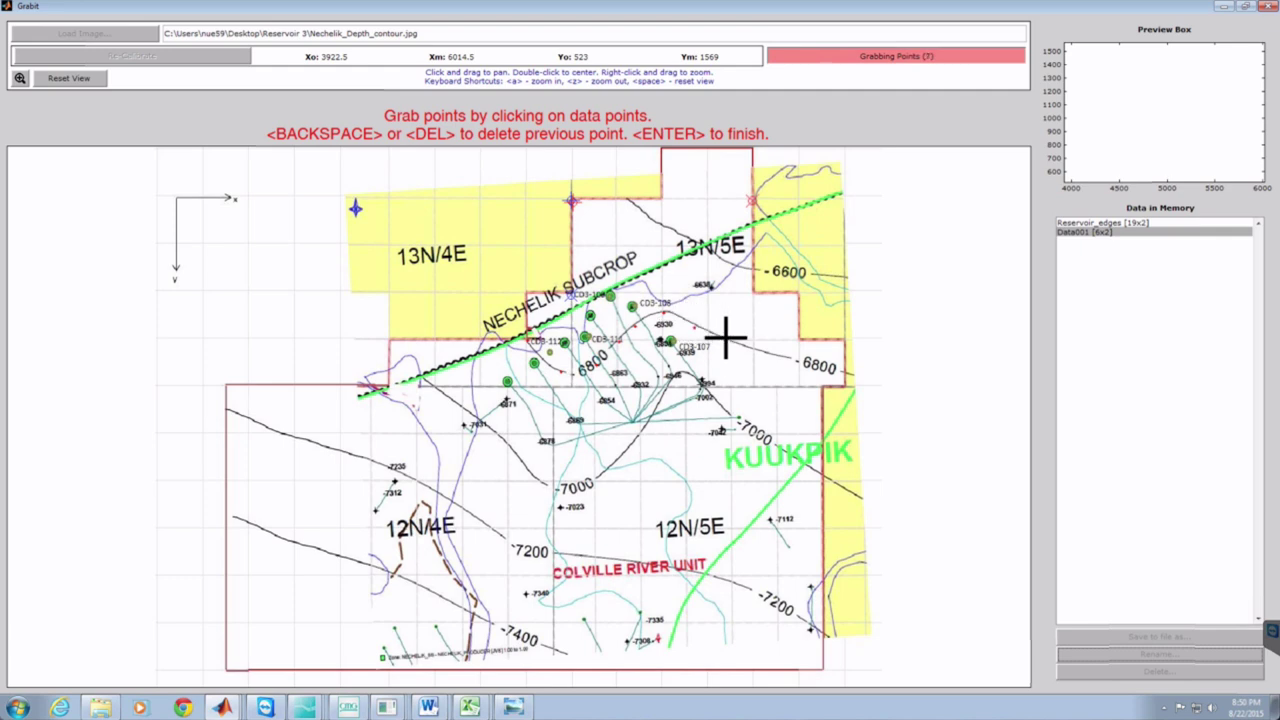
{"action": "left_click", "coordinate": [762, 349]}
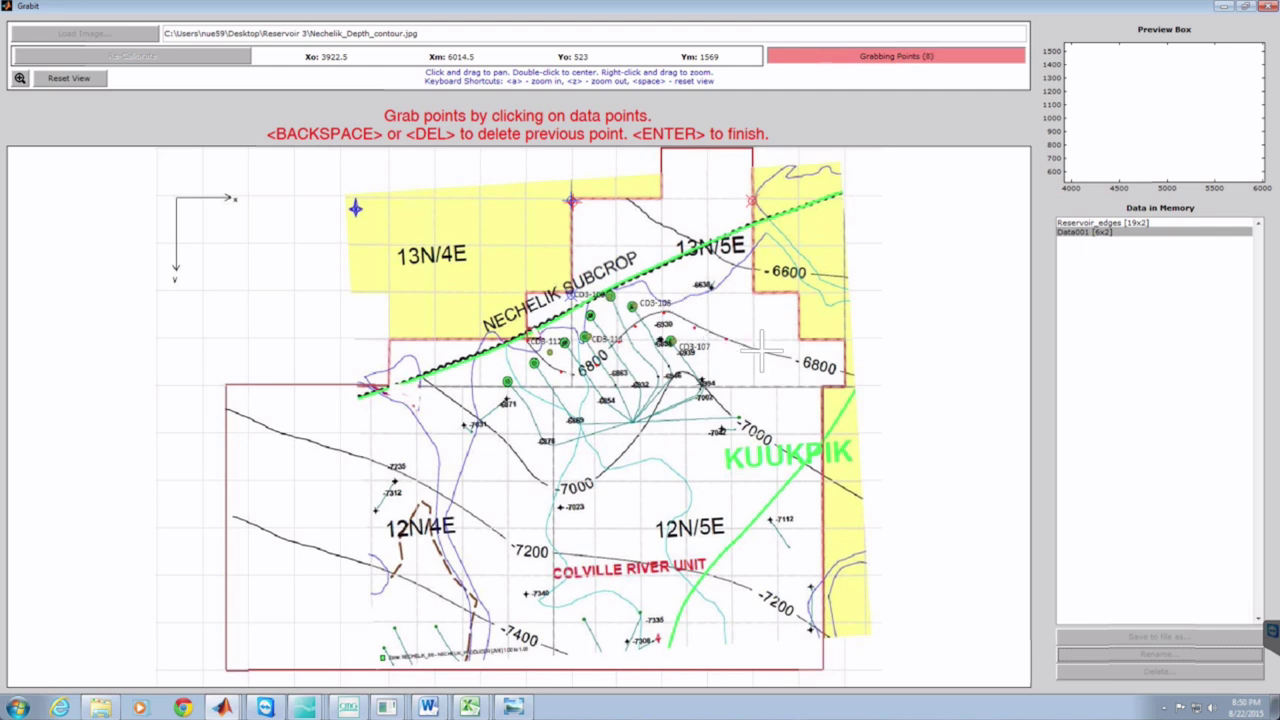
{"action": "left_click", "coordinate": [806, 366]}
{"action": "left_click", "coordinate": [848, 366]}
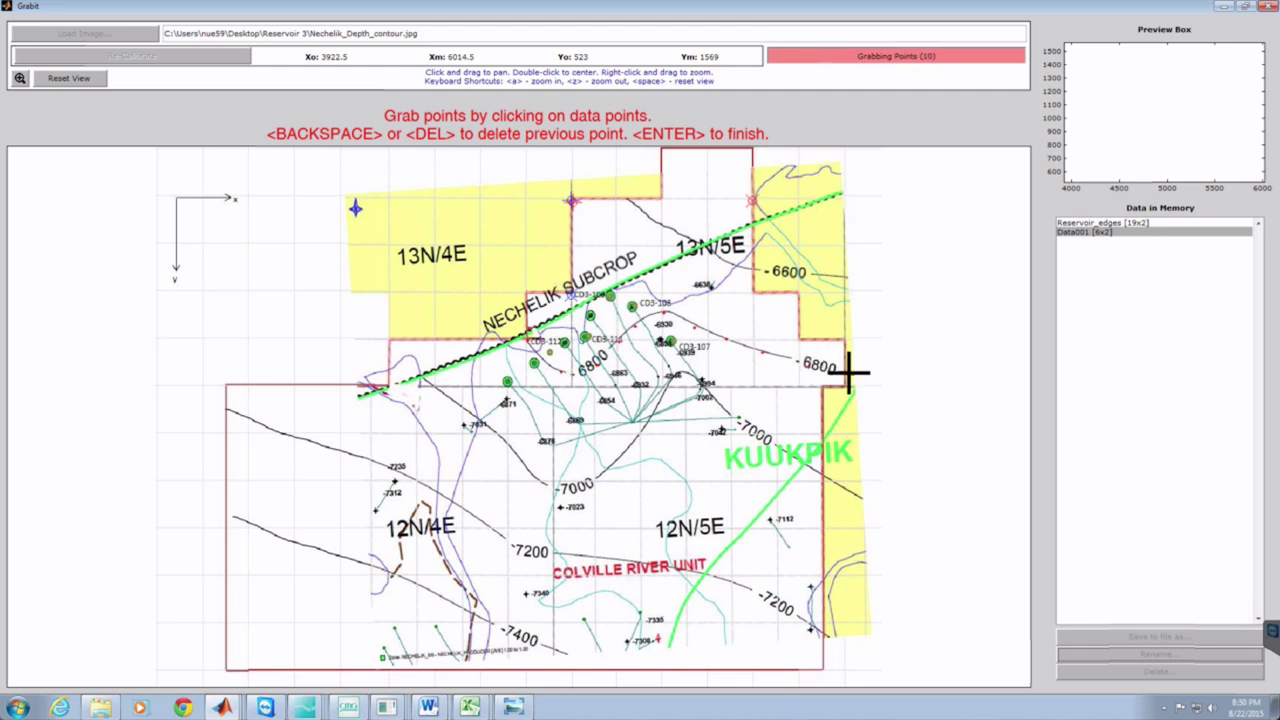
{"action": "left_click", "coordinate": [848, 366]}
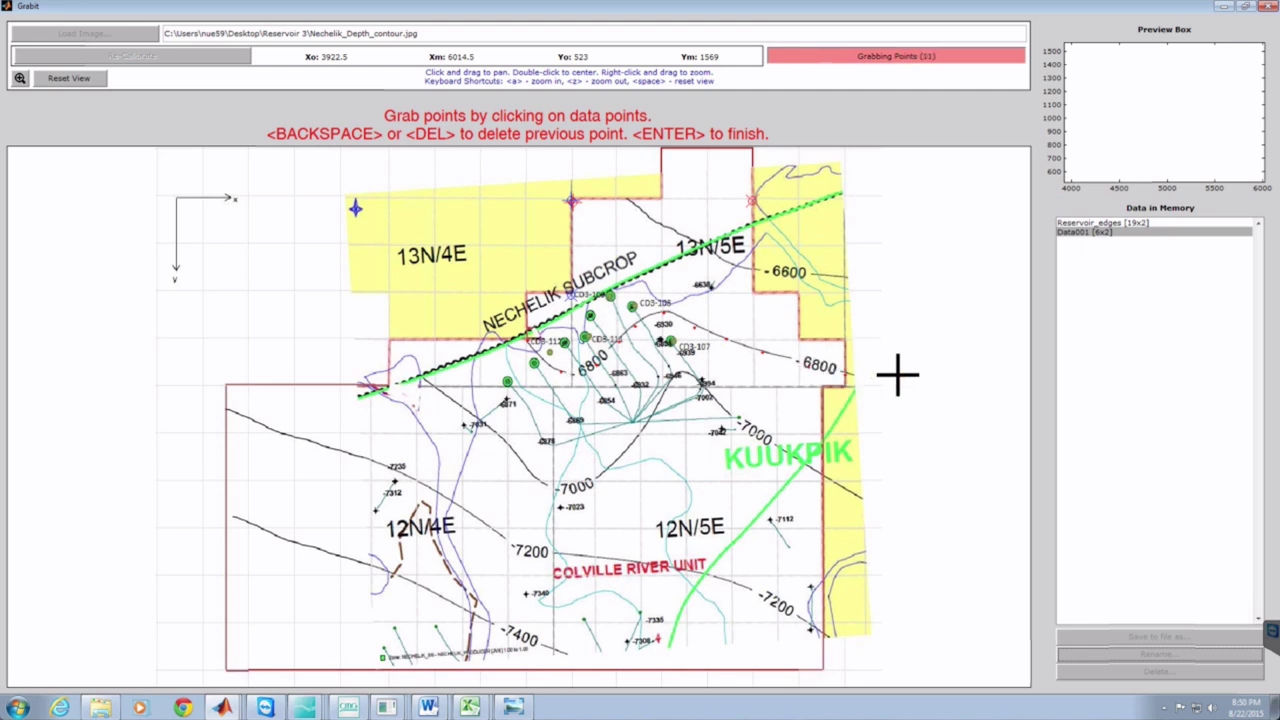
{"action": "key", "text": "Return"}
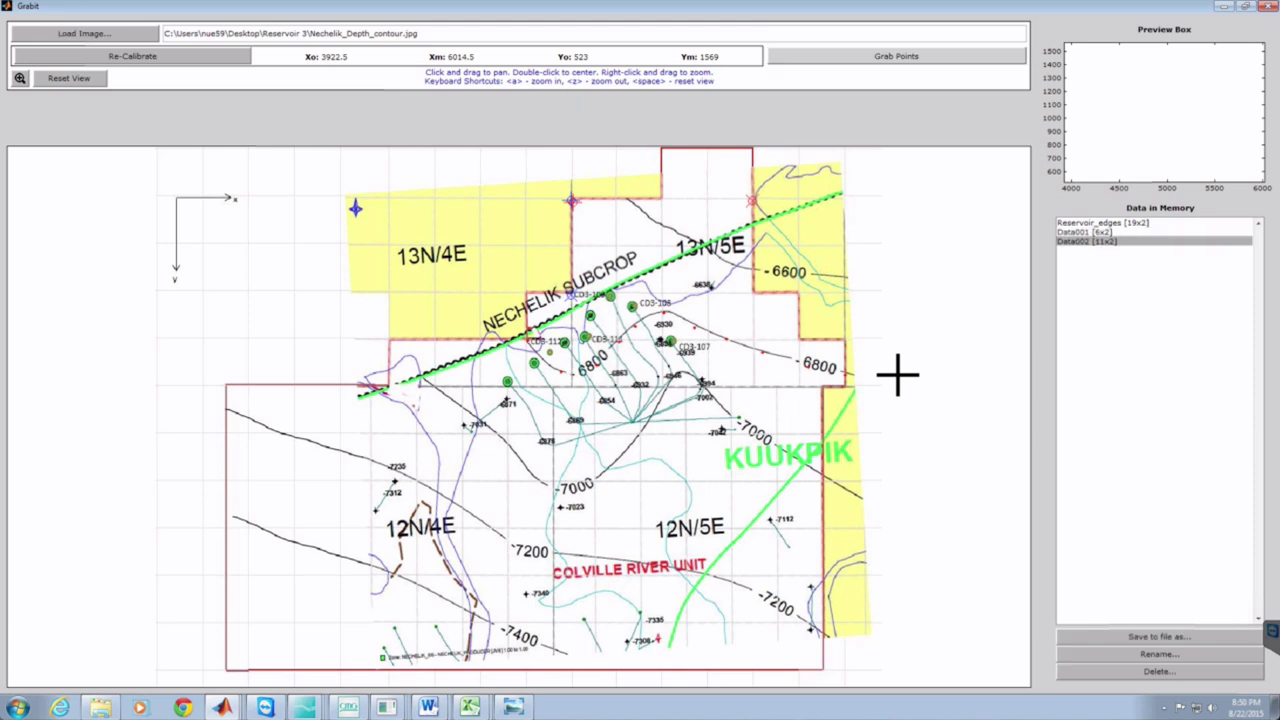
- Try to rename the -6800 contour's data set as 6800
{"action": "left_click", "coordinate": [1133, 649]}
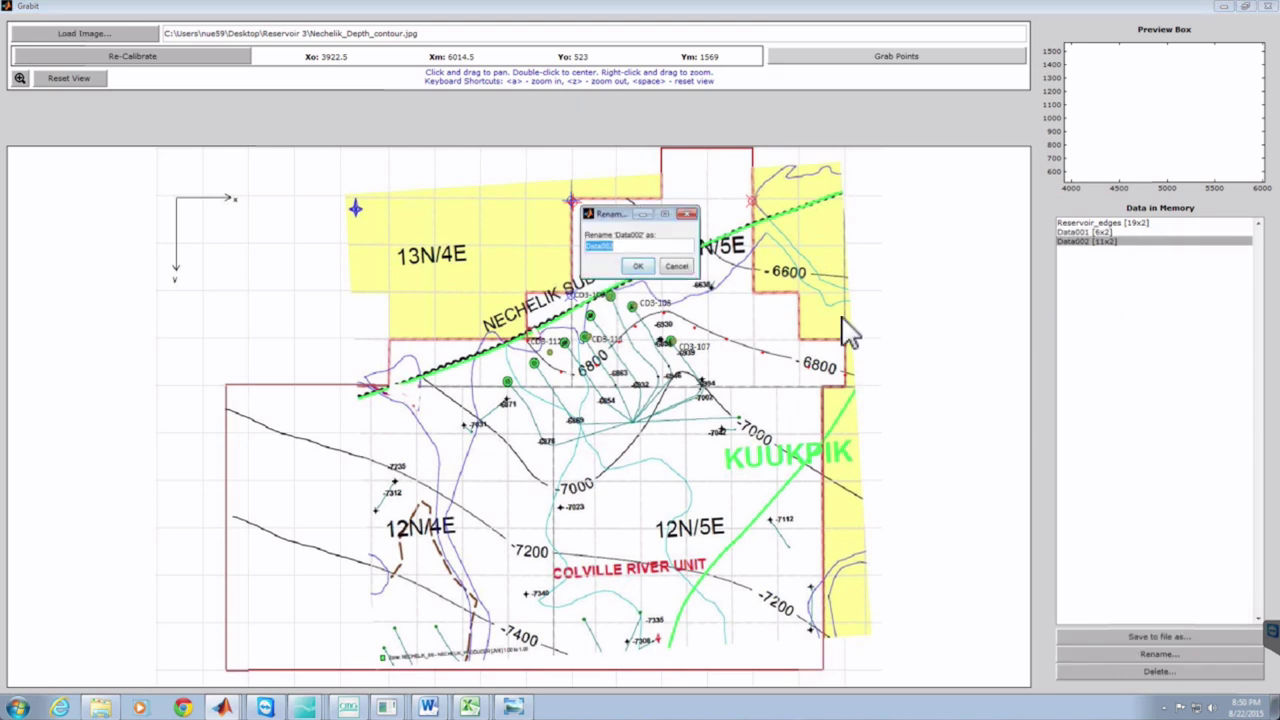
{"action": "type", "text": "6800"}
{"action": "left_click", "coordinate": [645, 265]}
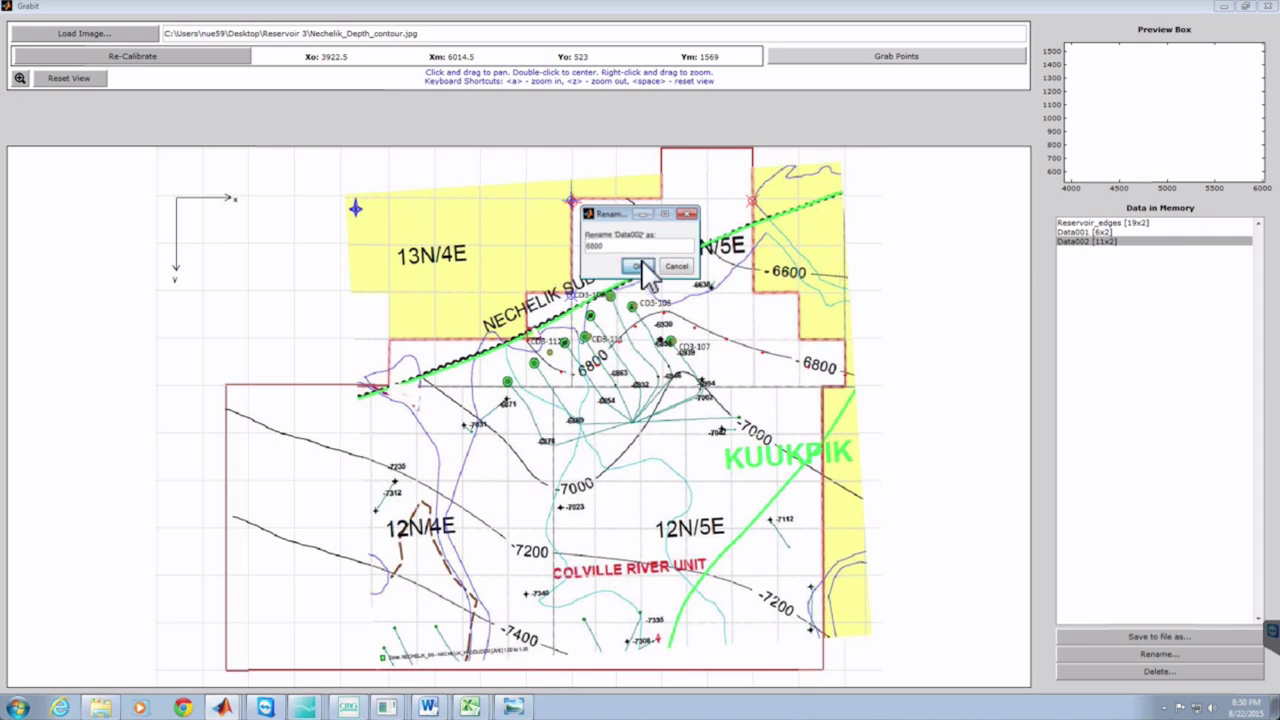
- Grab points along the -7000 depth contour from its western end through the dip and crest to the eastern reservoir boundary, and finish the set
{"action": "left_click", "coordinate": [866, 59]}
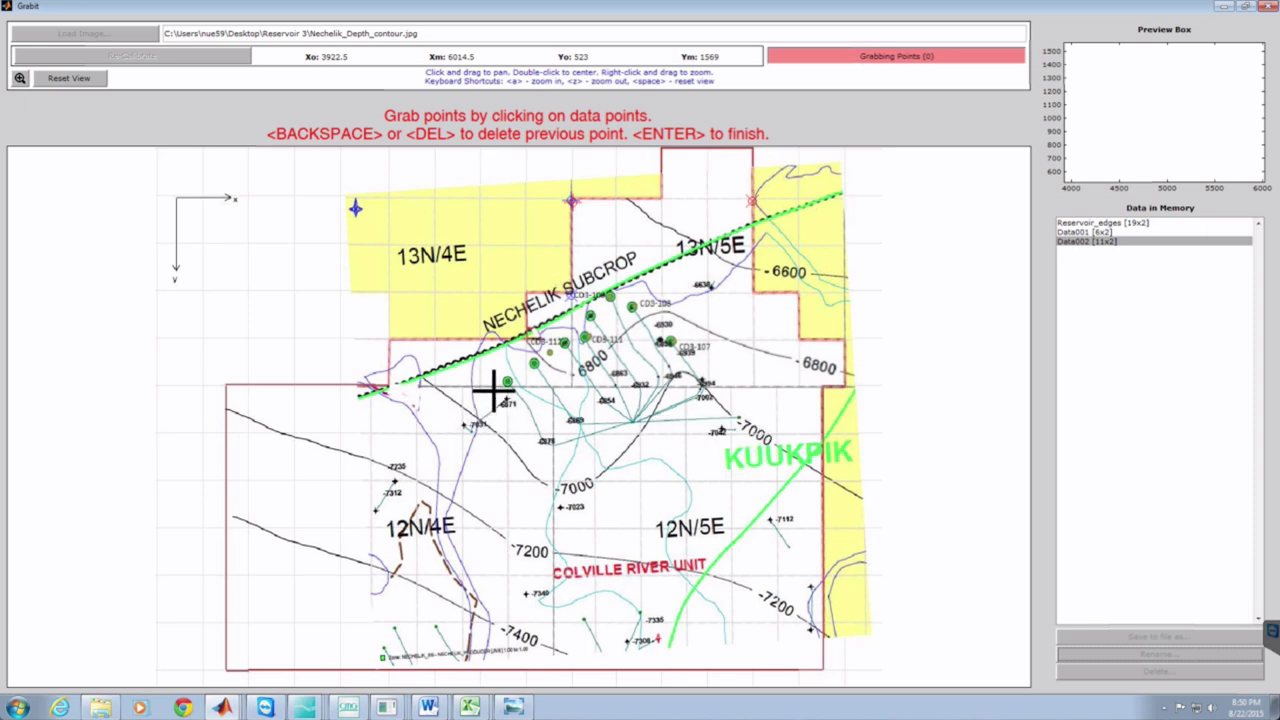
{"action": "left_click", "coordinate": [396, 362]}
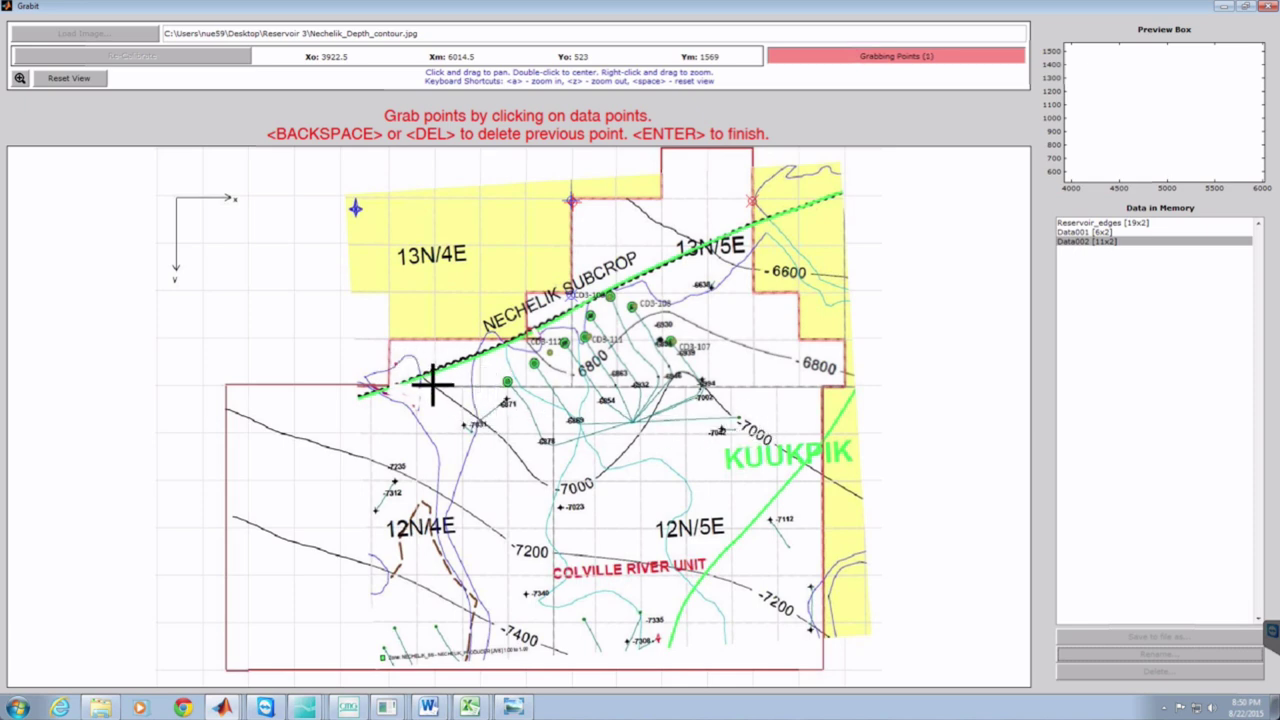
{"action": "left_click", "coordinate": [489, 424]}
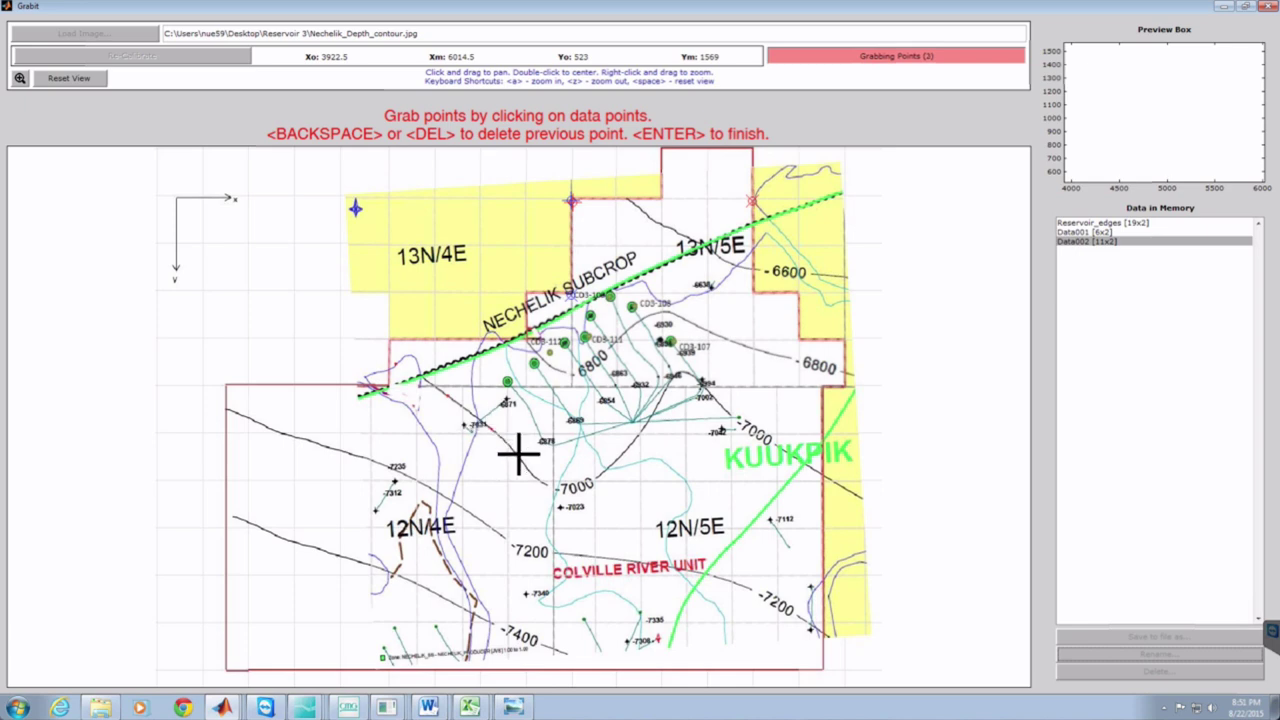
{"action": "left_click", "coordinate": [518, 455]}
{"action": "left_click", "coordinate": [550, 487]}
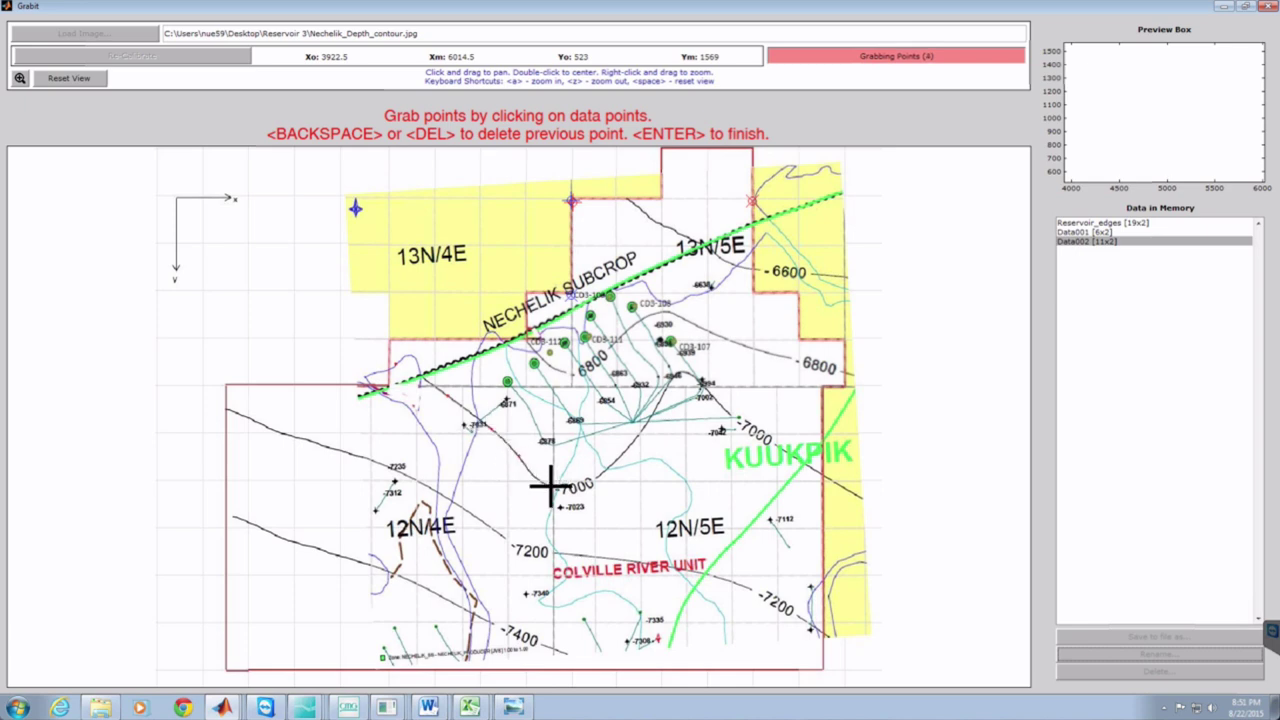
{"action": "left_click", "coordinate": [604, 473]}
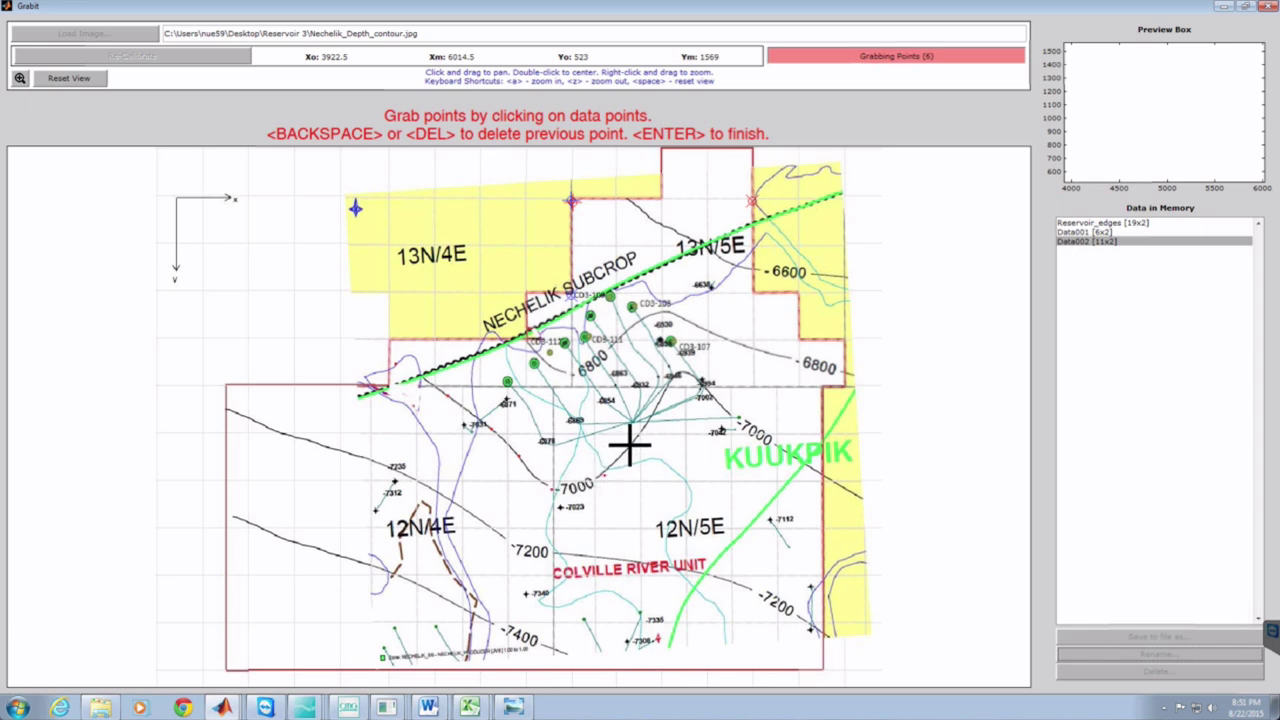
{"action": "left_click", "coordinate": [634, 442]}
{"action": "left_click", "coordinate": [661, 402]}
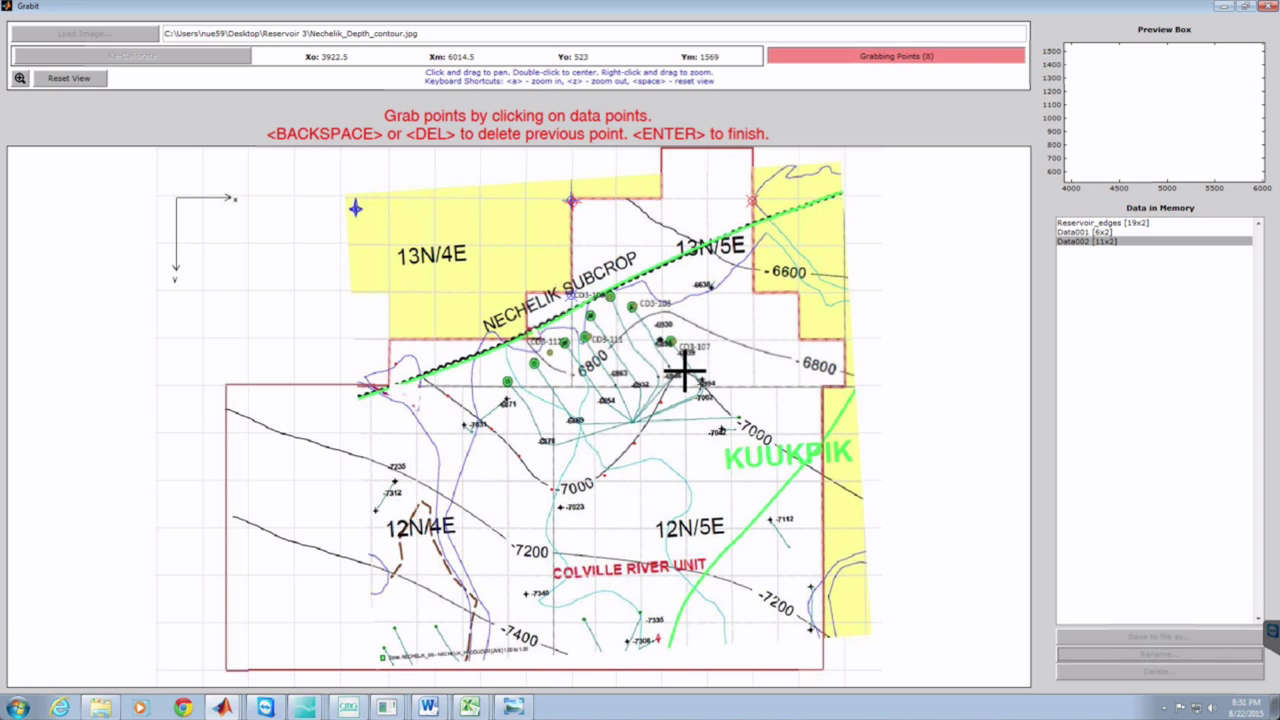
{"action": "left_click", "coordinate": [686, 365]}
{"action": "left_click", "coordinate": [711, 410]}
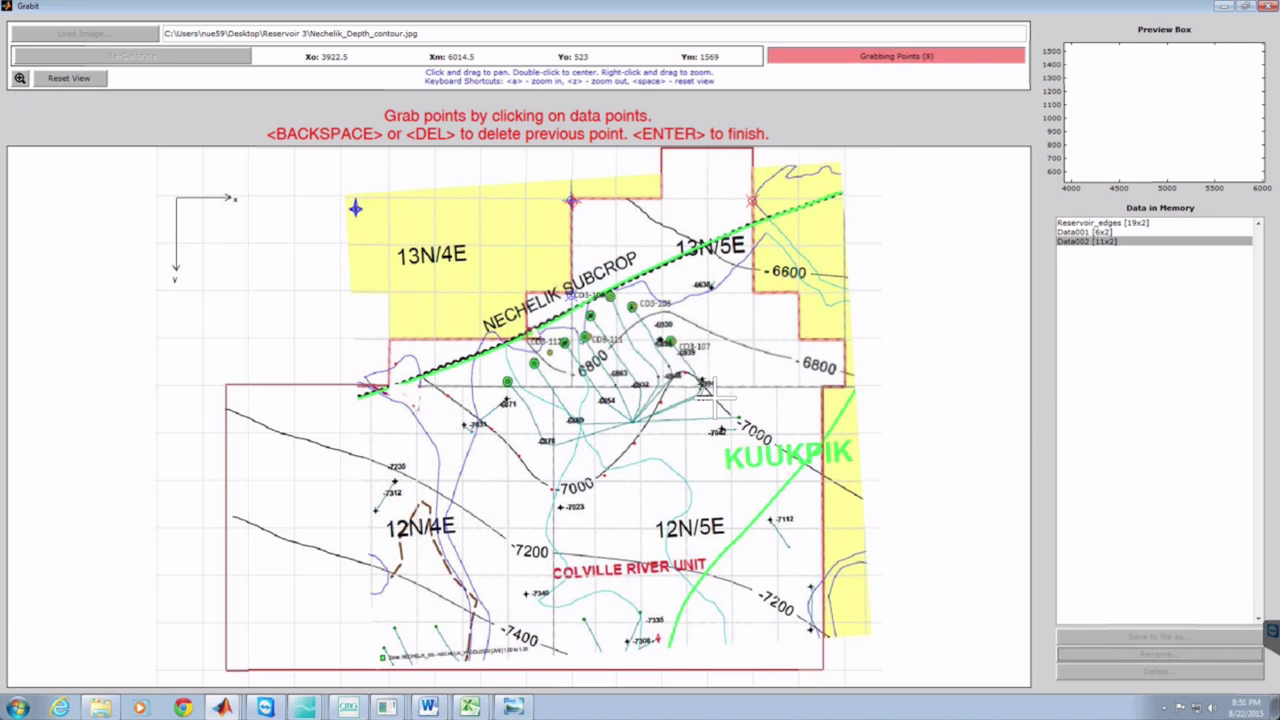
{"action": "left_click", "coordinate": [750, 432]}
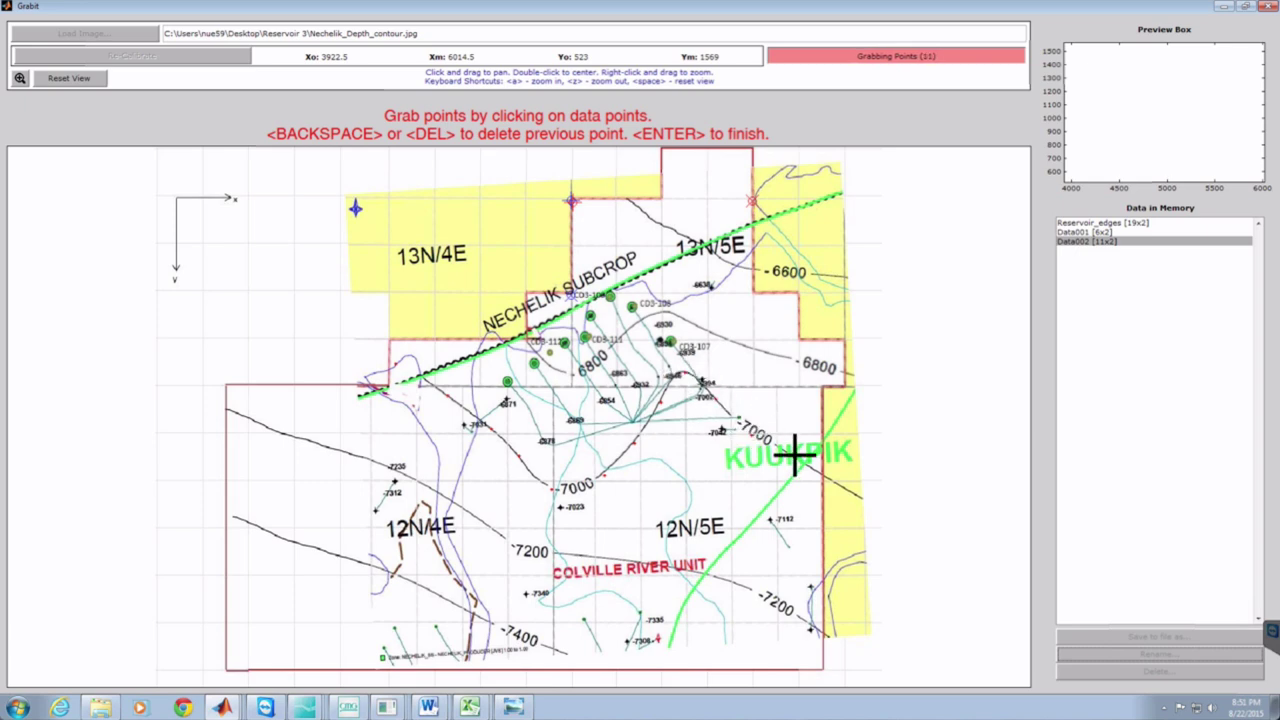
{"action": "left_click", "coordinate": [821, 478]}
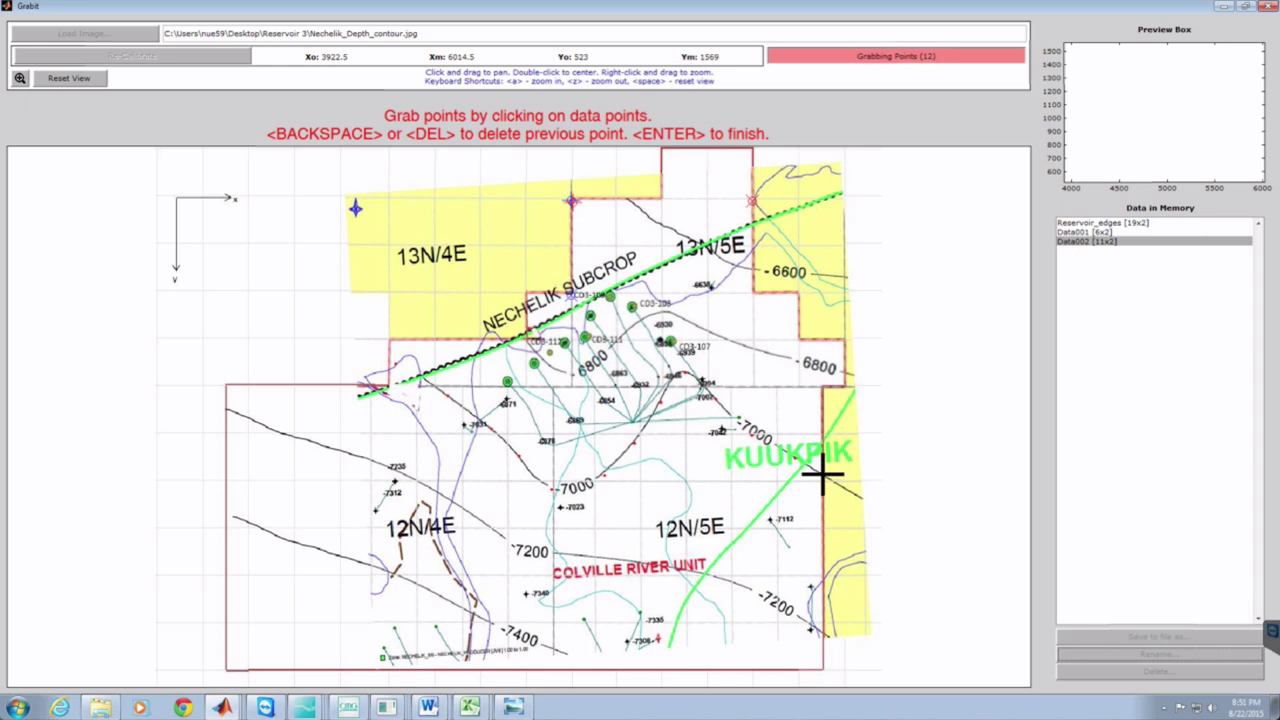
{"action": "left_click", "coordinate": [878, 453]}
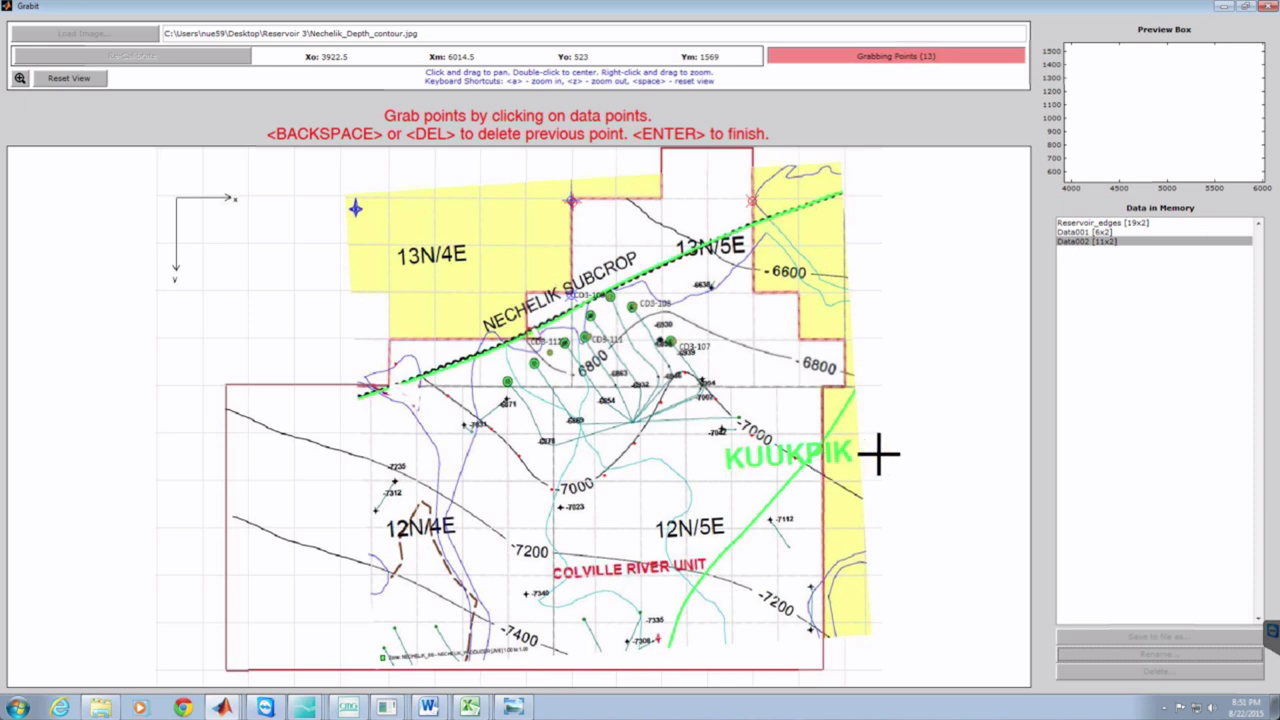
{"action": "key", "text": "Return"}
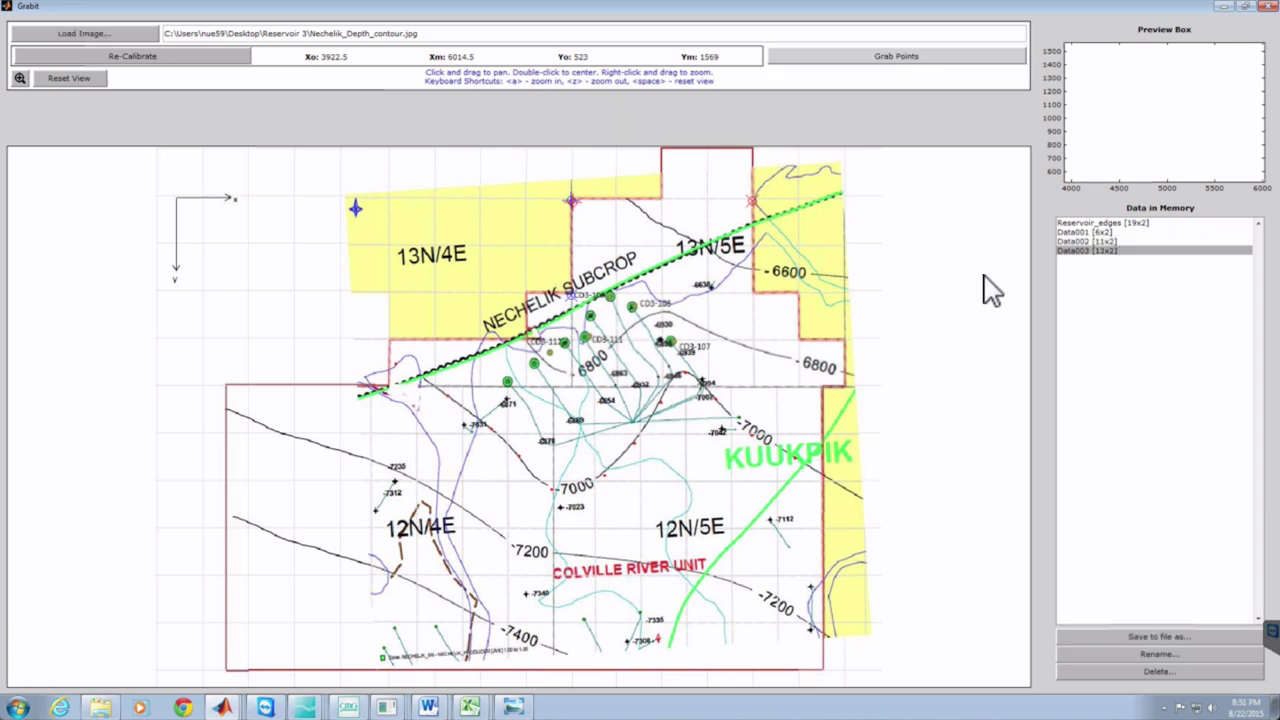
- Try to rename the -7000 contour's data set as 7000
{"action": "left_click", "coordinate": [1134, 652]}
{"action": "type", "text": "t"}
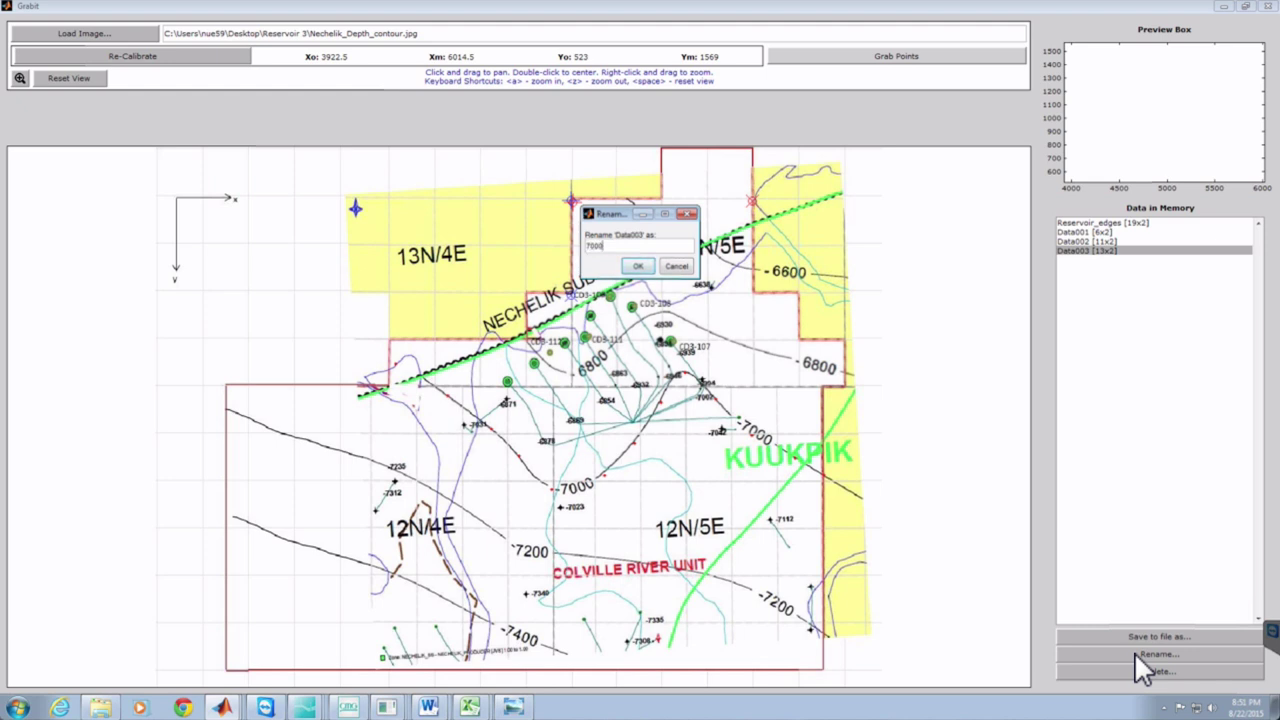
{"action": "left_click", "coordinate": [641, 268]}
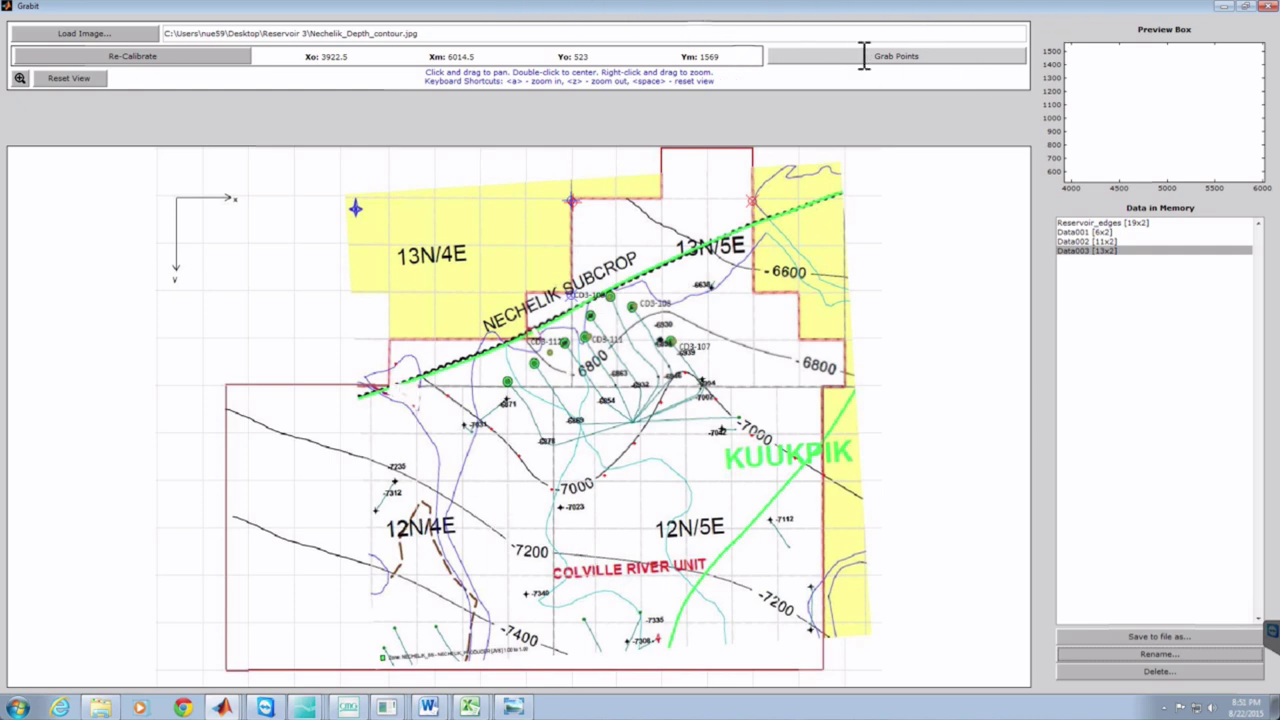
- Grab points along the -7200 depth contour from the western reservoir boundary to the eastern boundary, and finish the set
{"action": "left_click", "coordinate": [920, 53]}
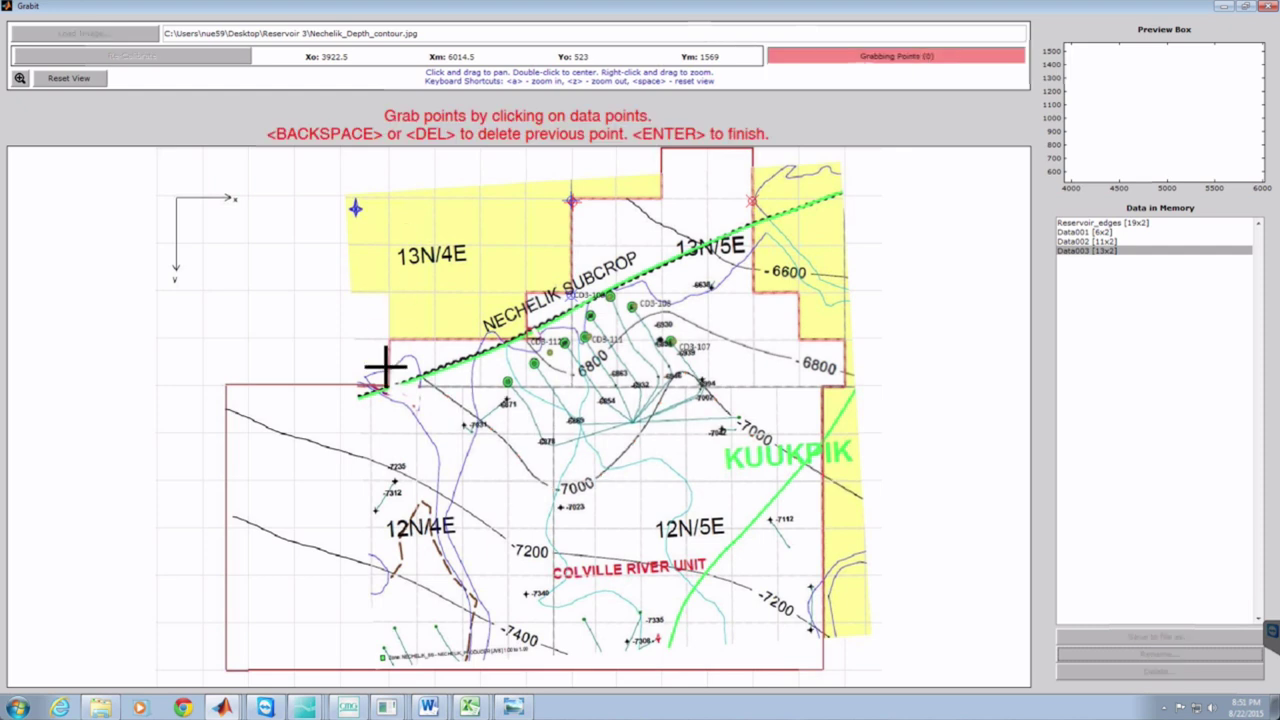
{"action": "left_click", "coordinate": [229, 402]}
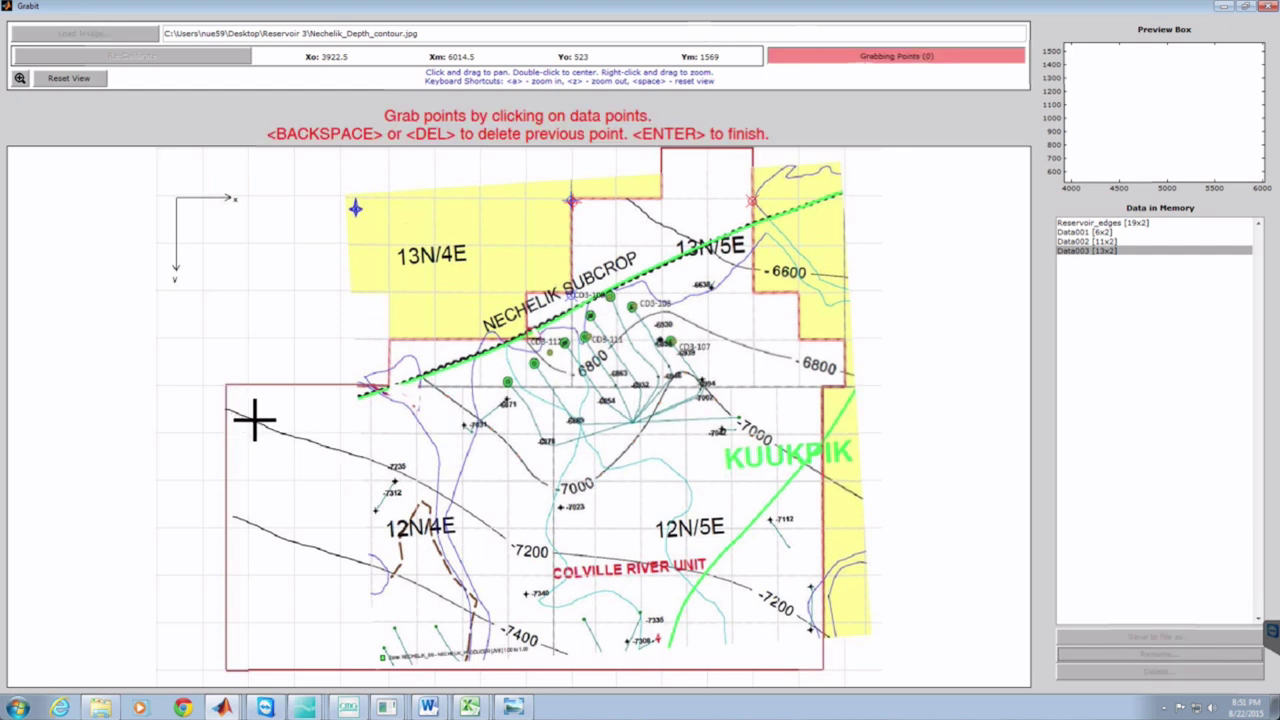
{"action": "left_click", "coordinate": [262, 424]}
{"action": "left_click", "coordinate": [294, 437]}
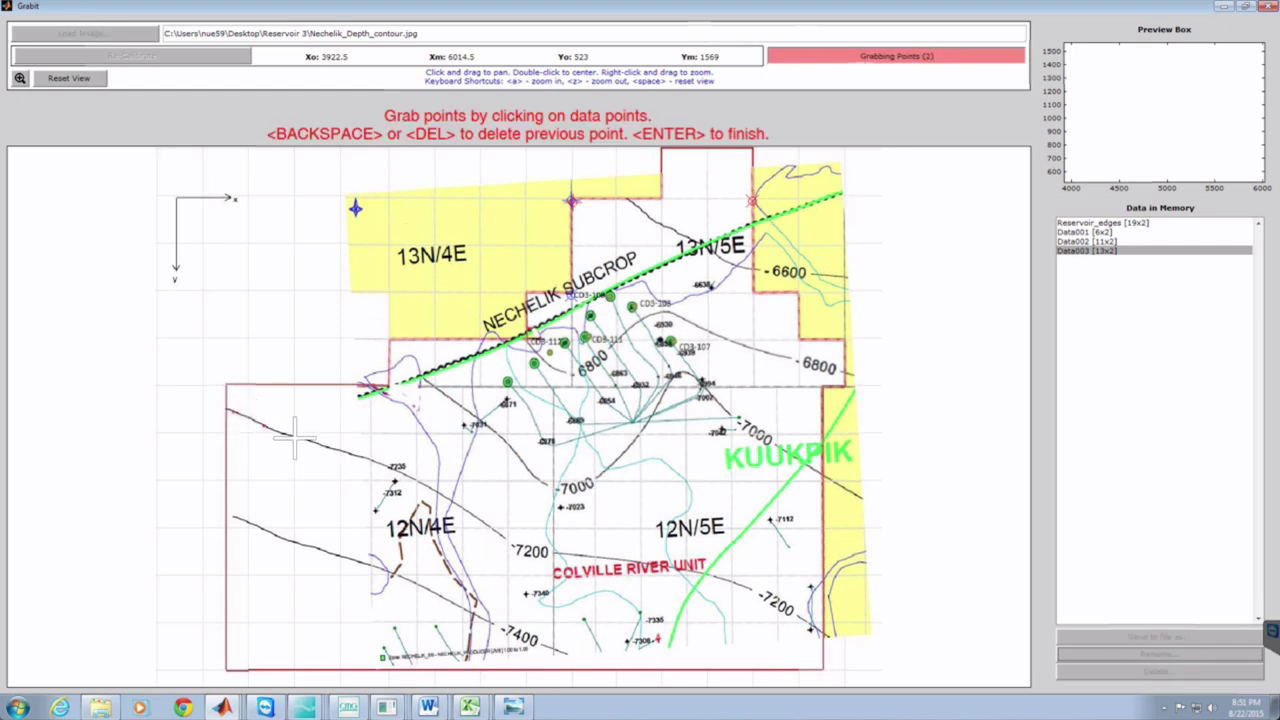
{"action": "left_click", "coordinate": [333, 449]}
{"action": "left_click", "coordinate": [377, 462]}
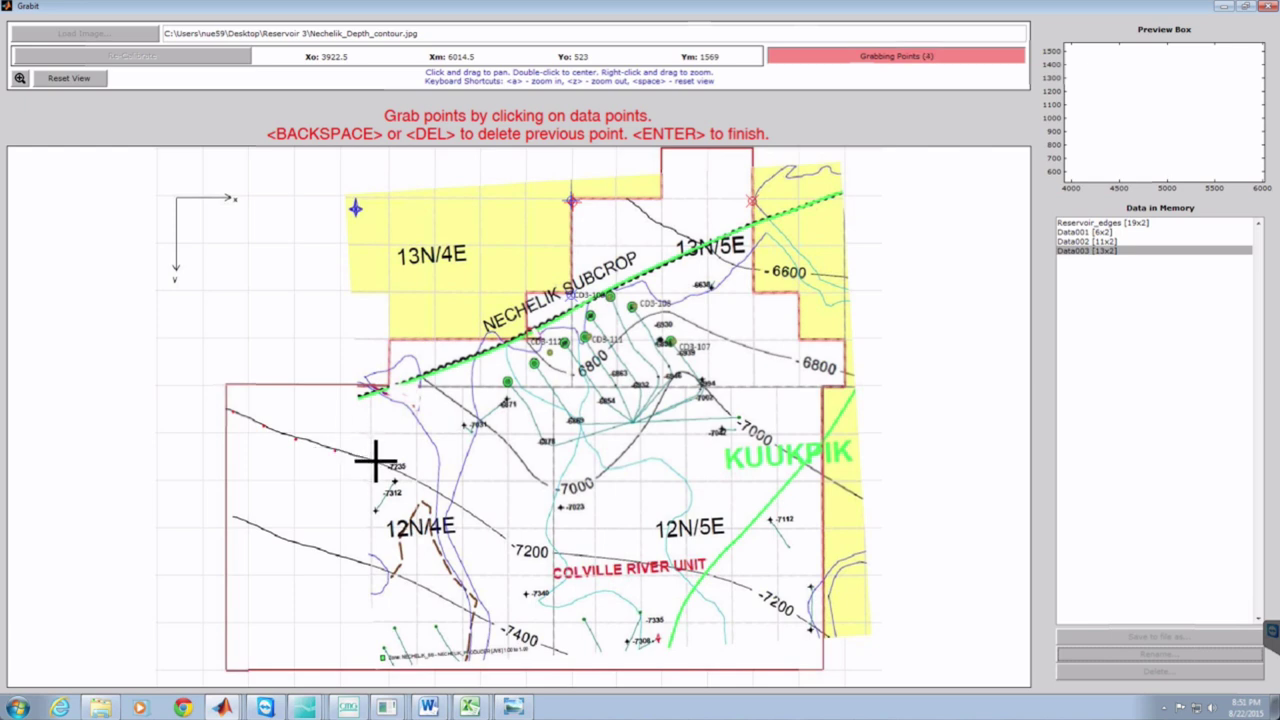
{"action": "left_click", "coordinate": [426, 483]}
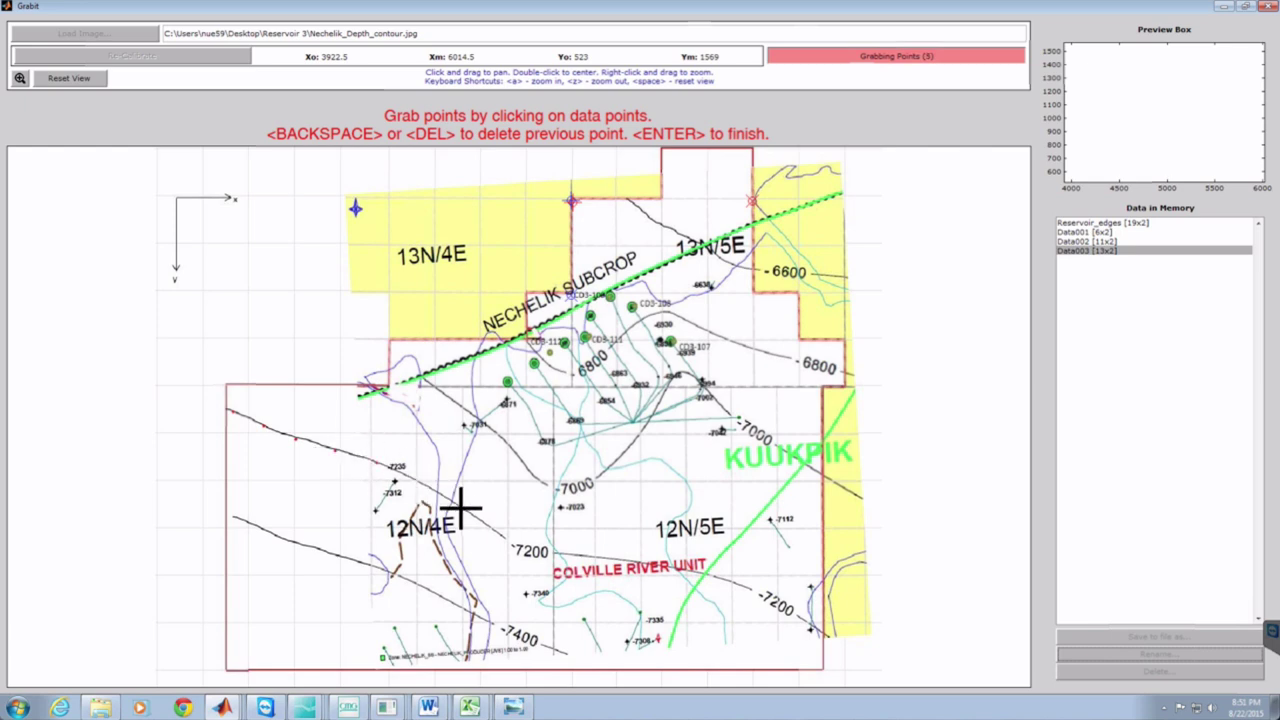
{"action": "left_click", "coordinate": [503, 531]}
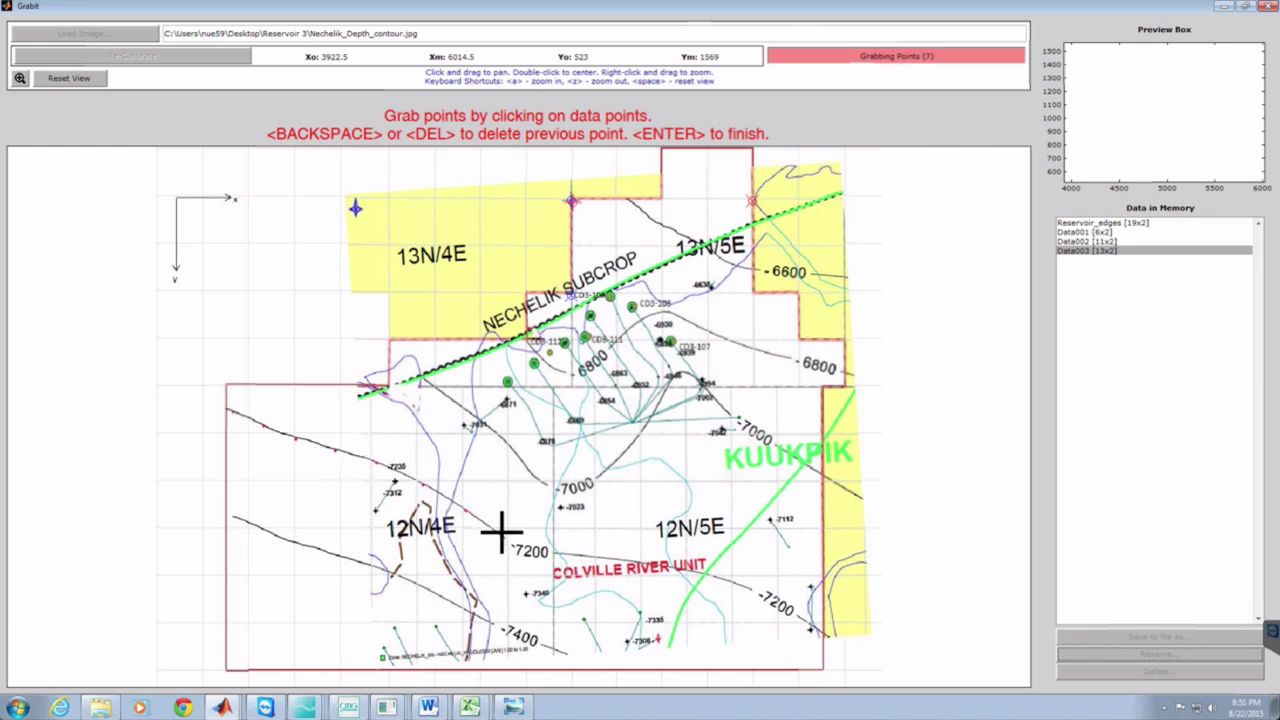
{"action": "left_click", "coordinate": [546, 566]}
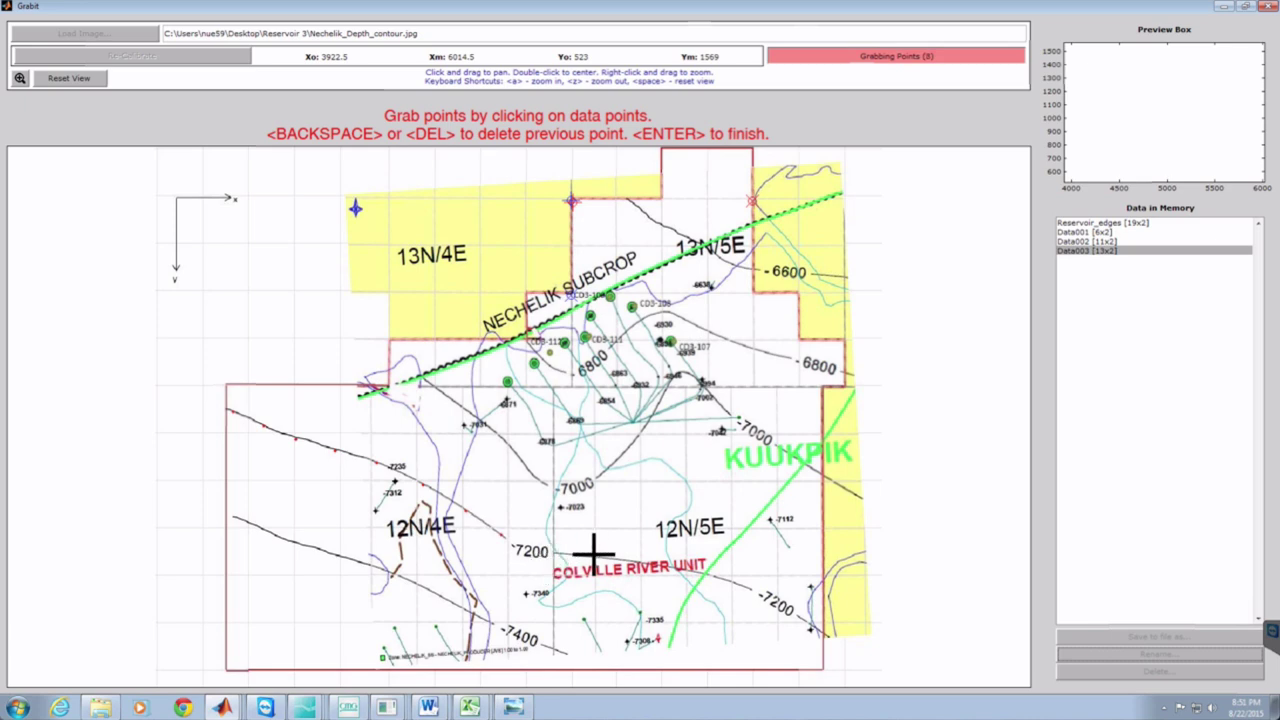
{"action": "left_click", "coordinate": [603, 556]}
{"action": "left_click", "coordinate": [657, 562]}
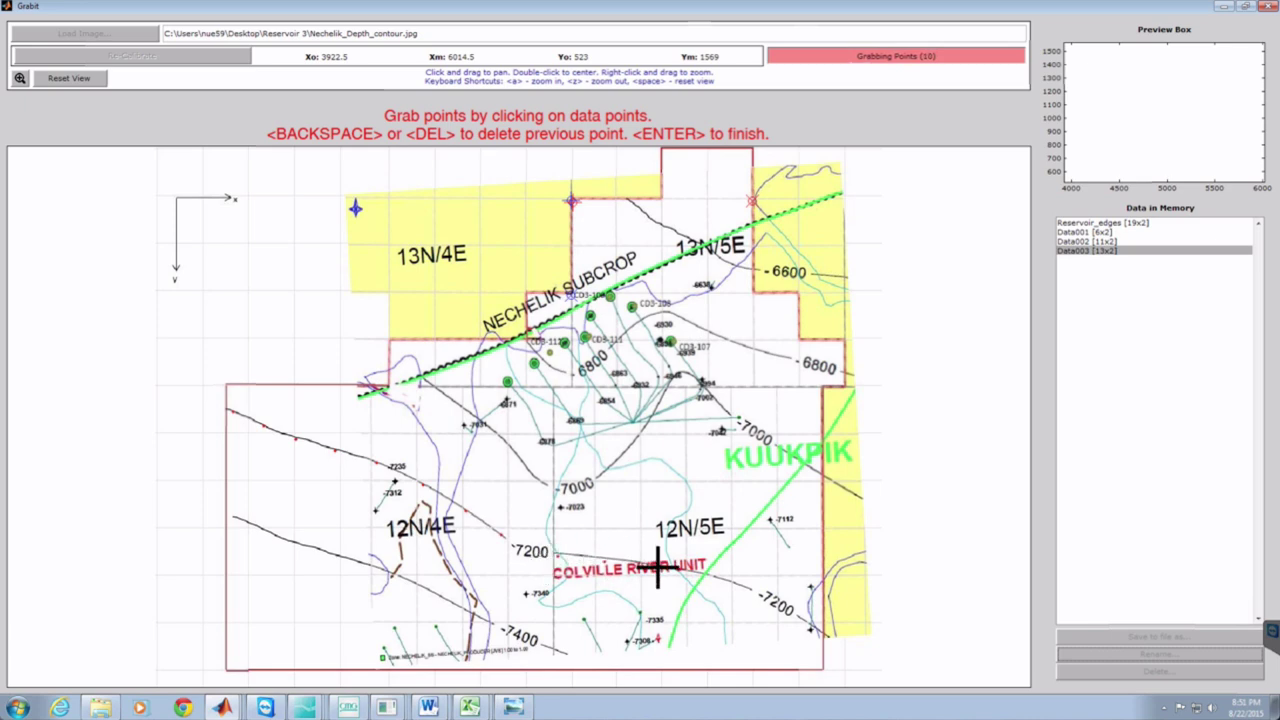
{"action": "left_click", "coordinate": [706, 572]}
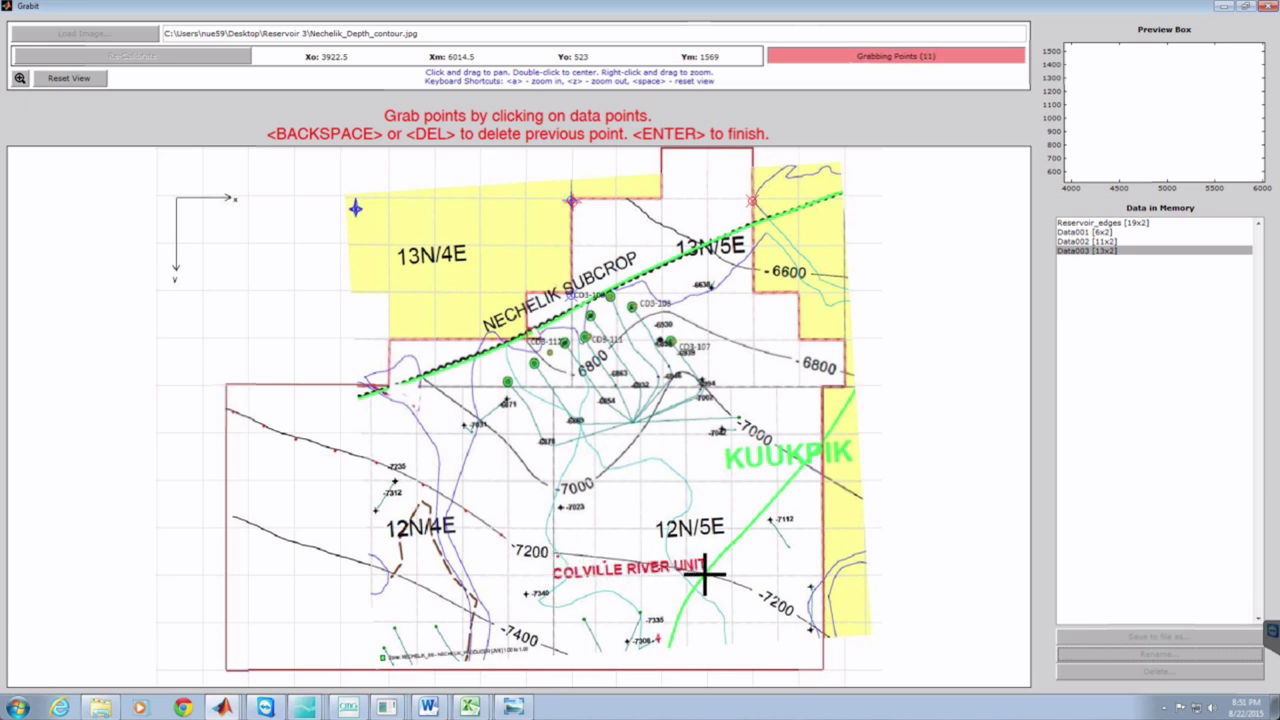
{"action": "left_click", "coordinate": [748, 588]}
{"action": "left_click", "coordinate": [797, 611]}
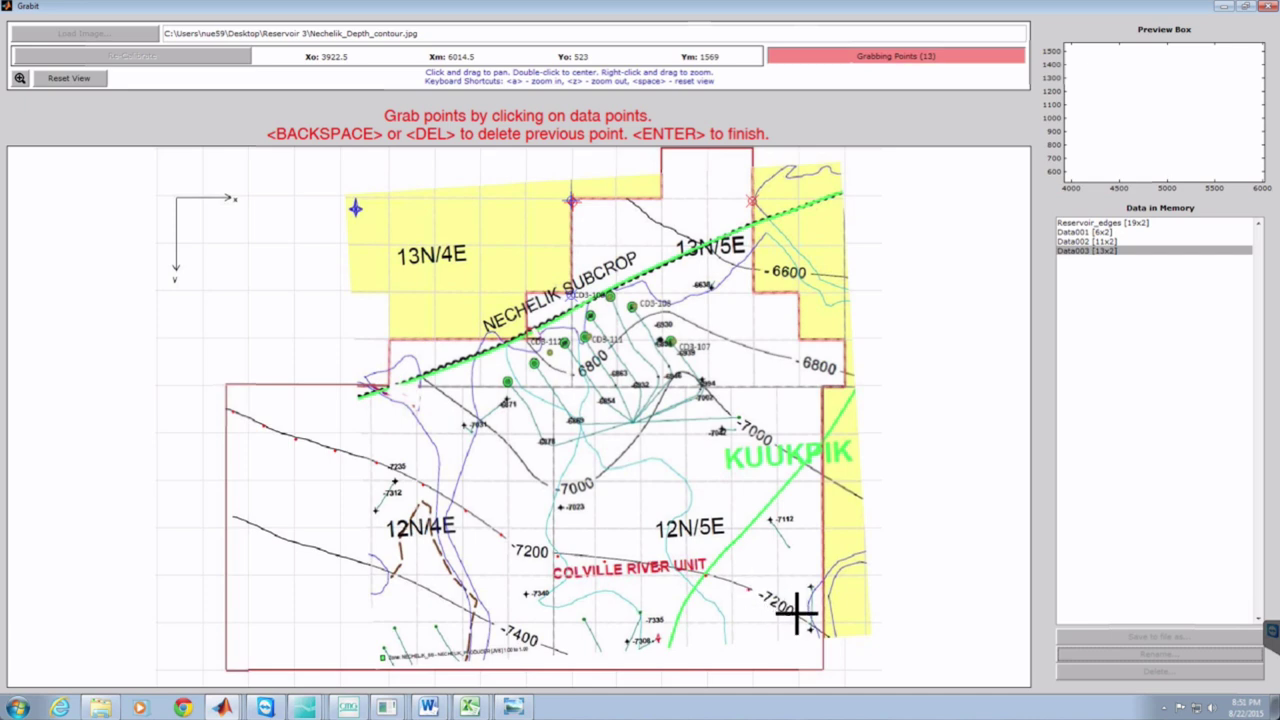
{"action": "left_click", "coordinate": [822, 632]}
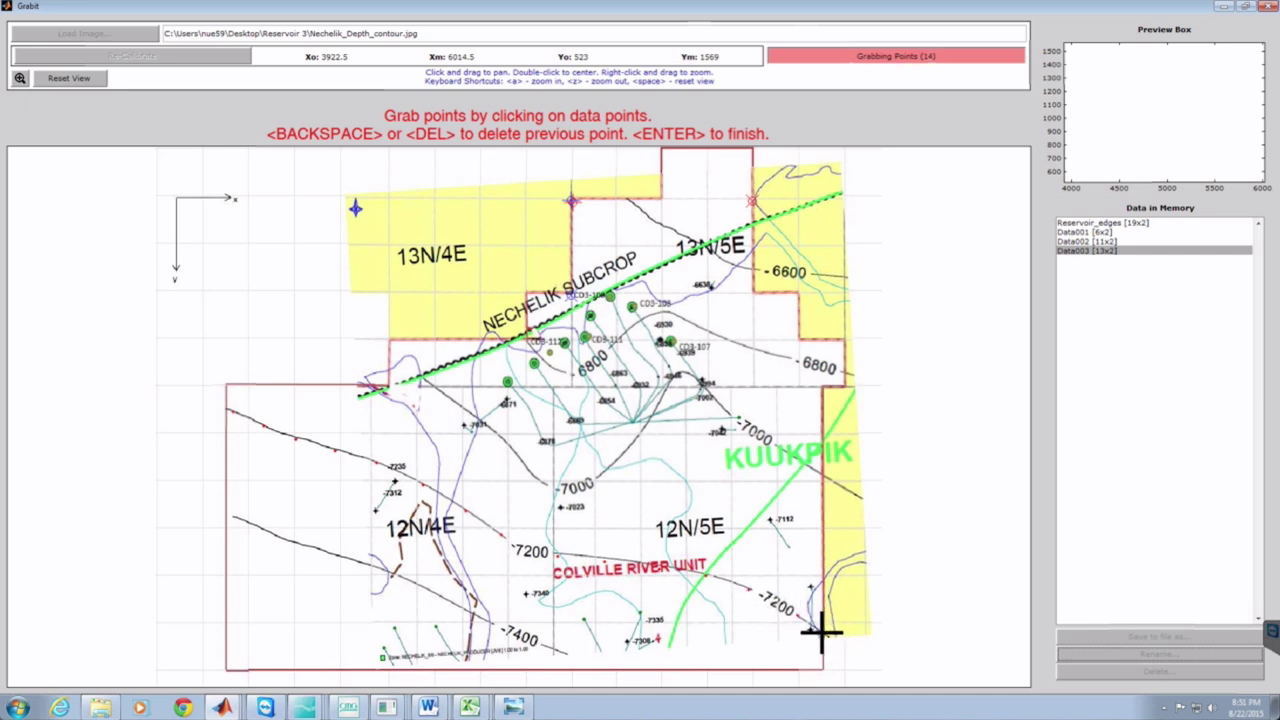
{"action": "key", "text": "Return"}
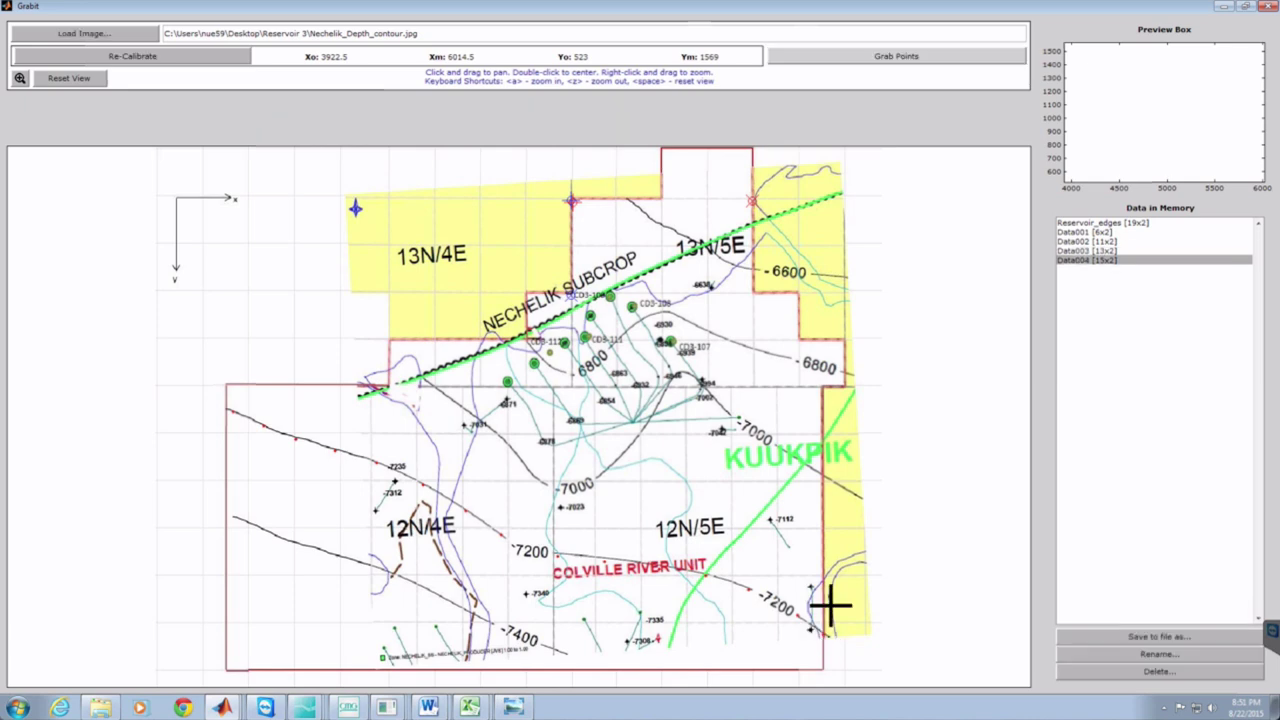
- Try to rename the -7200 contour's data set as 7200
{"action": "left_click", "coordinate": [1163, 650]}
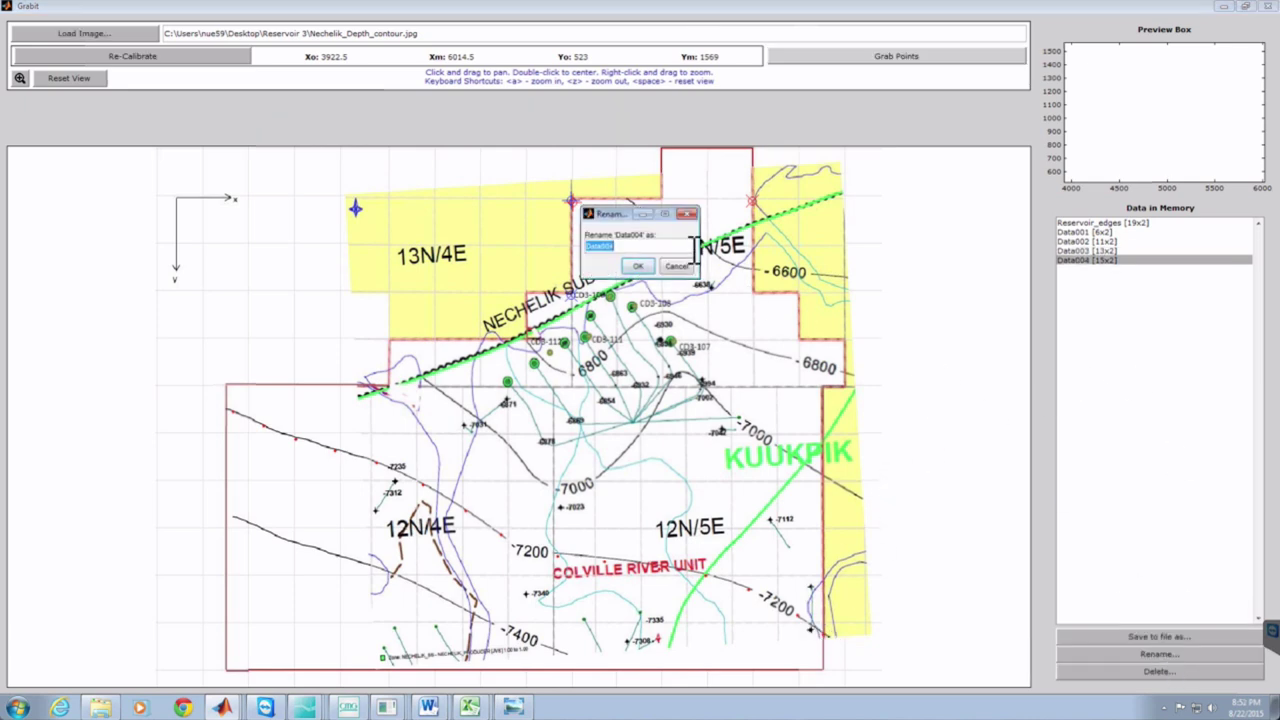
{"action": "type", "text": "7200"}
{"action": "left_click", "coordinate": [640, 270]}
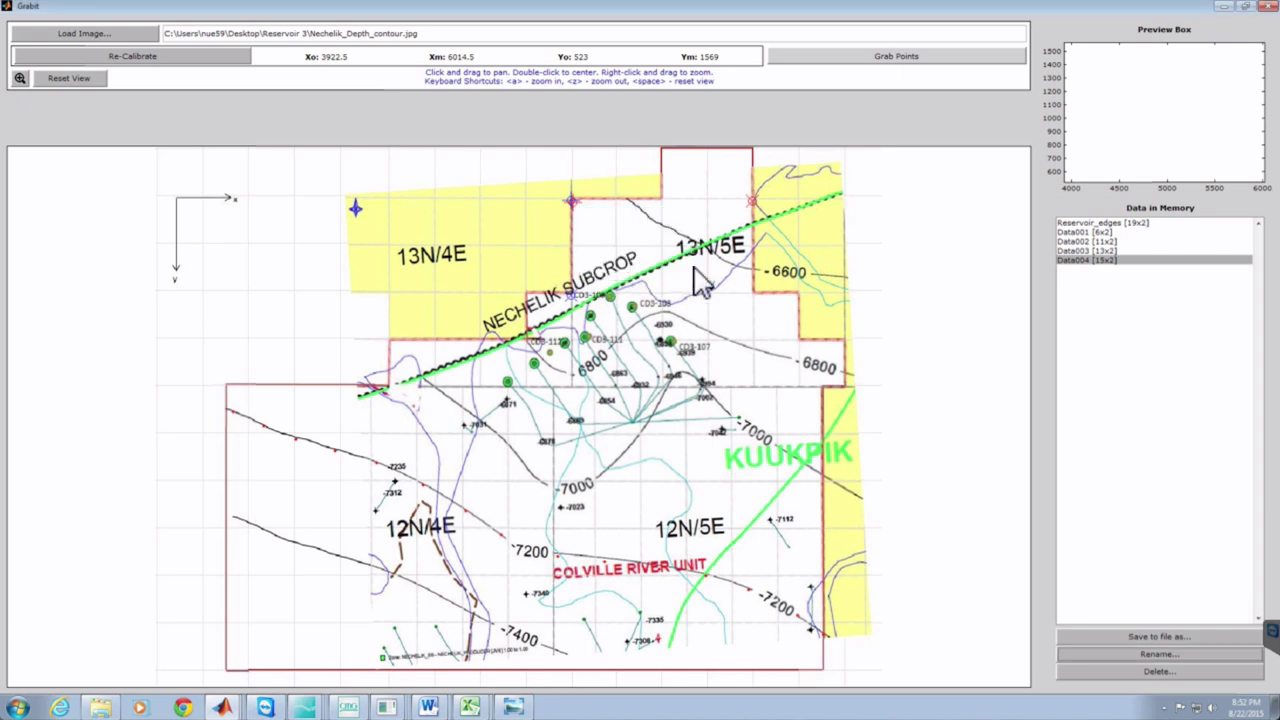
- Preview the -7000 and -7200 contour data sets, and retry renaming the -7200 set as 7200
{"action": "left_click", "coordinate": [1088, 250]}
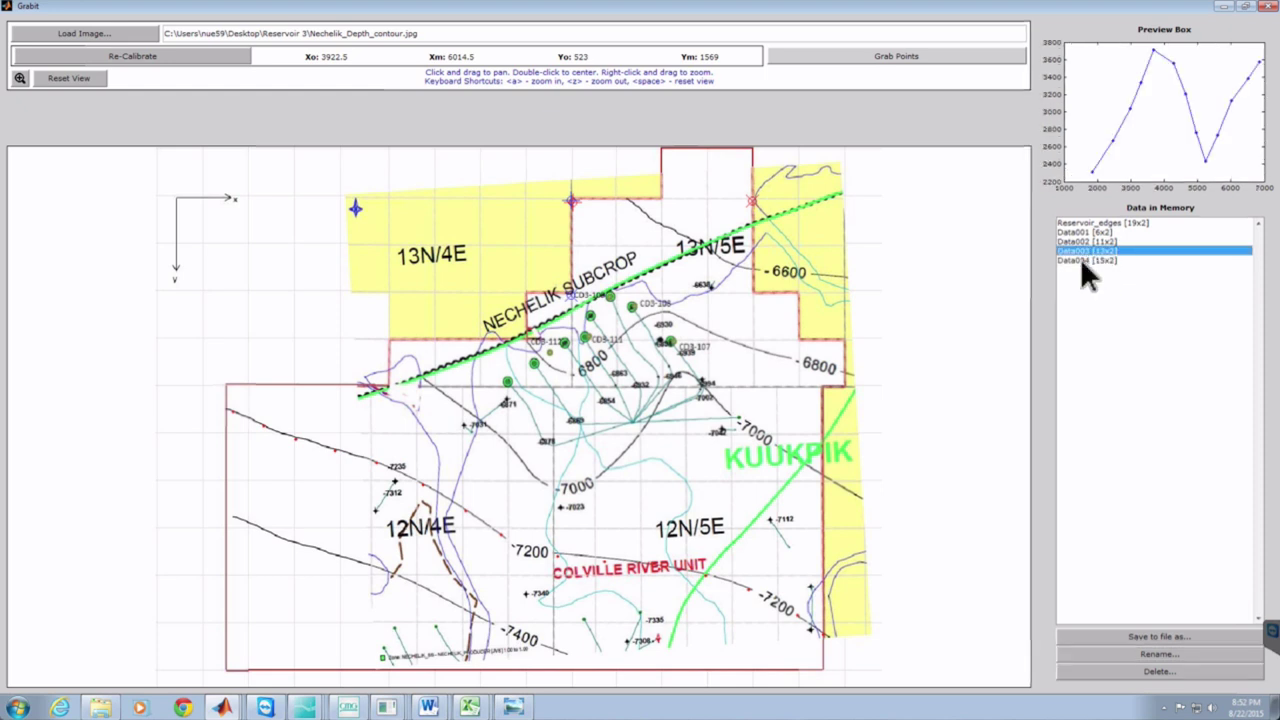
{"action": "left_click", "coordinate": [1080, 259]}
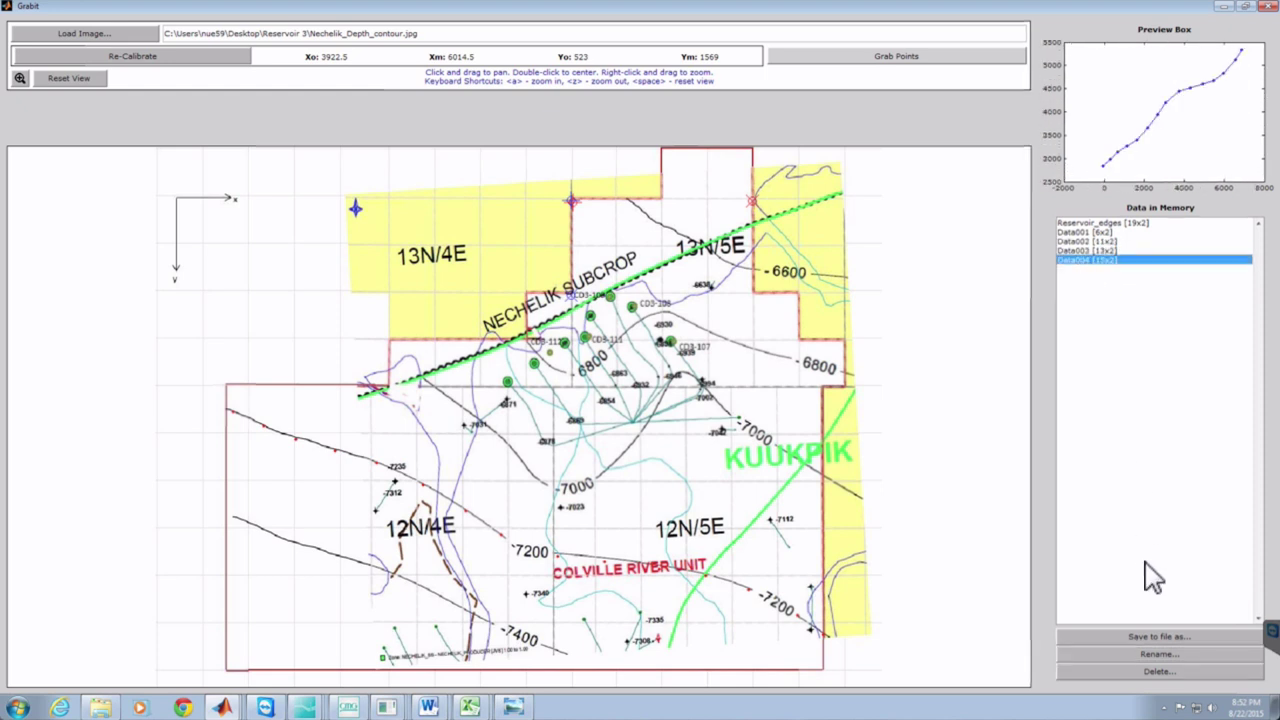
{"action": "left_click", "coordinate": [1140, 652]}
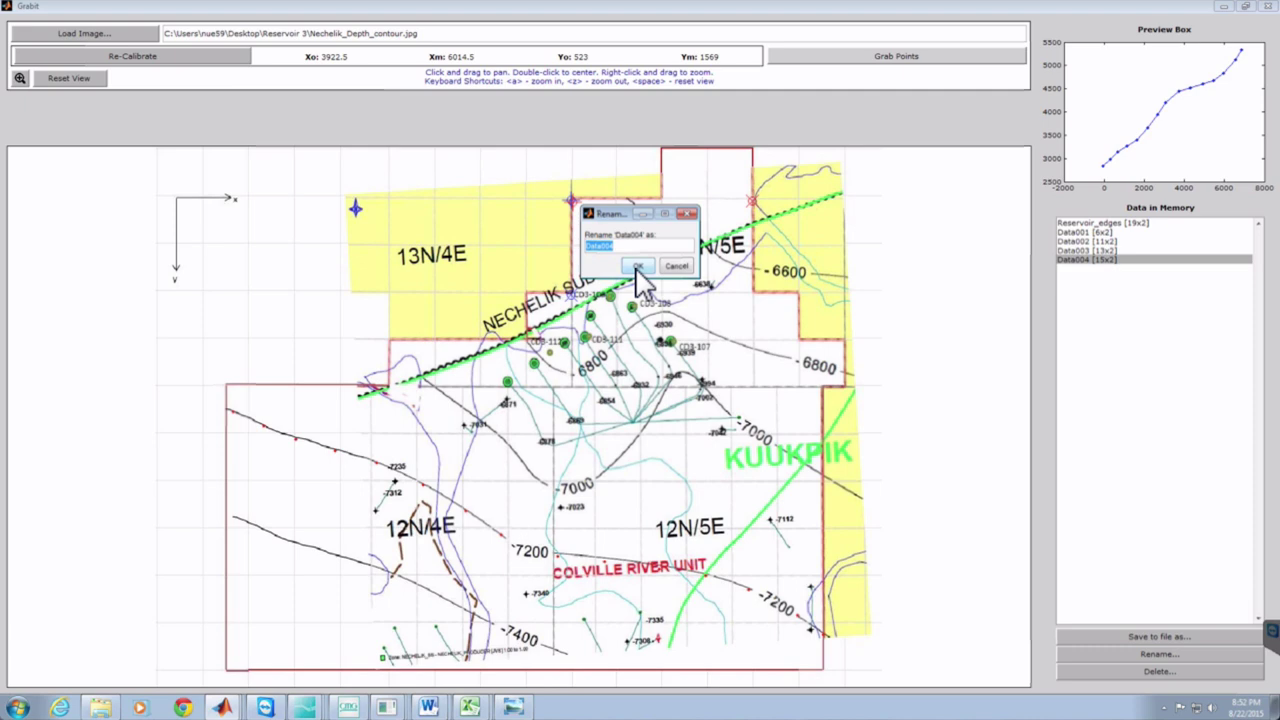
{"action": "type", "text": "7200"}
{"action": "left_click", "coordinate": [637, 267]}
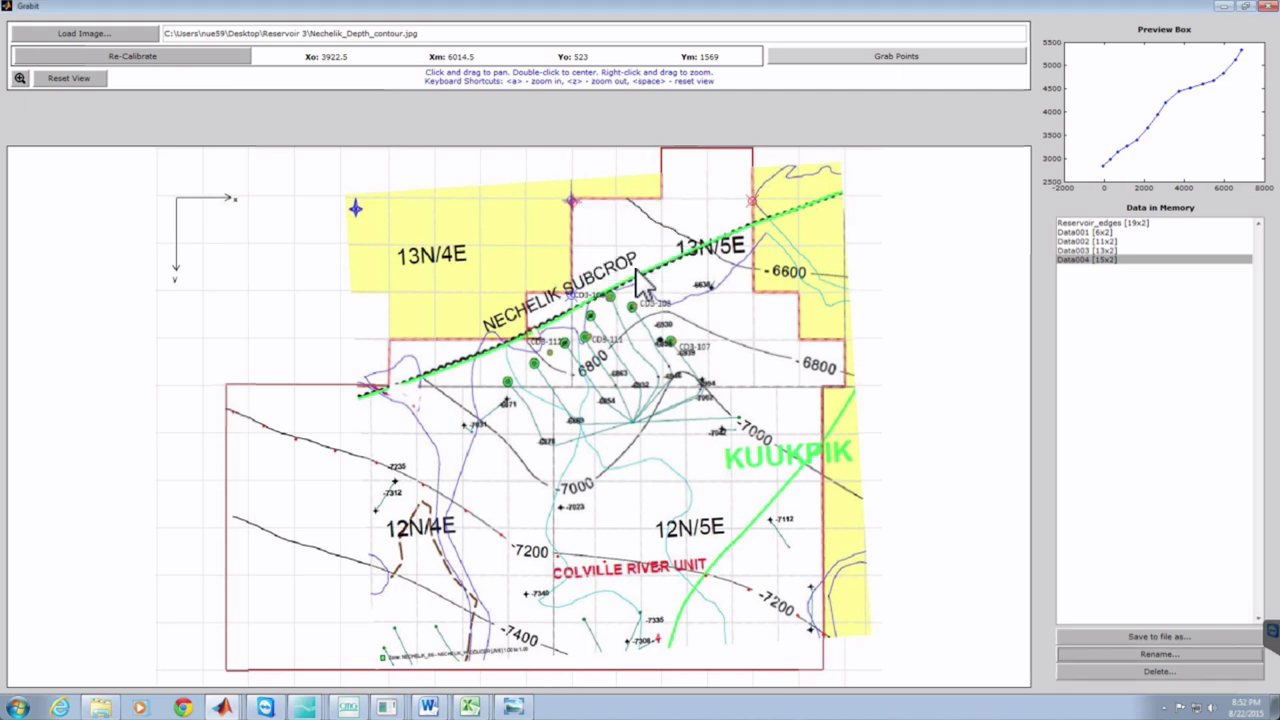
- Select the -6600 contour's data set, Data001, and try again to rename it as 6600
{"action": "left_click", "coordinate": [1098, 242]}
{"action": "left_click", "coordinate": [1098, 232]}
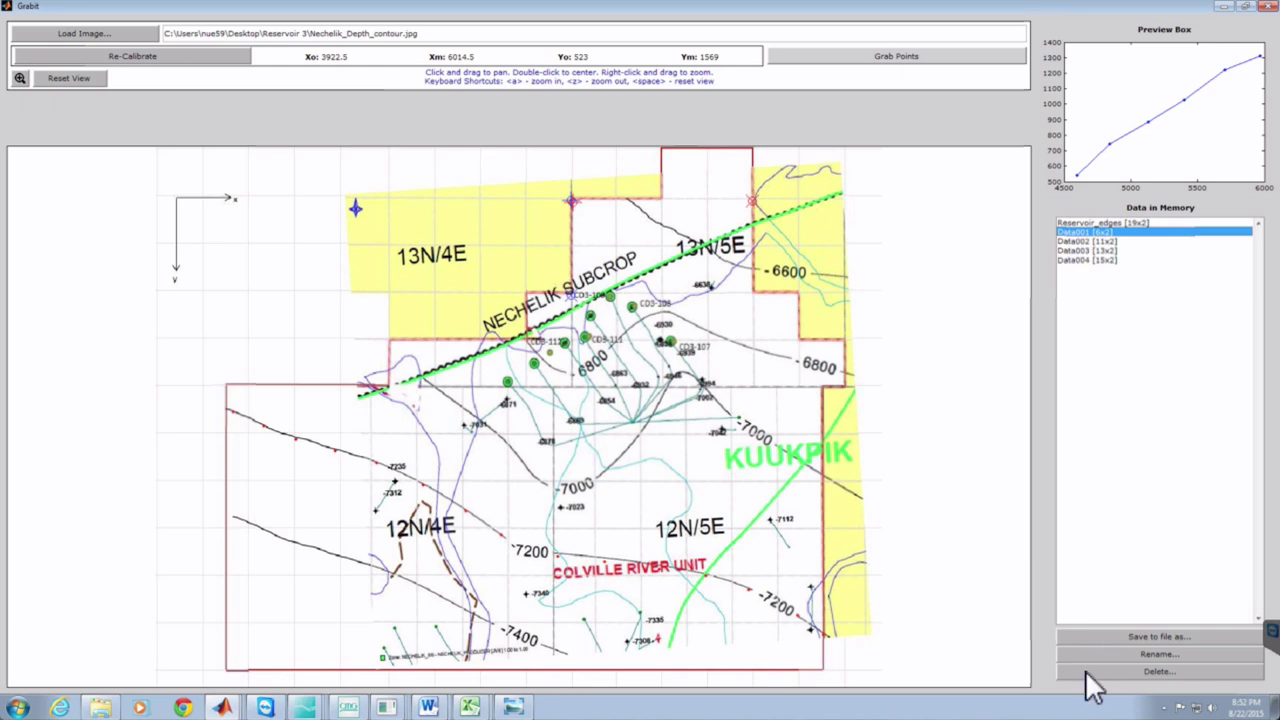
{"action": "left_click", "coordinate": [1156, 658]}
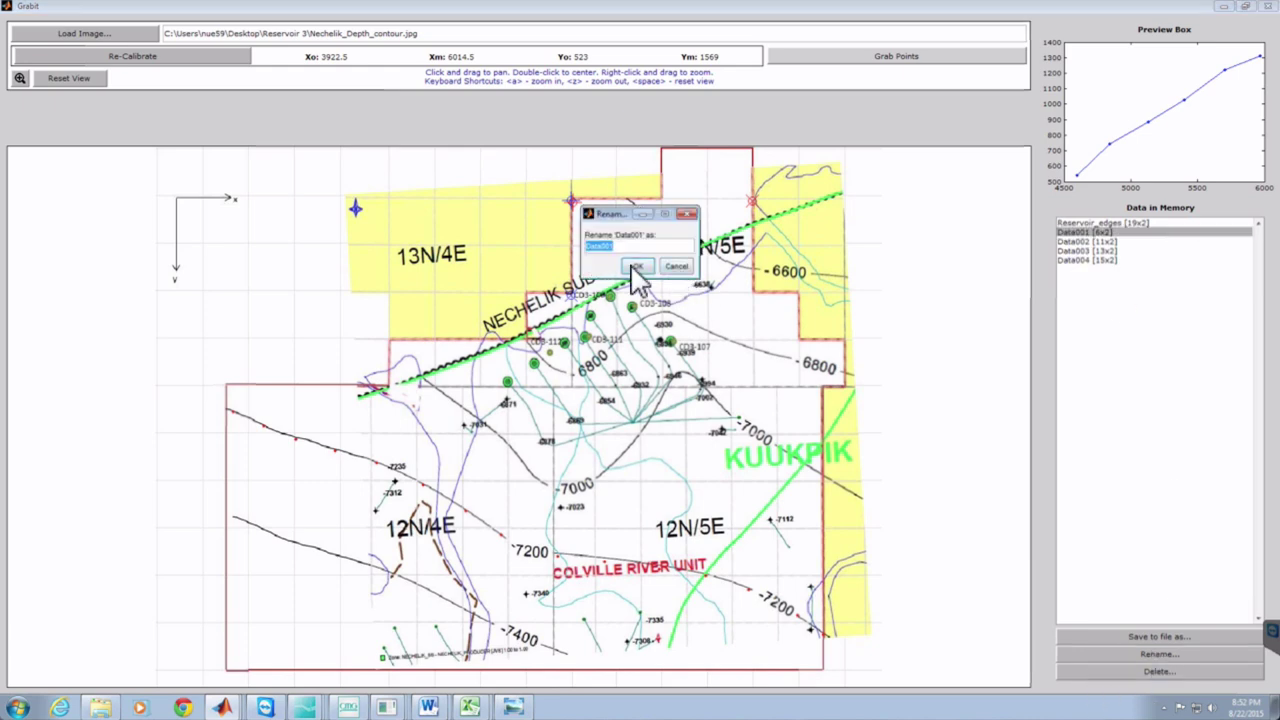
{"action": "type", "text": "R"}
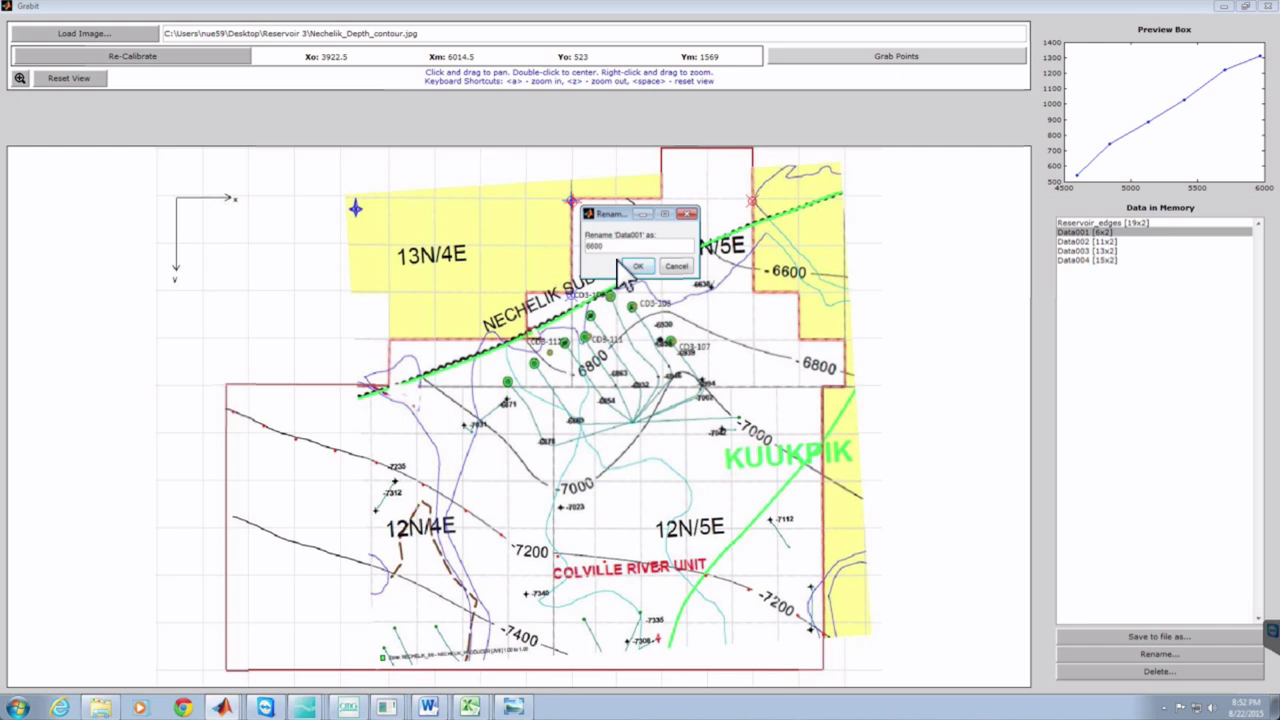
{"action": "type", "text": "600"}
{"action": "left_click", "coordinate": [638, 266]}
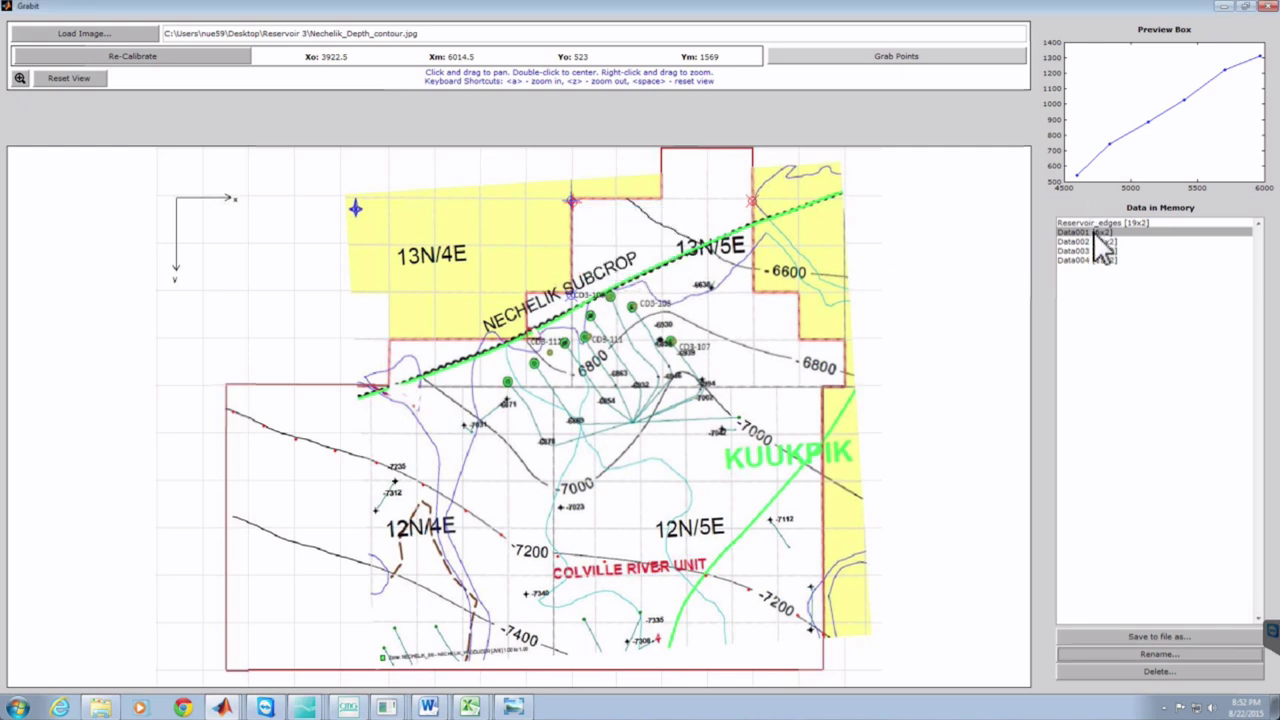
- Retry renaming the Data001 set as 6600
{"action": "left_click", "coordinate": [1127, 655]}
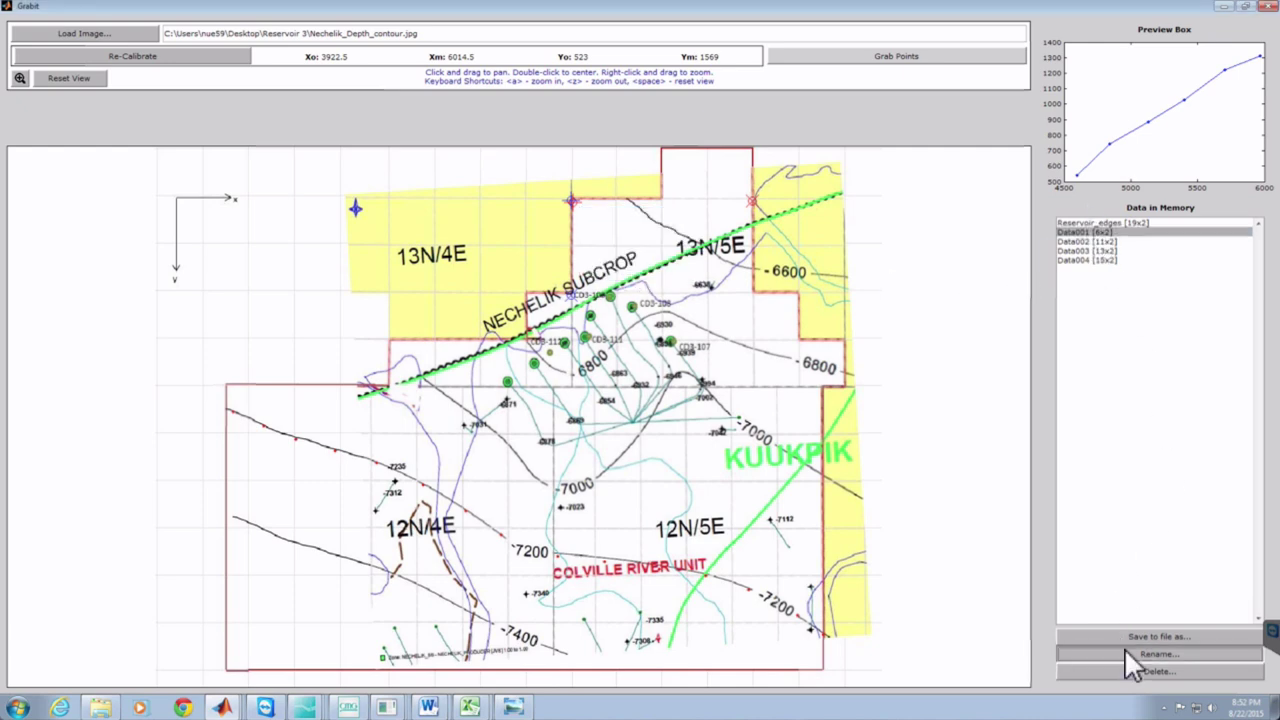
{"action": "type", "text": "6600"}
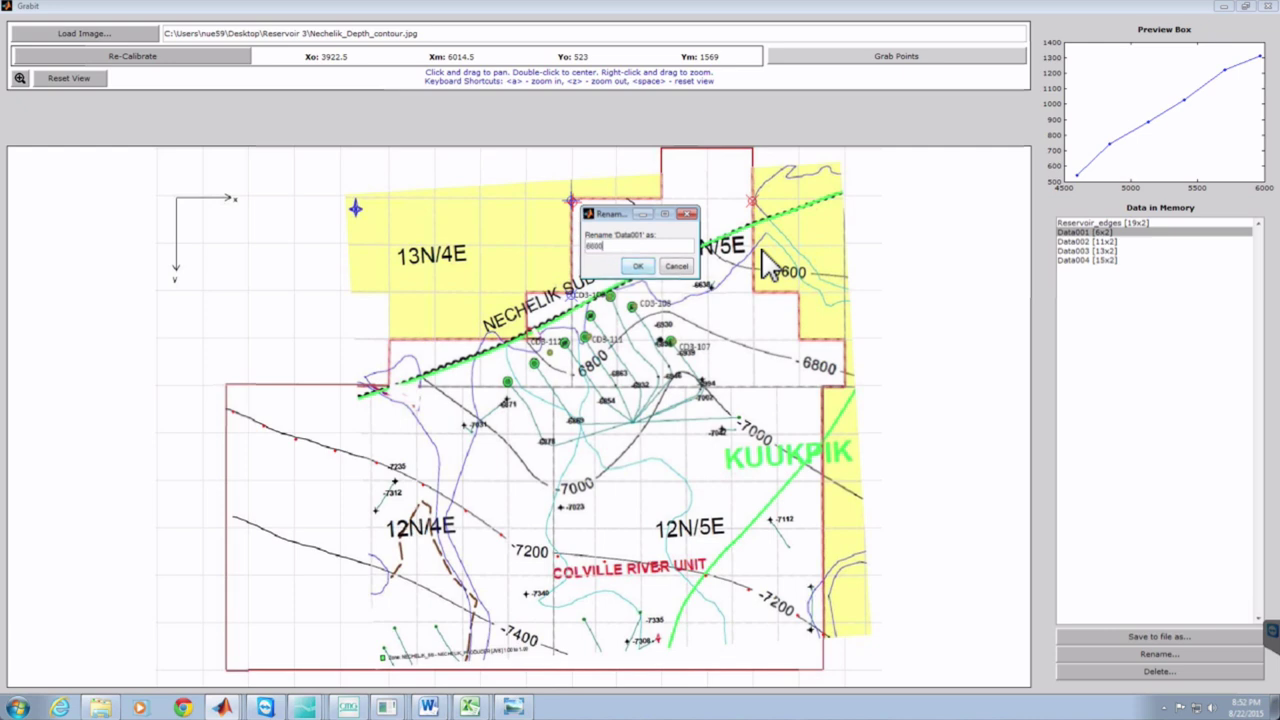
{"action": "left_click", "coordinate": [644, 268]}
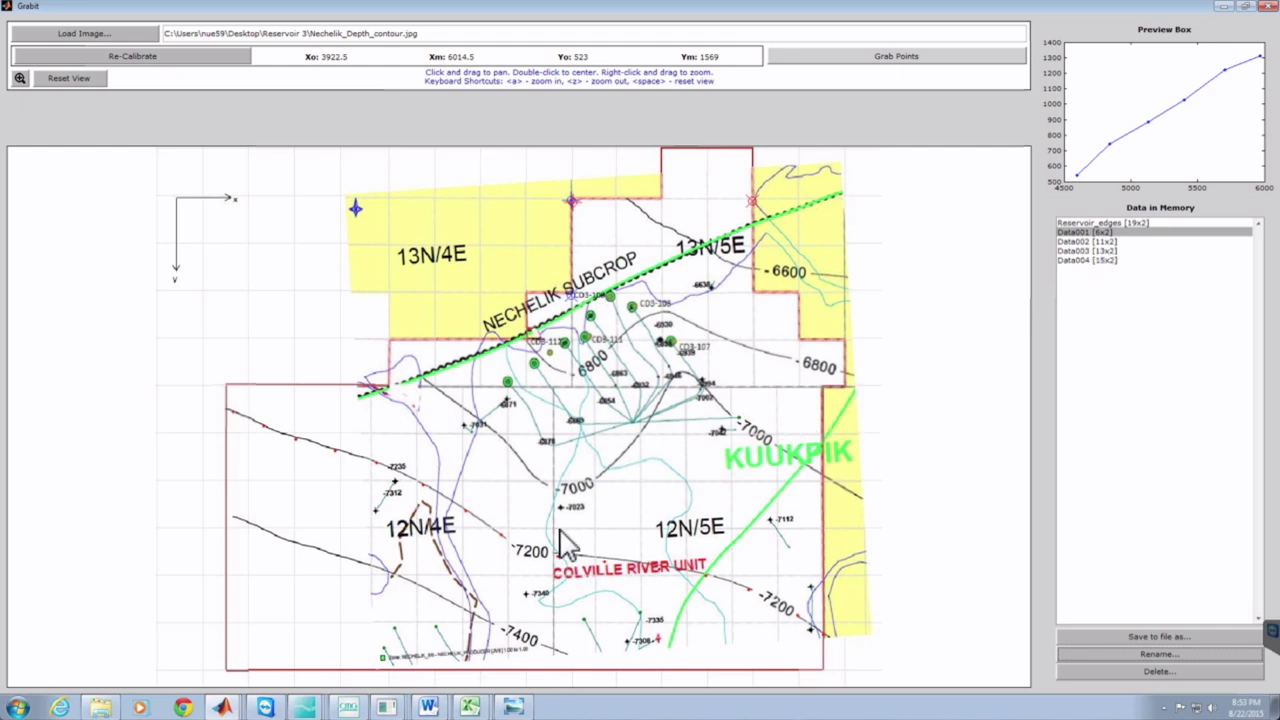
- Grab points along the -7400 depth contour from its western end to the reservoir's southern boundary, and finish the set
{"action": "left_click", "coordinate": [940, 60]}
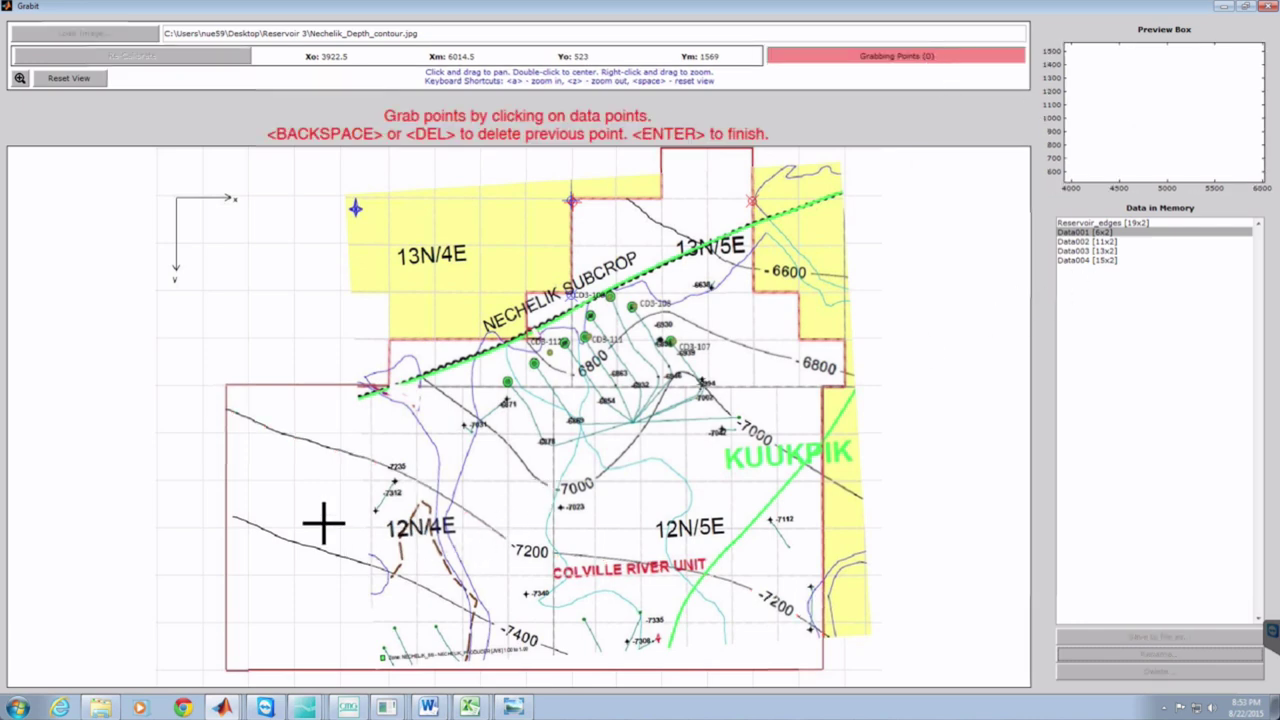
{"action": "left_click", "coordinate": [233, 517]}
{"action": "left_click", "coordinate": [267, 531]}
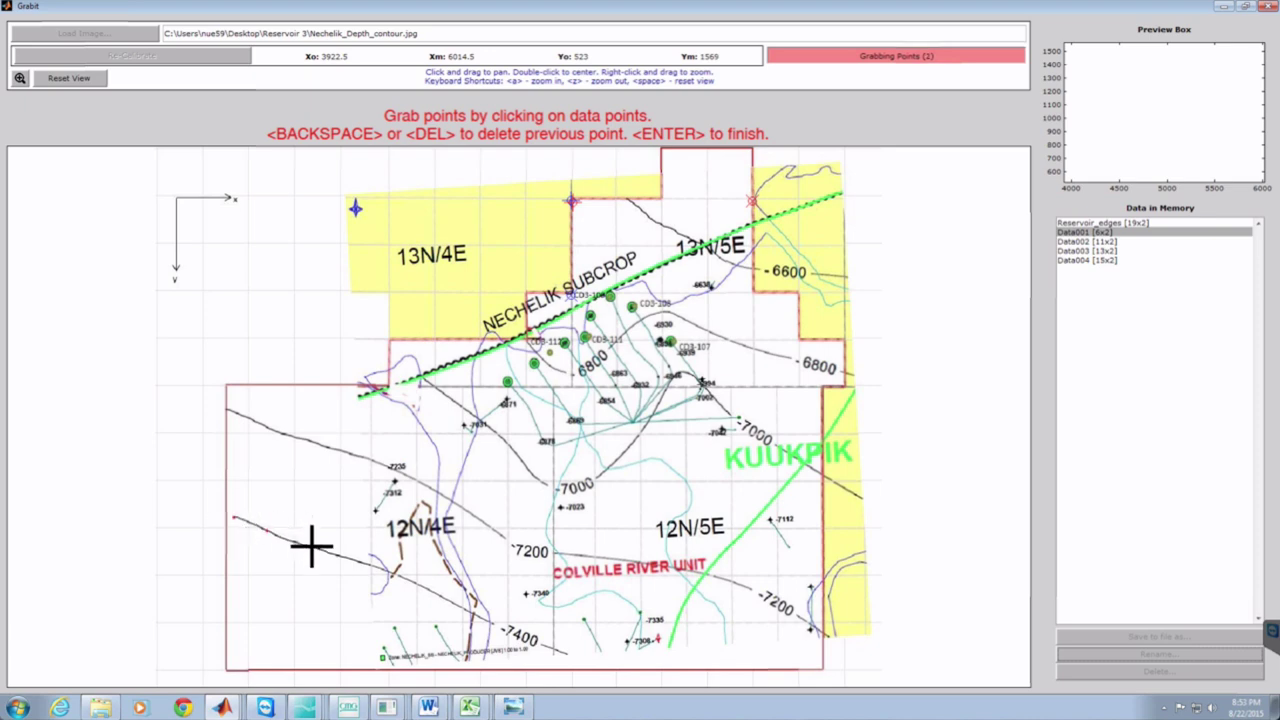
{"action": "left_click", "coordinate": [375, 566]}
{"action": "left_click", "coordinate": [424, 587]}
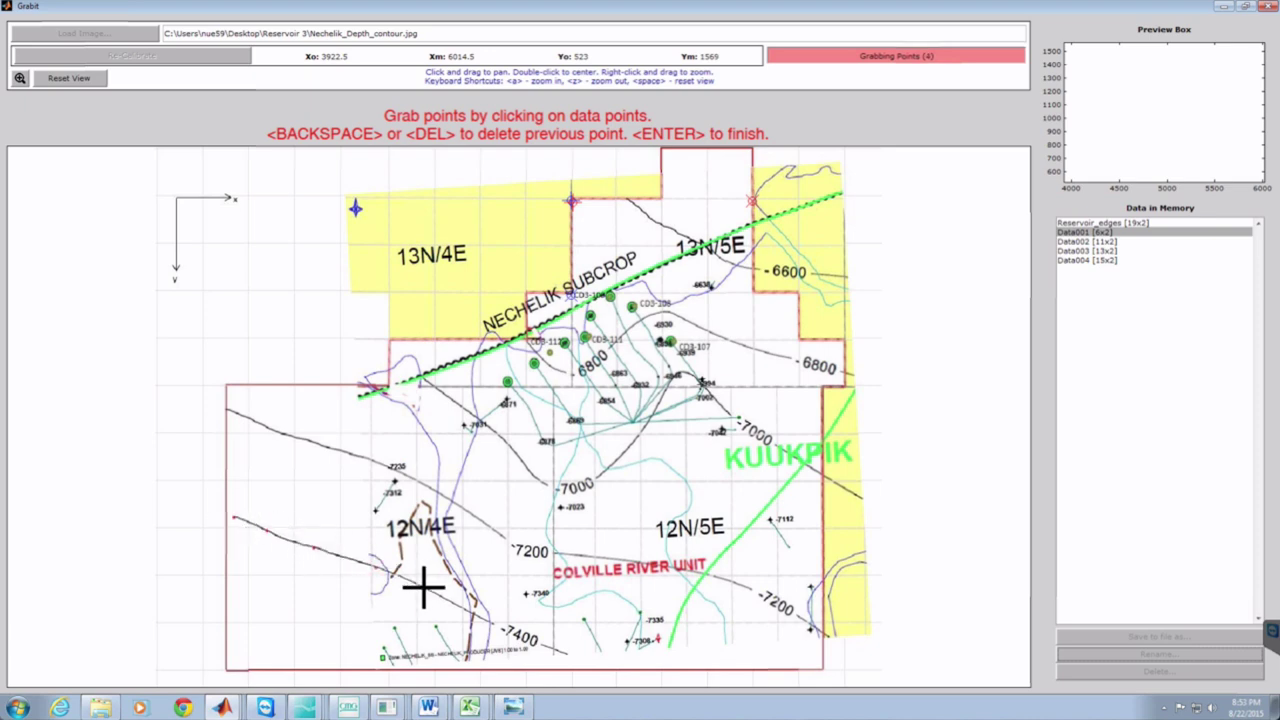
{"action": "left_click", "coordinate": [469, 613]}
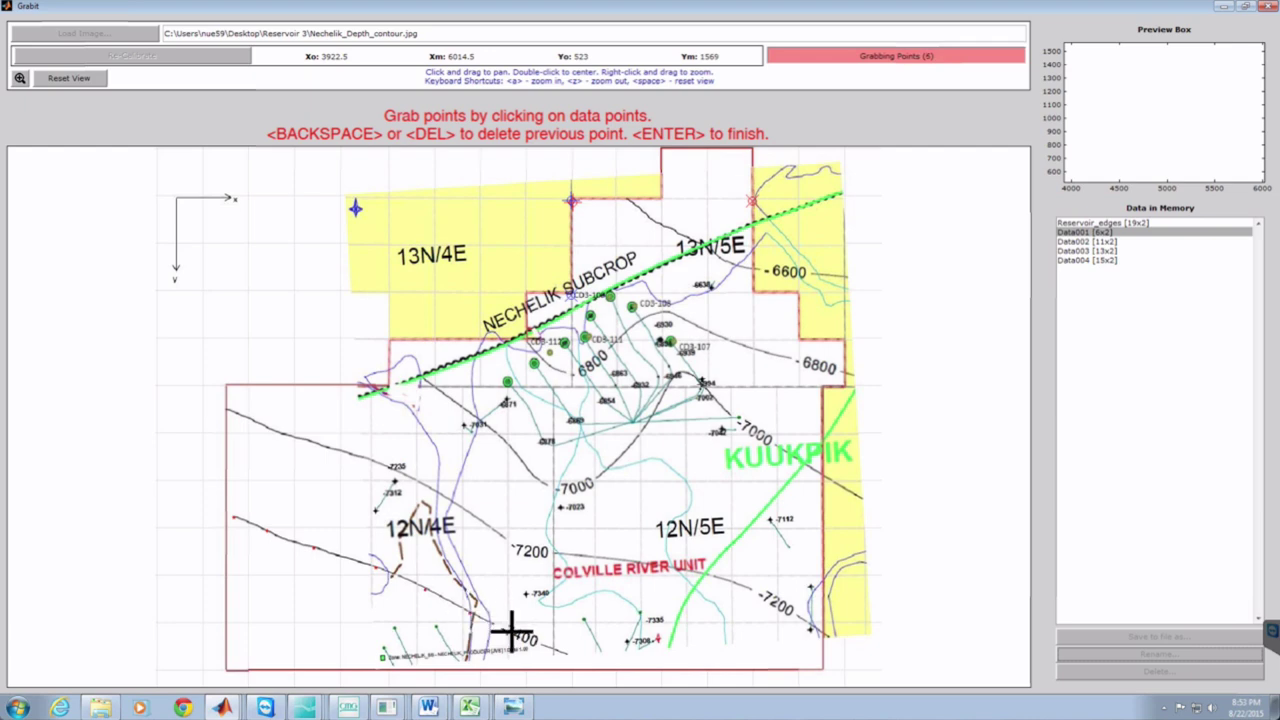
{"action": "left_click", "coordinate": [543, 654]}
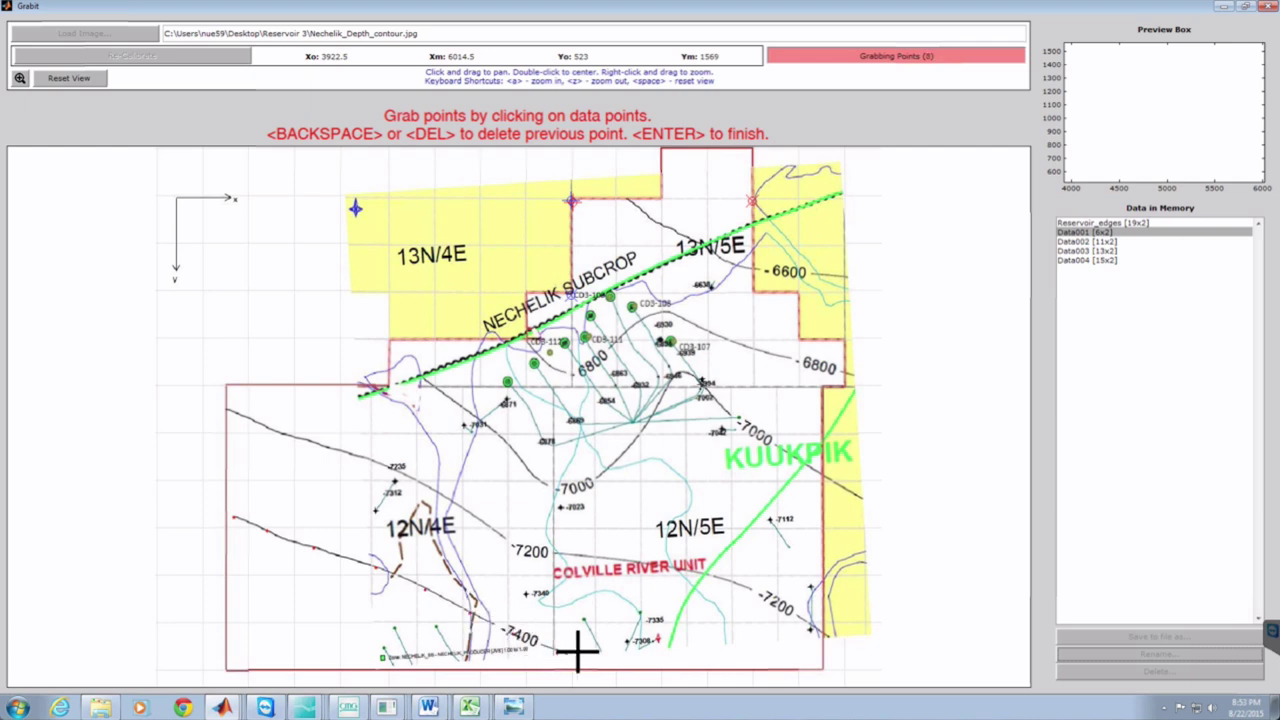
{"action": "left_click", "coordinate": [580, 646]}
{"action": "left_click", "coordinate": [591, 657]}
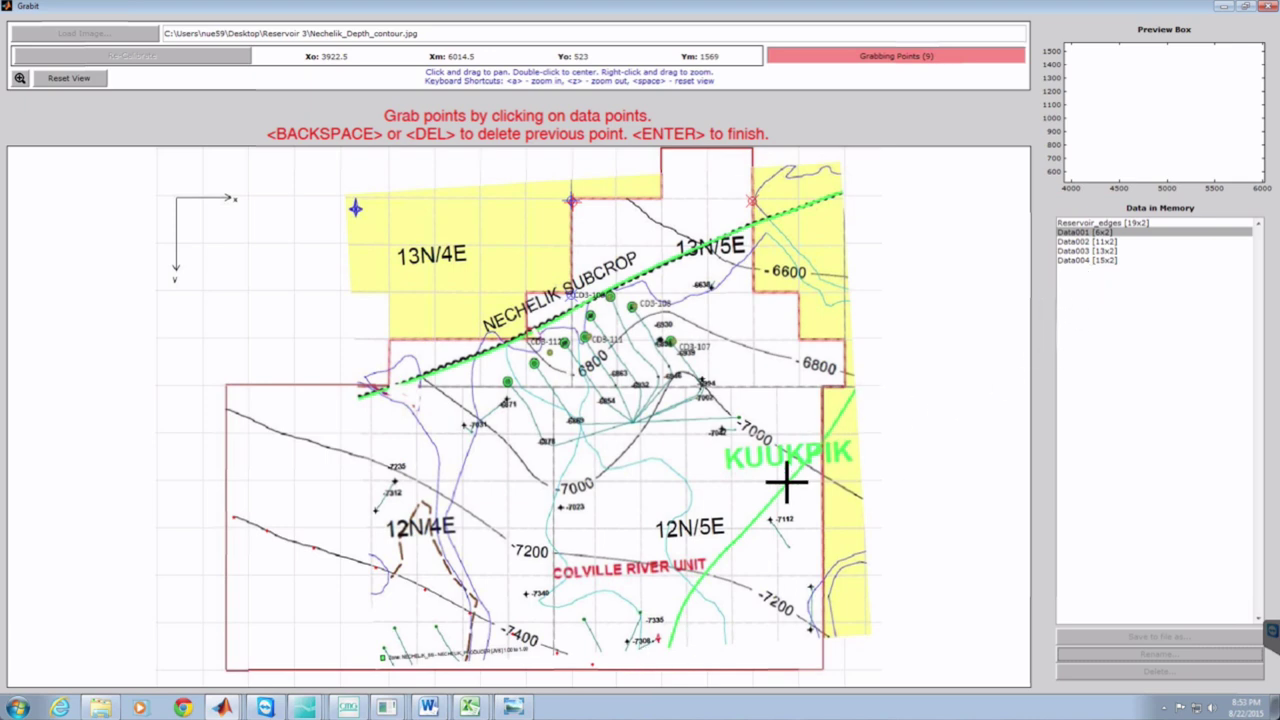
{"action": "key", "text": "Return"}
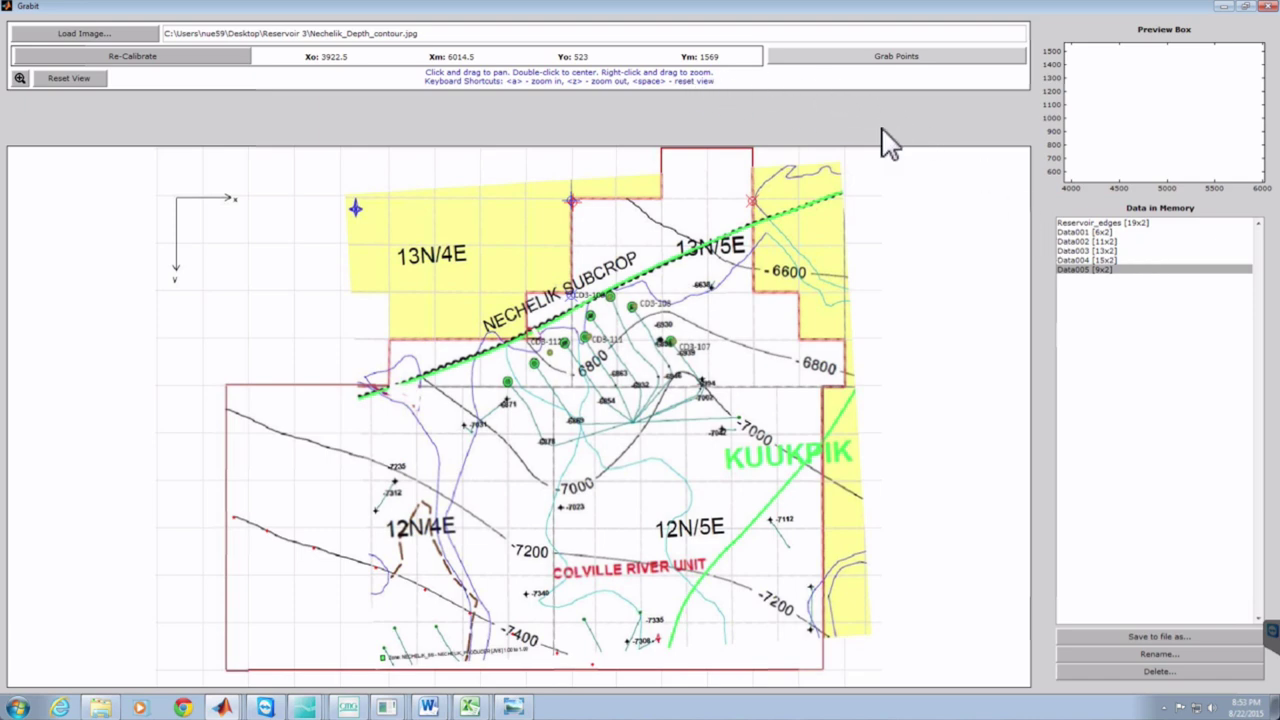
- Try to rename the -7400 contour's data set as 7400
{"action": "left_click", "coordinate": [1137, 652]}
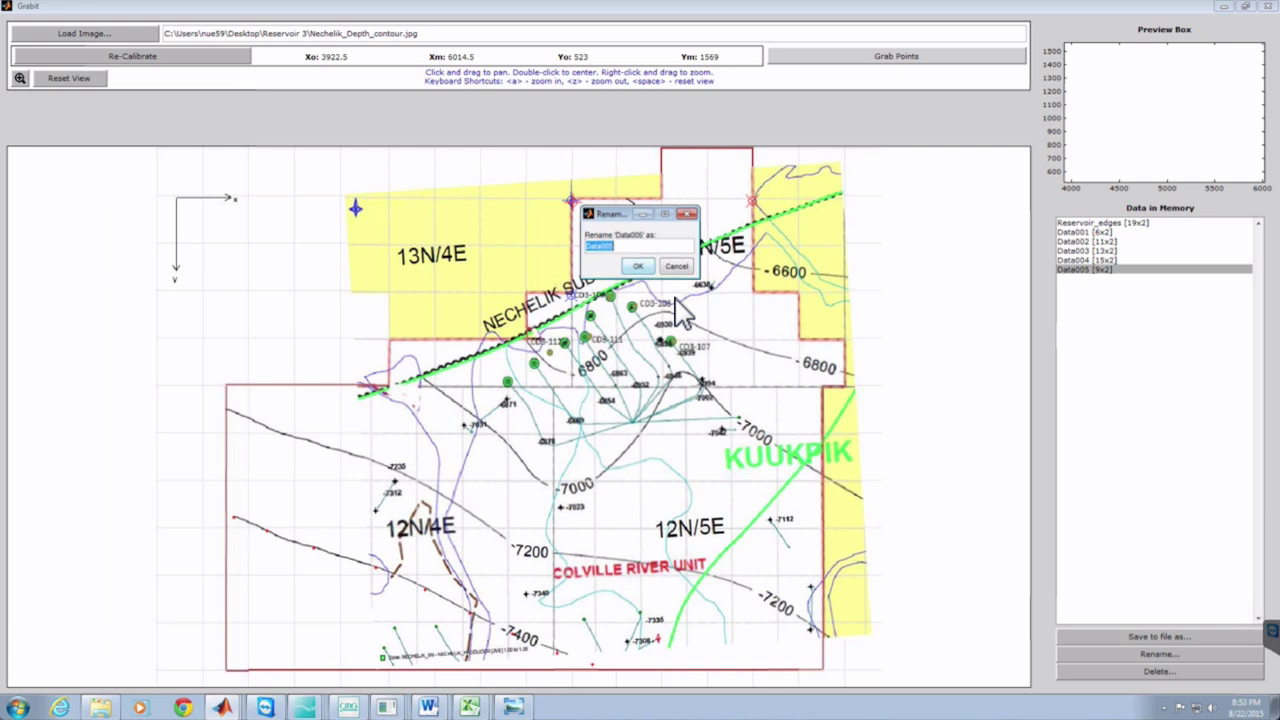
{"action": "type", "text": "7400"}
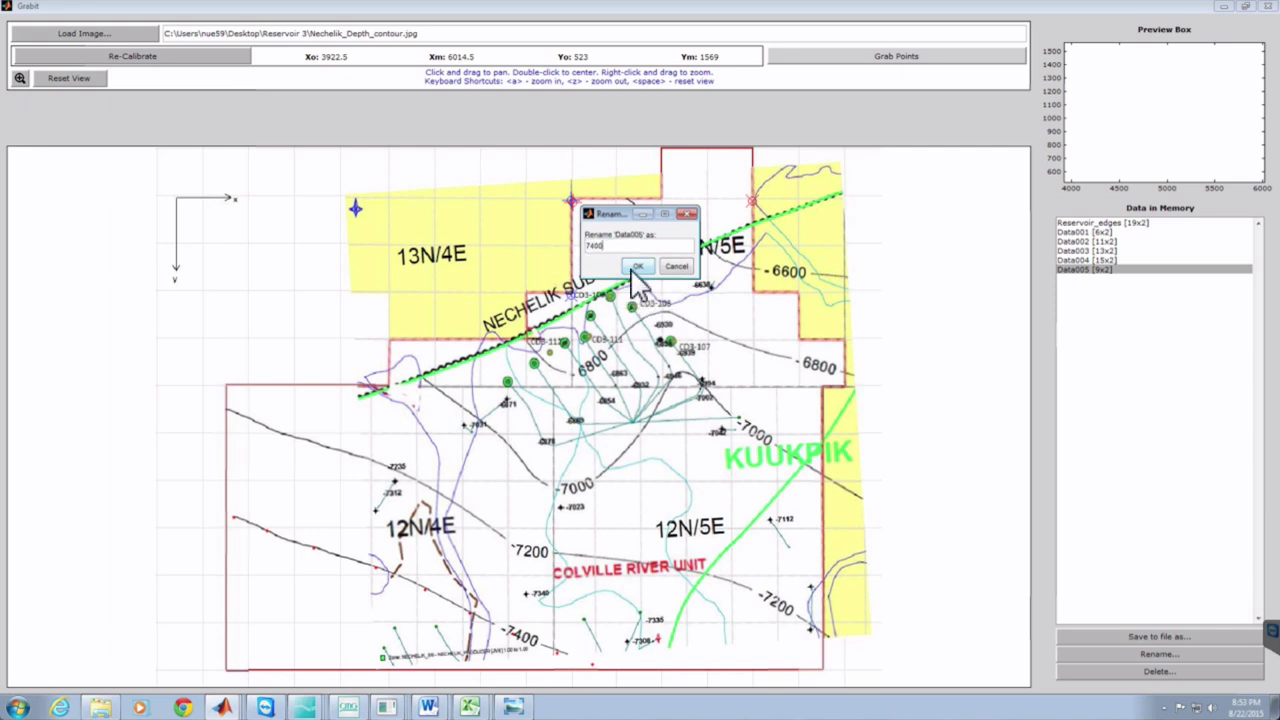
{"action": "left_click", "coordinate": [636, 266]}
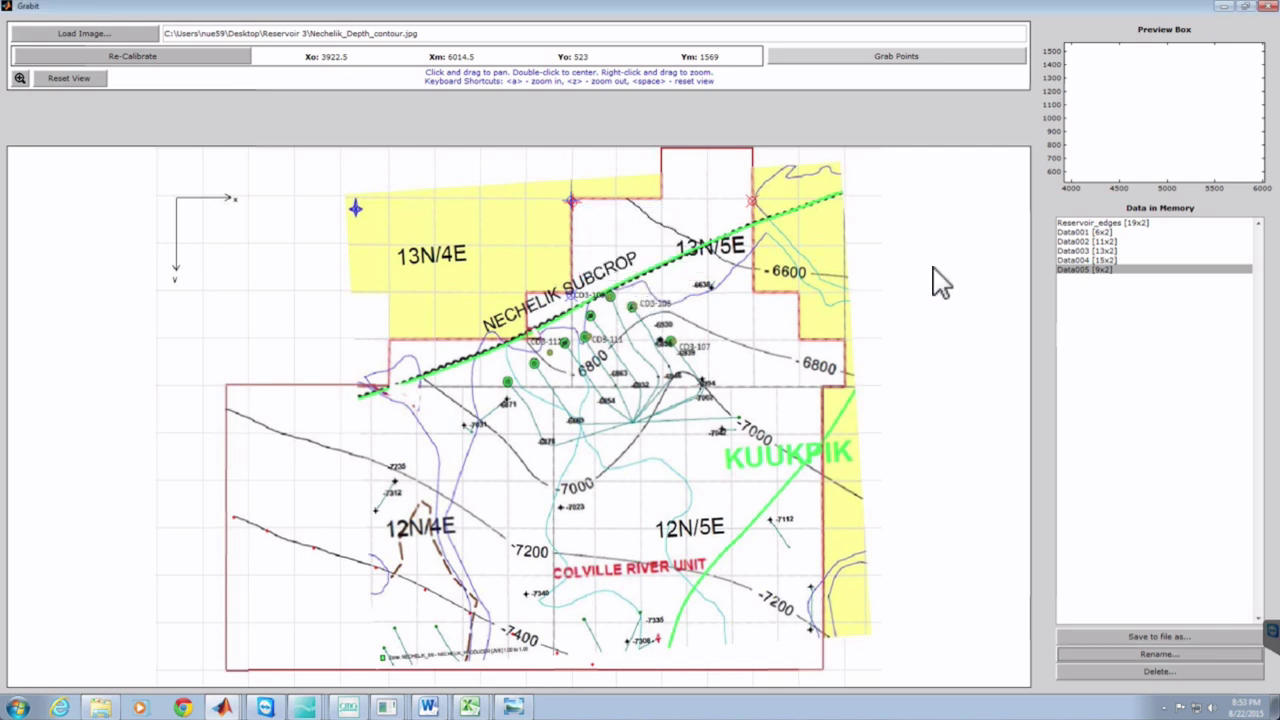
- Open Data001 in the Variable Editor and fill rows 1 to 6 of its third column with the depth 6600
{"action": "double_click", "coordinate": [1079, 232]}
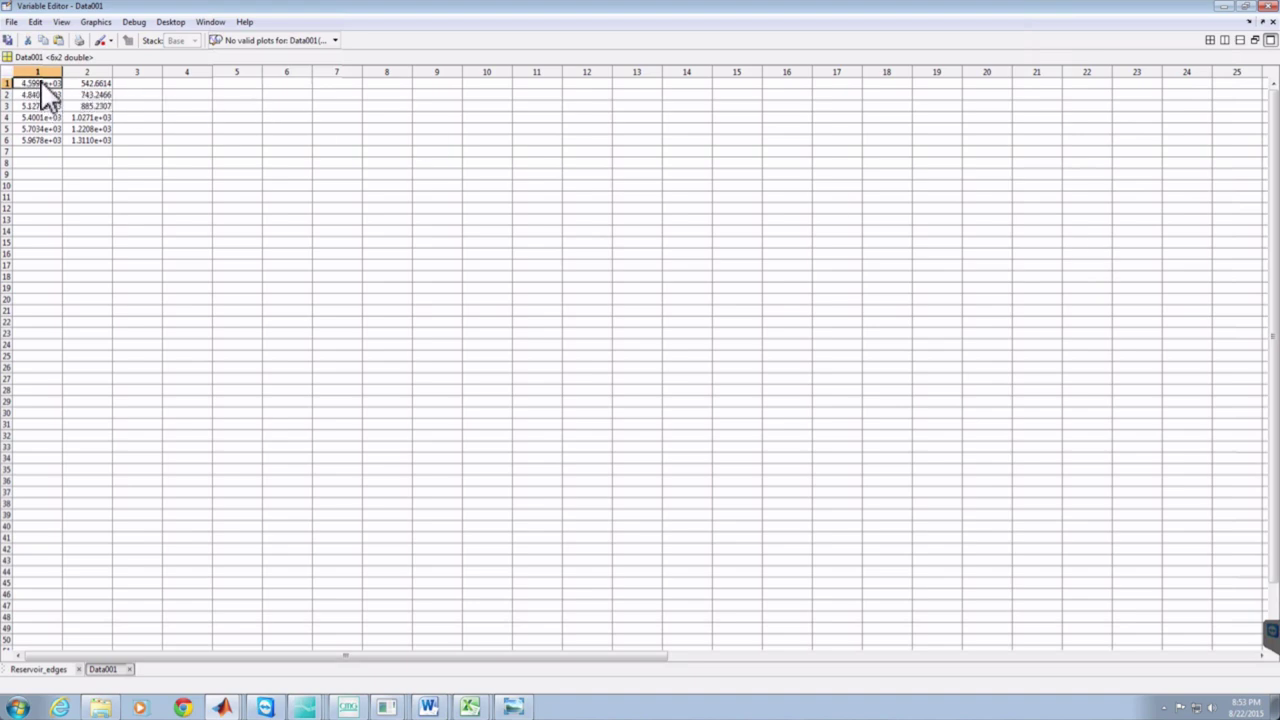
{"action": "left_click", "coordinate": [127, 86]}
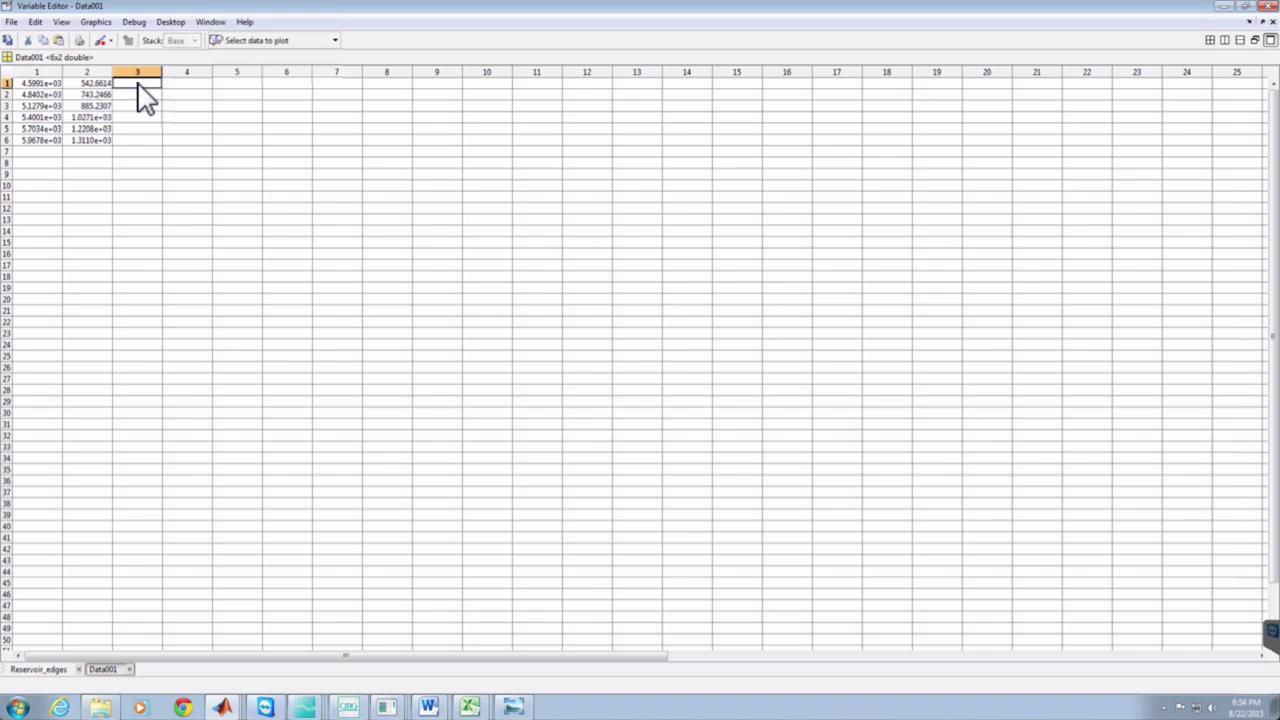
{"action": "type", "text": "6600"}
{"action": "key", "text": "Return"}
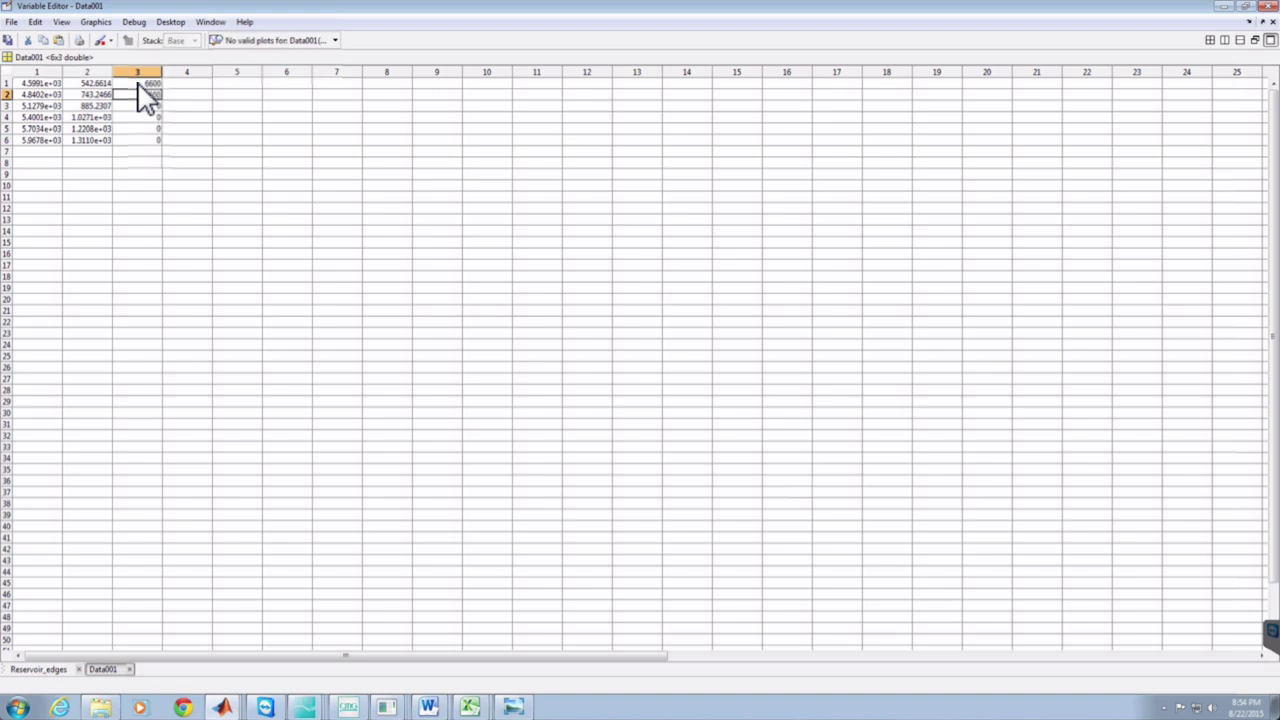
{"action": "key", "text": "Return"}
{"action": "type", "text": "6600"}
{"action": "key", "text": "Return"}
{"action": "type", "text": "660"}
{"action": "key", "text": "Return"}
{"action": "key", "text": "Return"}
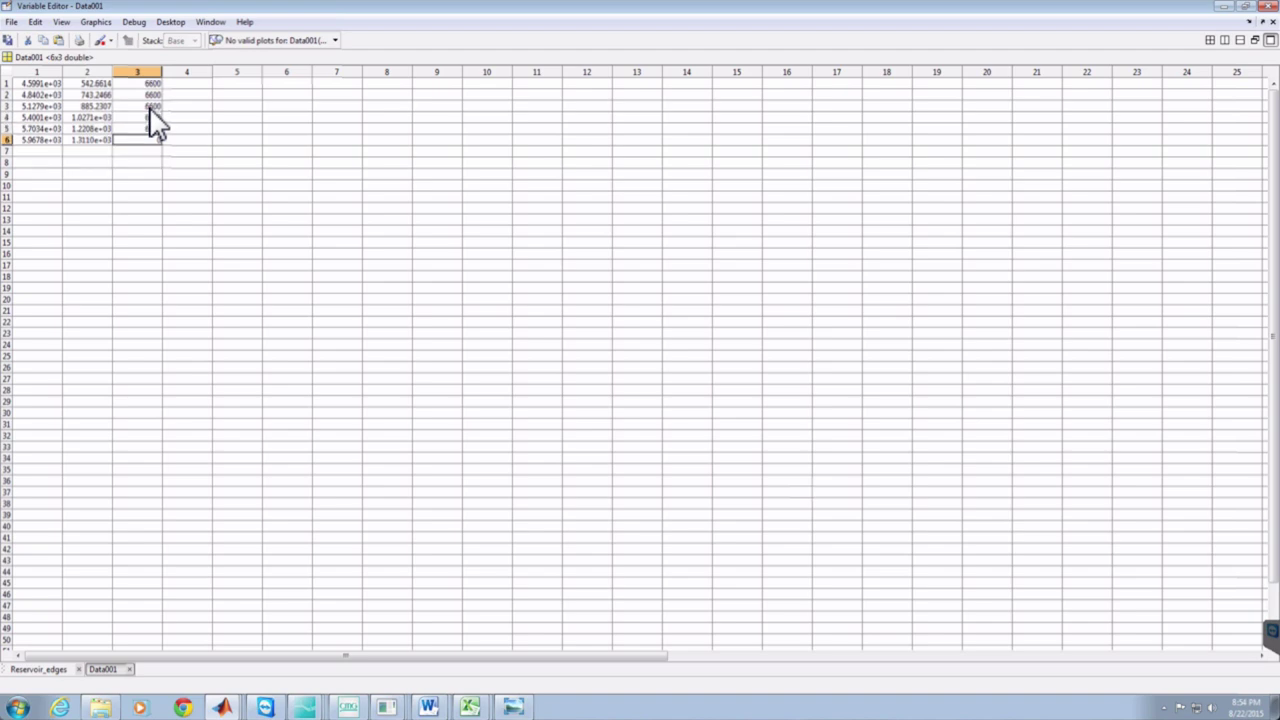
{"action": "type", "text": "6600"}
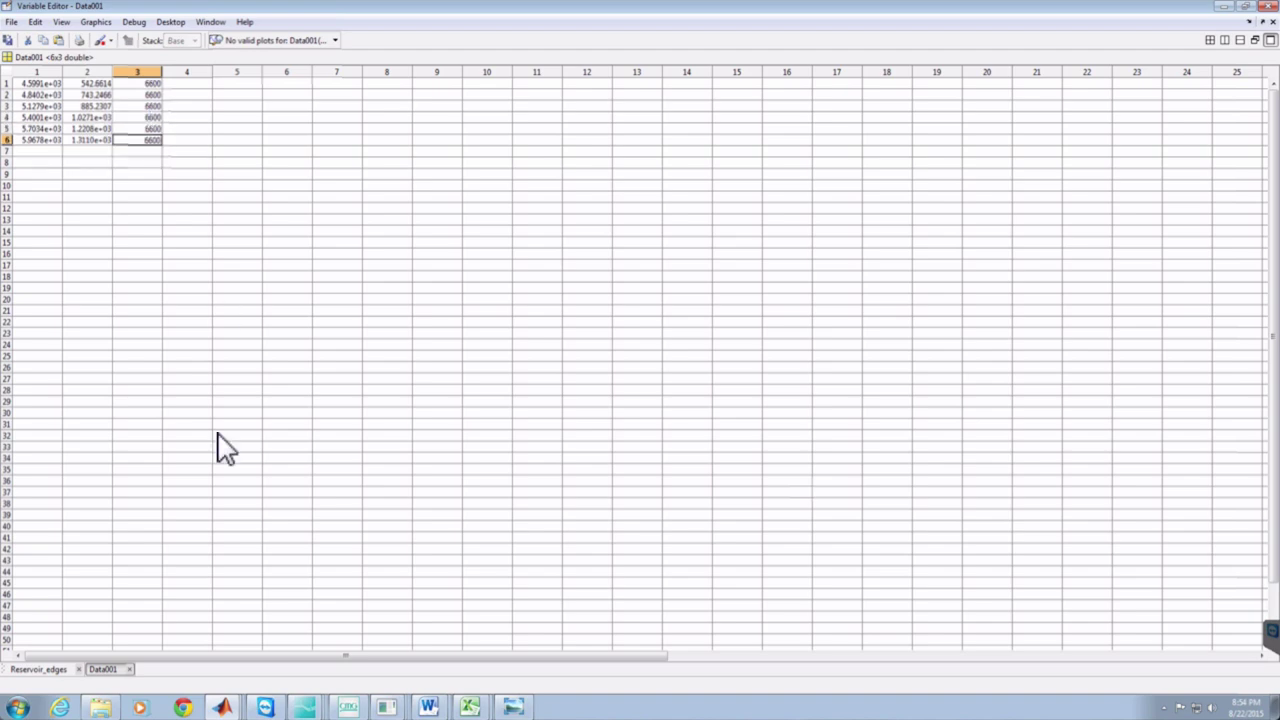
- Look over the Reservoir_edges values, return to Data001, and switch back to the Grabit window
{"action": "left_click", "coordinate": [41, 669]}
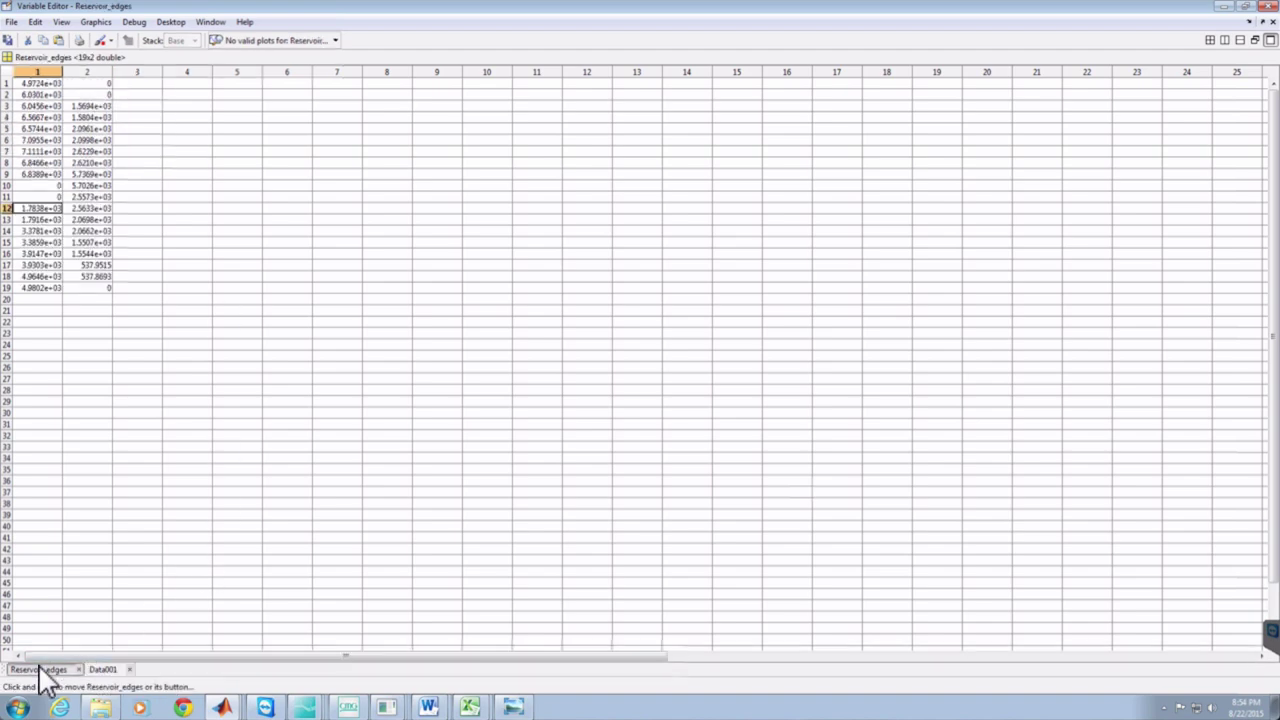
{"action": "left_click", "coordinate": [100, 670]}
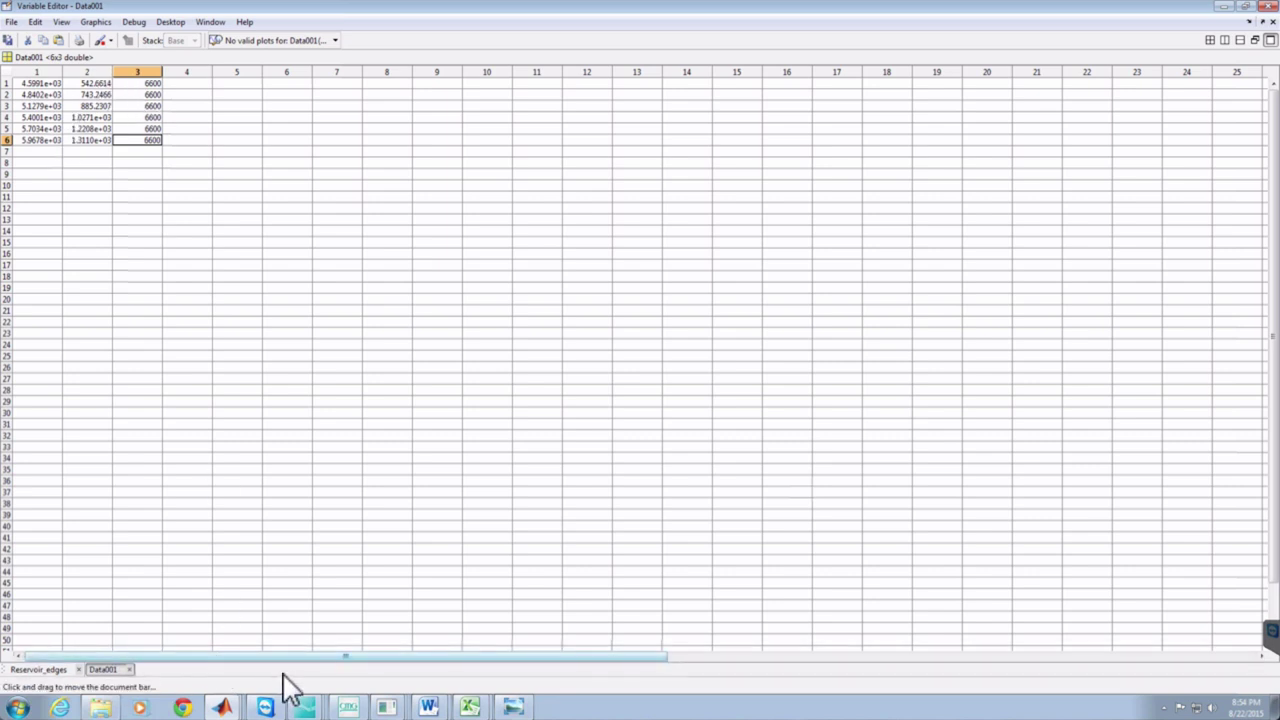
{"action": "left_click", "coordinate": [228, 708]}
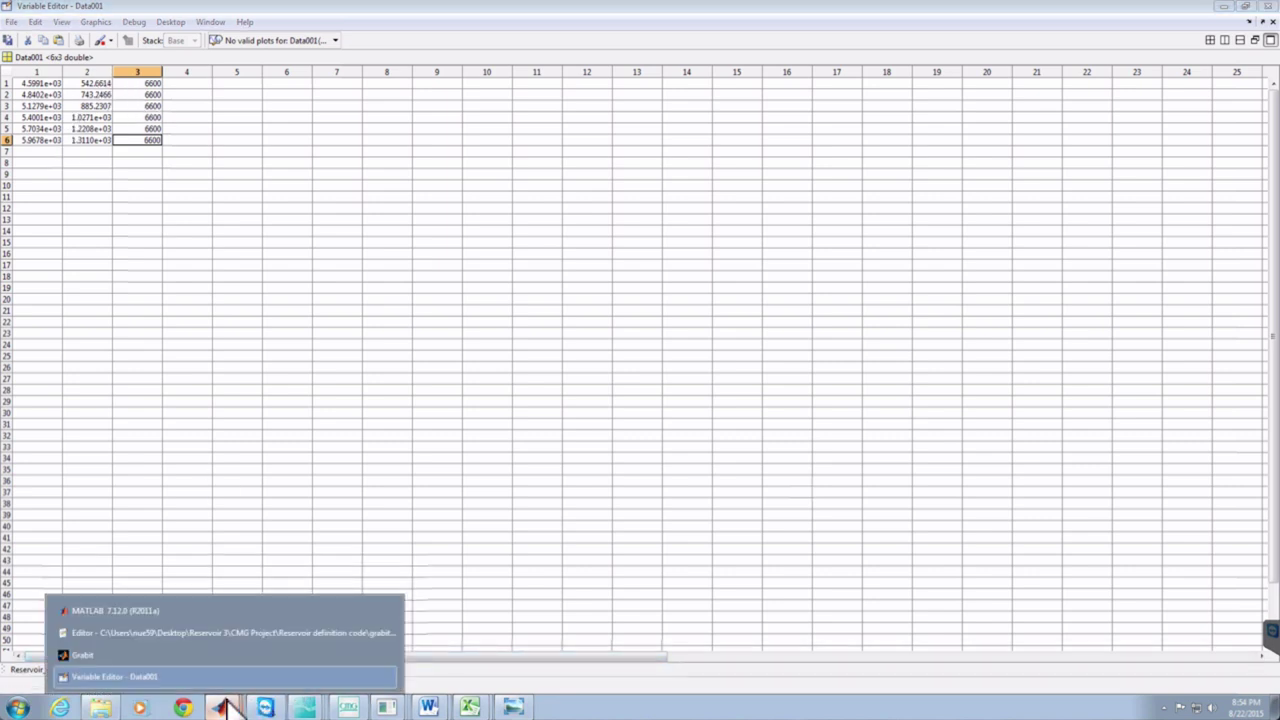
{"action": "left_click", "coordinate": [190, 655]}
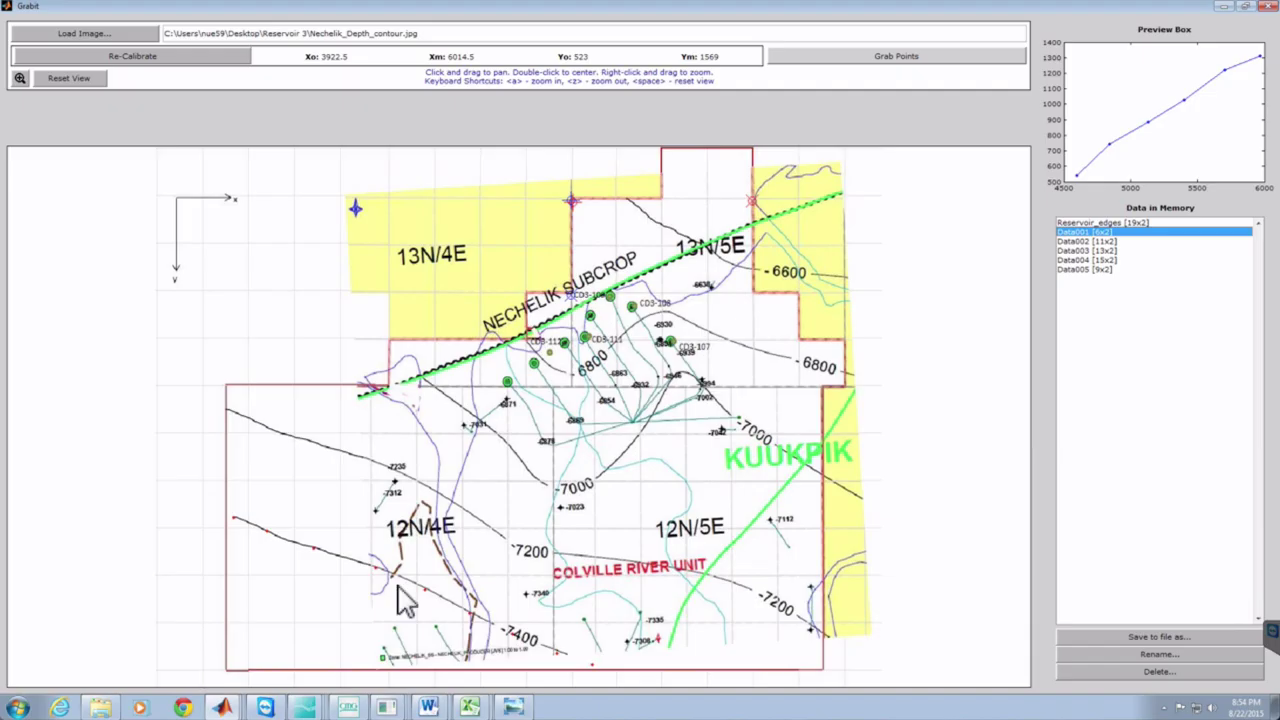
- Open Data002 in the Variable Editor and enter the depth 6800 in rows 1 to 4 of its third column
{"action": "double_click", "coordinate": [1079, 241]}
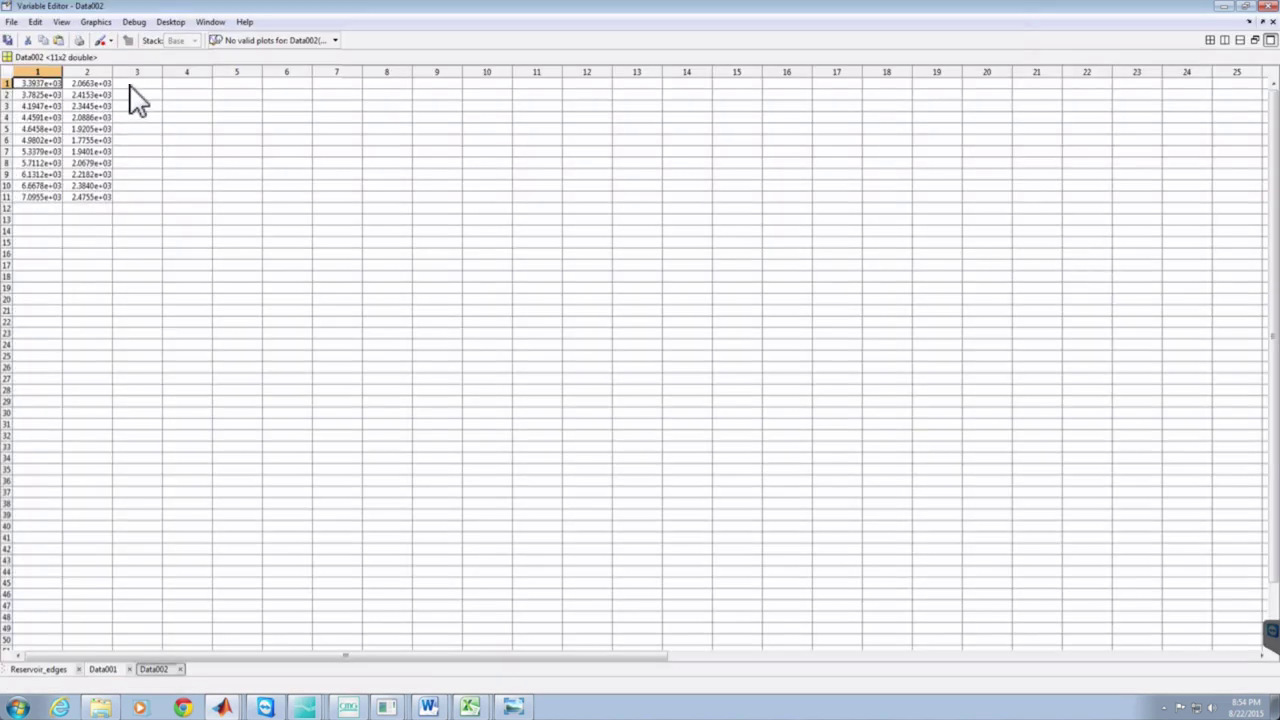
{"action": "left_click", "coordinate": [135, 84]}
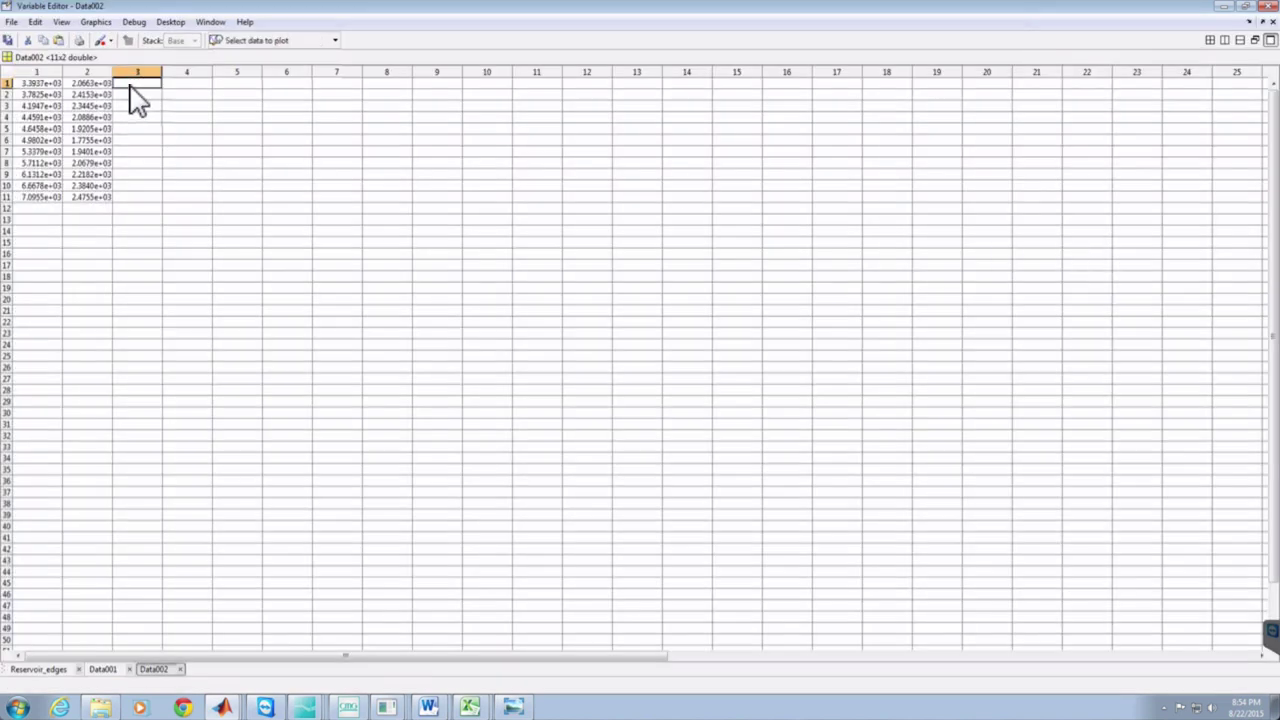
{"action": "type", "text": "50"}
{"action": "key", "text": "Return"}
{"action": "type", "text": "6800"}
{"action": "key", "text": "Return"}
{"action": "type", "text": "68"}
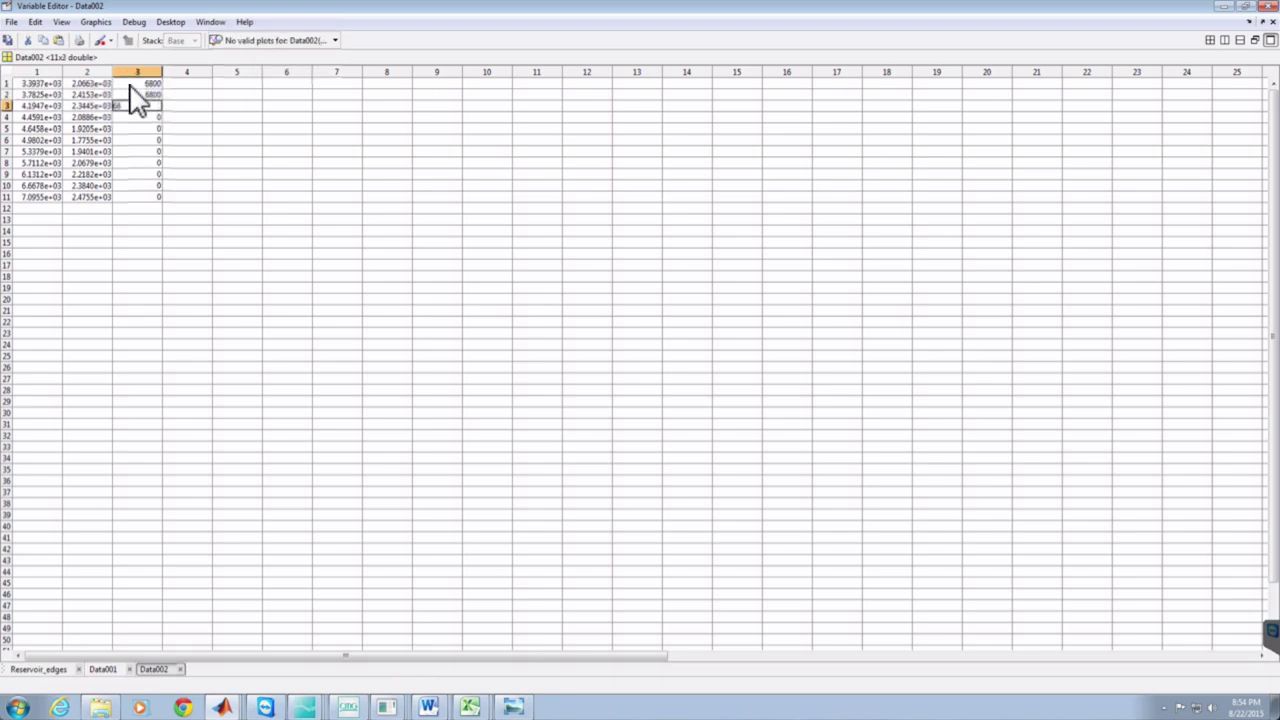
{"action": "type", "text": "00"}
{"action": "key", "text": "Return"}
{"action": "type", "text": "6800"}
{"action": "key", "text": "Return"}
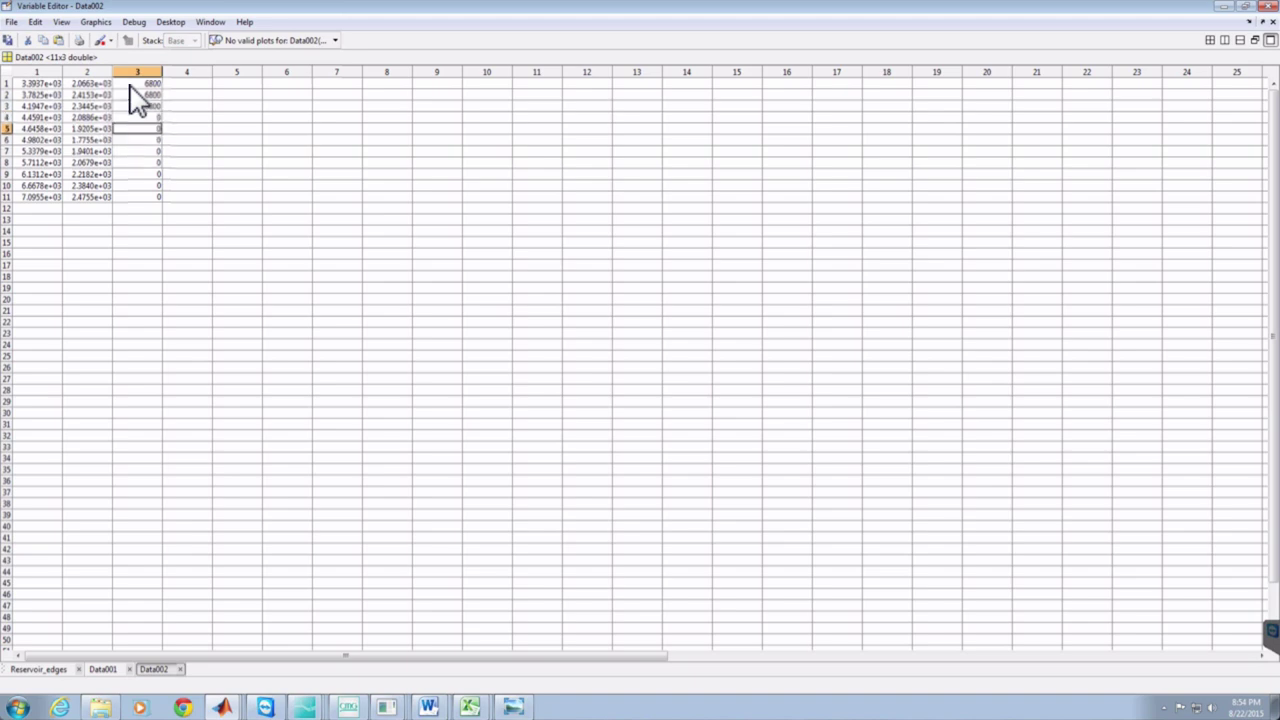
- Copy the four 6800 values and paste them down the third column of Data002 through row 12
{"action": "left_click_drag", "start_coordinate": [130, 84], "coordinate": [133, 113]}
{"action": "key", "text": "ctrl+c"}
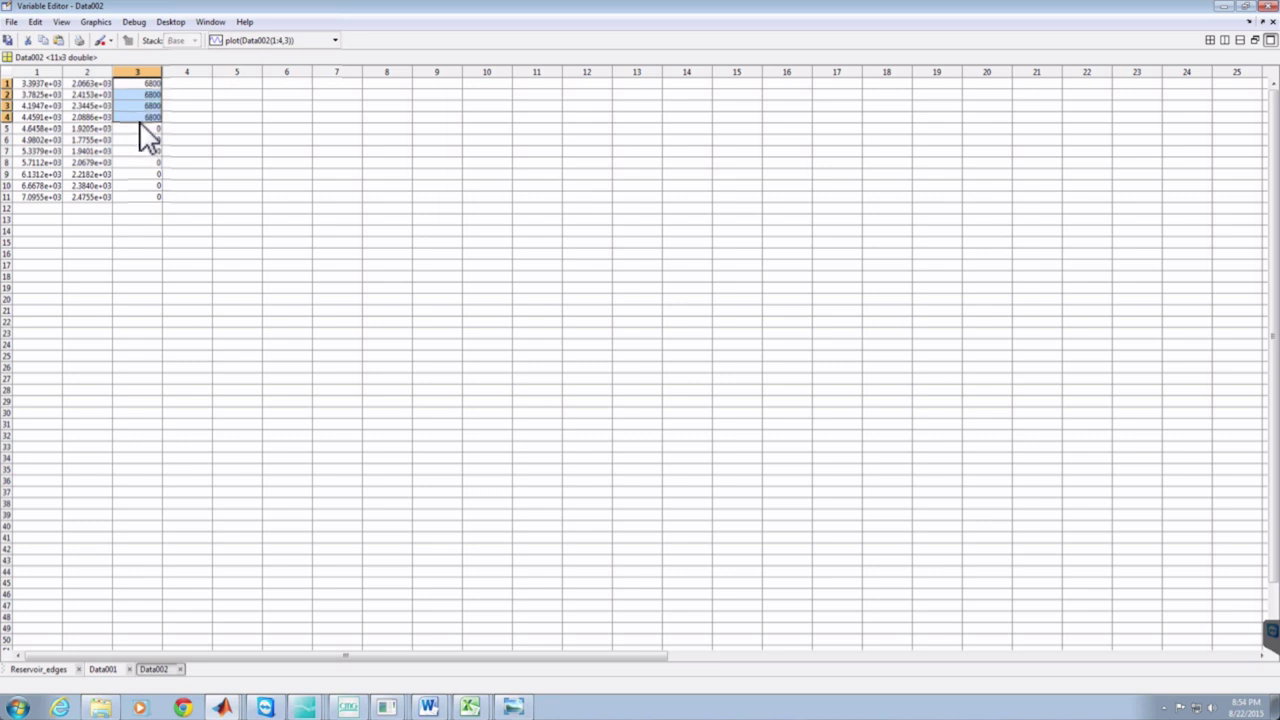
{"action": "left_click", "coordinate": [141, 128]}
{"action": "left_click_drag", "start_coordinate": [143, 130], "coordinate": [151, 165]}
{"action": "key", "text": "ctrl+v"}
{"action": "left_click", "coordinate": [144, 174]}
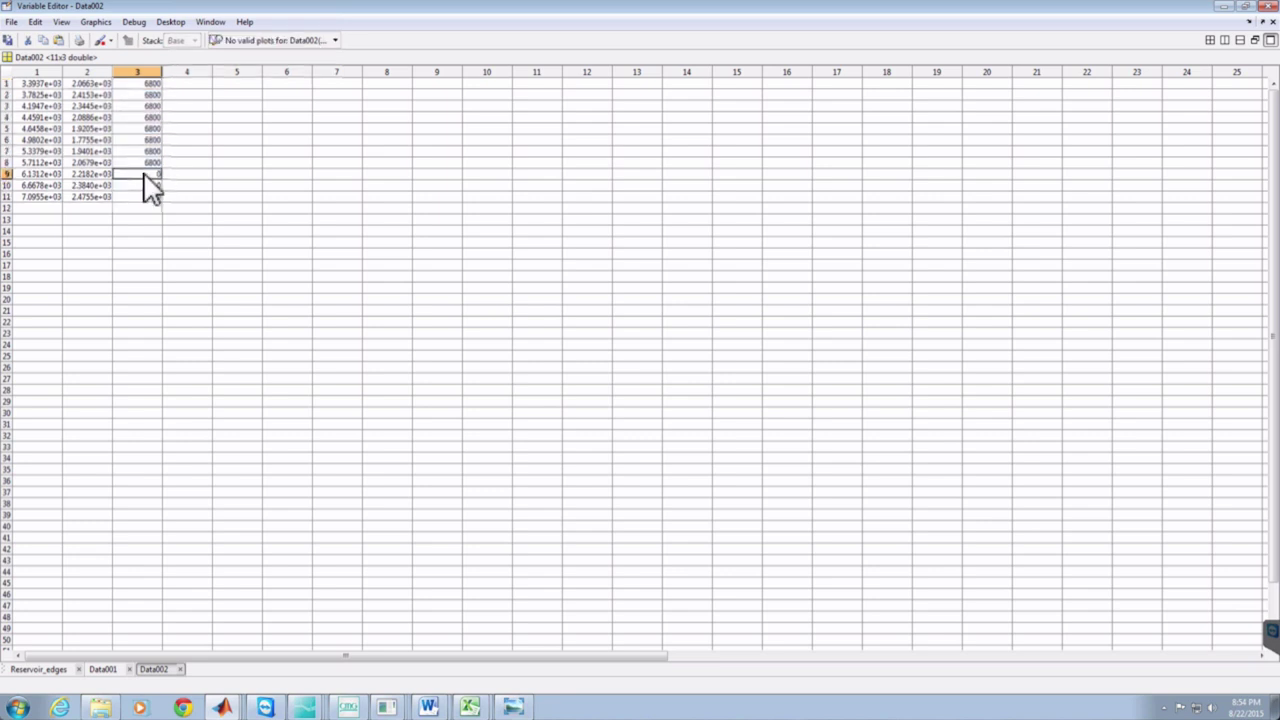
{"action": "left_click", "coordinate": [153, 210], "text": "shift"}
{"action": "key", "text": "ctrl+v"}
- Try to clear the values in the extra row 12 of Data002
{"action": "left_click", "coordinate": [153, 210]}
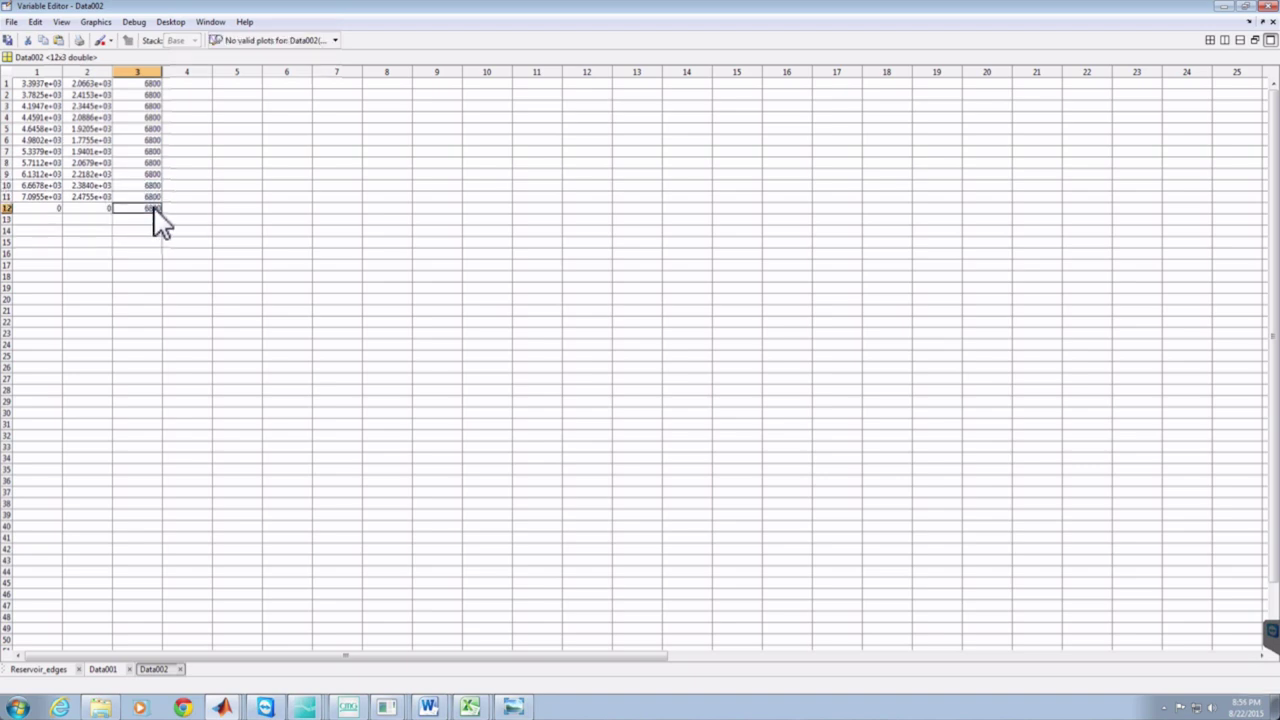
{"action": "key", "text": "BackSpace"}
{"action": "key", "text": "Return"}
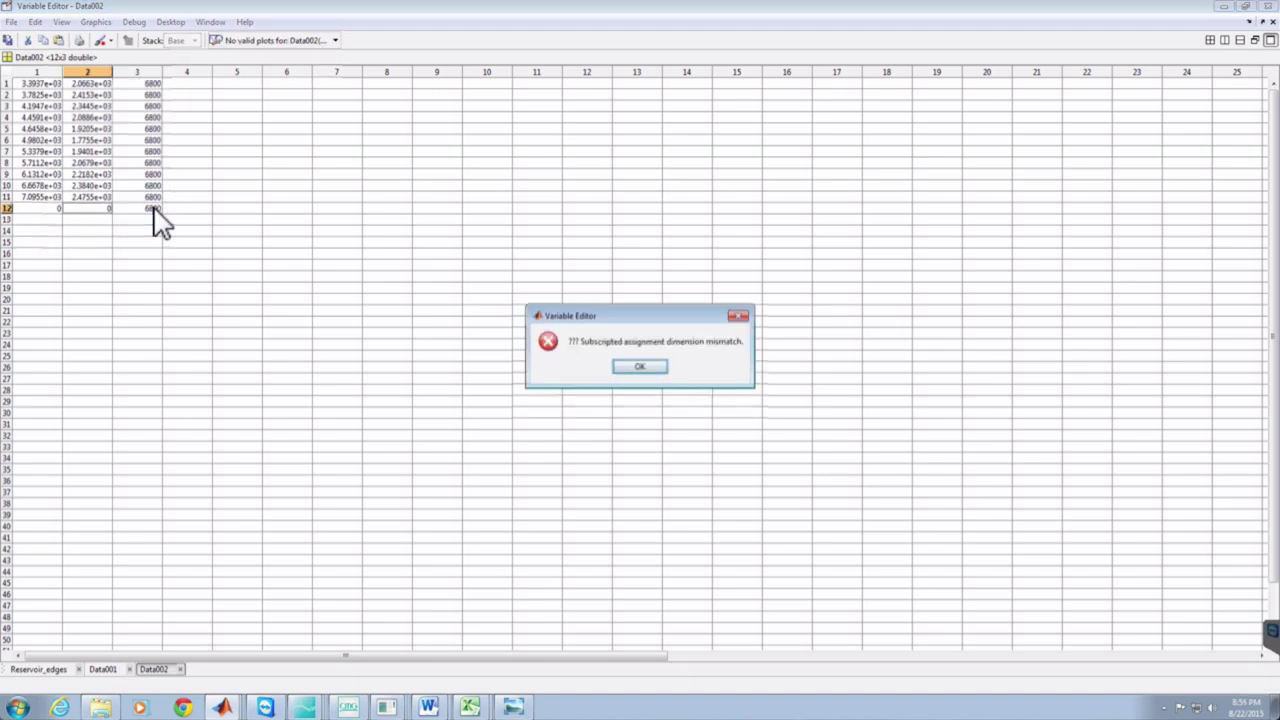
{"action": "left_click", "coordinate": [646, 366]}
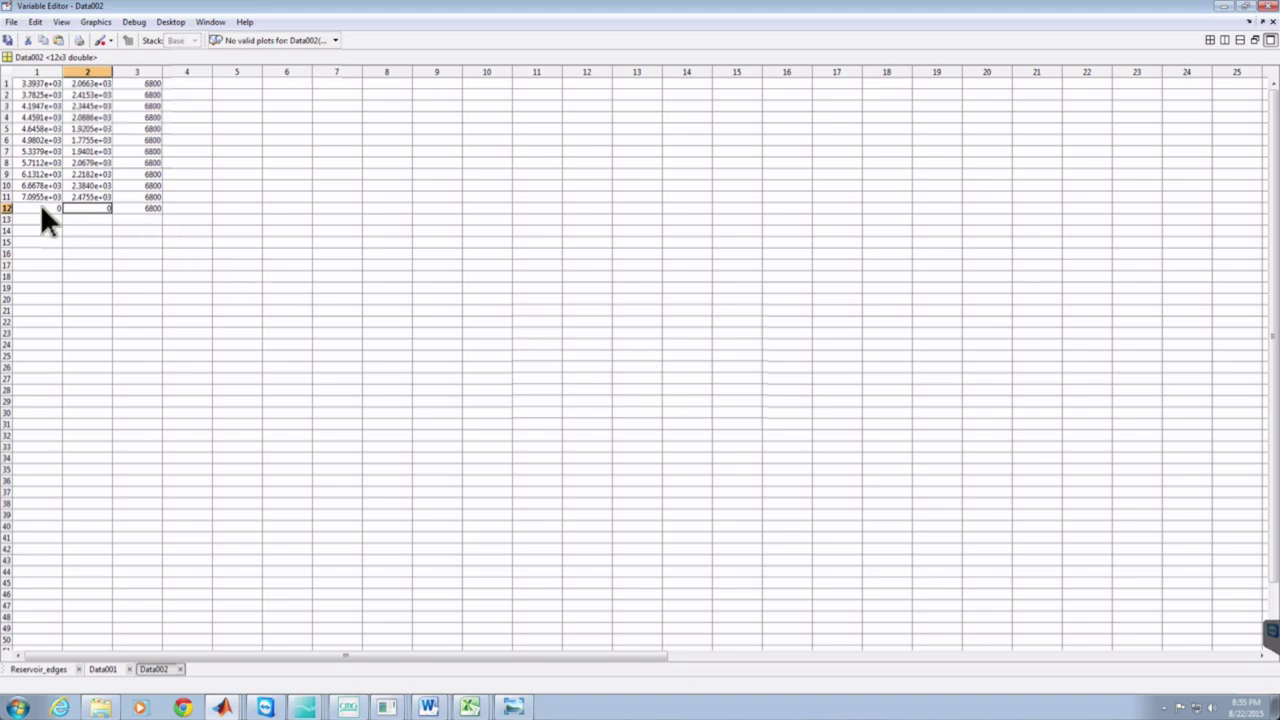
{"action": "left_click_drag", "start_coordinate": [41, 209], "coordinate": [141, 212]}
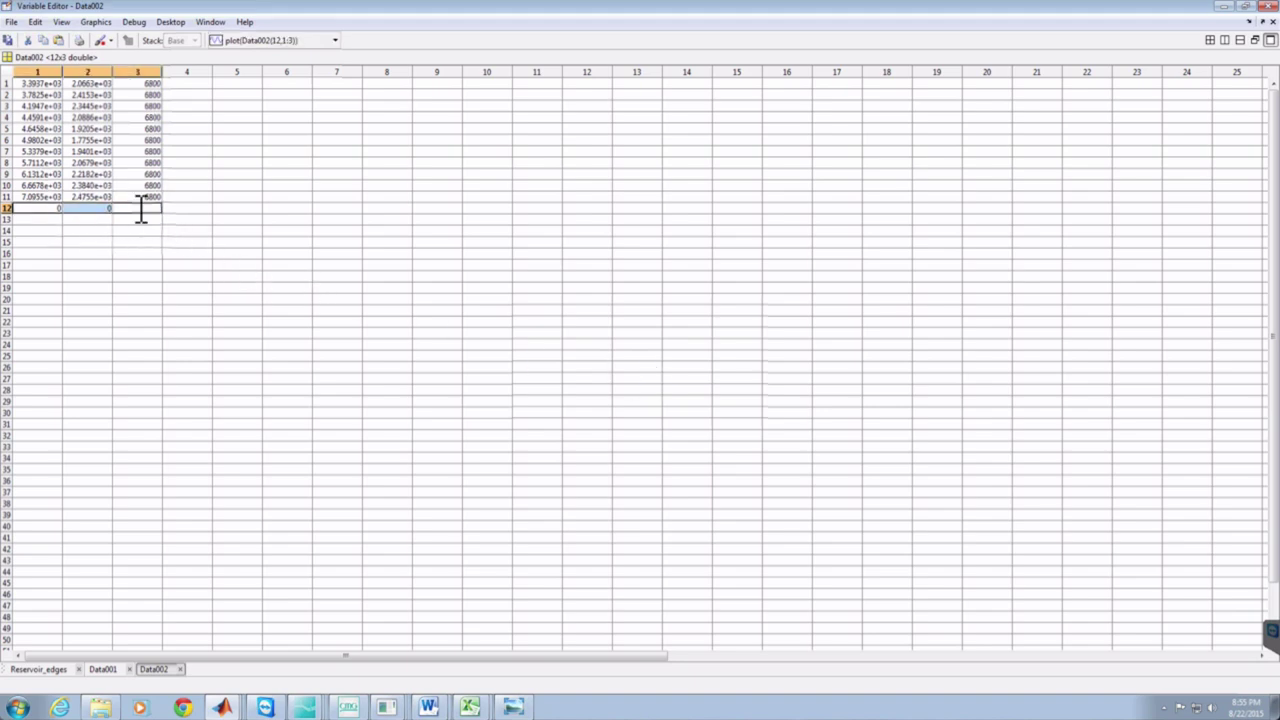
{"action": "key", "text": "ctrl+v"}
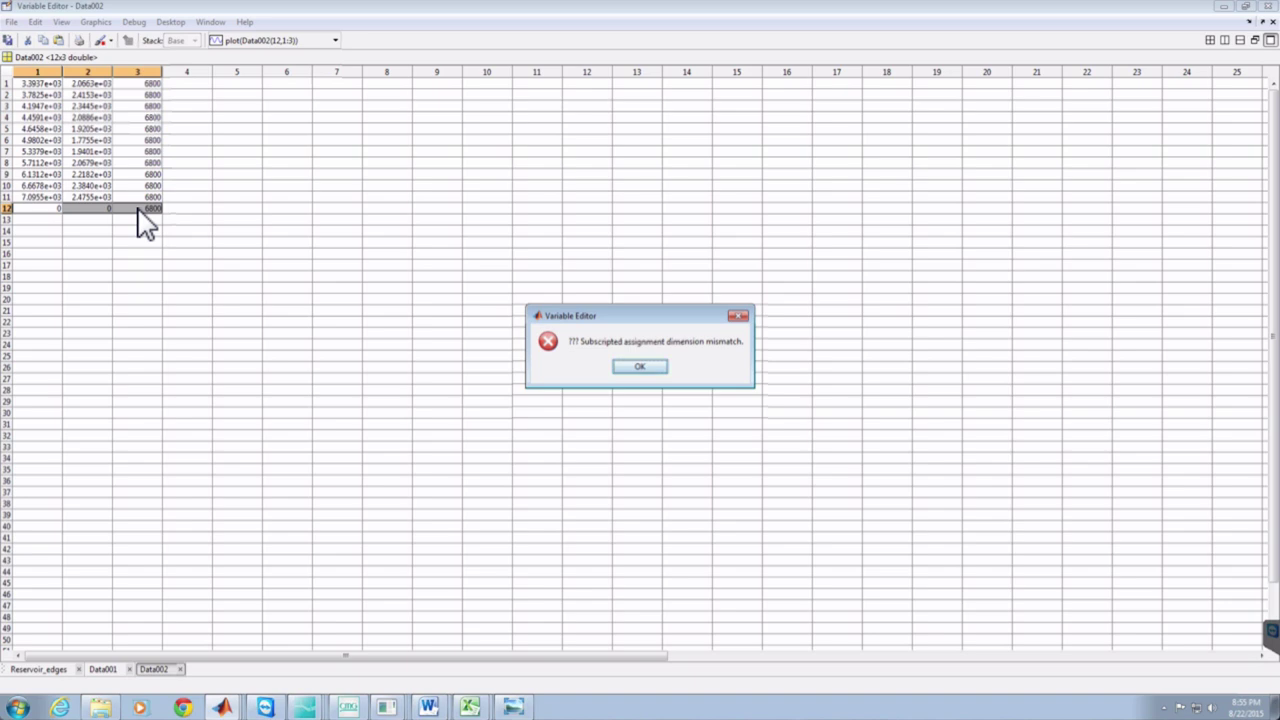
{"action": "left_click", "coordinate": [638, 367]}
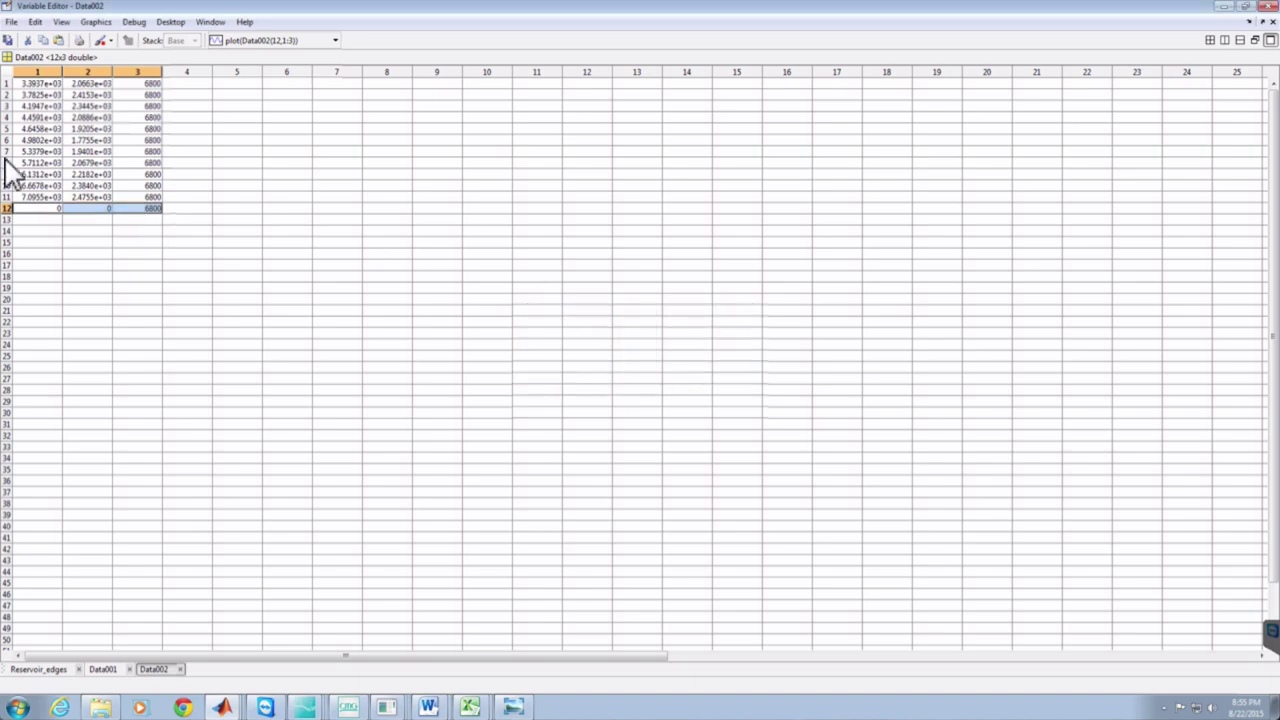
- Delete the extra row 12 from Data002
{"action": "left_click", "coordinate": [6, 208]}
{"action": "right_click", "coordinate": [7, 209]}
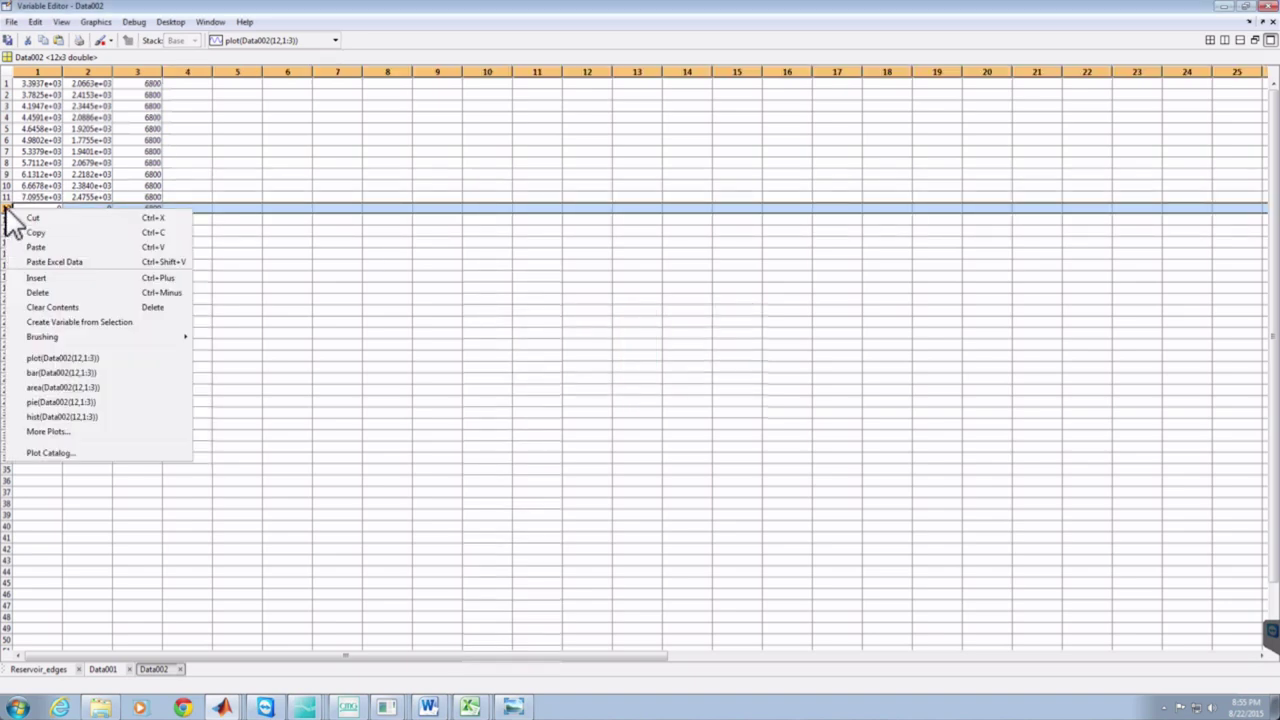
{"action": "left_click", "coordinate": [44, 292]}
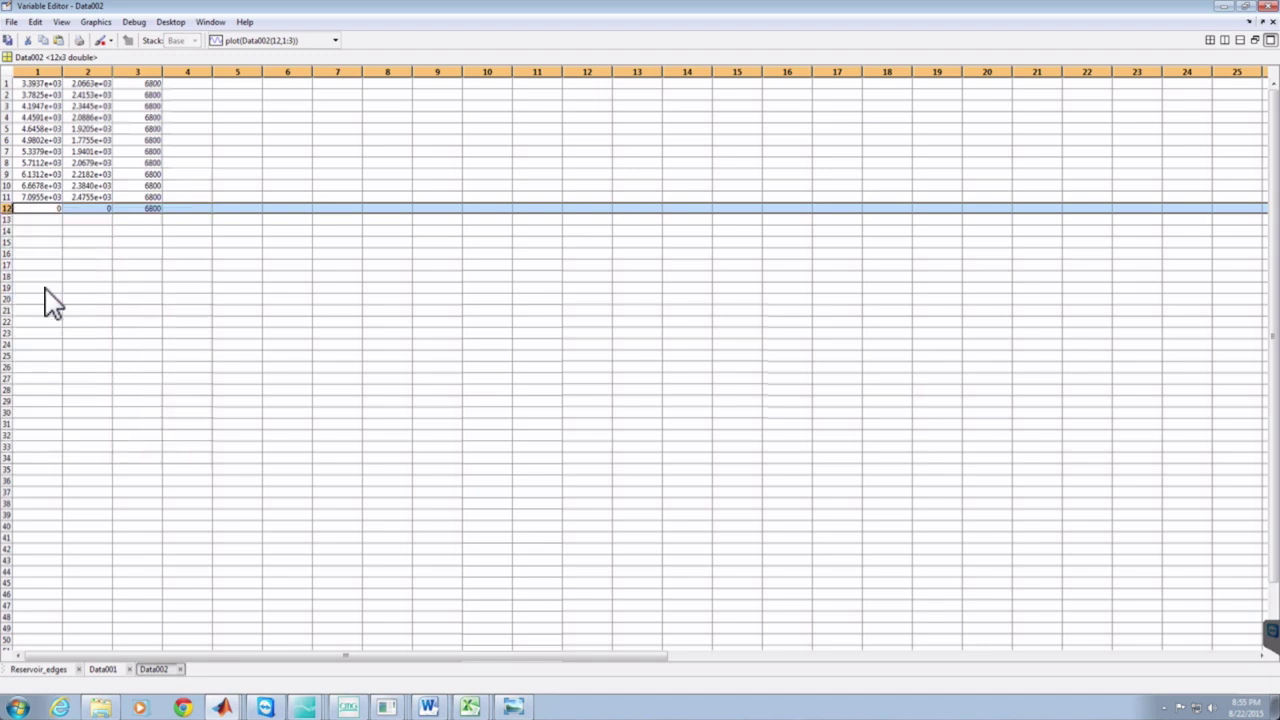
- Open Data003 from the Grabit window and enter the depth 7000 in rows 1 to 5 of its third column
{"action": "left_click", "coordinate": [221, 706]}
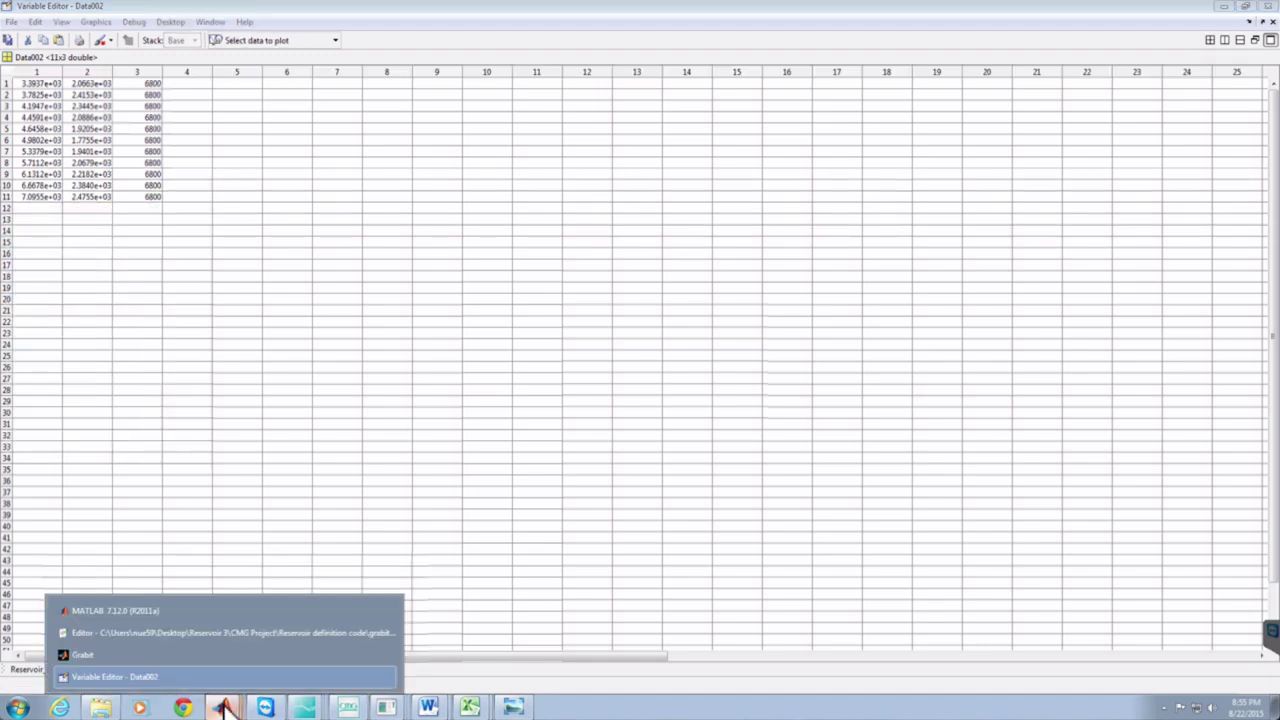
{"action": "left_click", "coordinate": [180, 650]}
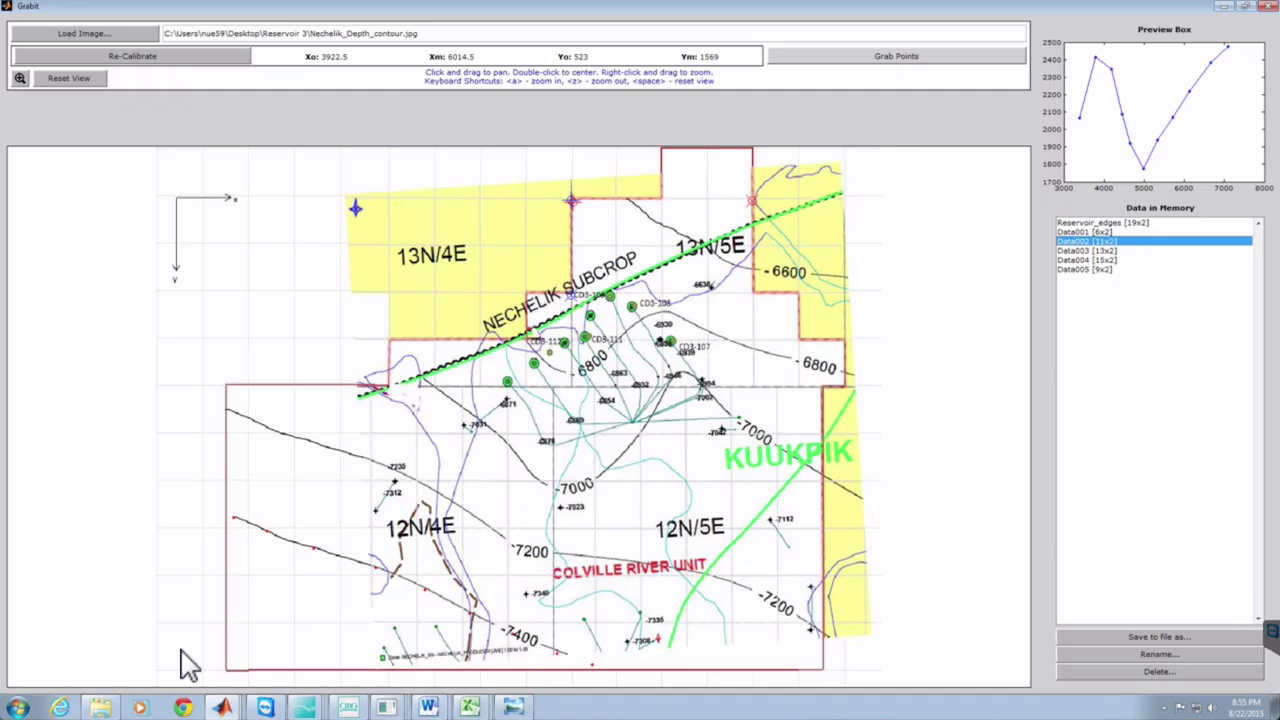
{"action": "double_click", "coordinate": [1090, 250]}
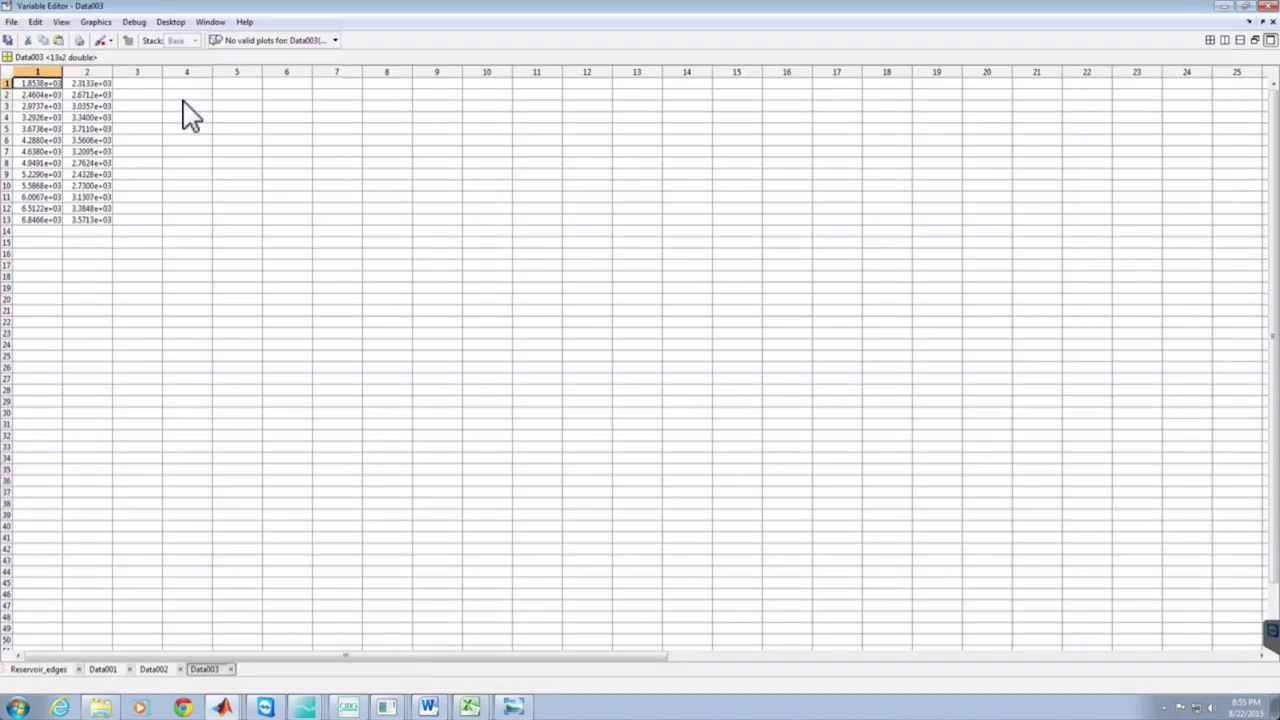
{"action": "left_click", "coordinate": [144, 84]}
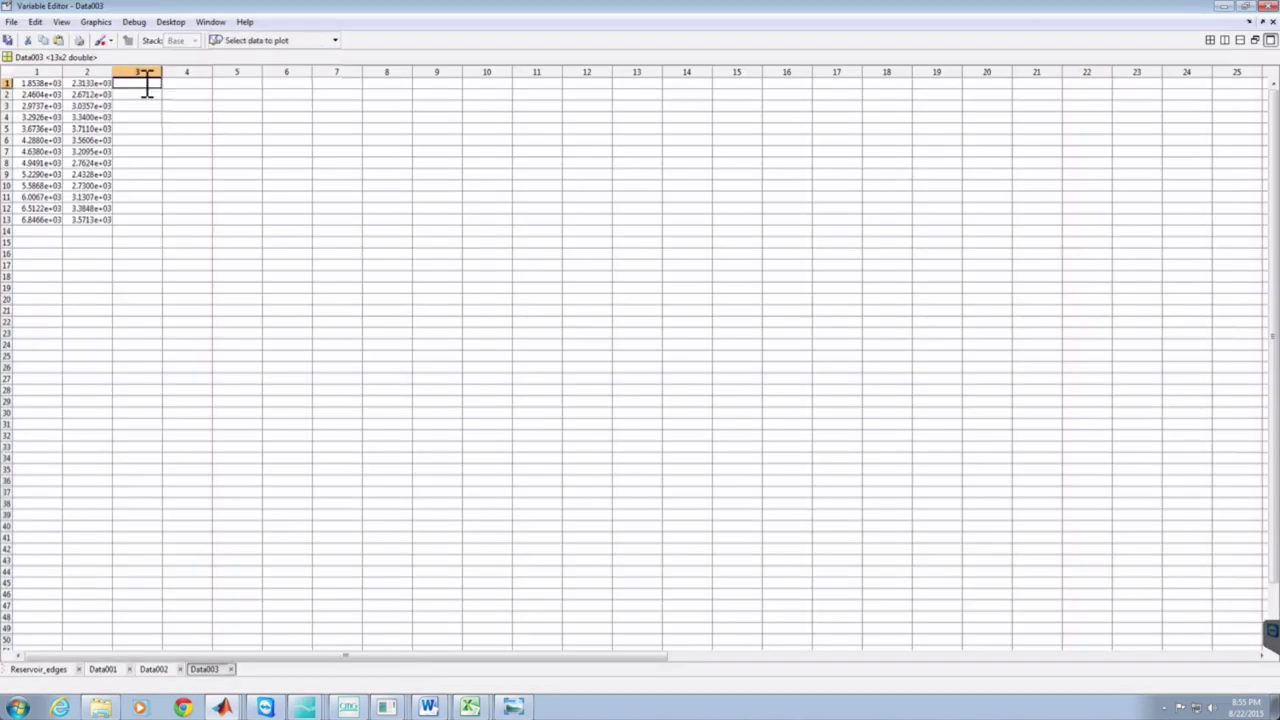
{"action": "type", "text": "7000"}
{"action": "key", "text": "Return"}
{"action": "type", "text": "7000"}
{"action": "key", "text": "Return"}
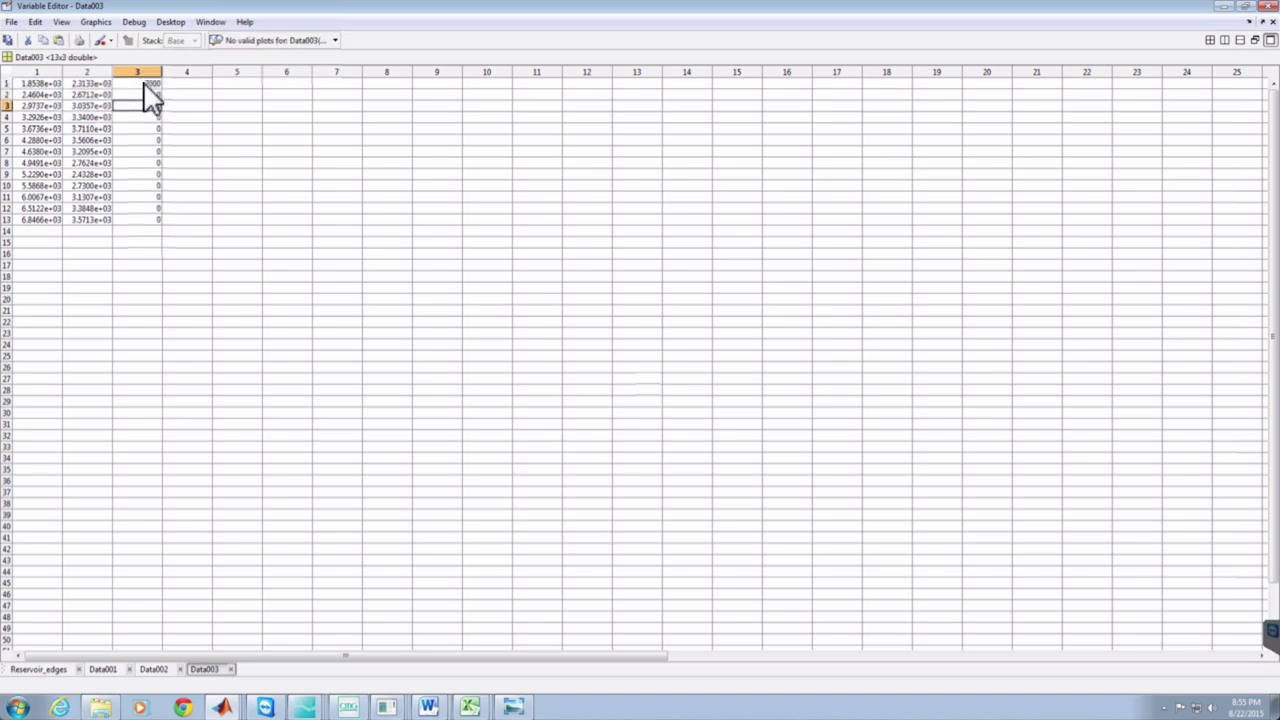
{"action": "type", "text": "7000"}
{"action": "key", "text": "Return"}
{"action": "type", "text": "7000"}
{"action": "key", "text": "Return"}
{"action": "type", "text": "7000"}
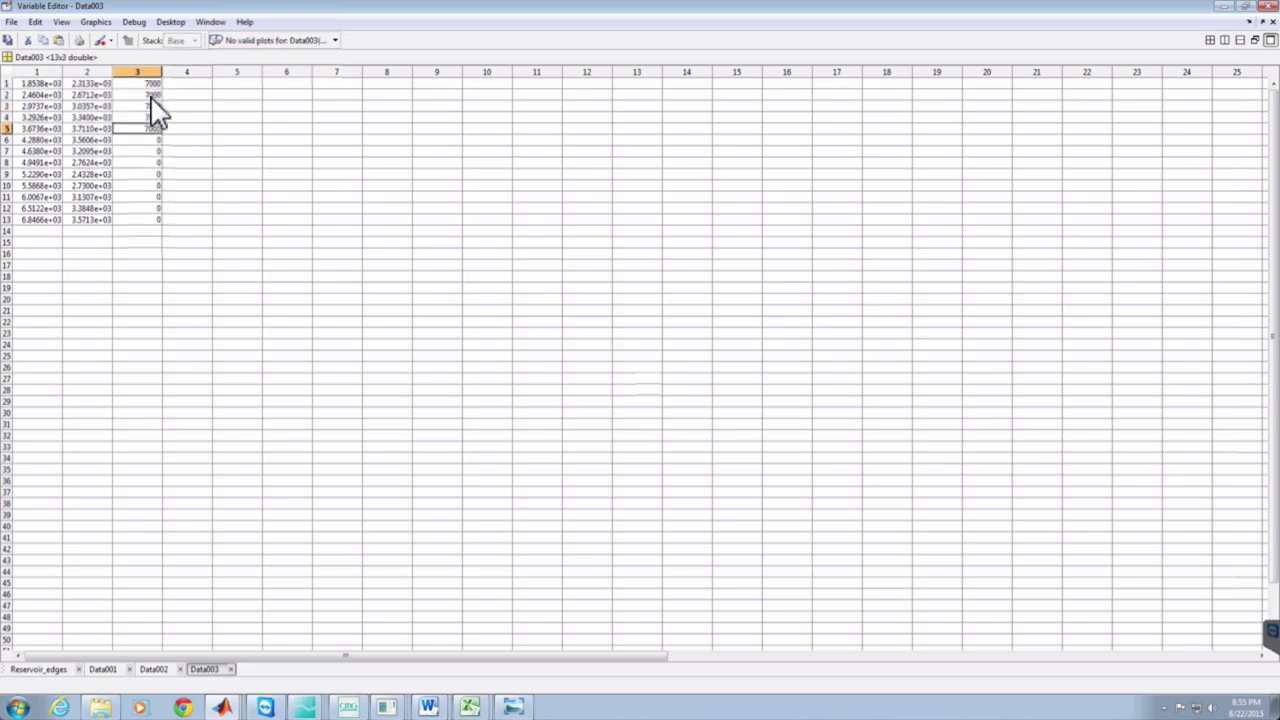
- Copy the five 7000 values into rows 6 to 10 of Data003's third column and enter 7000 in rows 11 to 13
{"action": "left_click_drag", "start_coordinate": [152, 80], "coordinate": [149, 124]}
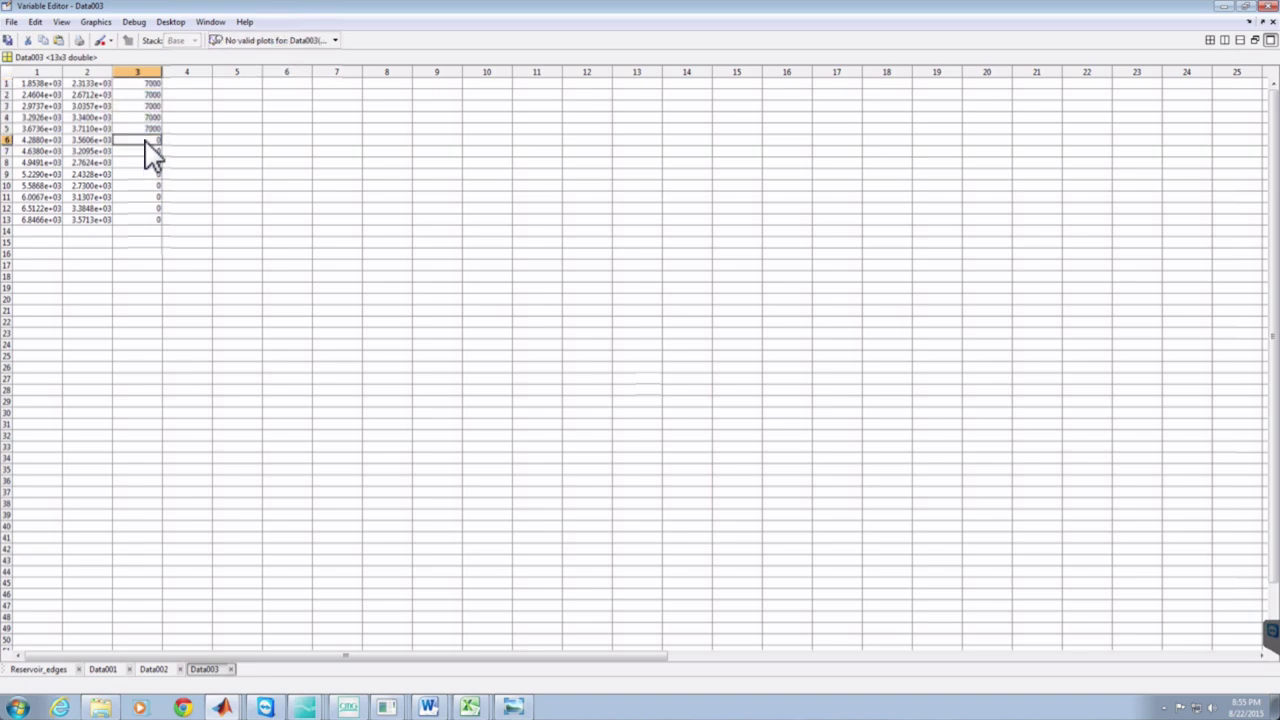
{"action": "left_click_drag", "start_coordinate": [148, 145], "coordinate": [150, 186]}
{"action": "key", "text": "ctrl+v"}
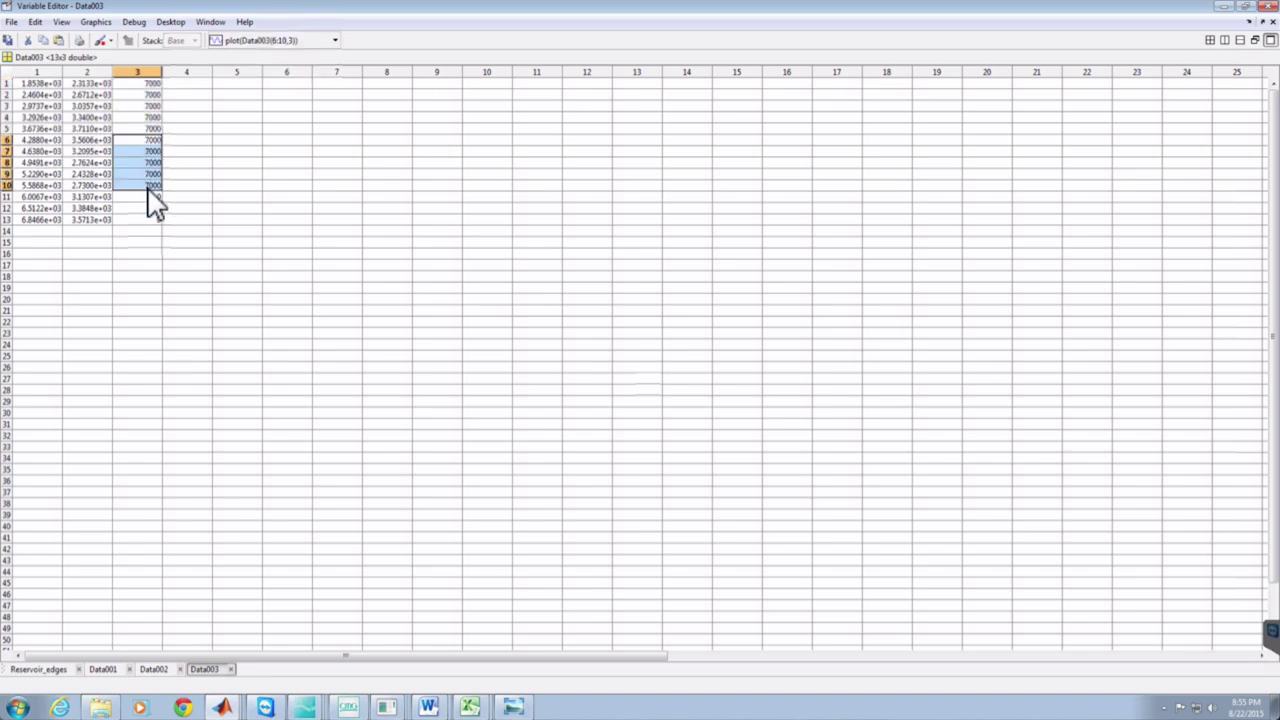
{"action": "left_click", "coordinate": [150, 197]}
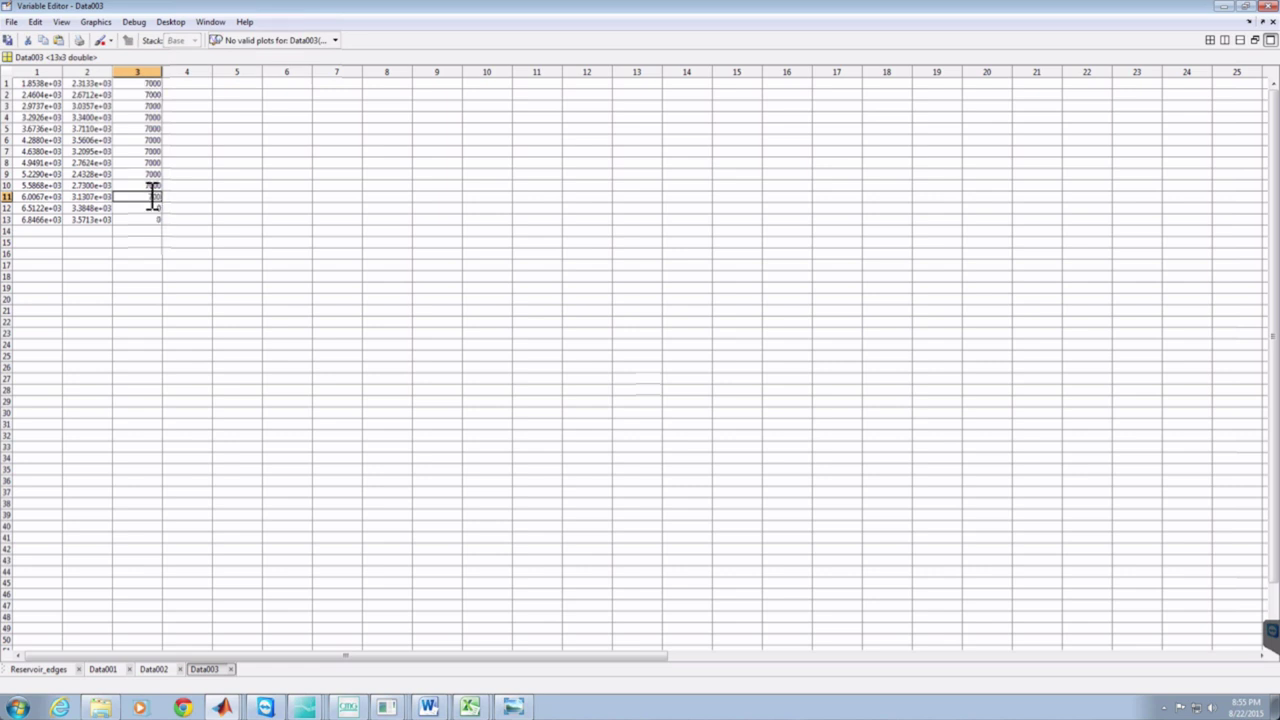
{"action": "left_click", "coordinate": [153, 208]}
{"action": "key", "text": "Down"}
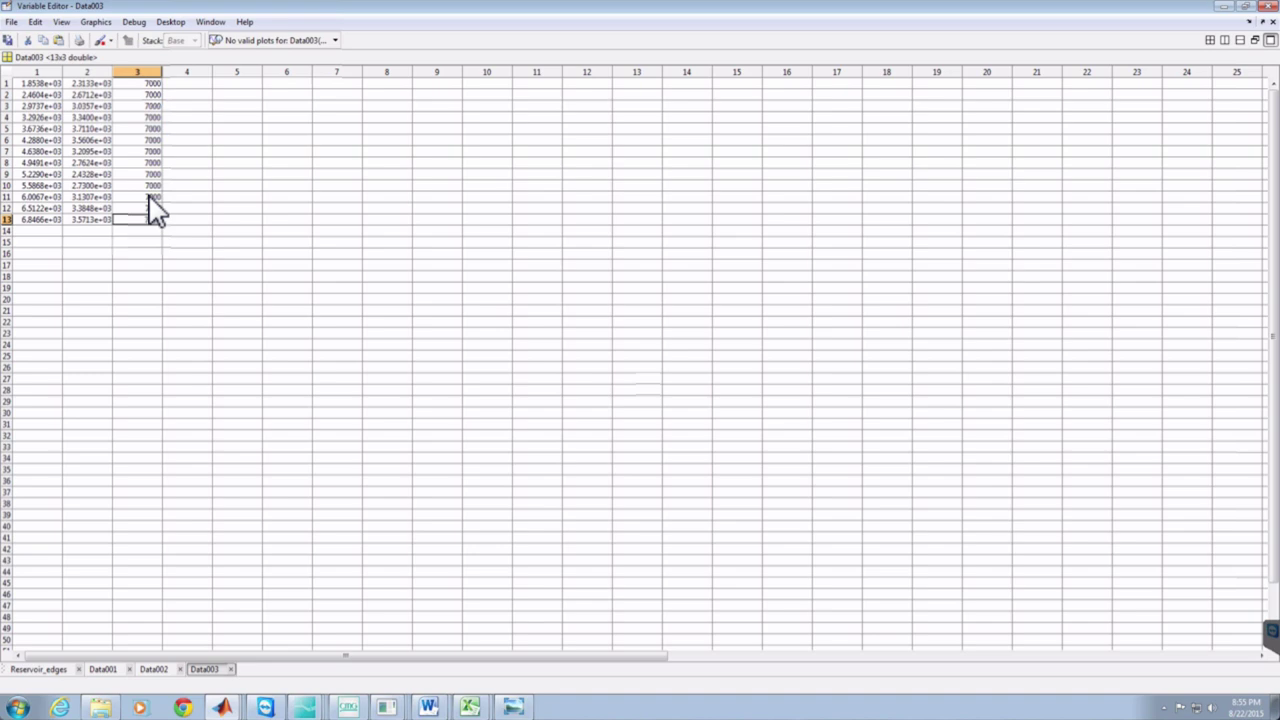
{"action": "type", "text": "7000"}
- Open Data004 from the Grabit window and set the negative value in row 1 of its first column to 0
{"action": "left_click", "coordinate": [222, 707]}
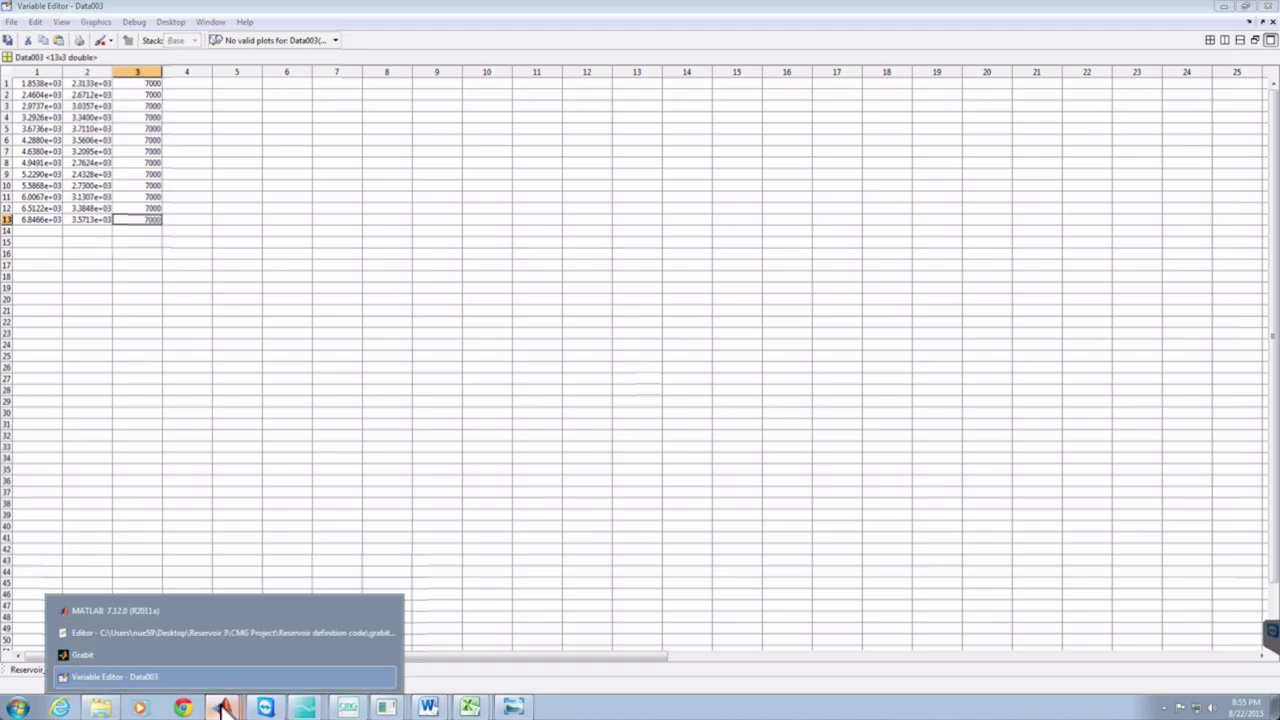
{"action": "left_click", "coordinate": [196, 656]}
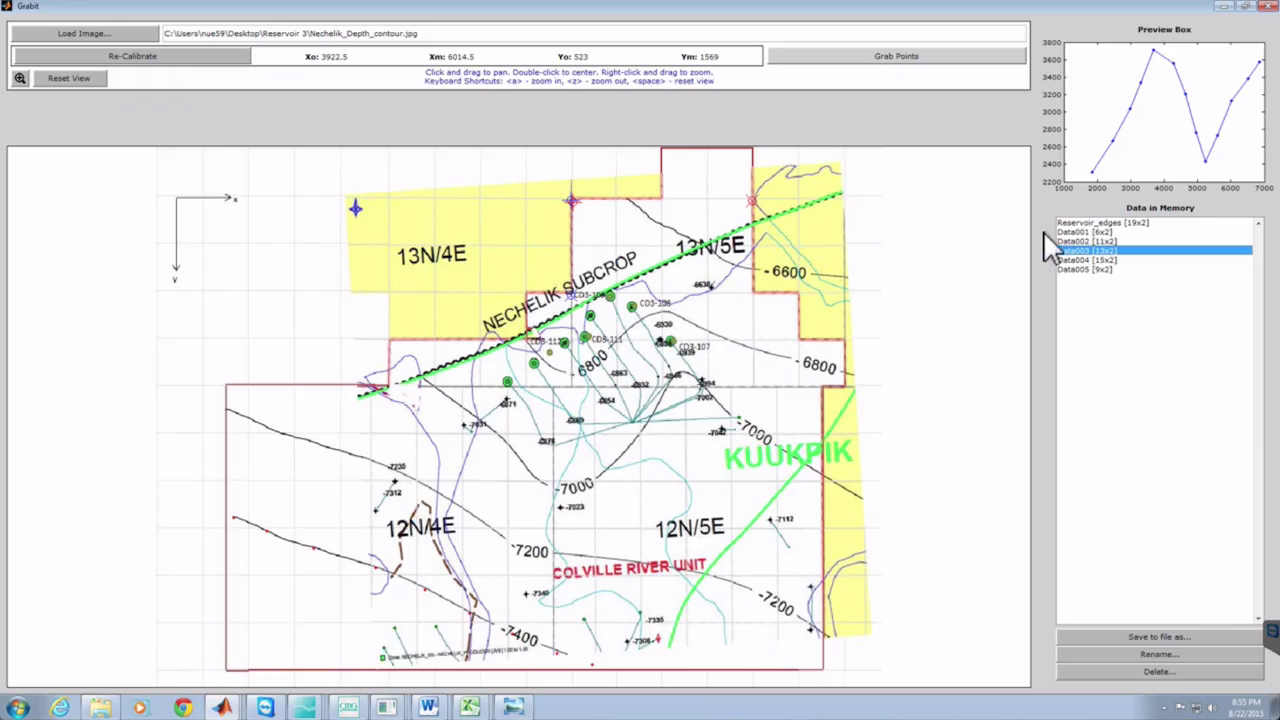
{"action": "left_click", "coordinate": [1103, 259]}
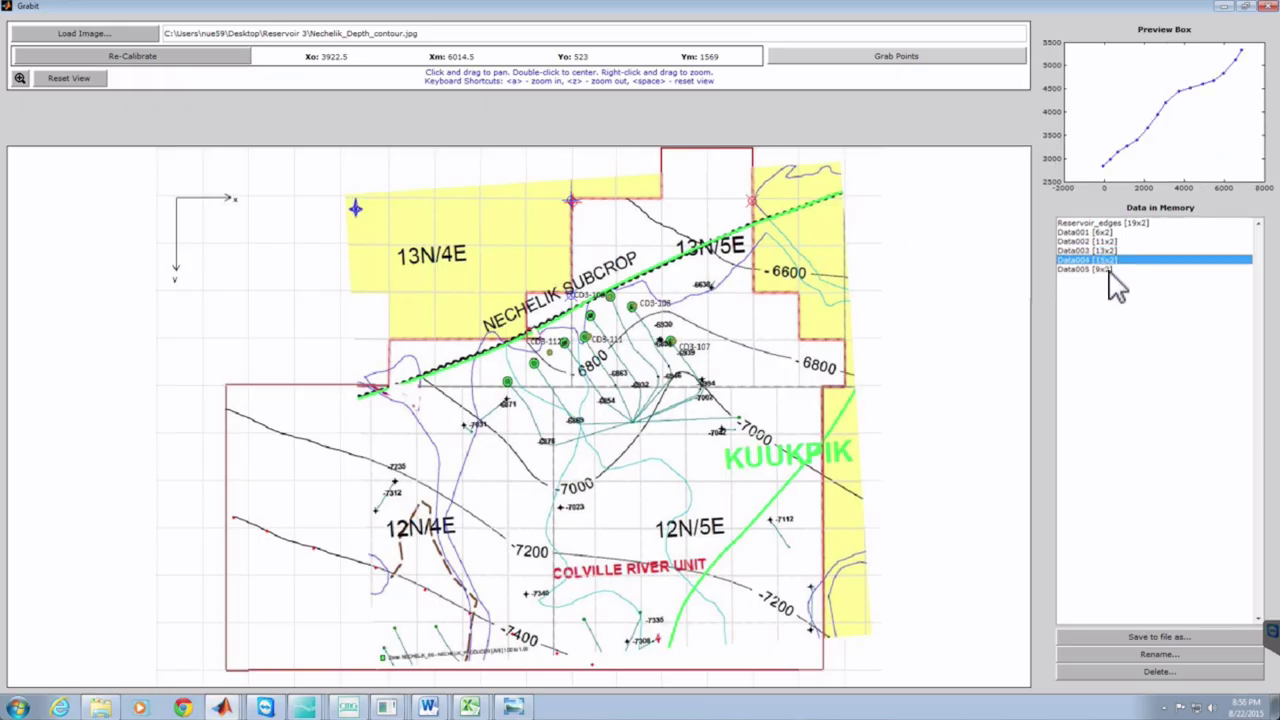
{"action": "double_click", "coordinate": [1106, 260]}
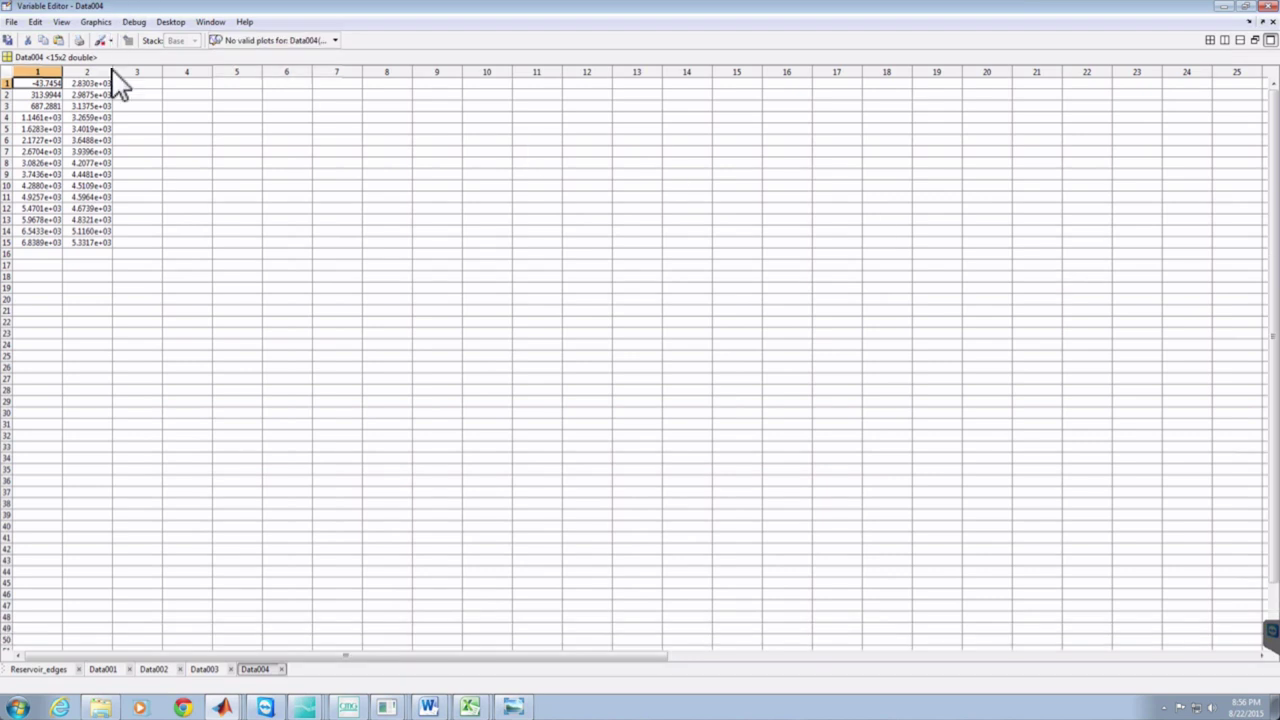
{"action": "left_click", "coordinate": [45, 106]}
{"action": "type", "text": "0"}
- Enter the depth 7200 in rows 1 to 5 of Data004's third column
{"action": "left_click", "coordinate": [130, 84]}
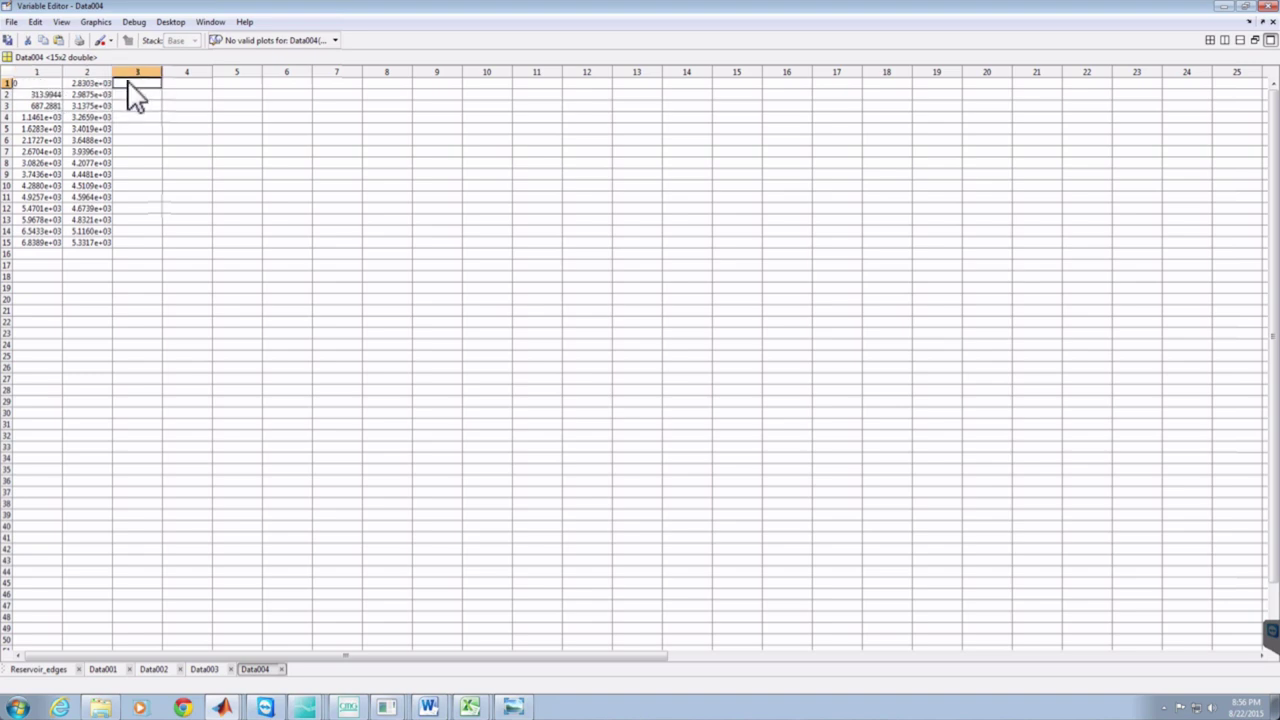
{"action": "type", "text": "7000"}
{"action": "key", "text": "Return"}
{"action": "left_click", "coordinate": [143, 84]}
{"action": "type", "text": "7000"}
{"action": "key", "text": "Return"}
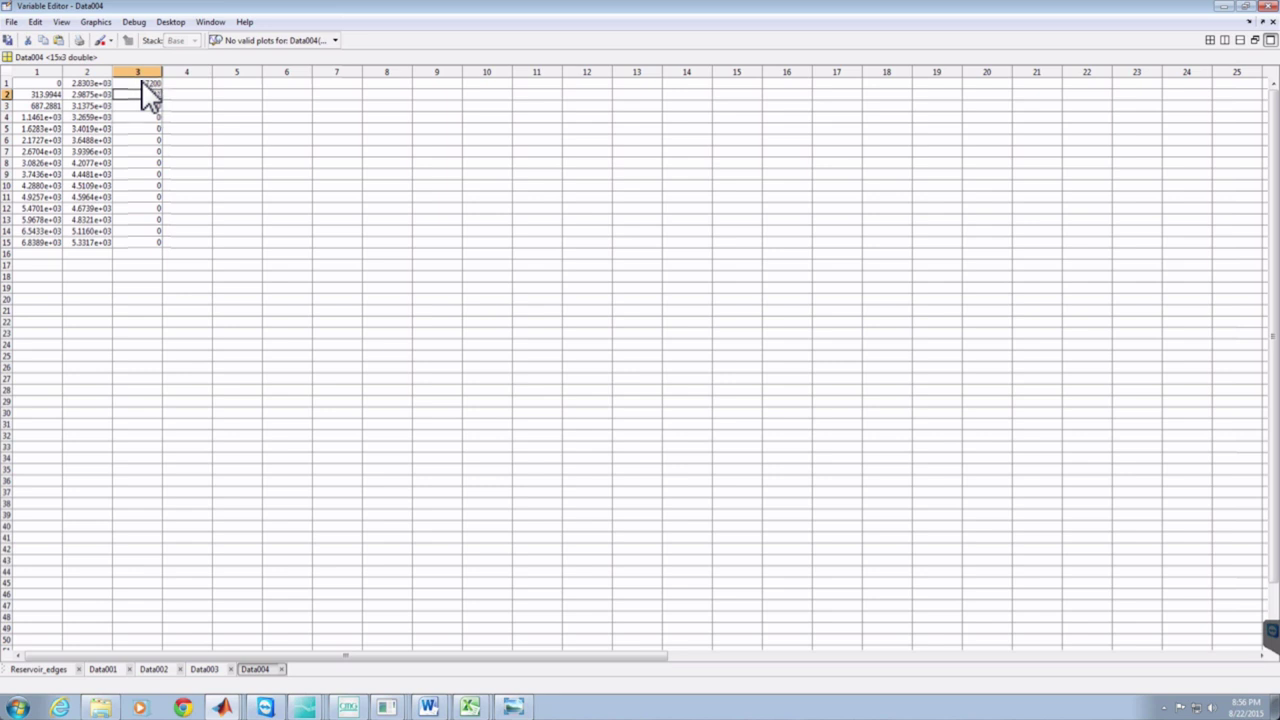
{"action": "key", "text": "Return"}
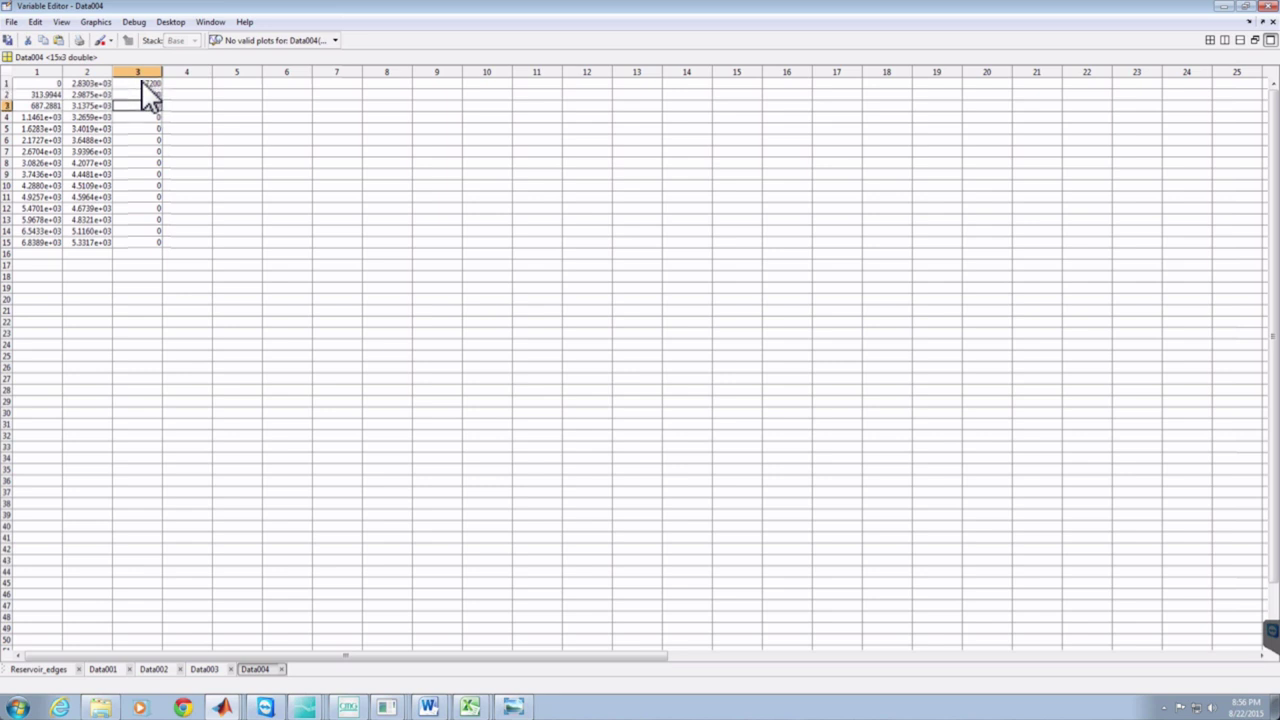
{"action": "key", "text": "Return"}
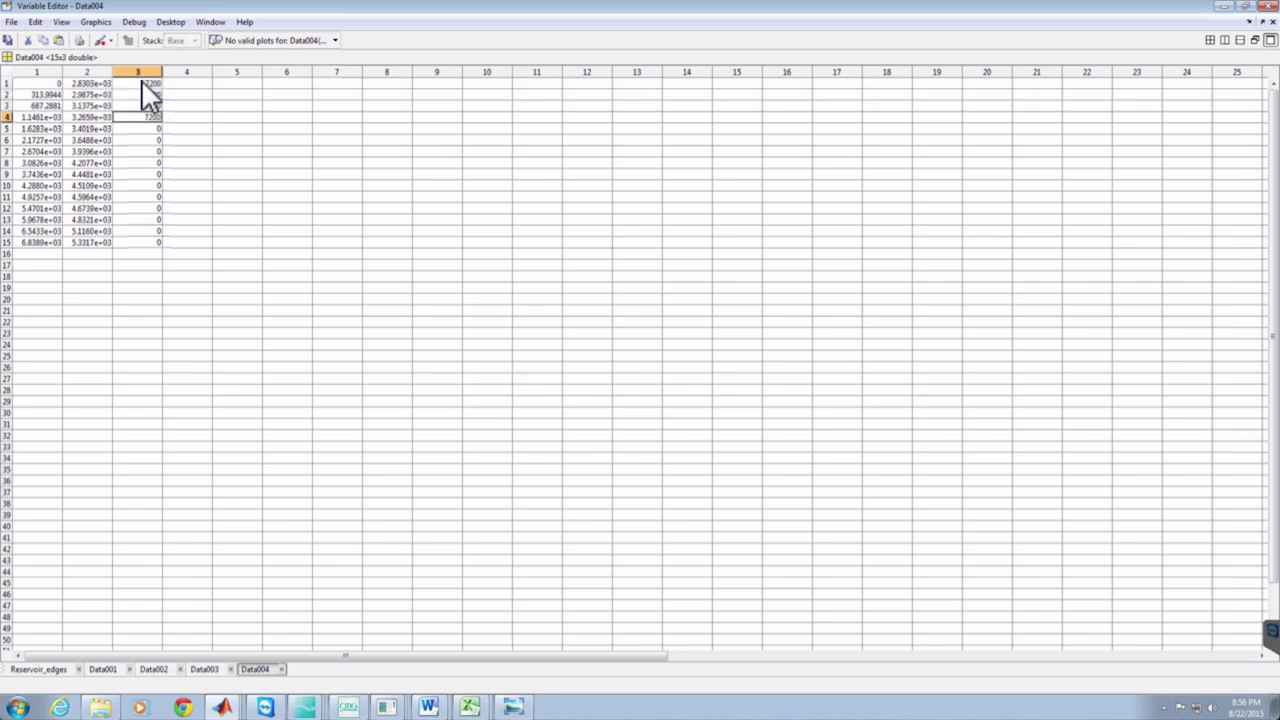
{"action": "key", "text": "Return"}
{"action": "type", "text": "7200"}
{"action": "key", "text": "Return"}
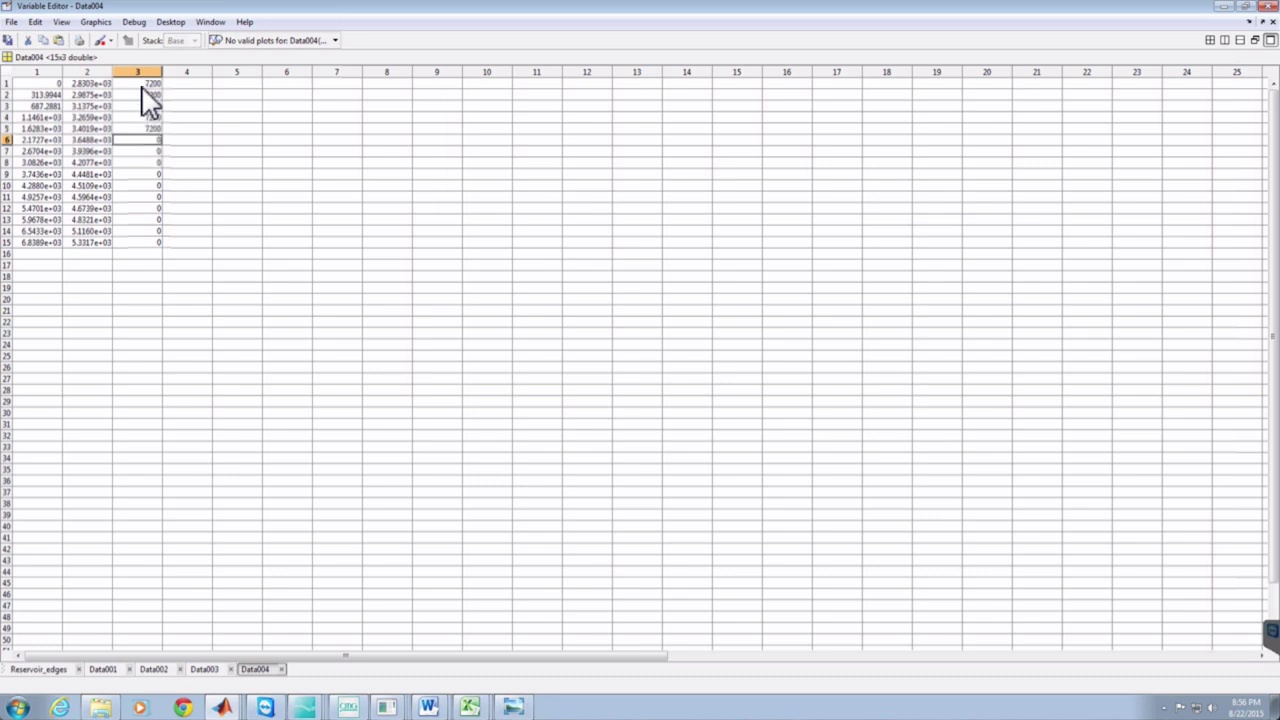
- Copy the five 7200 values and paste them into rows 6 to 15 of Data004's third column
{"action": "left_click_drag", "start_coordinate": [141, 85], "coordinate": [141, 123]}
{"action": "key", "text": "ctrl+c"}
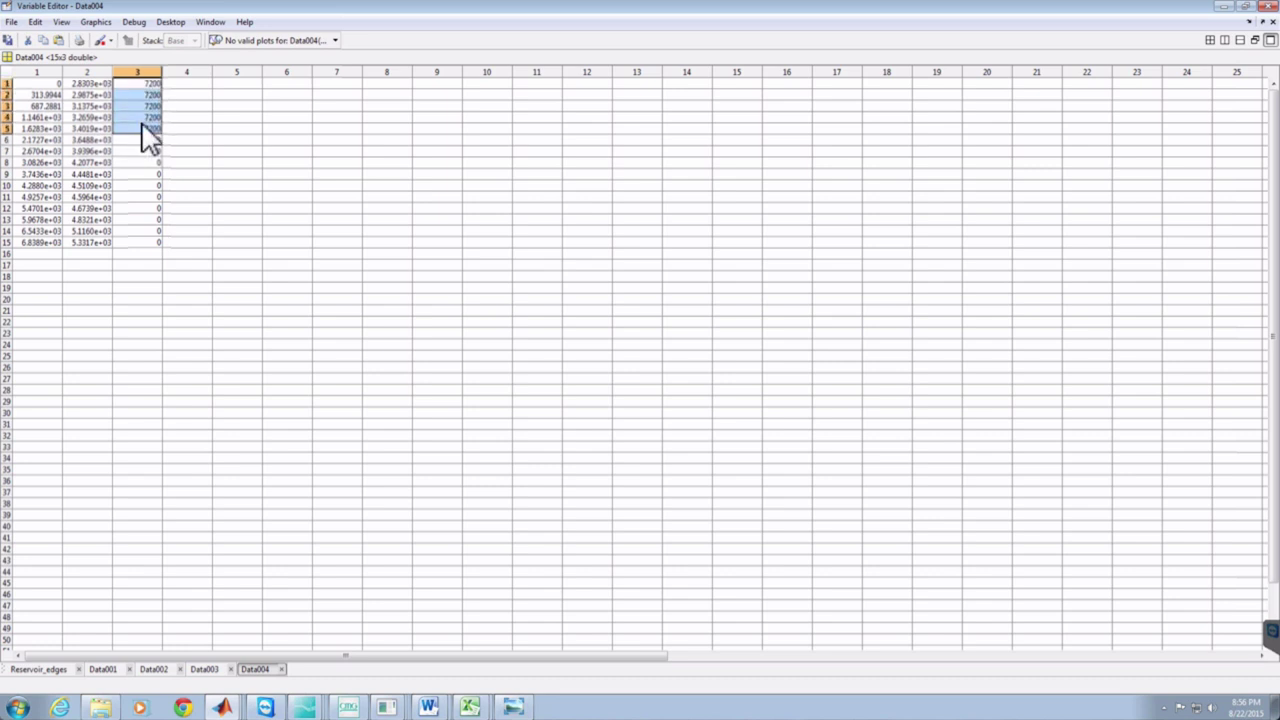
{"action": "left_click", "coordinate": [144, 138]}
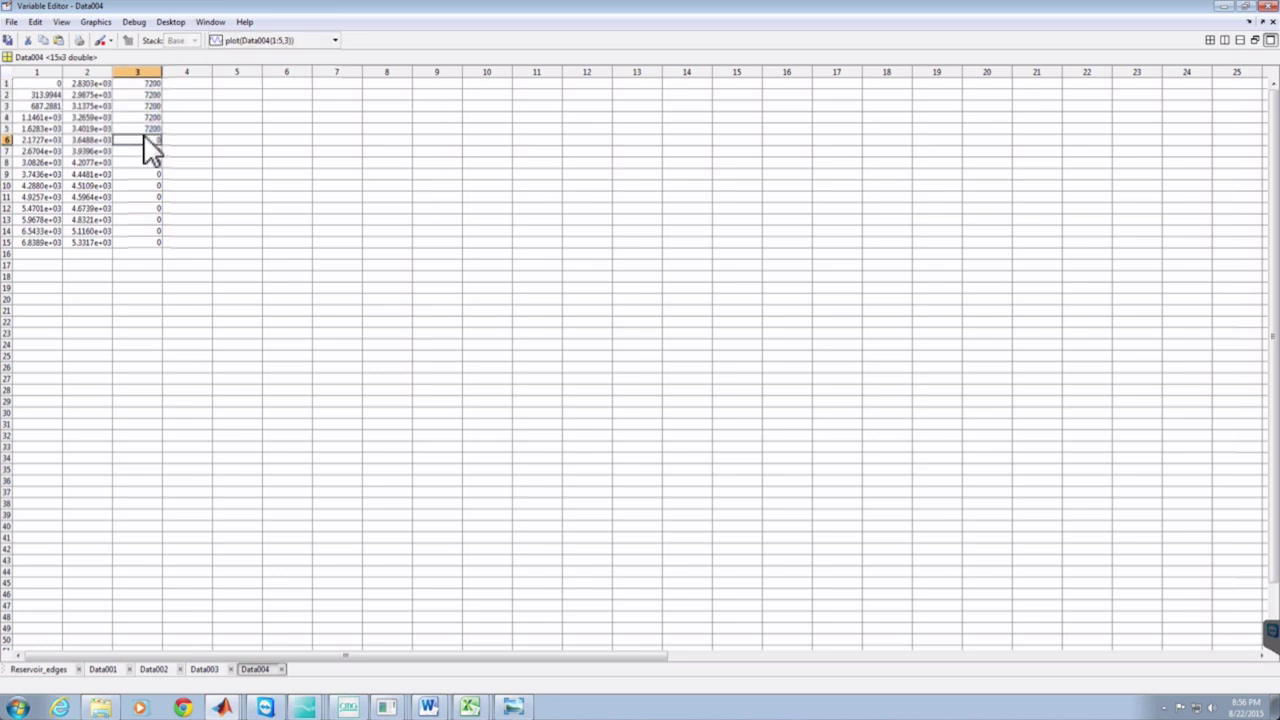
{"action": "left_click_drag", "start_coordinate": [146, 143], "coordinate": [162, 244]}
{"action": "key", "text": "ctrl+v"}
{"action": "key", "text": "ctrl+v"}
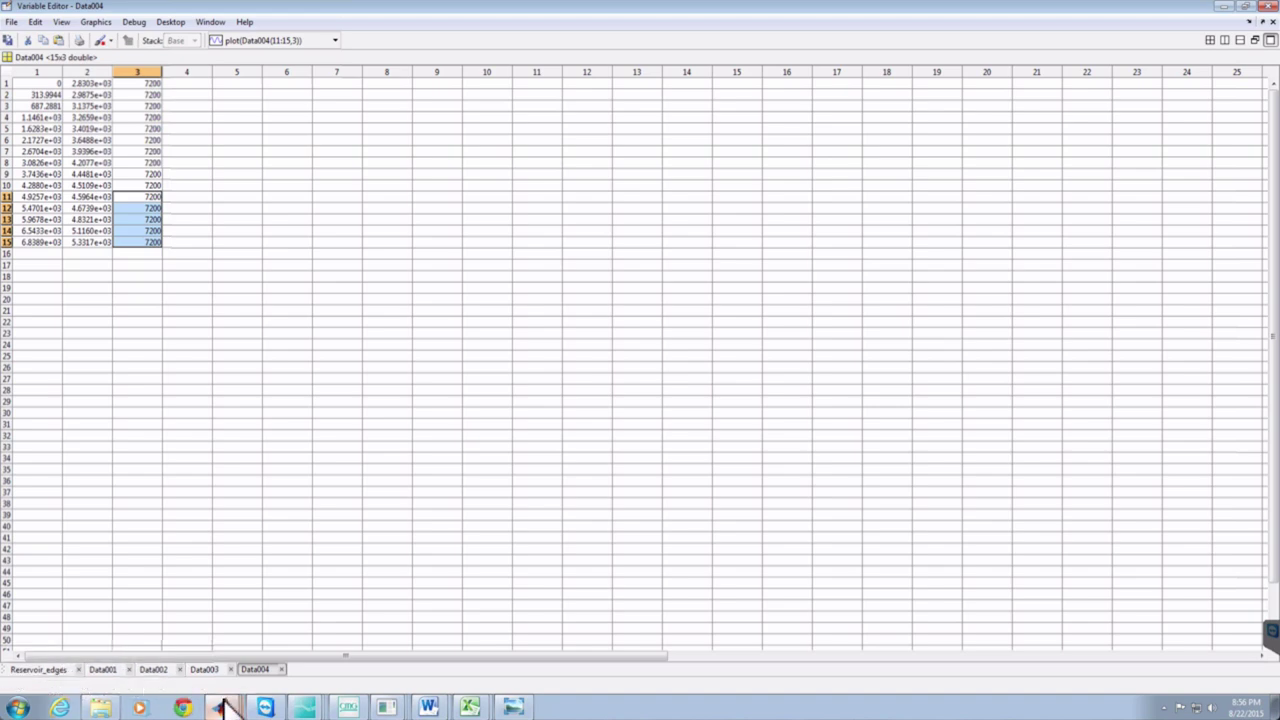
- Open Data005 from the Grabit window and set the negative value in row 1 of its first column to 0
{"action": "left_click", "coordinate": [222, 704]}
{"action": "left_click", "coordinate": [203, 650]}
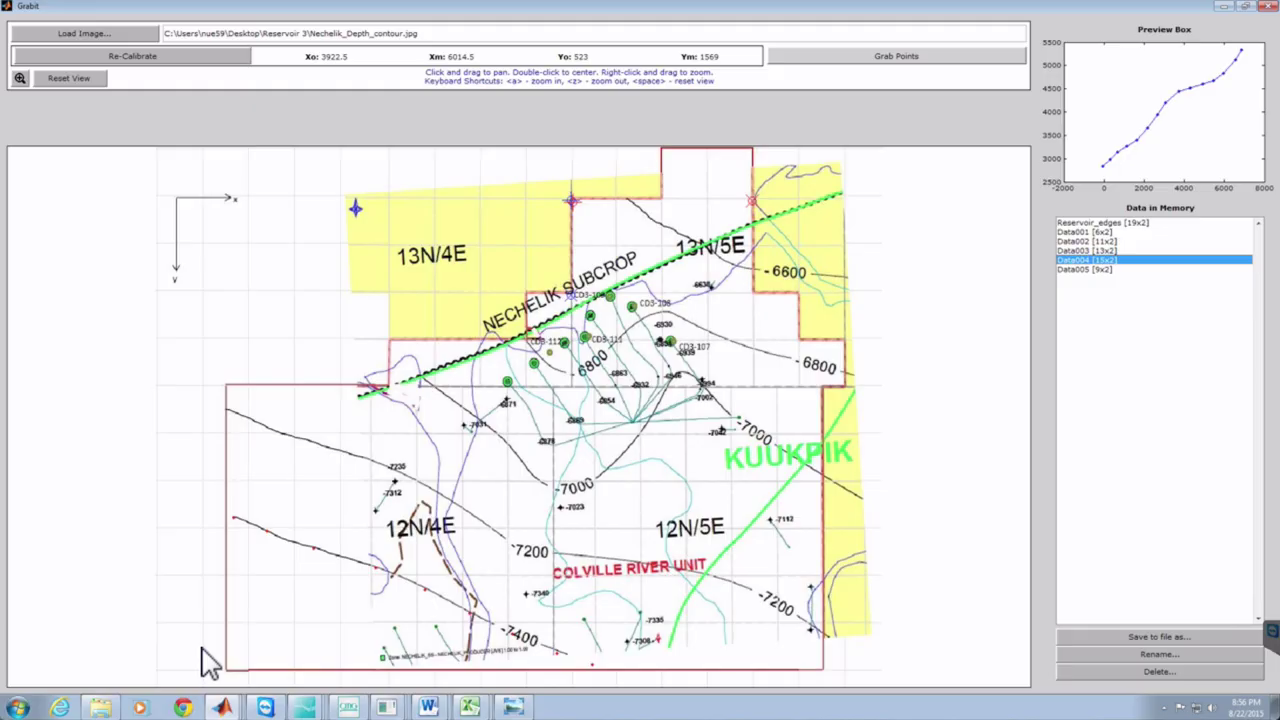
{"action": "left_click", "coordinate": [1092, 270]}
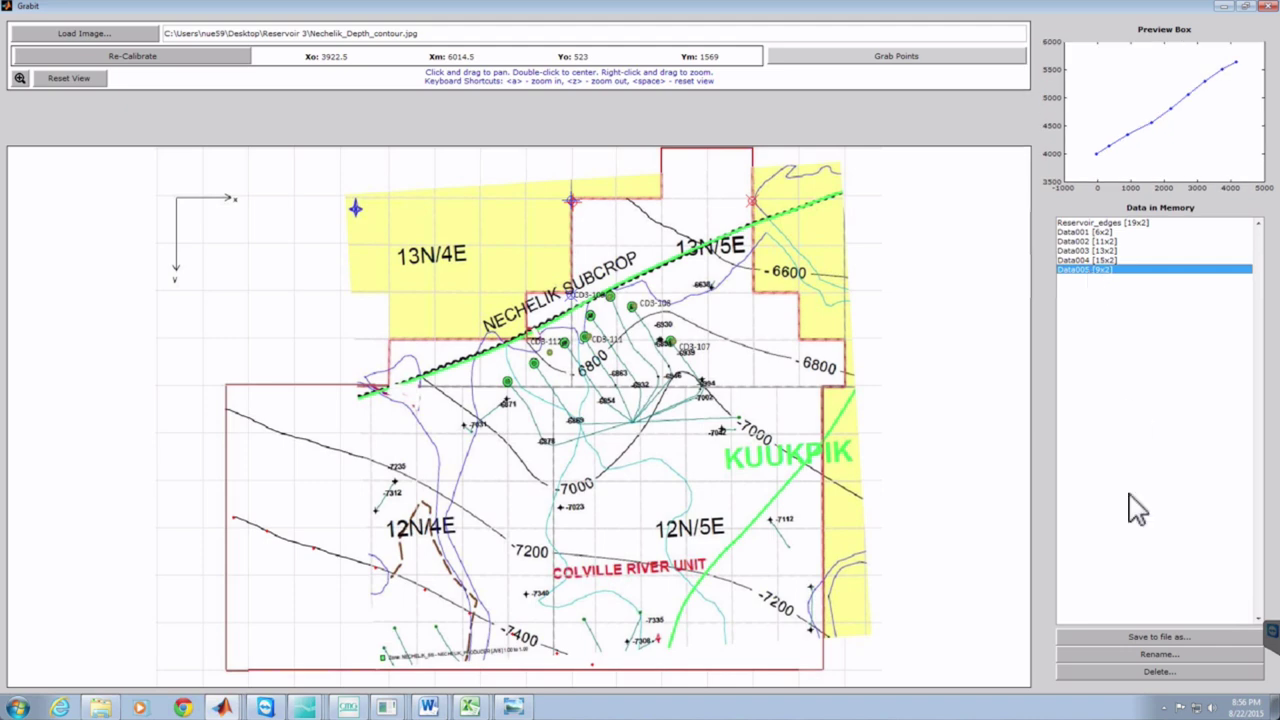
{"action": "double_click", "coordinate": [1110, 272]}
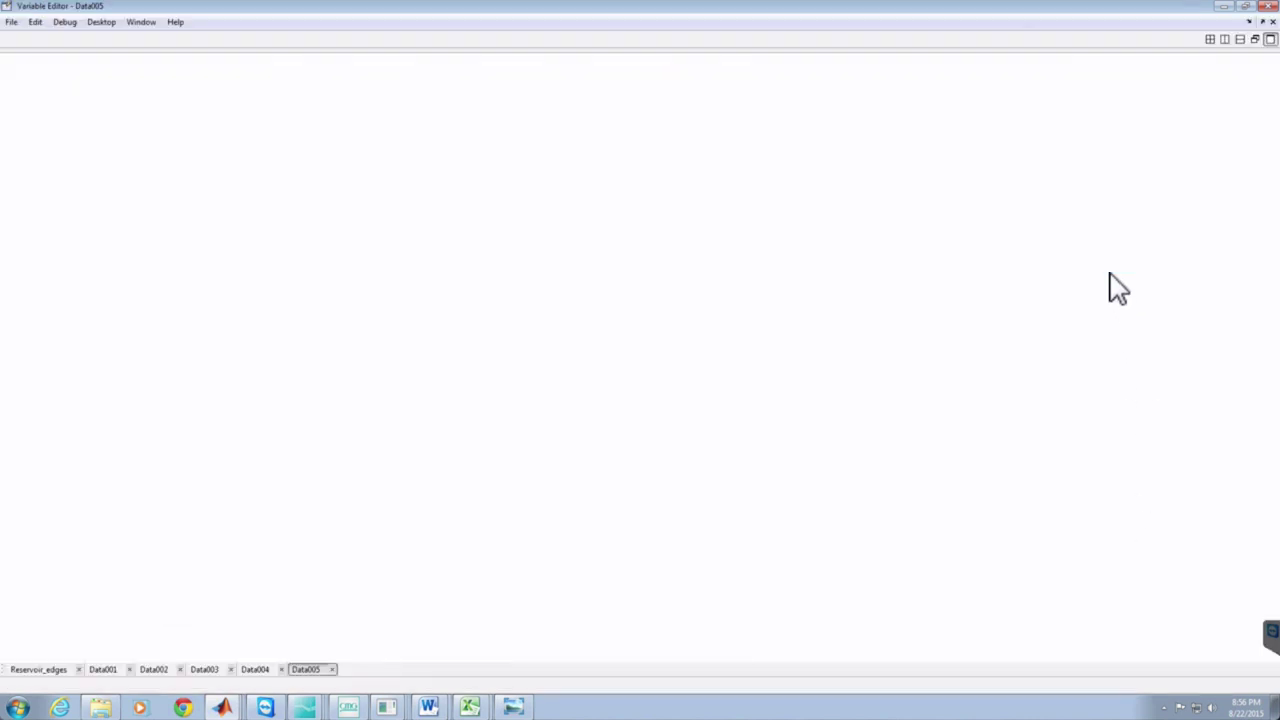
{"action": "left_click", "coordinate": [55, 105]}
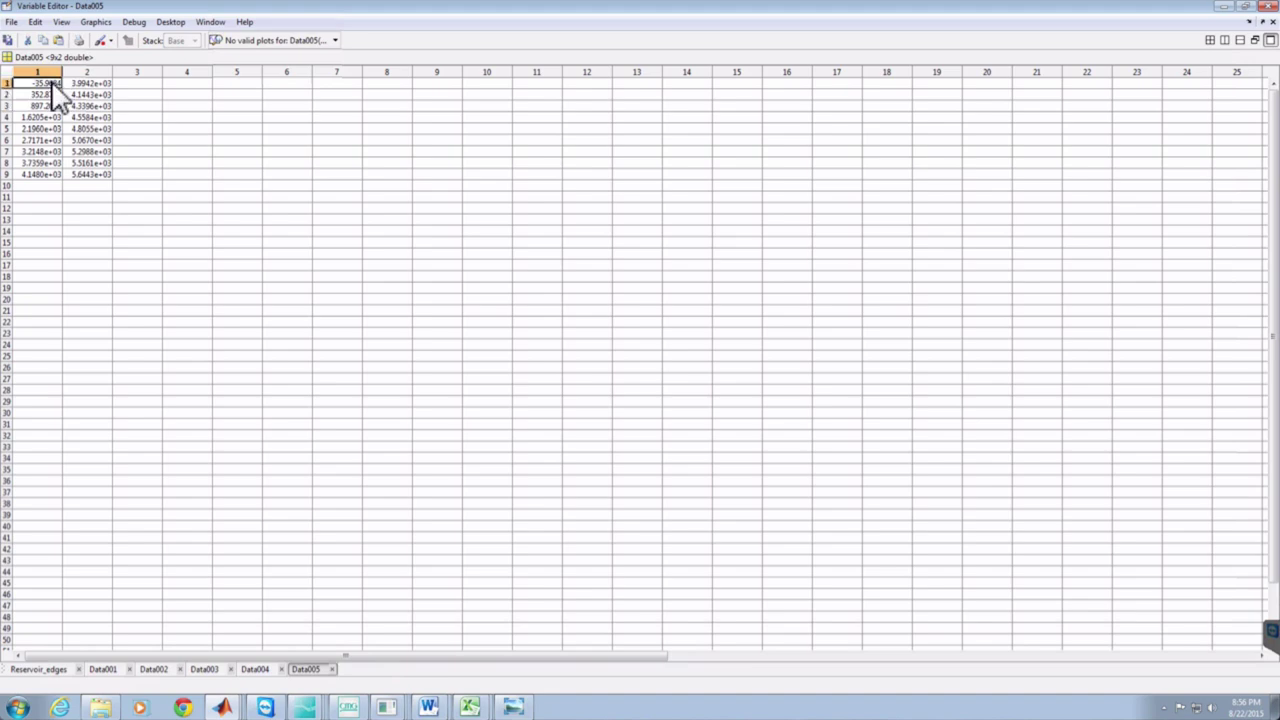
{"action": "type", "text": "0"}
- Enter the depth 7400 in rows 1 to 4 of Data005's third column
{"action": "left_click", "coordinate": [128, 84]}
{"action": "double_click", "coordinate": [131, 86]}
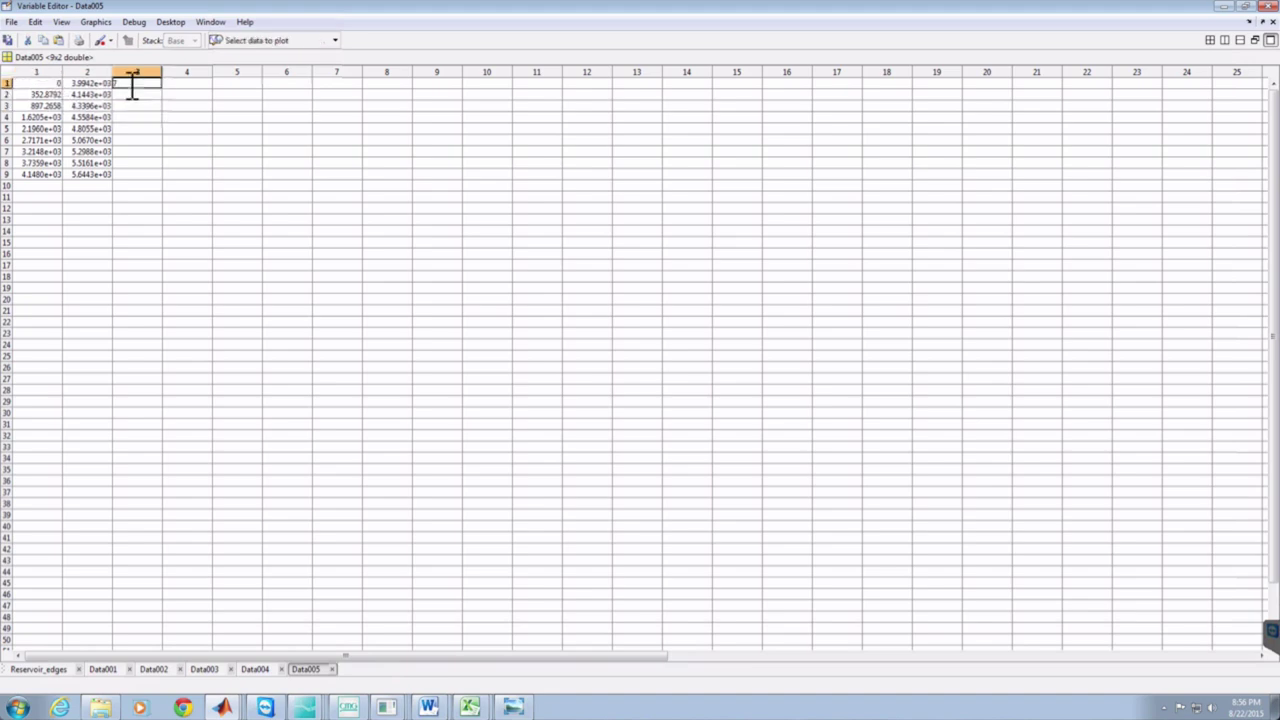
{"action": "type", "text": "7400"}
{"action": "key", "text": "Return"}
{"action": "type", "text": "74"}
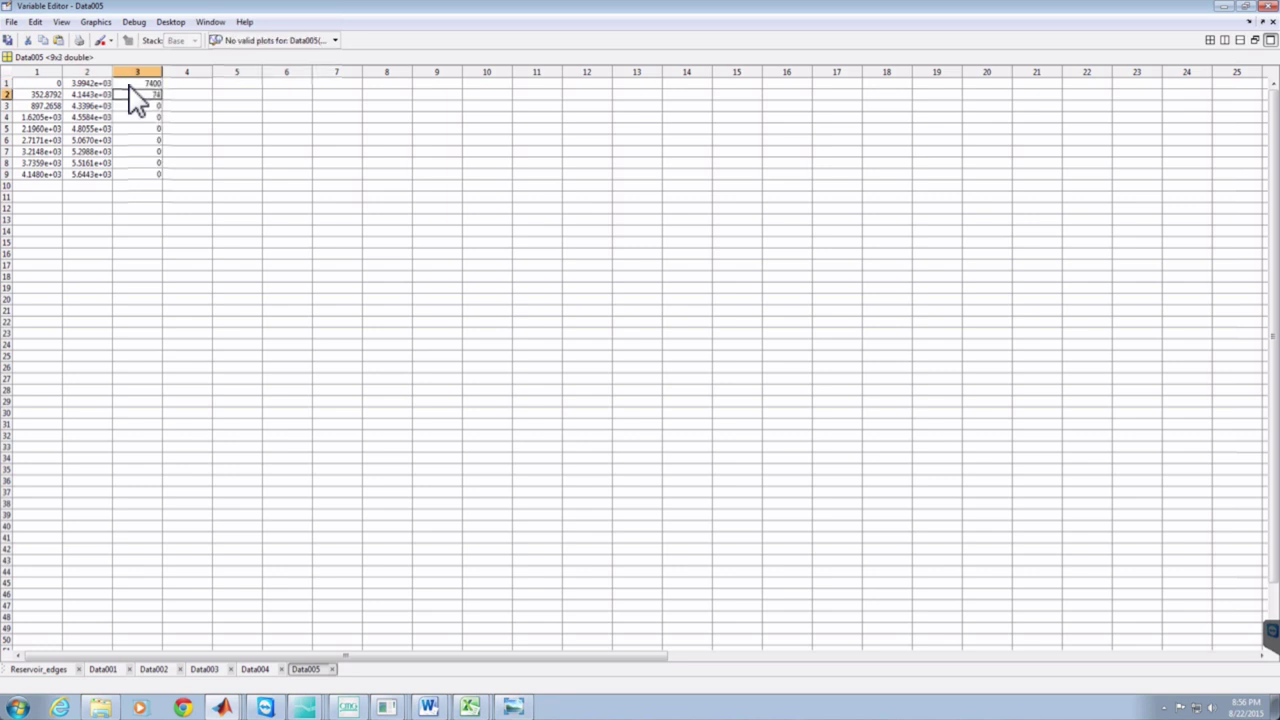
{"action": "type", "text": "00"}
{"action": "key", "text": "Return"}
{"action": "key", "text": "Return"}
{"action": "type", "text": "7400"}
{"action": "key", "text": "Return"}
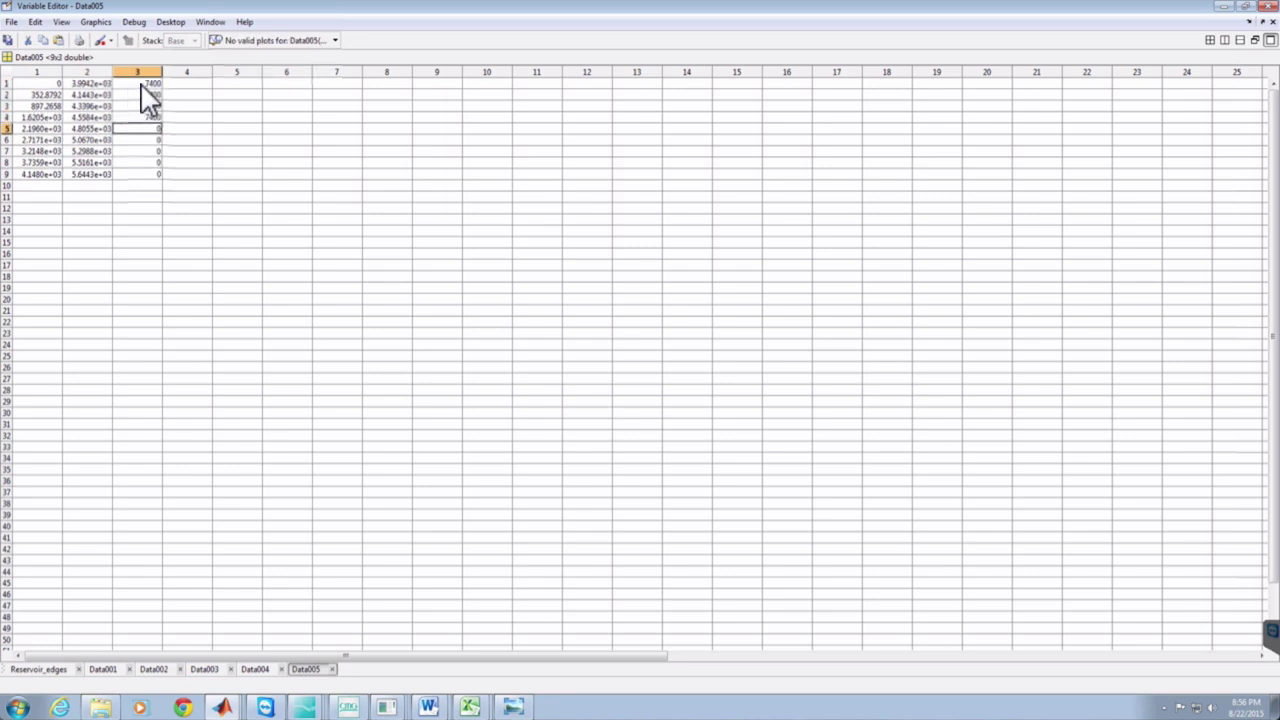
- Copy the four 7400 values into rows 5 to 8 of Data005's third column and enter 7400 in row 9
{"action": "left_click_drag", "start_coordinate": [140, 84], "coordinate": [145, 113]}
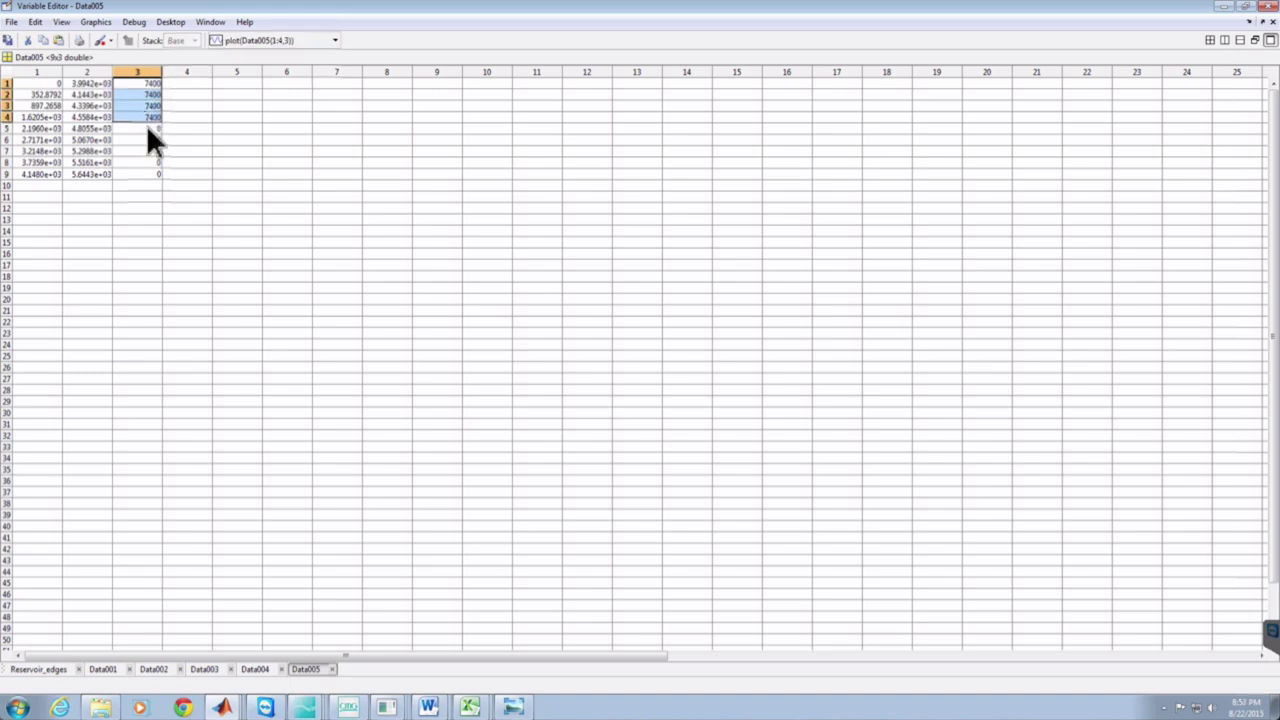
{"action": "left_click", "coordinate": [146, 127]}
{"action": "left_click_drag", "start_coordinate": [147, 128], "coordinate": [156, 170]}
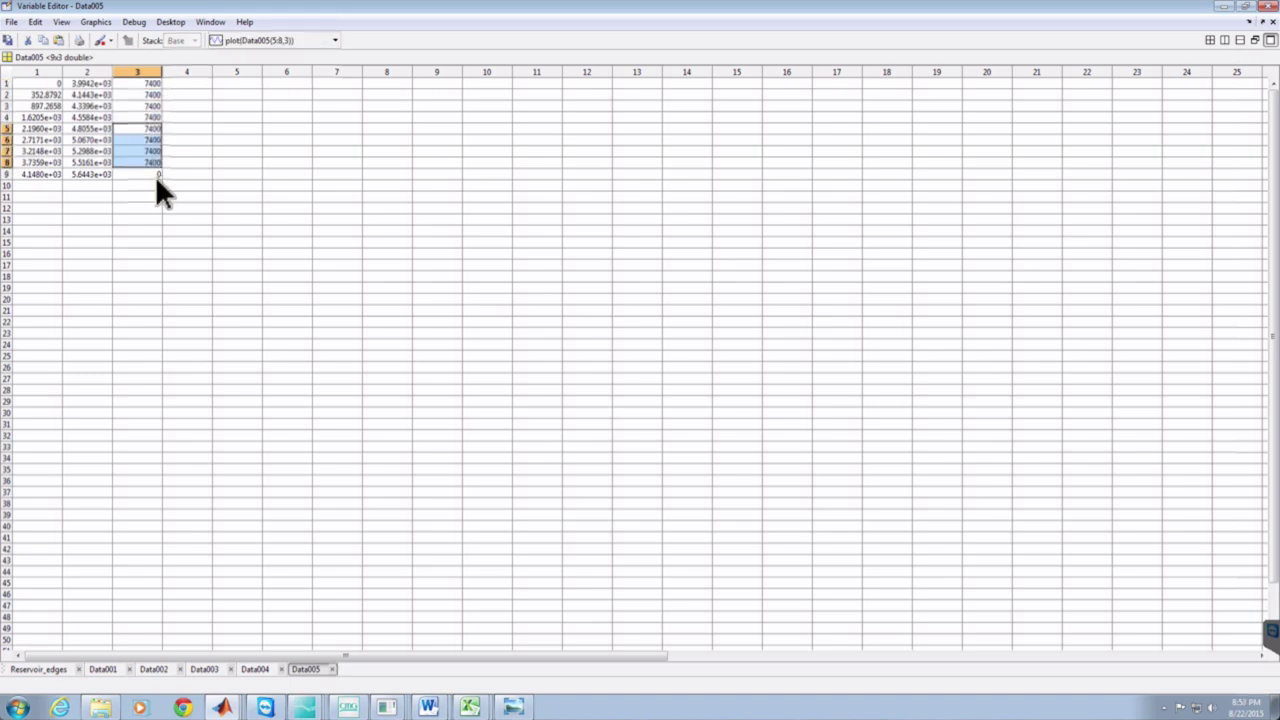
{"action": "type", "text": "7400"}
{"action": "left_click", "coordinate": [155, 175]}
{"action": "double_click", "coordinate": [158, 175]}
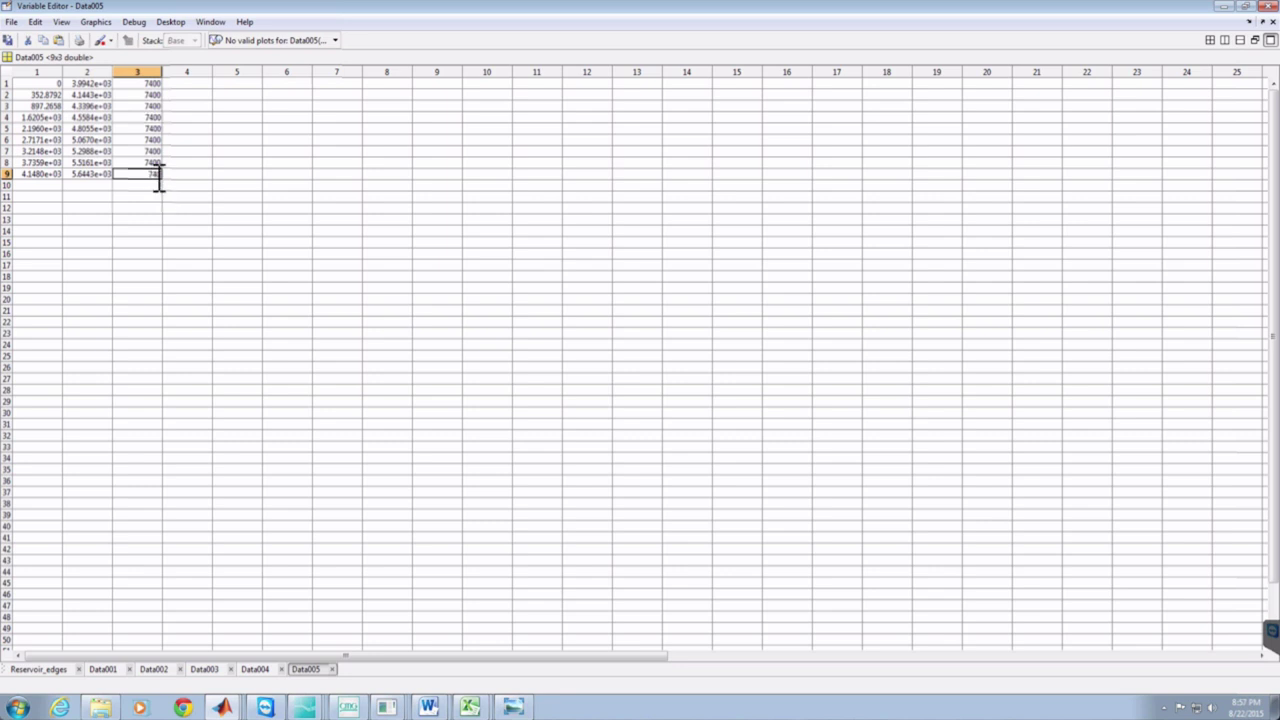
{"action": "type", "text": "7400"}
{"action": "key", "text": "Return"}
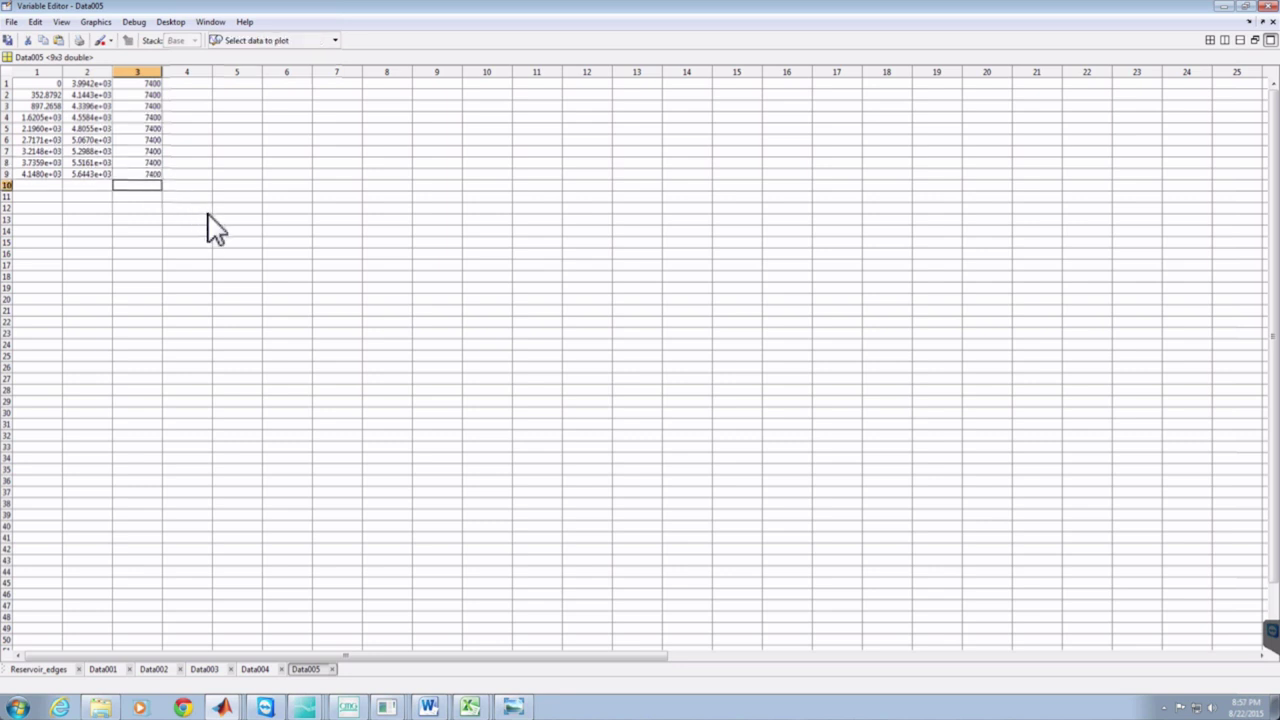
- Copy all three columns of Data002's rows 1 to 11 and paste them into Data001 starting at row 7
{"action": "left_click", "coordinate": [108, 670]}
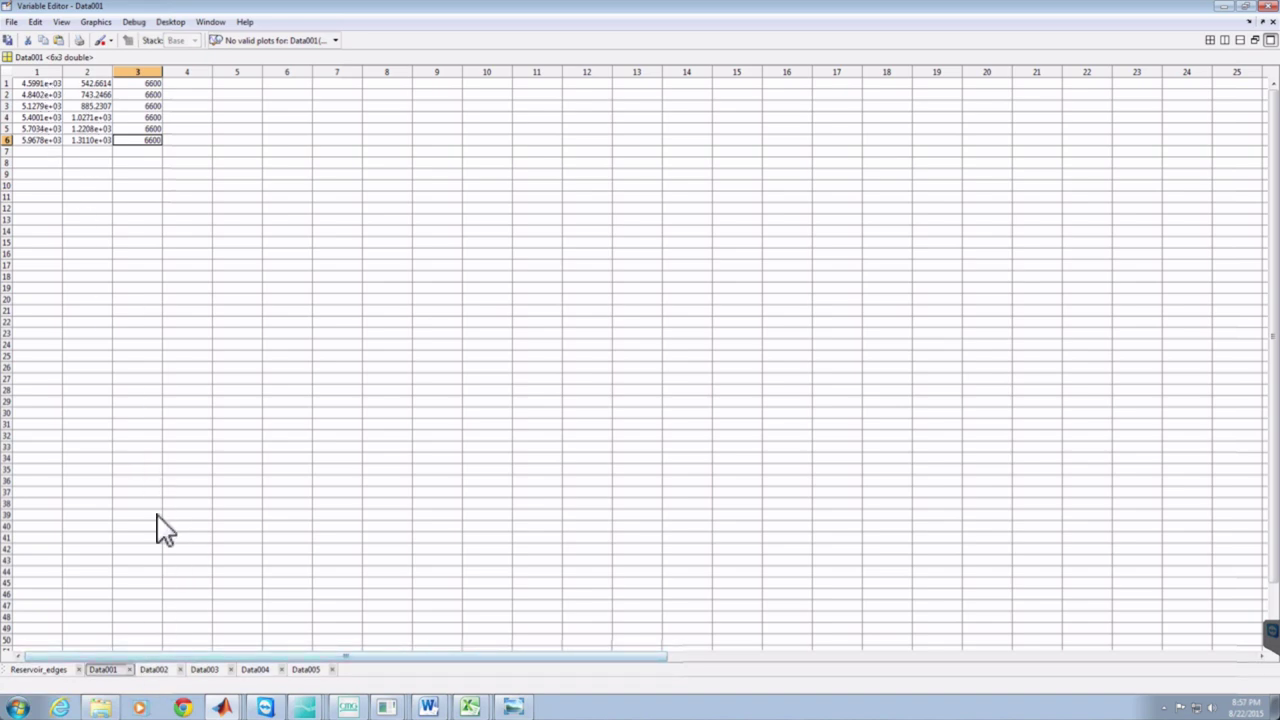
{"action": "left_click_drag", "start_coordinate": [154, 674], "coordinate": [155, 676]}
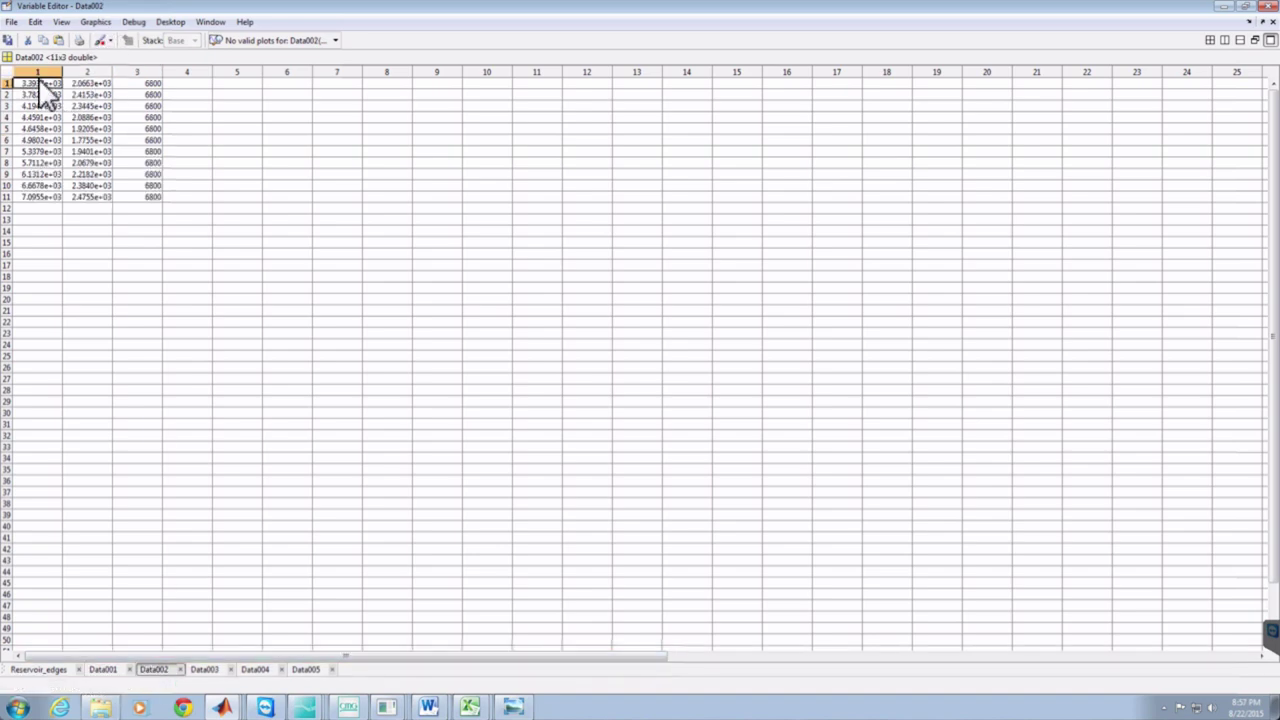
{"action": "left_click_drag", "start_coordinate": [37, 79], "coordinate": [134, 199]}
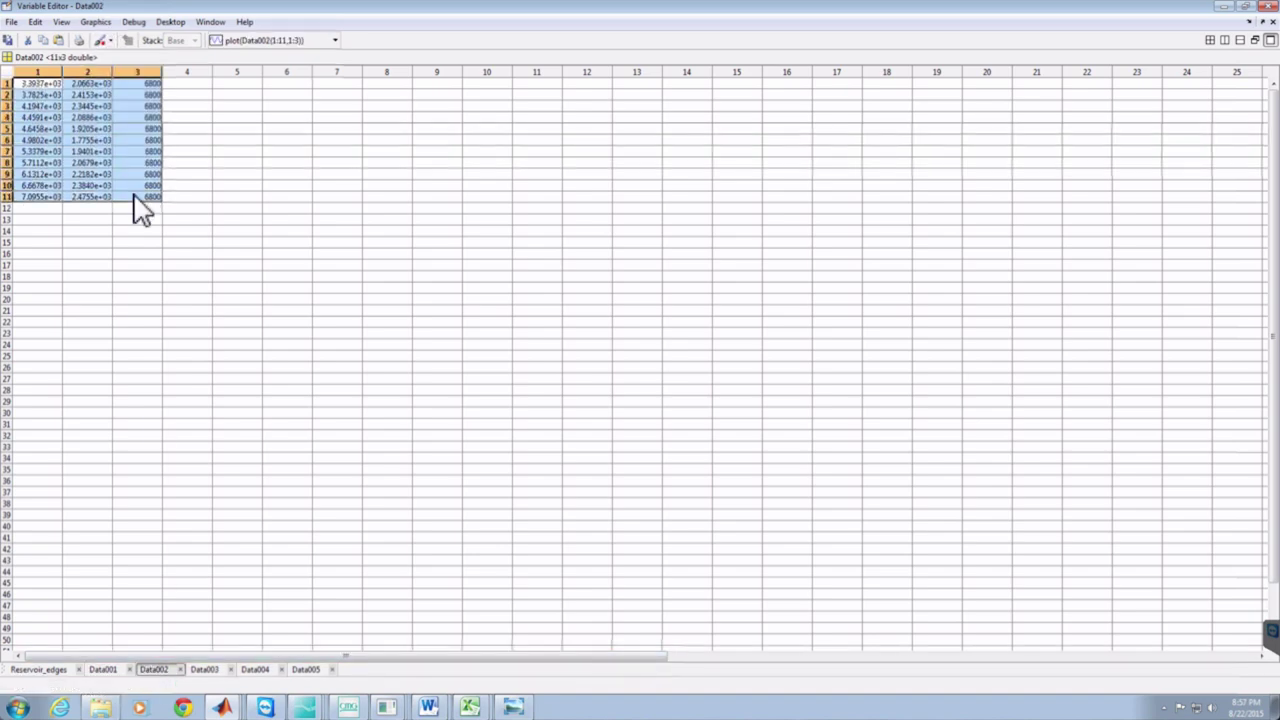
{"action": "left_click", "coordinate": [104, 671]}
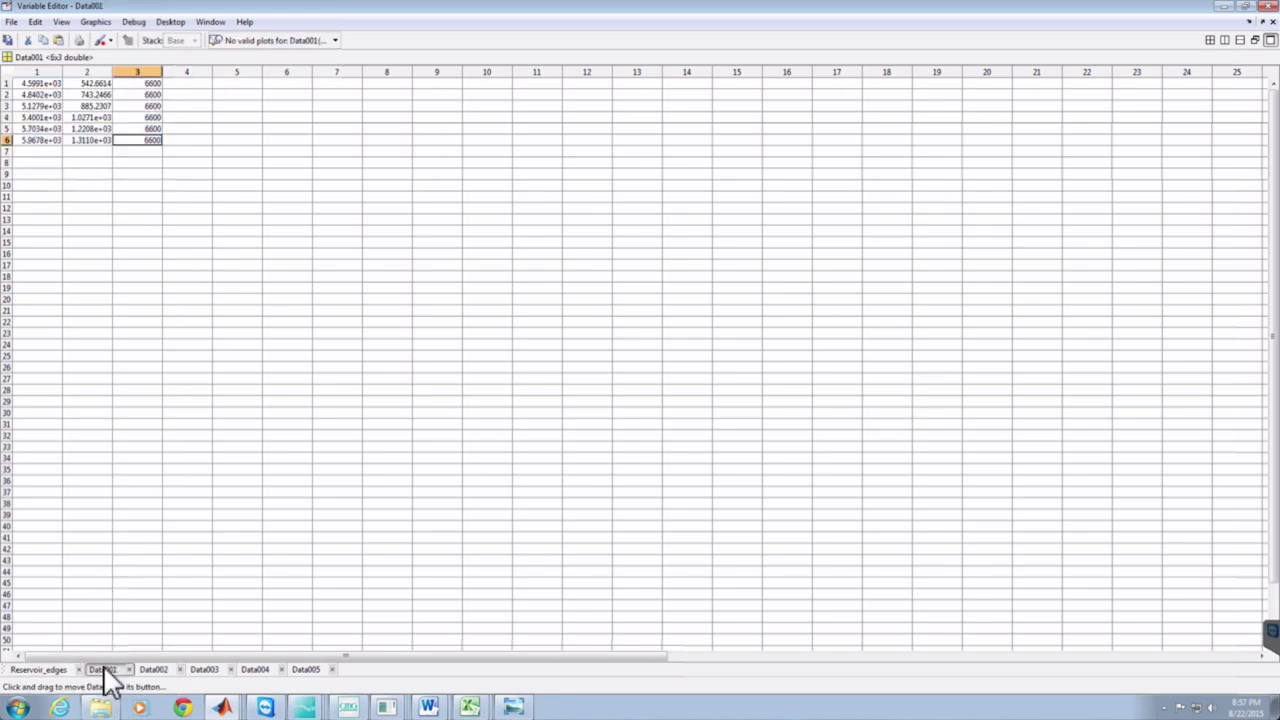
{"action": "type", "text": "0"}
{"action": "left_click", "coordinate": [35, 152]}
{"action": "key", "text": "ctrl+z"}
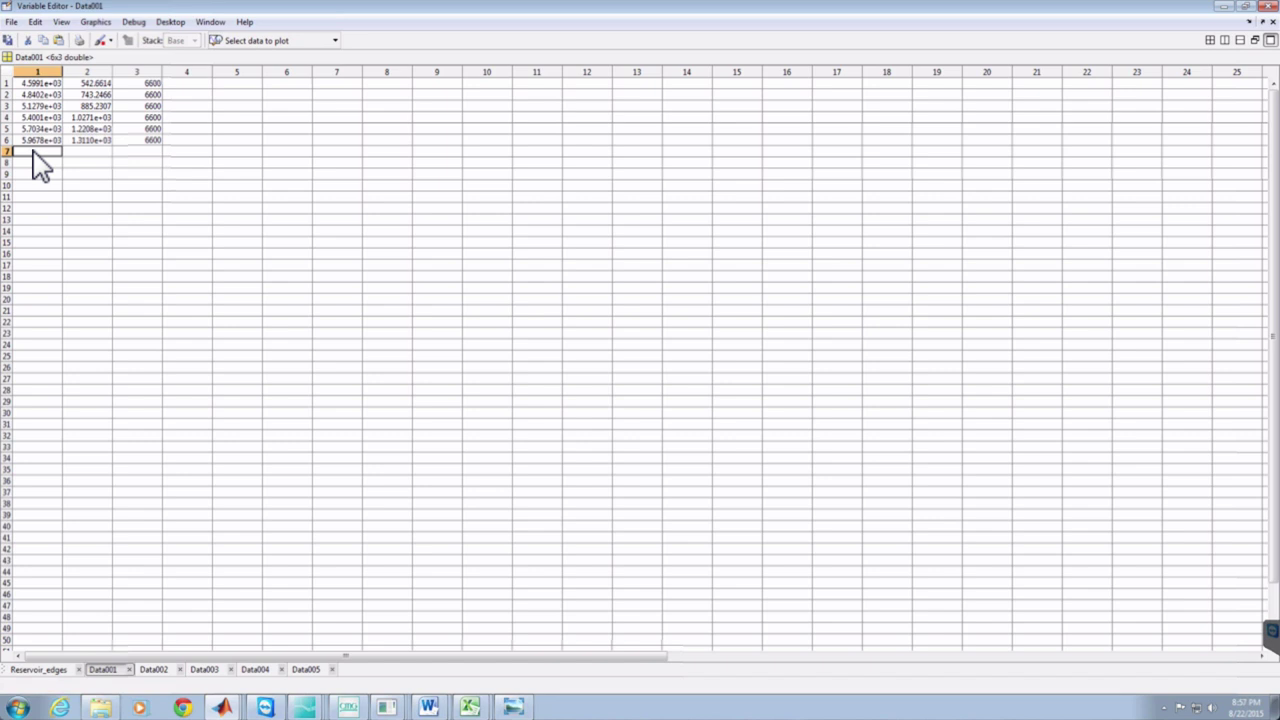
{"action": "type", "text": "3.3937e+03\t2.0663e+03\t6800 3.7825e+03\t2.4153e+03\t6800 4.1947e+03\t2.3445e+03\t6800 4.4591e+03\t2.0886e+03\t6800 4.6458e+03\t1.9205e+03\t6800 4.9802e+03\t1.7755e+03\t6800 5.3379e+03\t1.8401e+03\t6800 5.7112e+03\t2.0679e+03\t6800 6.1312e+03\t2.2182e+03\t6800 6.6678e+03\t2.3840e+03\t6800 7.0955e+03\t2.4755e+03\t6800"}
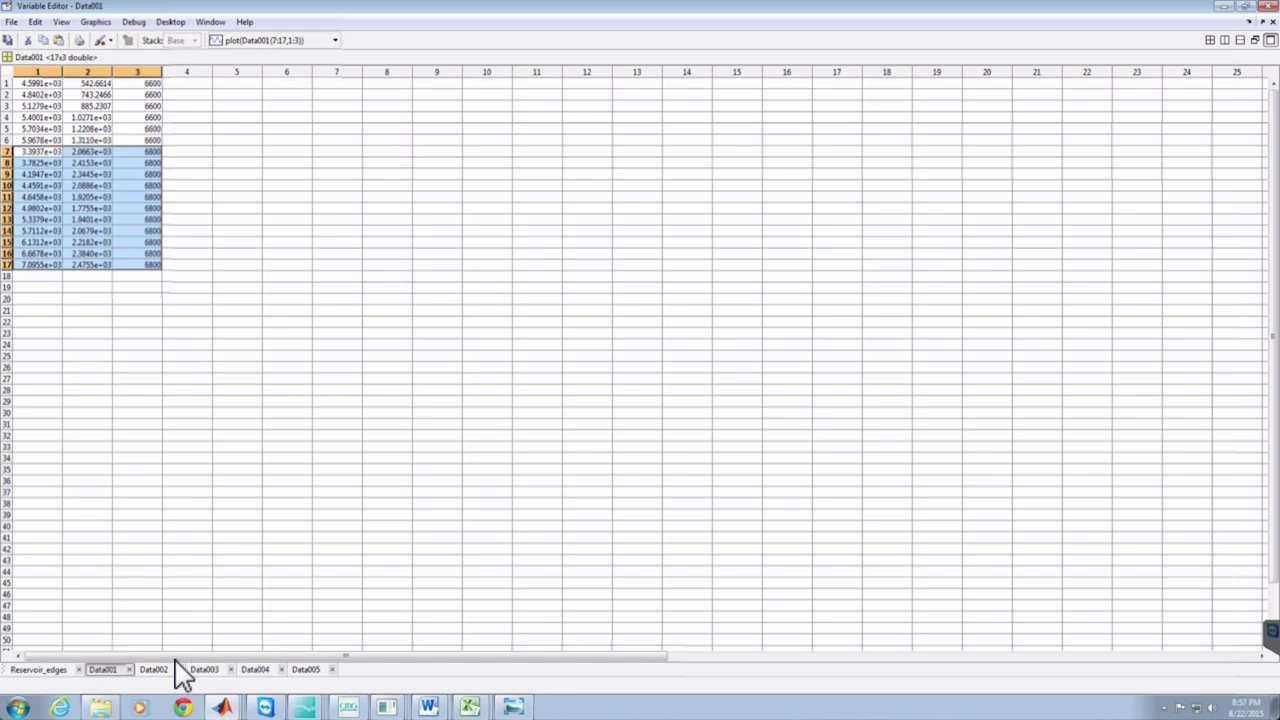
- Copy all three columns of Data003's rows 1 to 13 and paste them into Data001 starting at row 18
{"action": "left_click", "coordinate": [206, 670]}
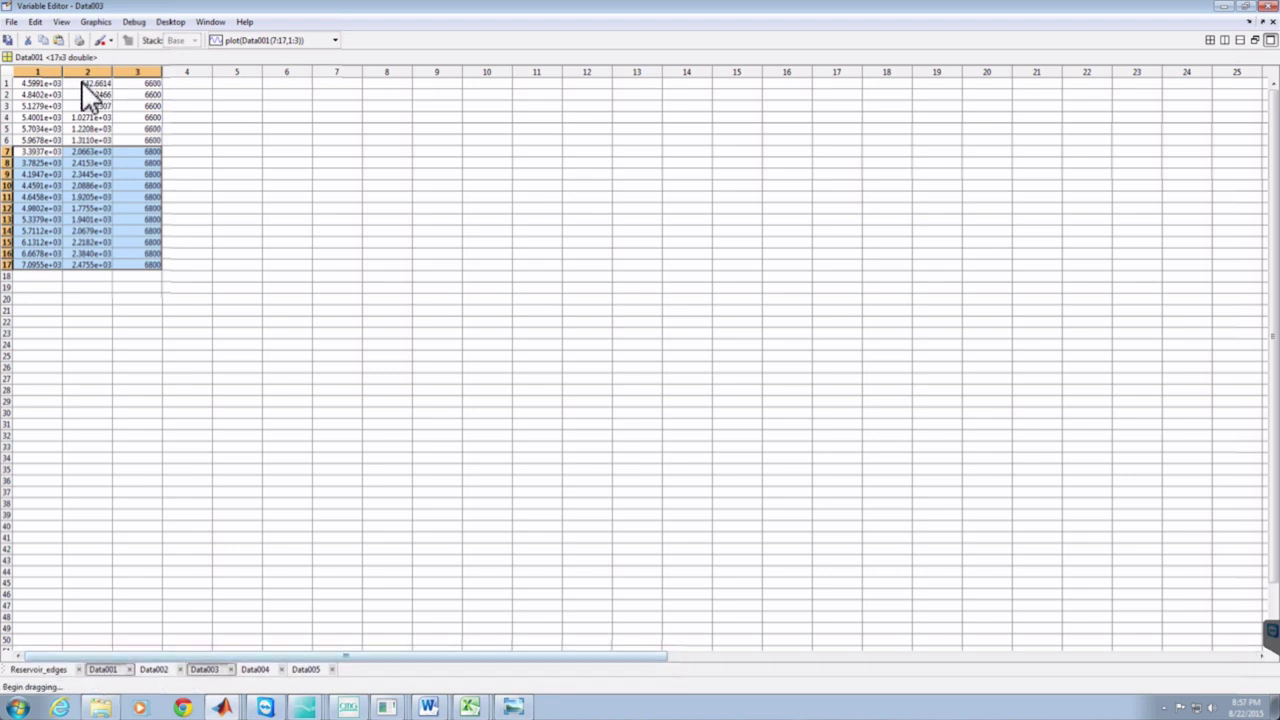
{"action": "key", "text": "ctrl+Home"}
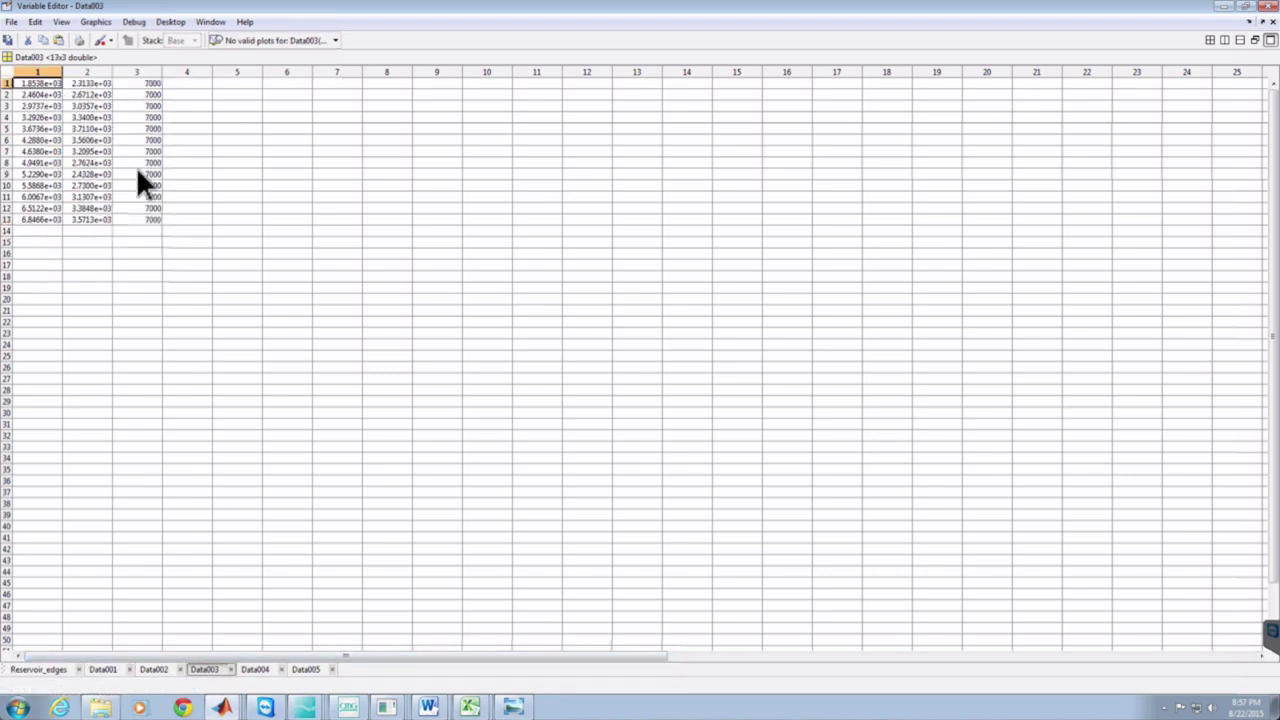
{"action": "left_click_drag", "start_coordinate": [136, 166], "coordinate": [149, 222]}
{"action": "key", "text": "ctrl+c"}
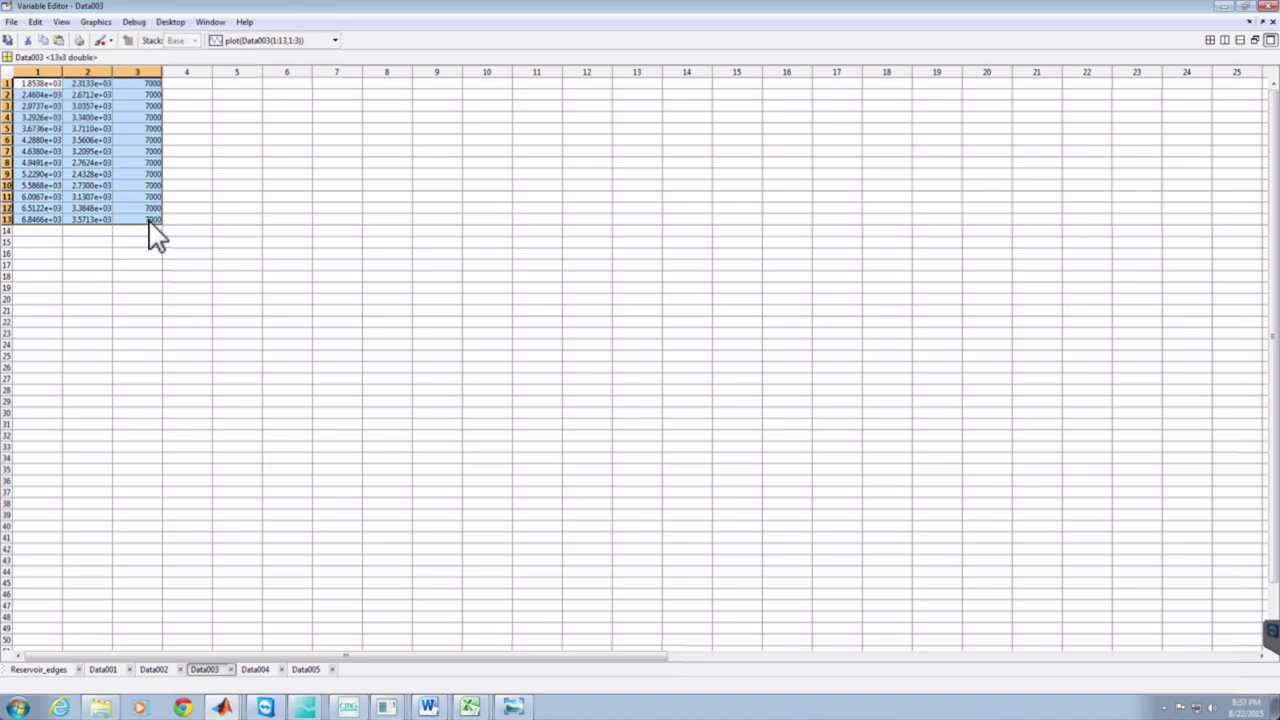
{"action": "left_click", "coordinate": [103, 669]}
{"action": "left_click", "coordinate": [40, 276]}
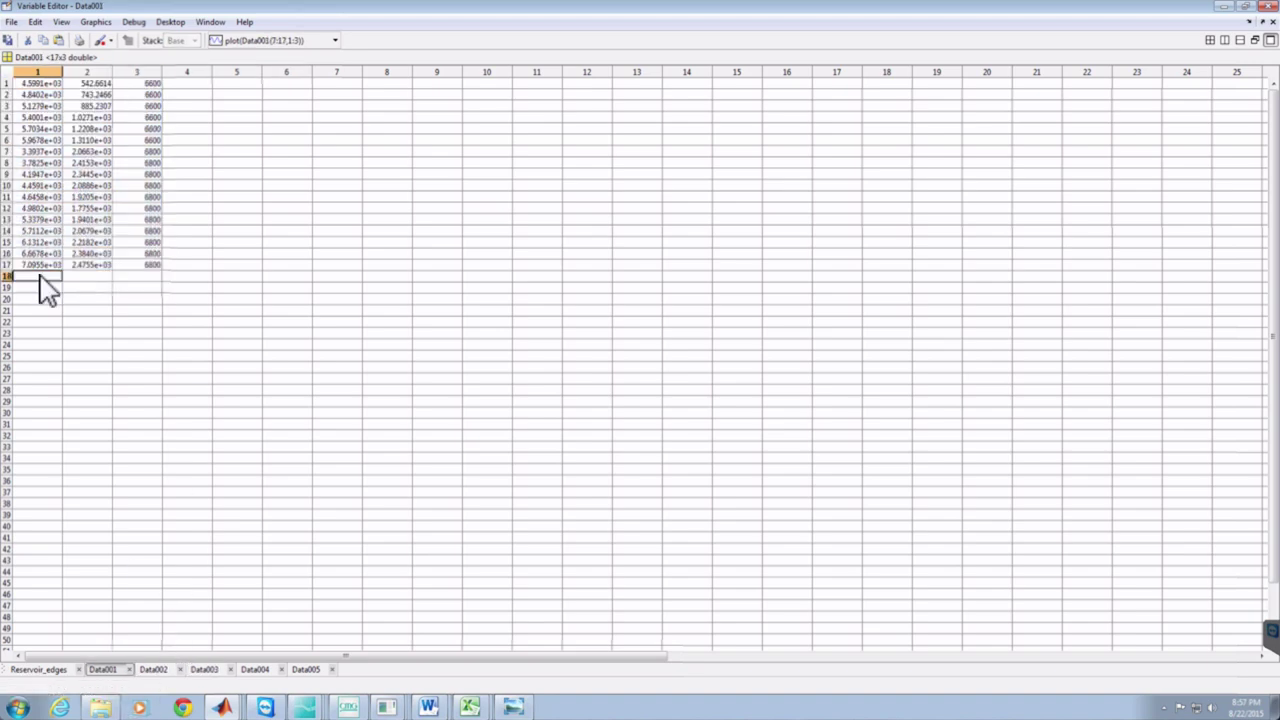
{"action": "key", "text": "ctrl+v"}
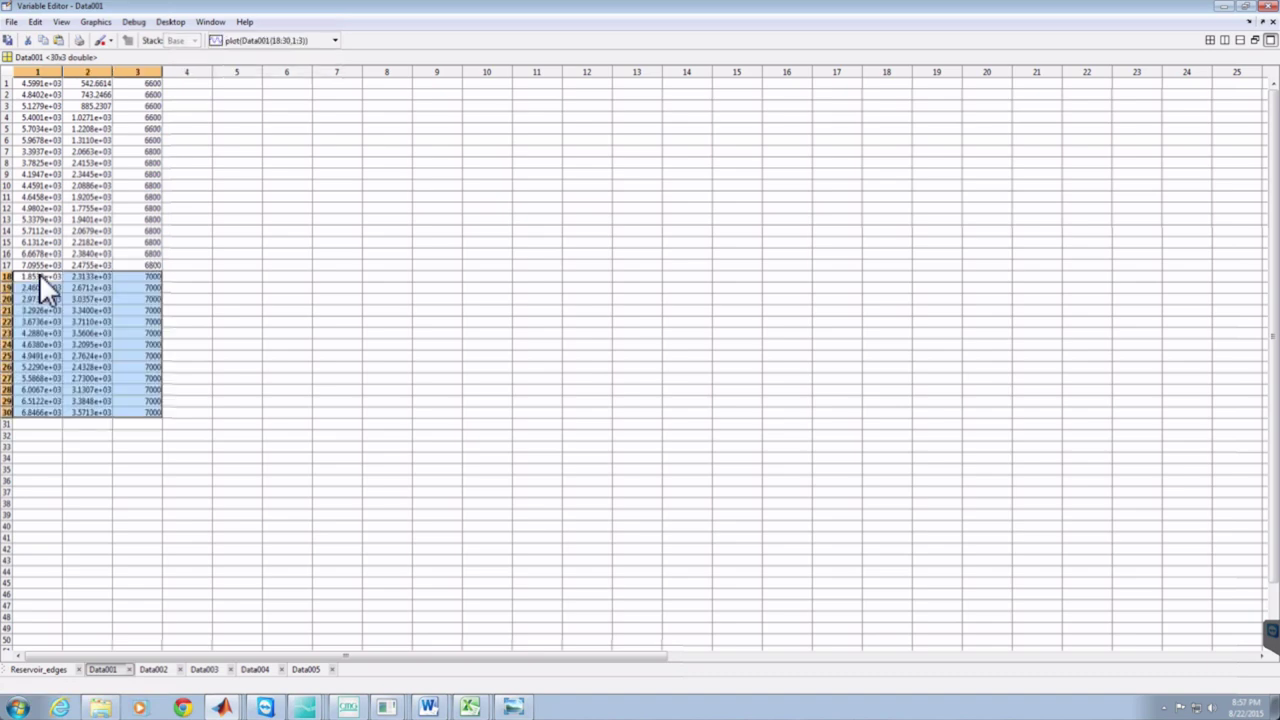
- Copy all three columns of Data004's rows 1 to 15 and paste them into Data001 starting at row 31
{"action": "left_click", "coordinate": [255, 669]}
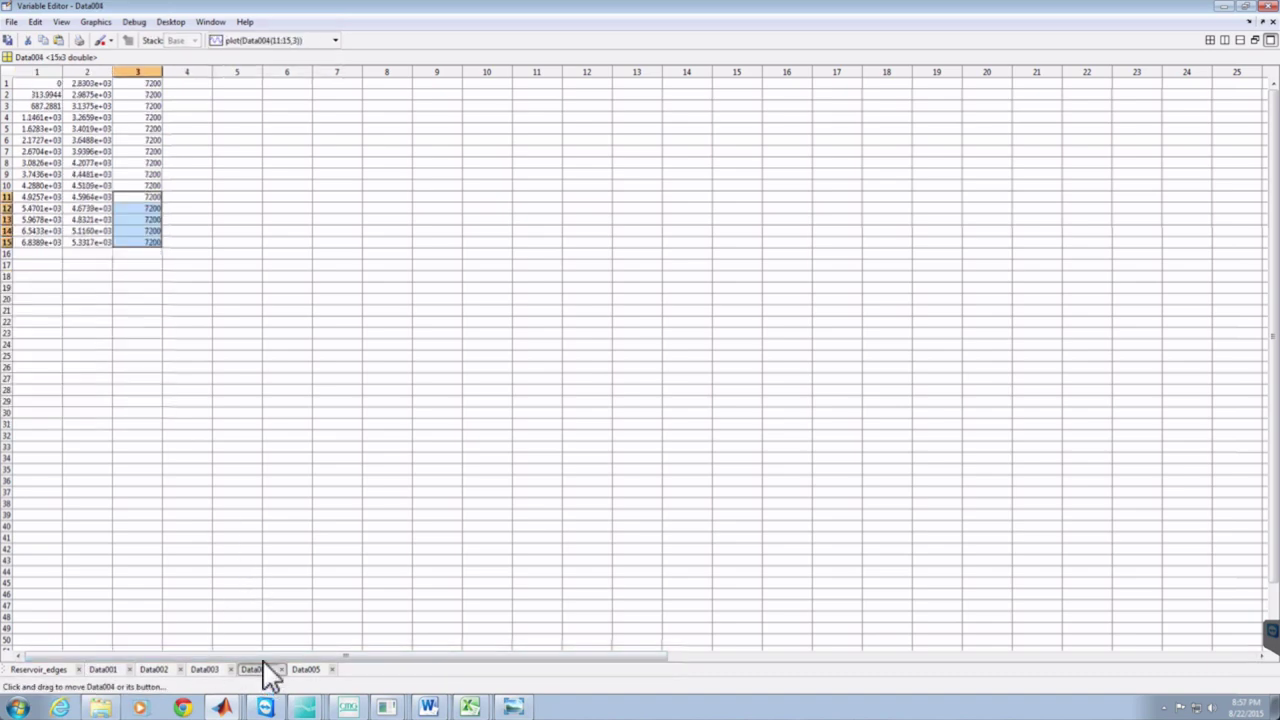
{"action": "left_click_drag", "start_coordinate": [40, 86], "coordinate": [150, 250]}
{"action": "key", "text": "ctrl+c"}
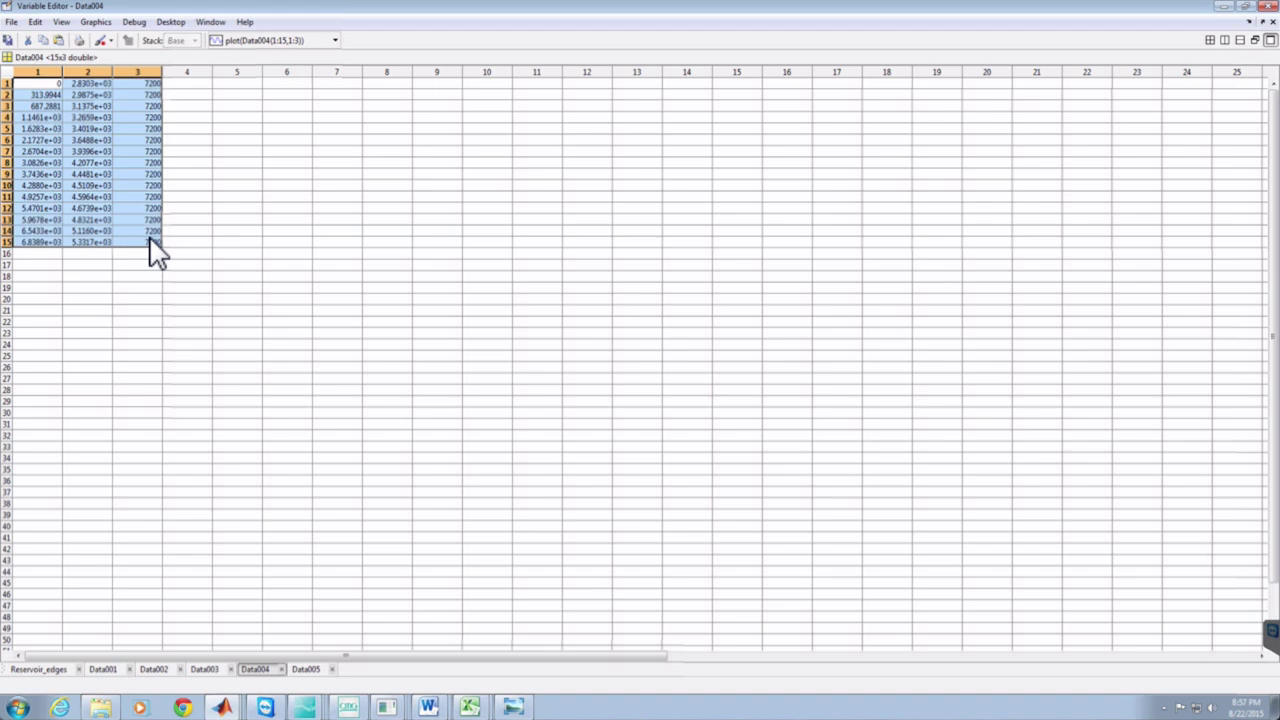
{"action": "left_click", "coordinate": [101, 669]}
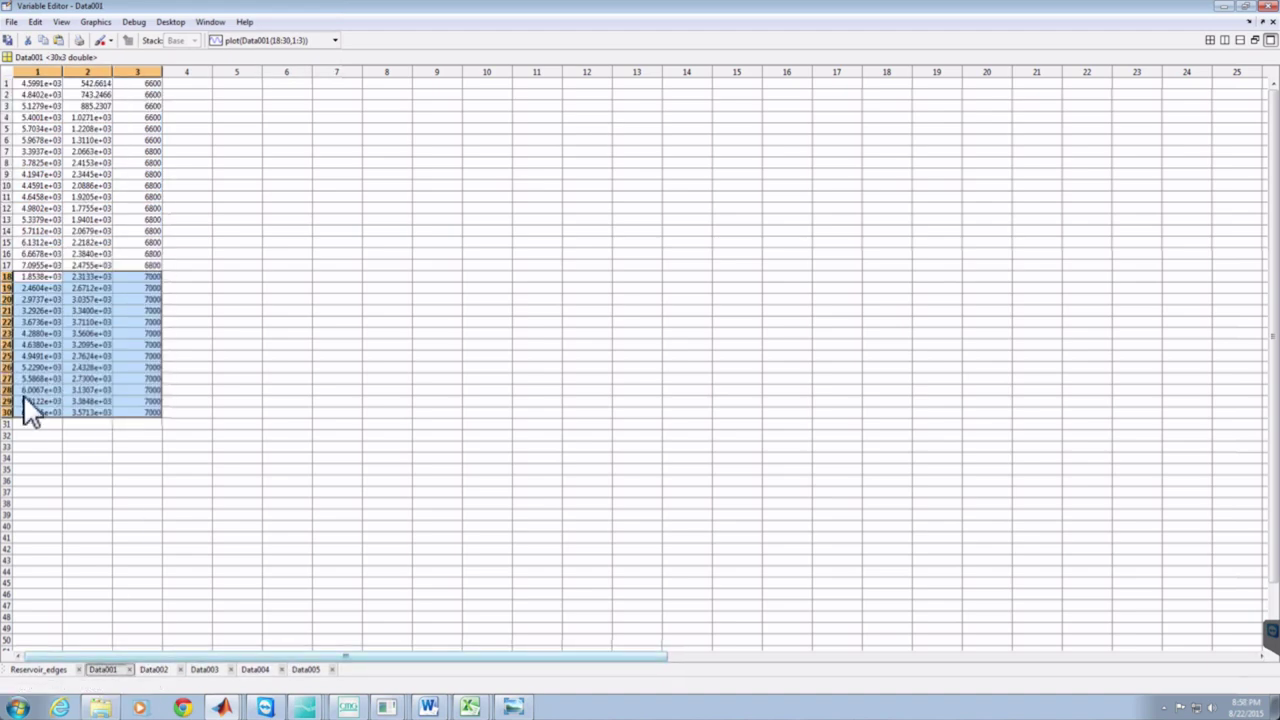
{"action": "left_click", "coordinate": [28, 426]}
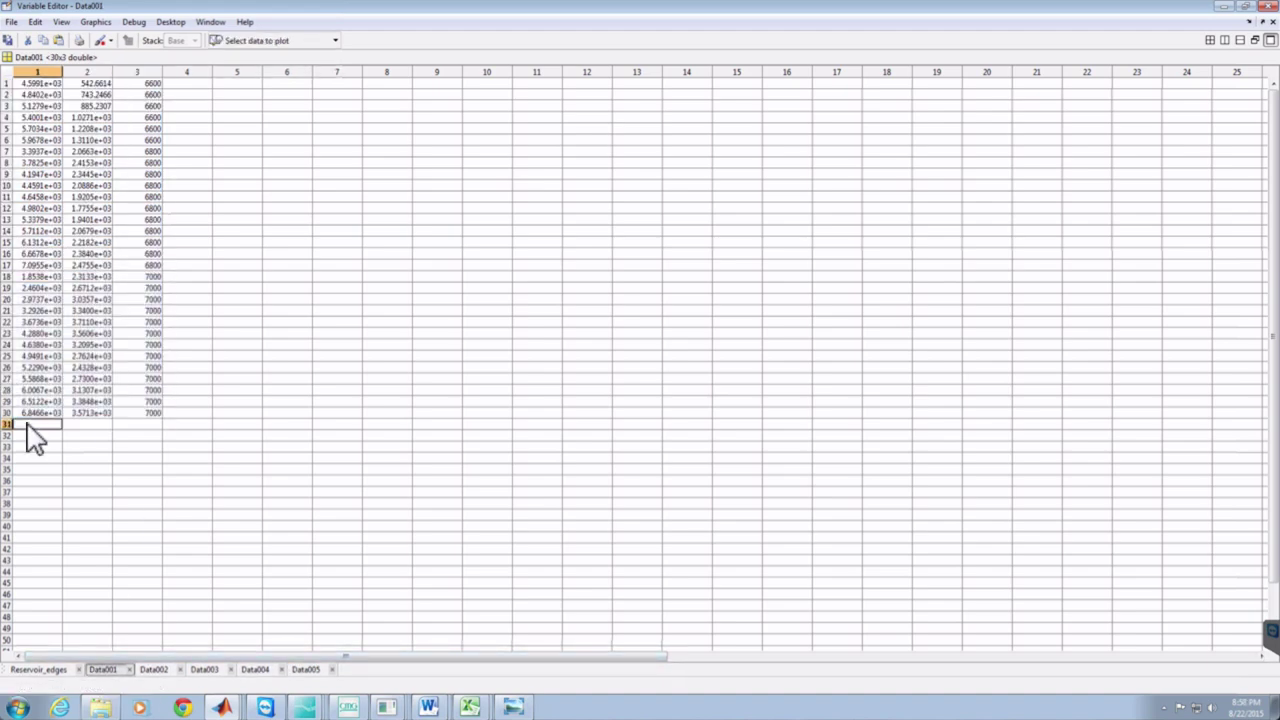
{"action": "key", "text": "ctrl+v"}
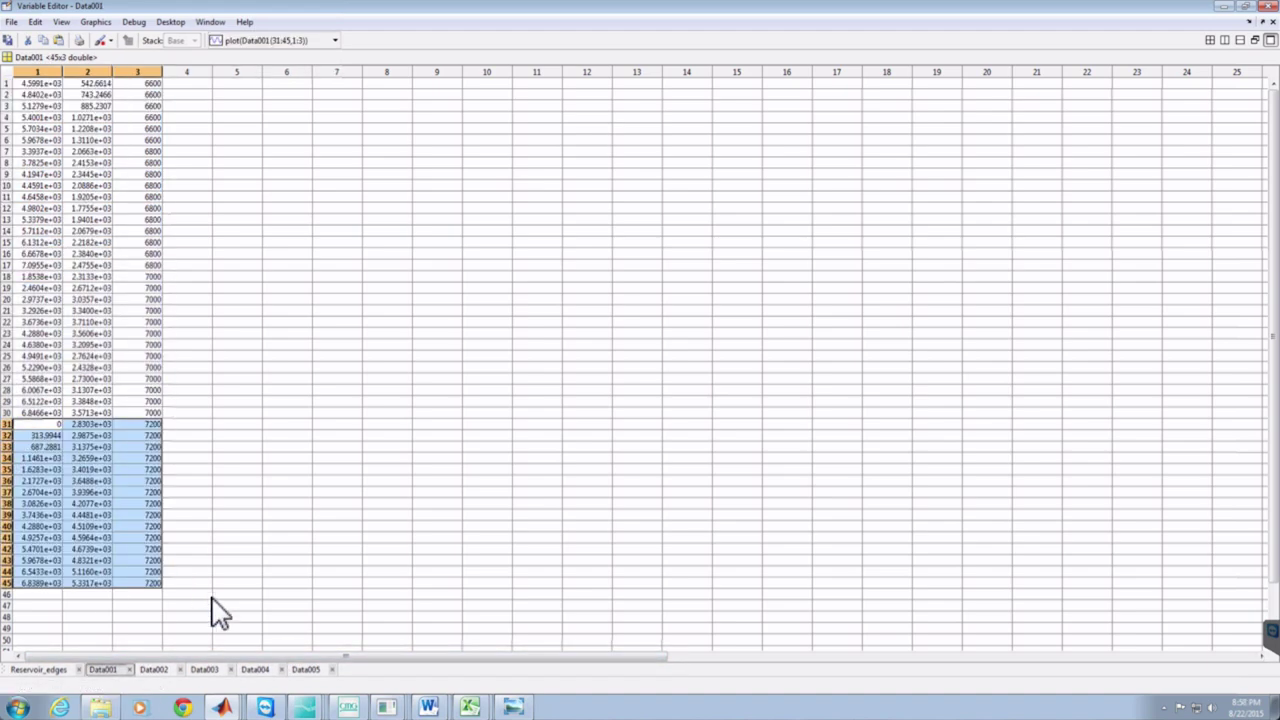
- Copy all three columns of Data005's rows 1 to 9 and paste them into Data001 starting at row 46
{"action": "left_click", "coordinate": [307, 669]}
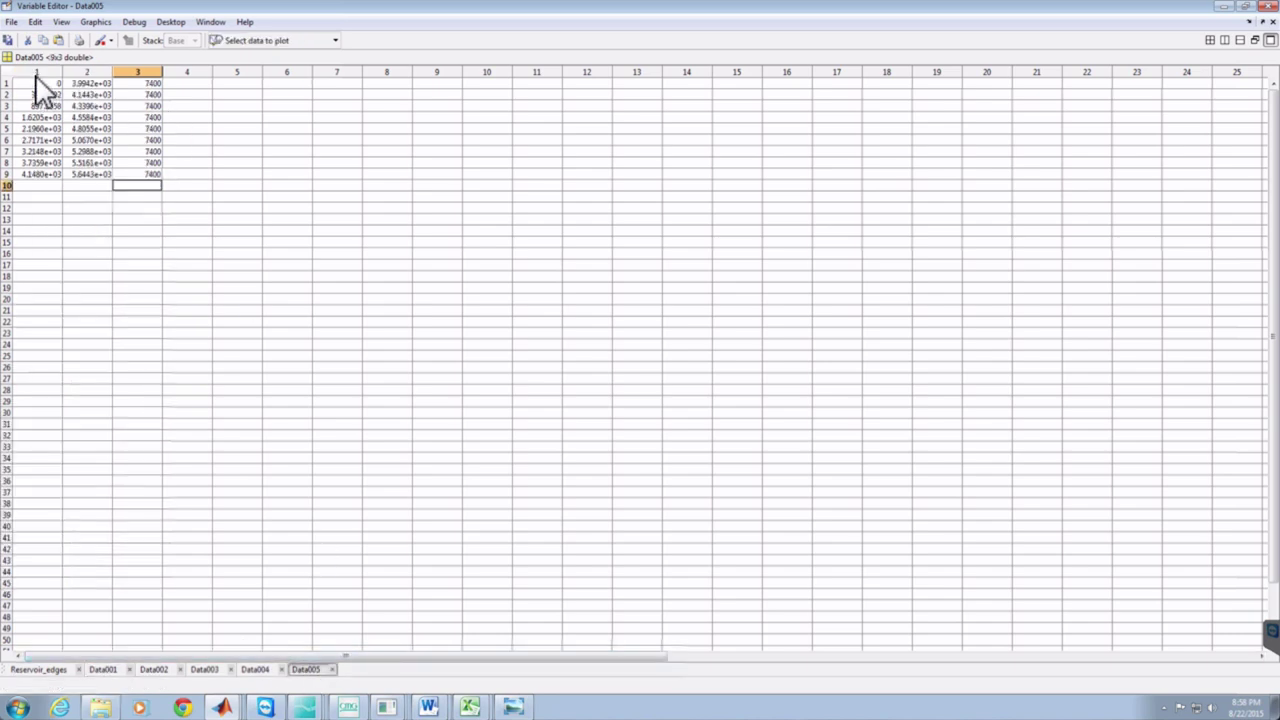
{"action": "left_click_drag", "start_coordinate": [35, 85], "coordinate": [140, 182]}
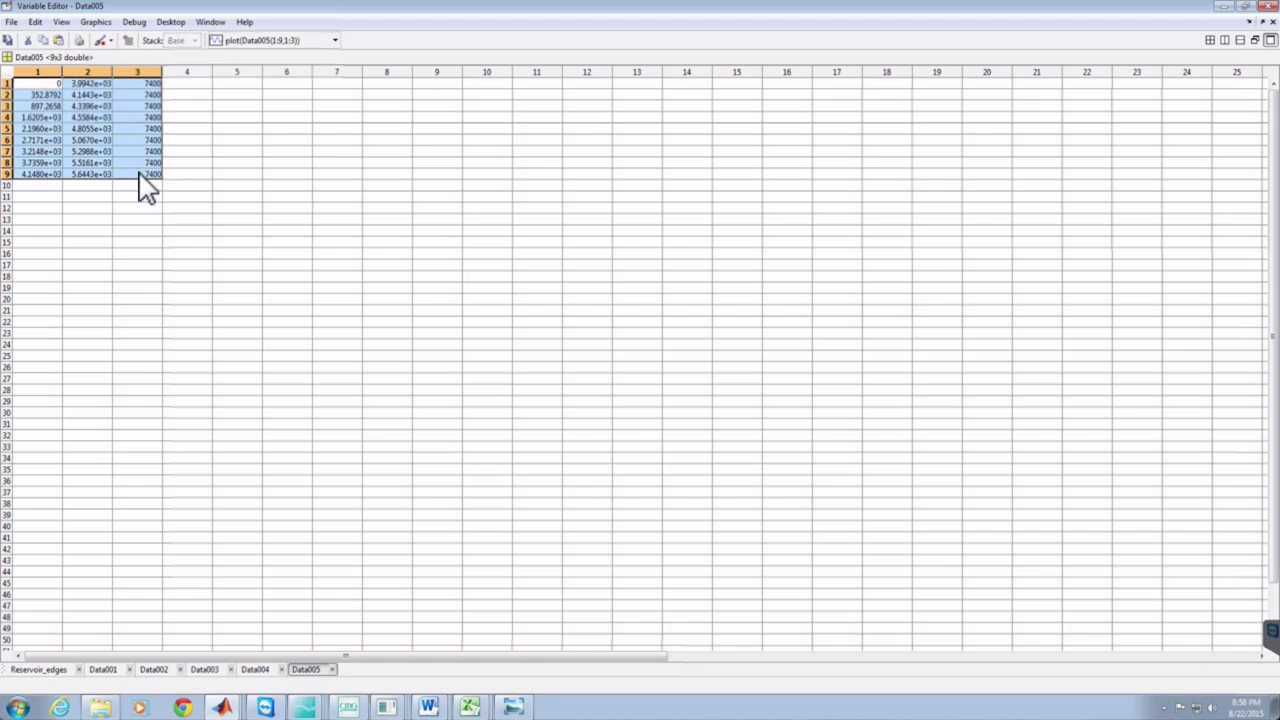
{"action": "left_click", "coordinate": [103, 670]}
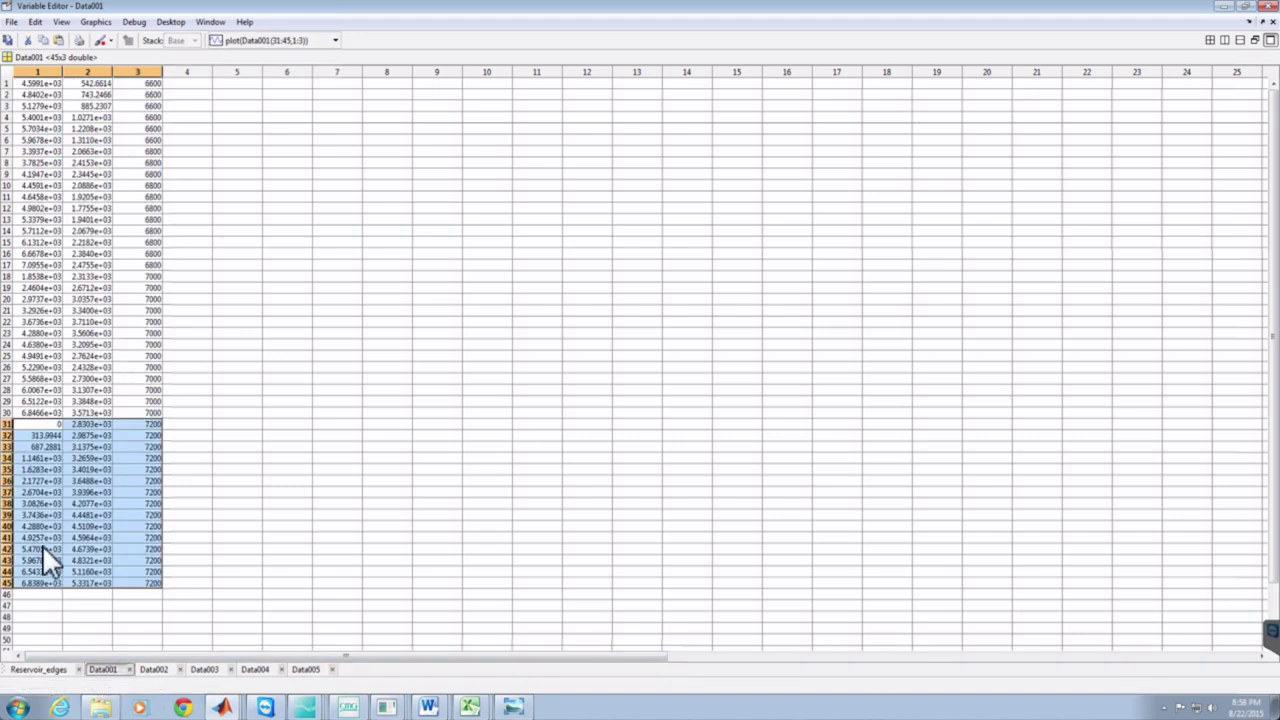
{"action": "left_click", "coordinate": [36, 595]}
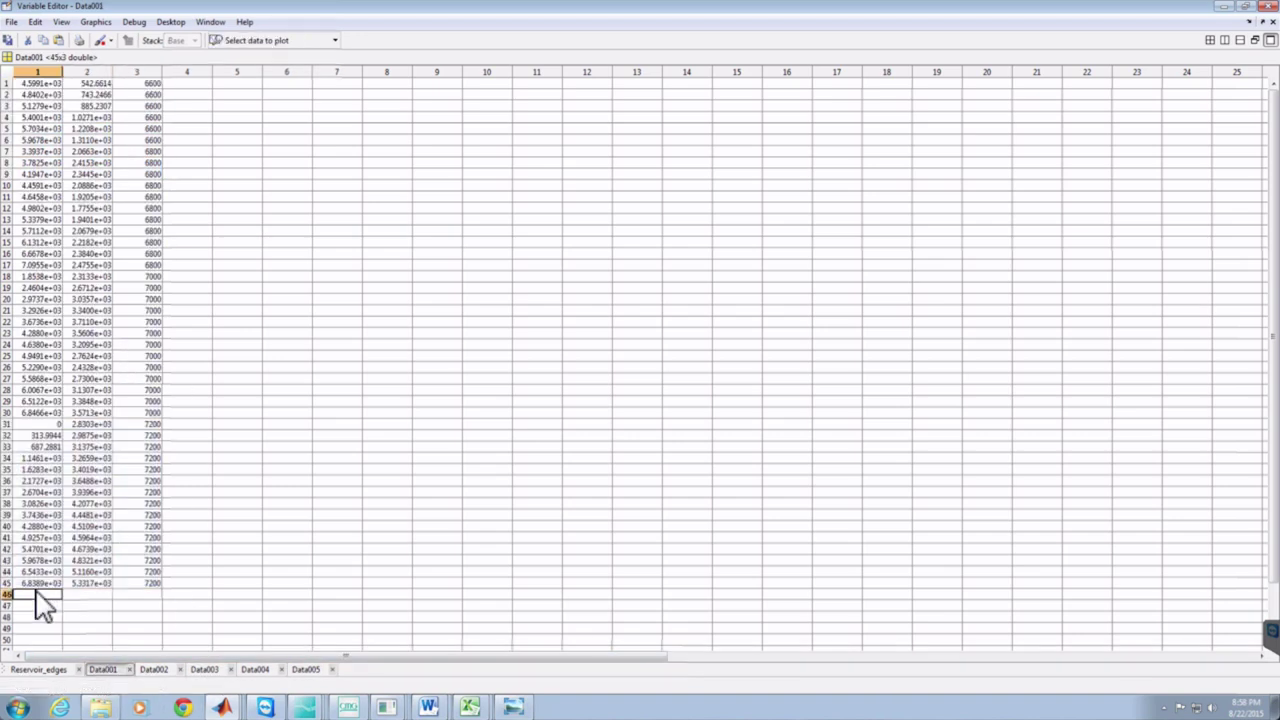
{"action": "key", "text": "ctrl+v"}
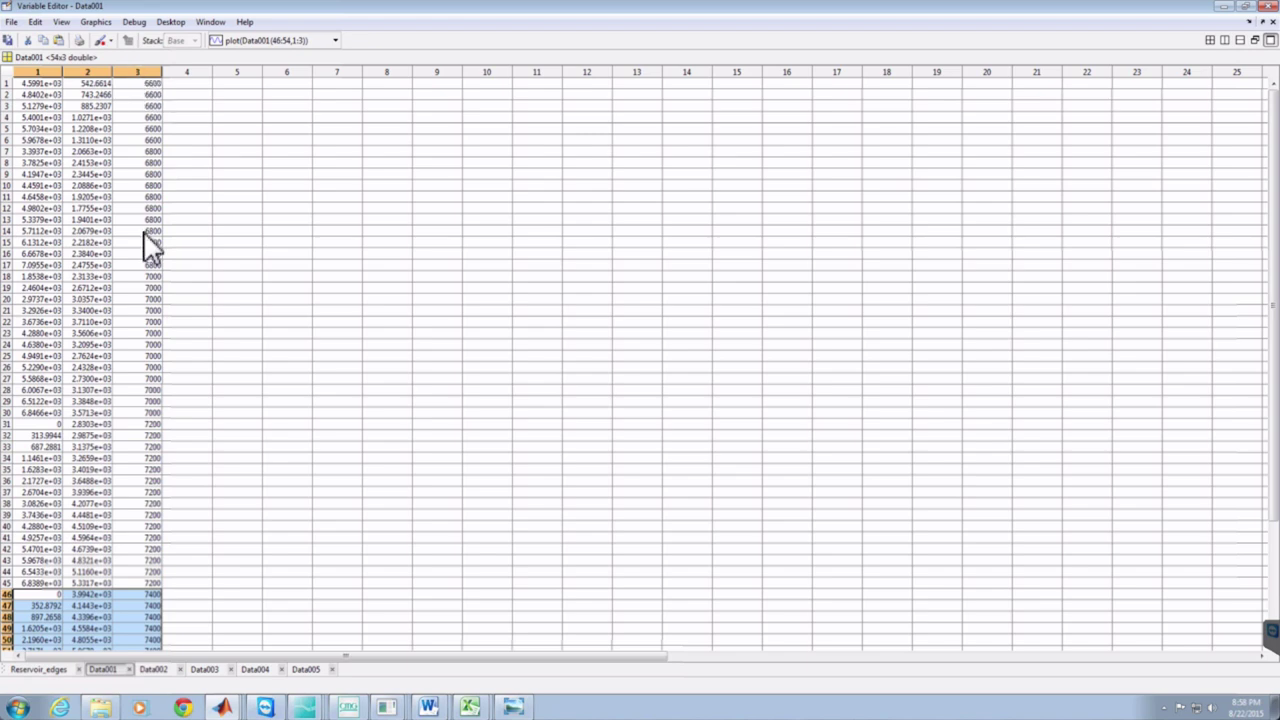
- View the Reservoir_edges coordinates and open Reservoir_script.m in the Editor
{"action": "left_click", "coordinate": [36, 671]}
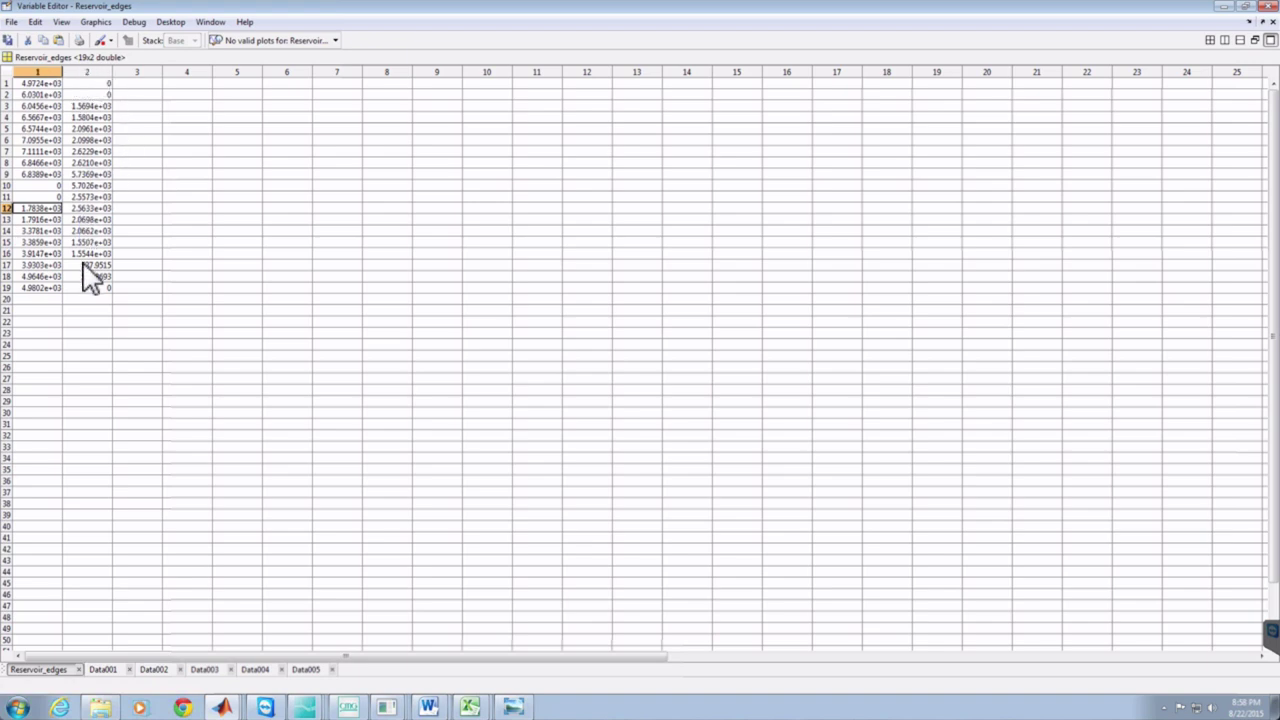
{"action": "mouse_move", "coordinate": [226, 708]}
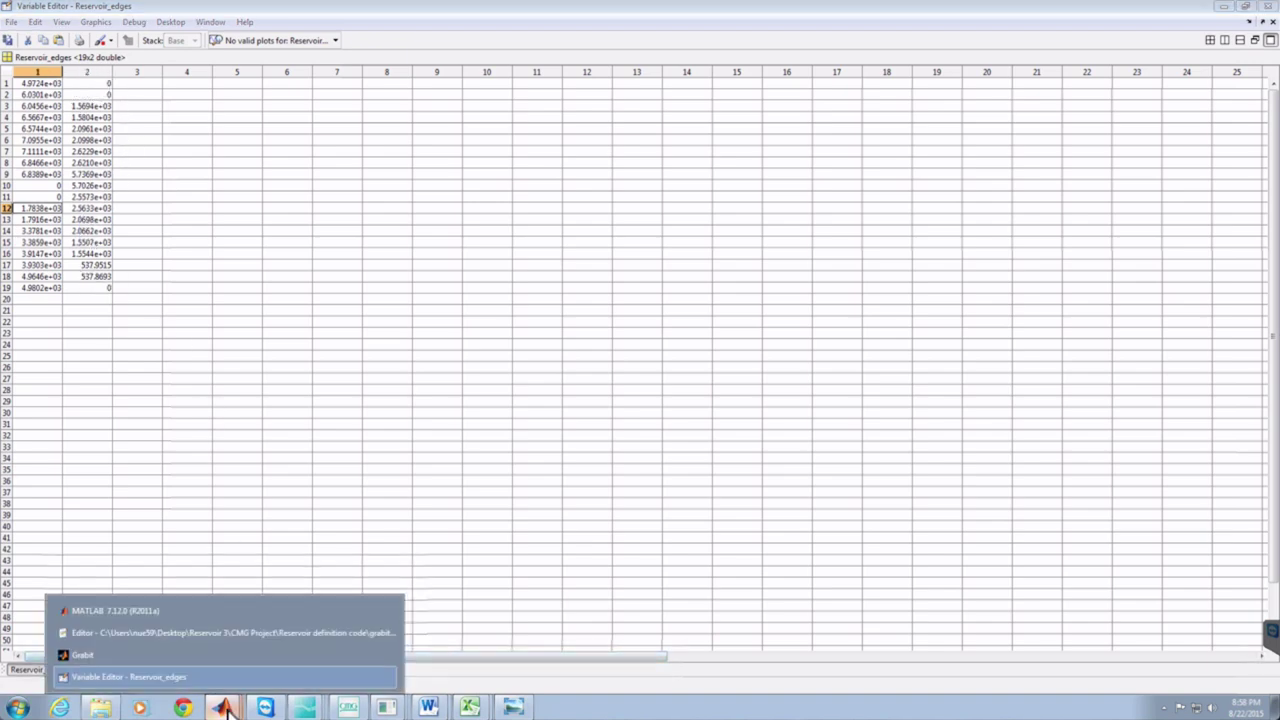
{"action": "left_click", "coordinate": [161, 633]}
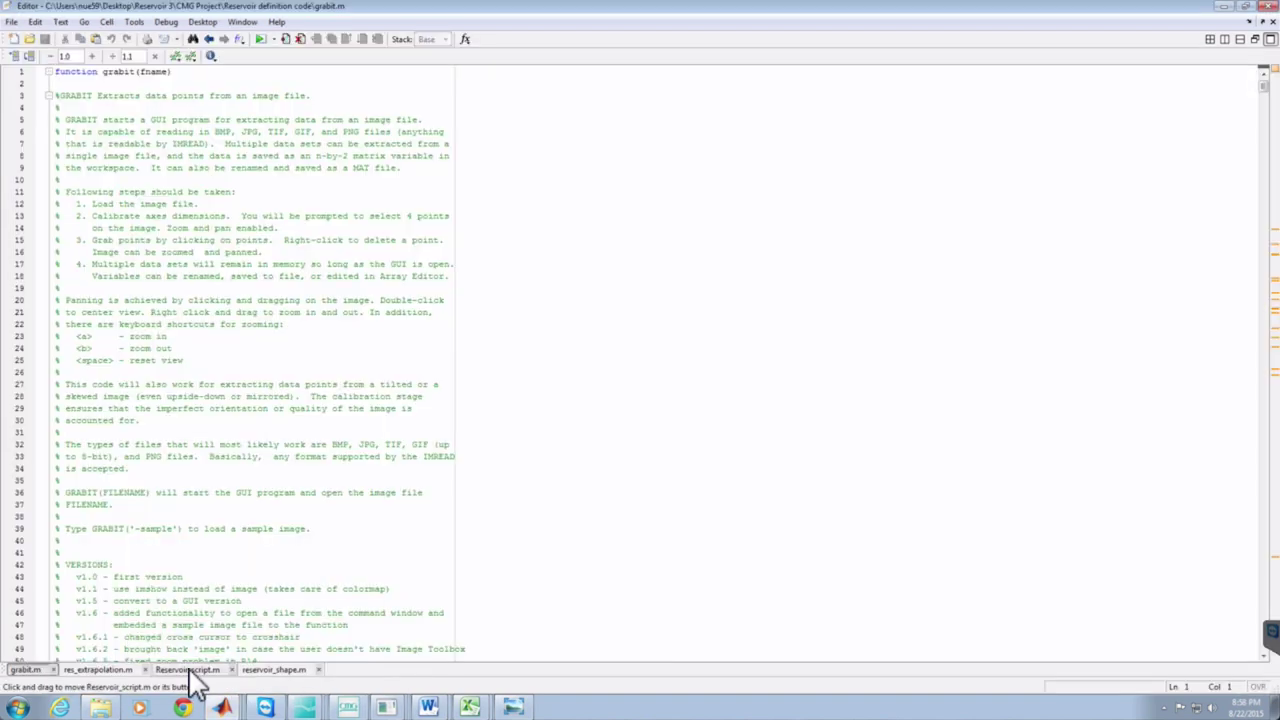
{"action": "left_click", "coordinate": [190, 671]}
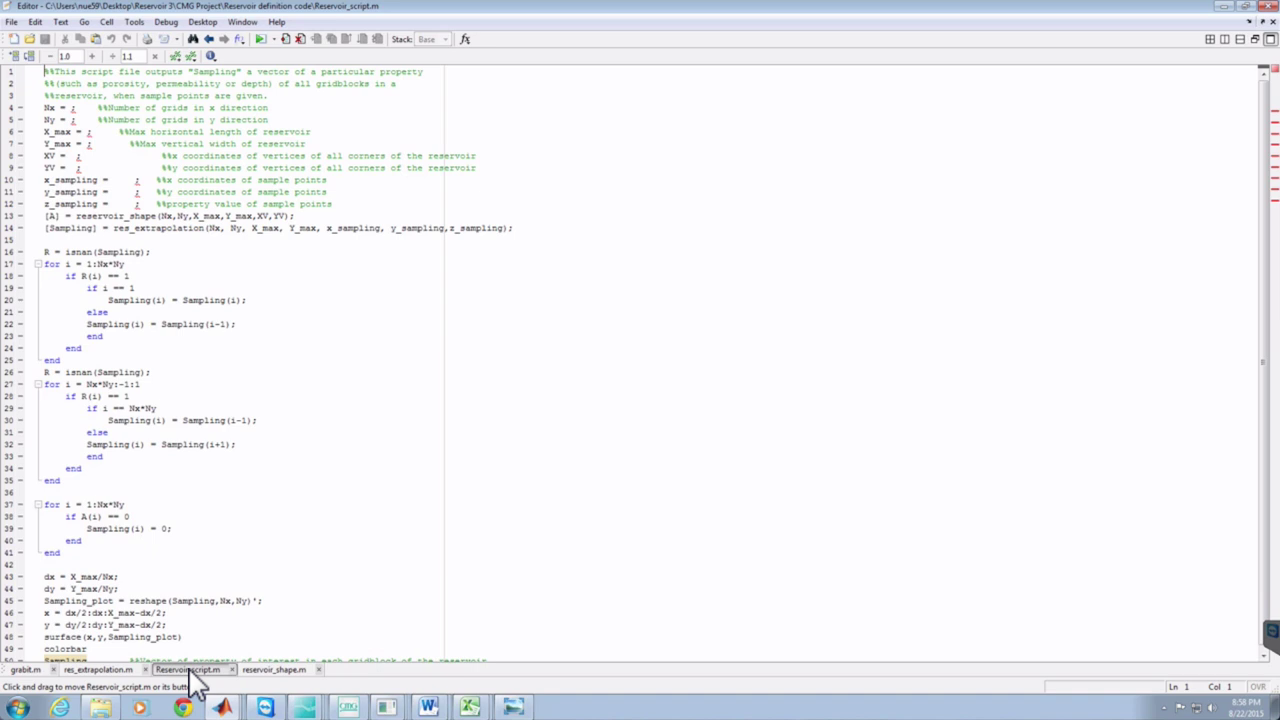
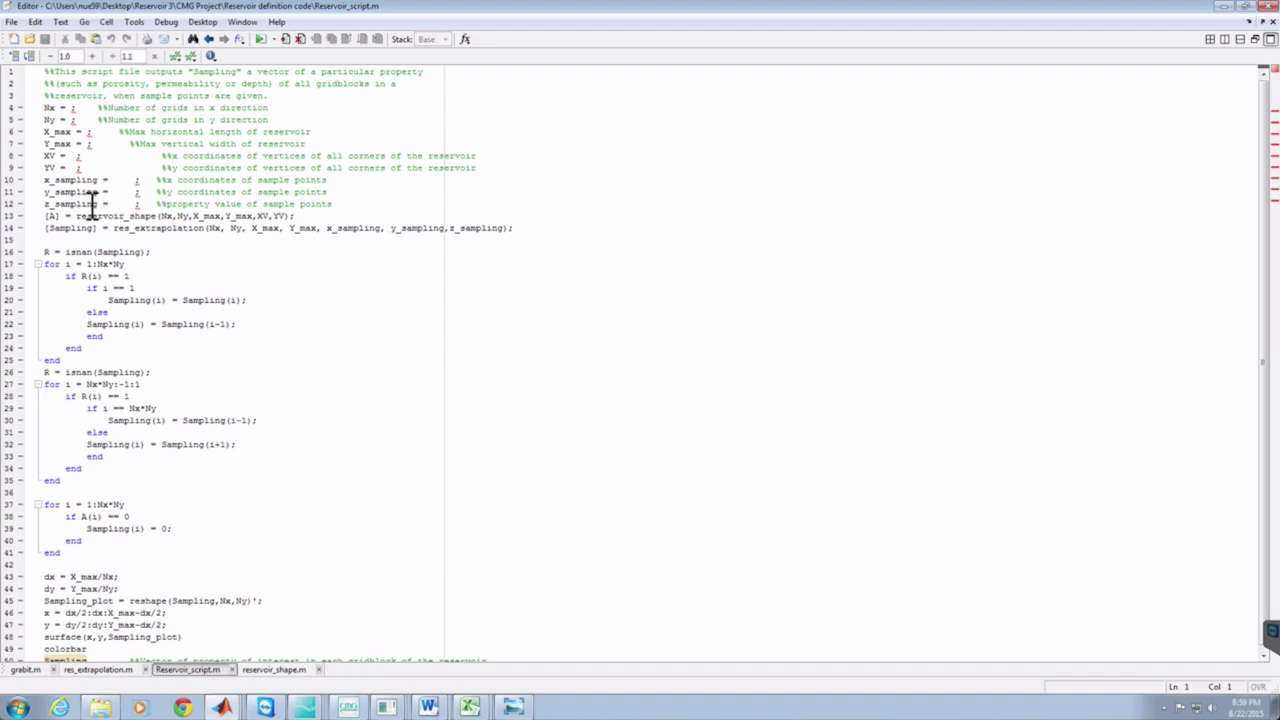
- In Reservoir_script.m, set Nx to 54, Ny to 22, X_max to 7060.5 and Y_max to 5753
{"action": "left_click", "coordinate": [71, 107]}
{"action": "type", "text": "50"}
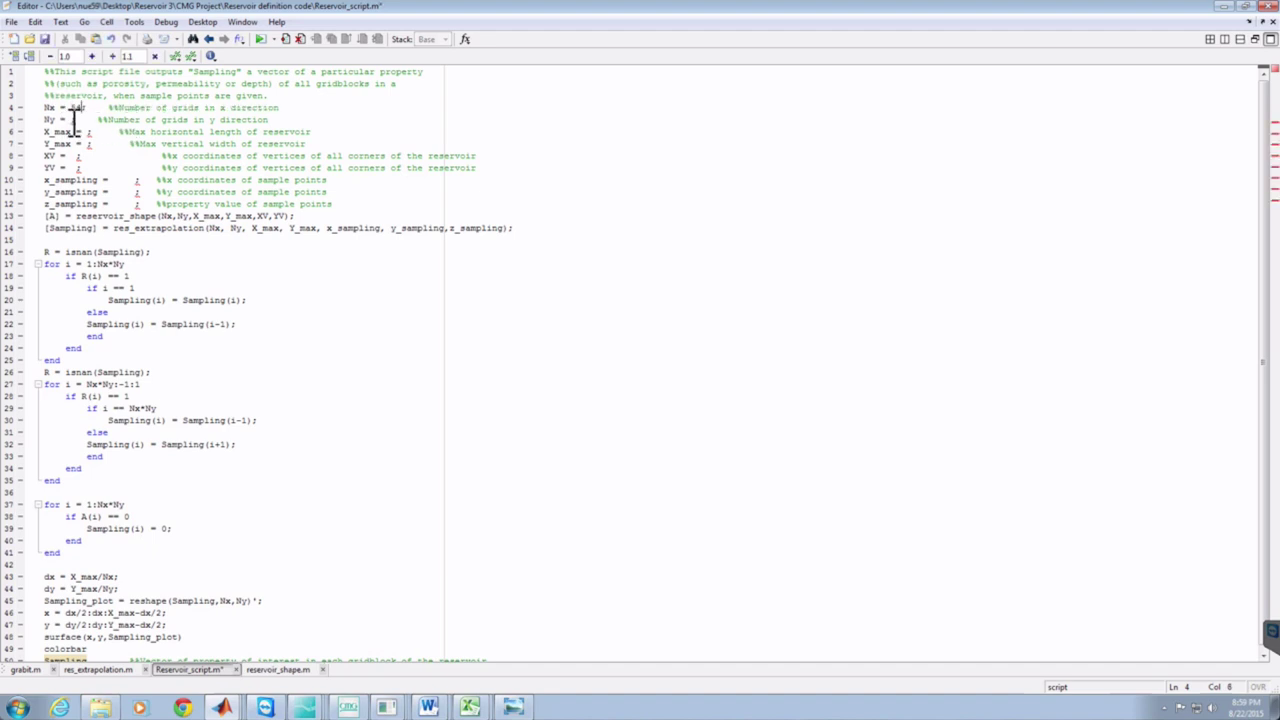
{"action": "left_click", "coordinate": [75, 120]}
{"action": "type", "text": "22"}
{"action": "left_click", "coordinate": [84, 131]}
{"action": "type", "text": "7060"}
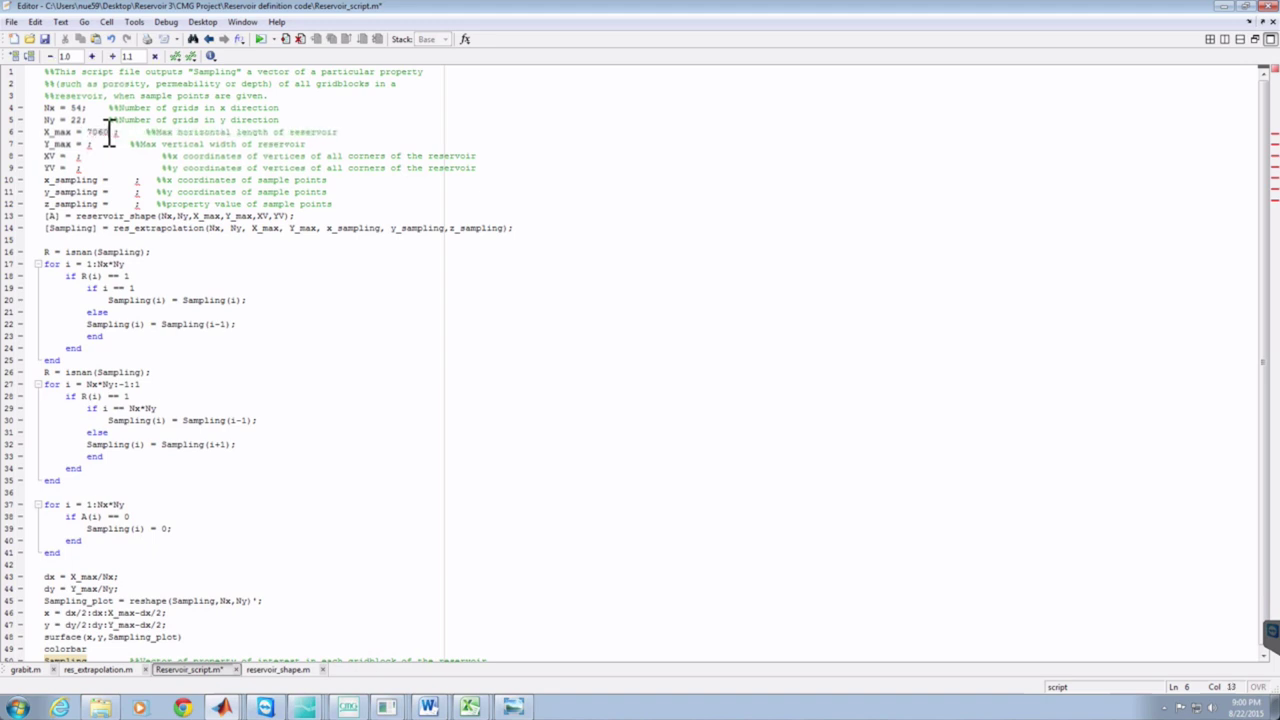
{"action": "type", "text": ".5"}
{"action": "left_click", "coordinate": [88, 145]}
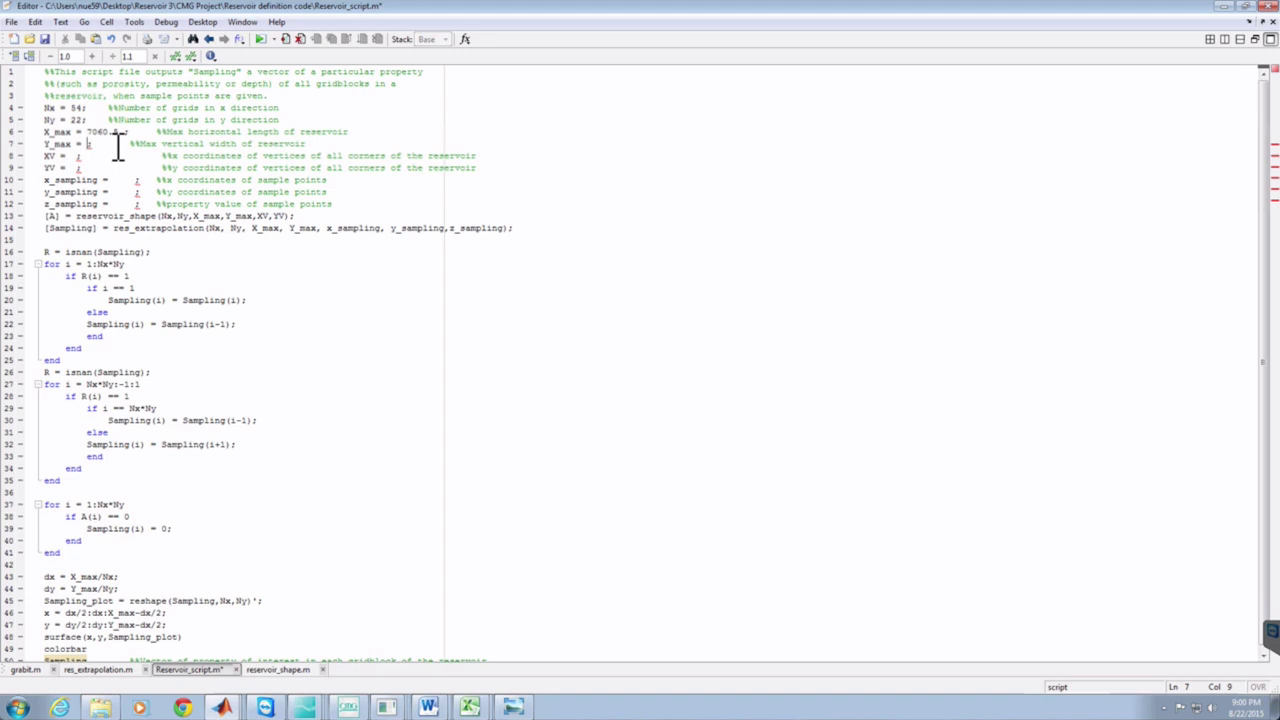
{"action": "type", "text": "5753"}
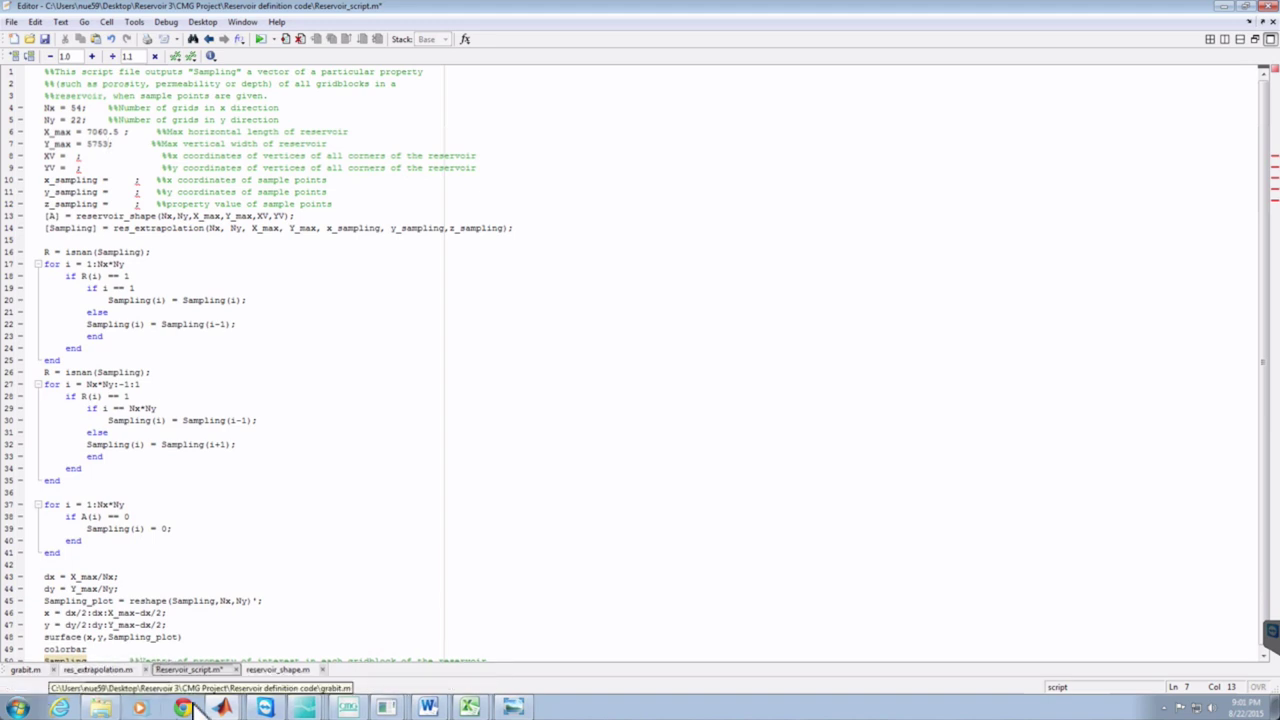
- Copy column 1, rows 1 to 19, of Reservoir_edges and paste it as the XV value in Reservoir_script.m
{"action": "mouse_move", "coordinate": [216, 708]}
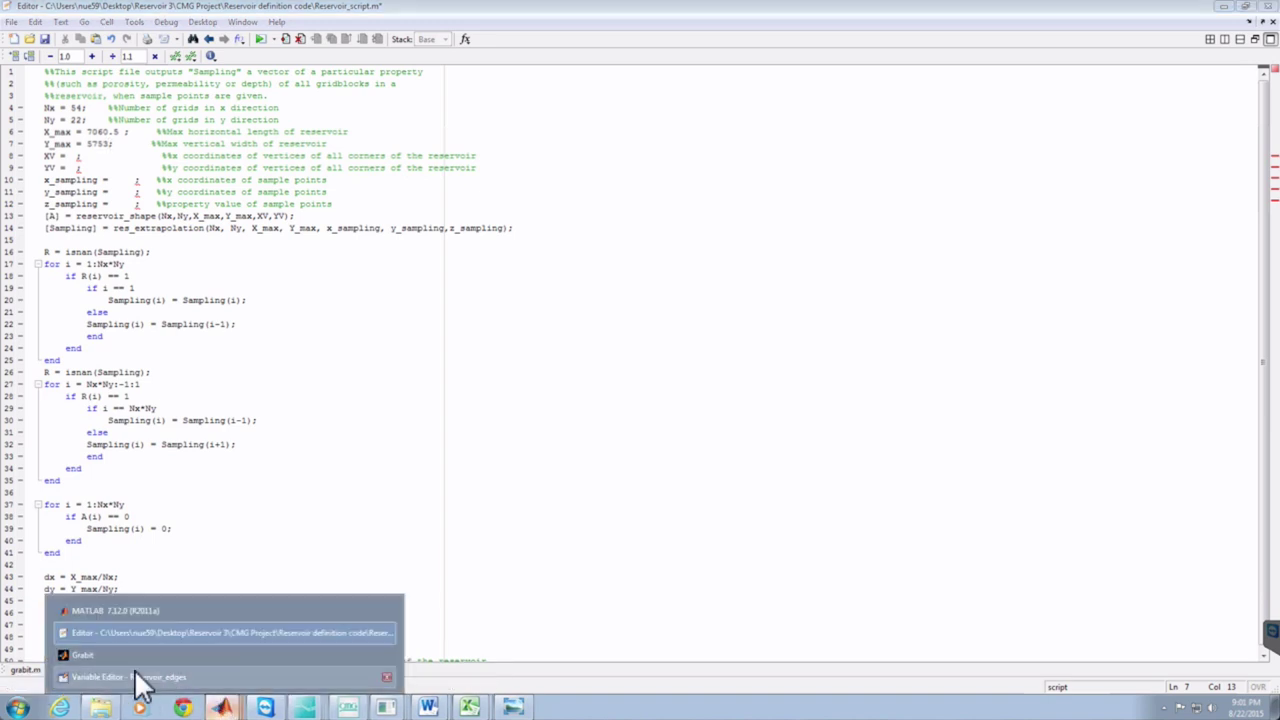
{"action": "left_click", "coordinate": [148, 677]}
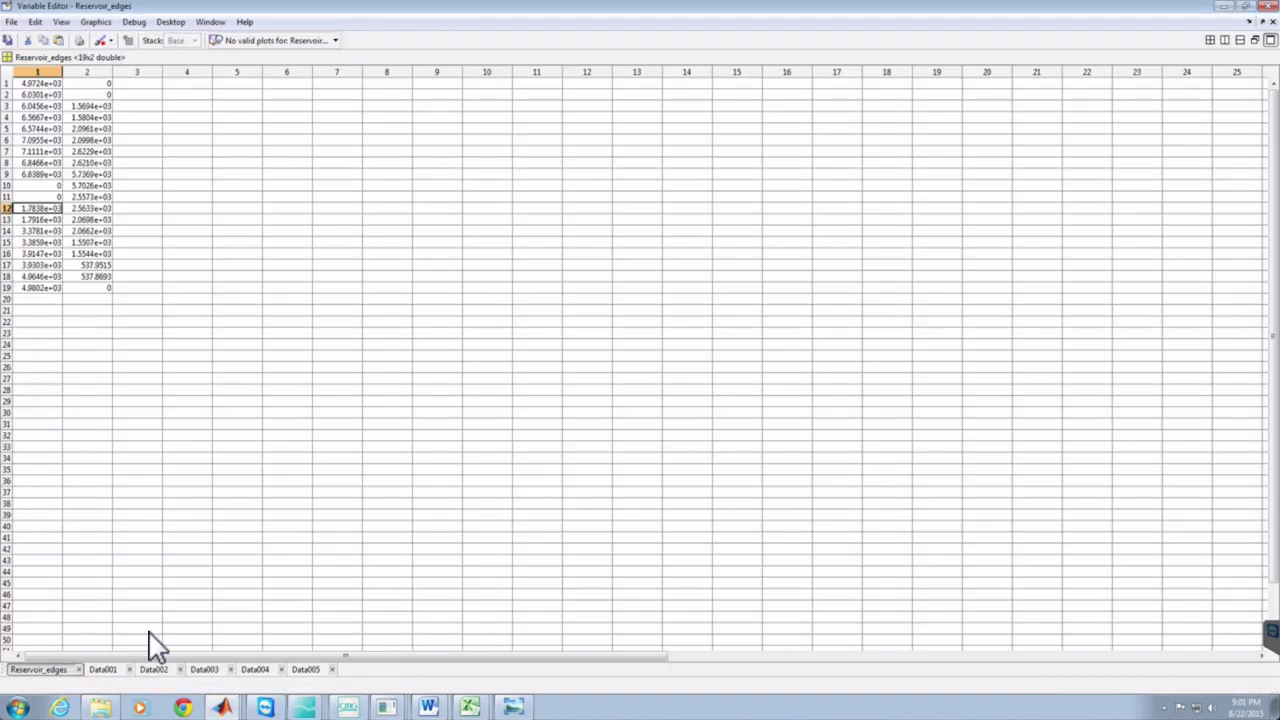
{"action": "left_click_drag", "start_coordinate": [39, 79], "coordinate": [37, 150]}
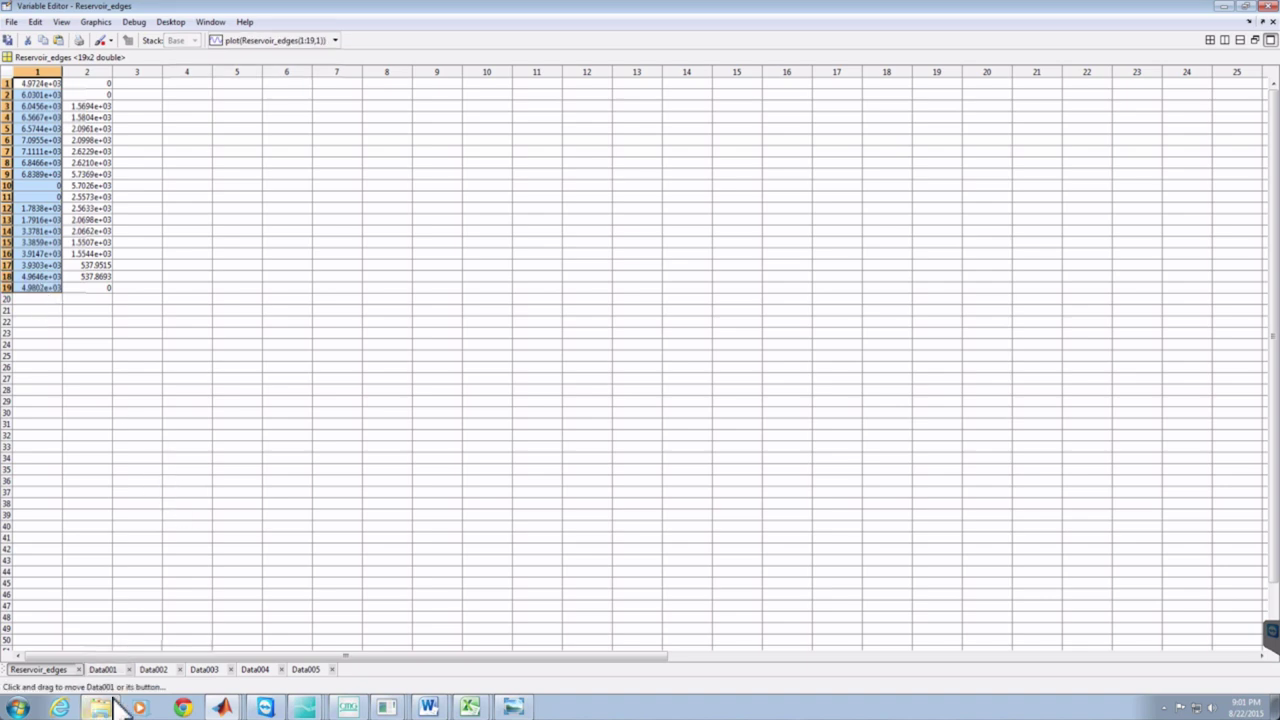
{"action": "left_click", "coordinate": [226, 708]}
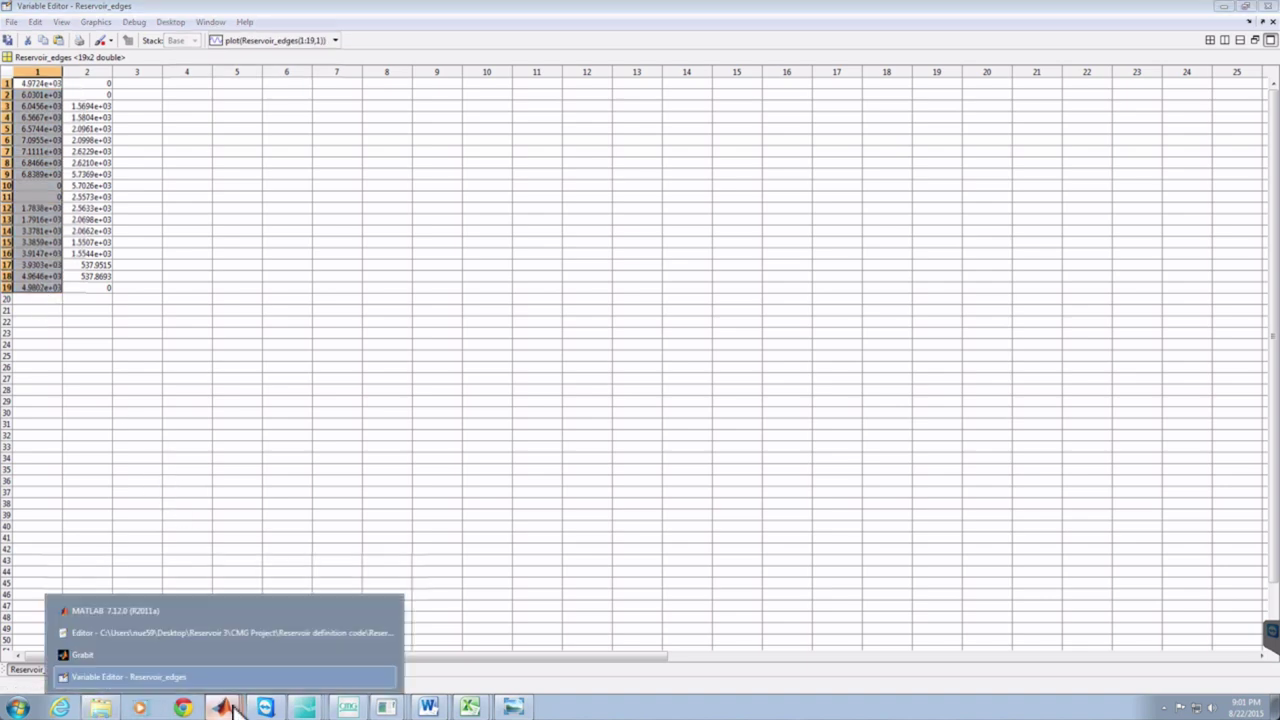
{"action": "left_click", "coordinate": [120, 634]}
{"action": "left_click", "coordinate": [78, 156]}
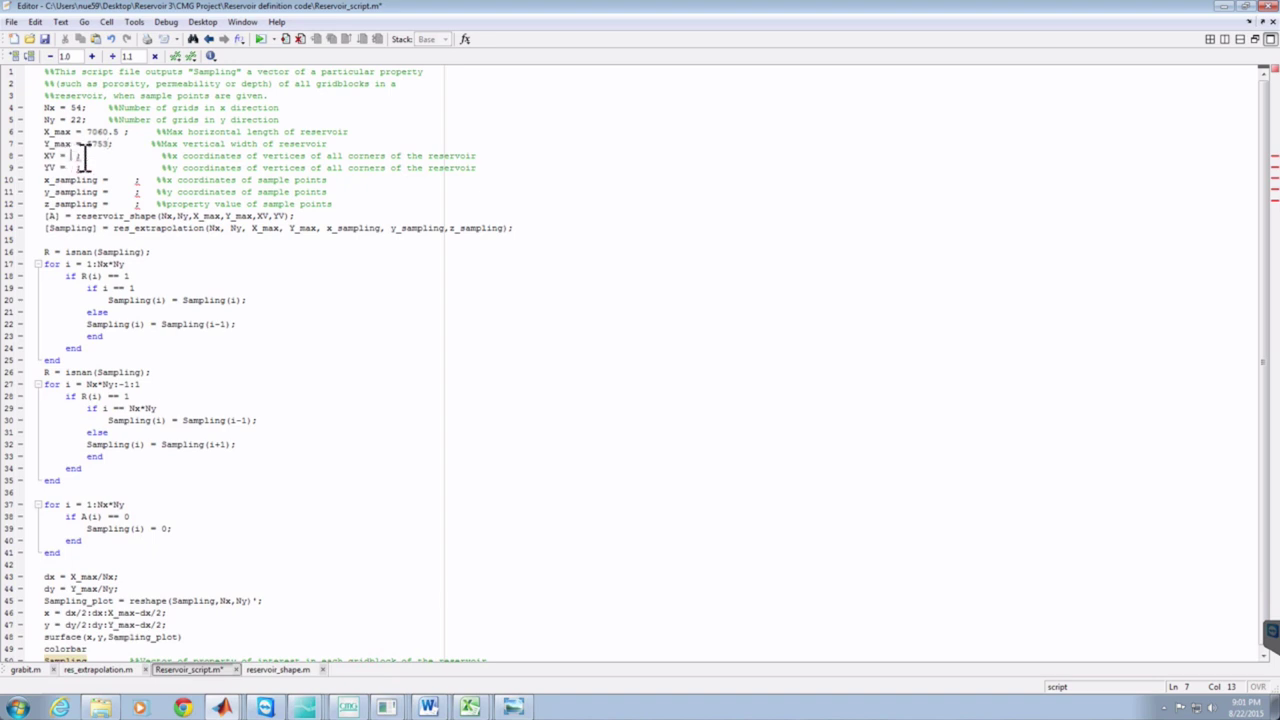
{"action": "key", "text": "ctrl+v"}
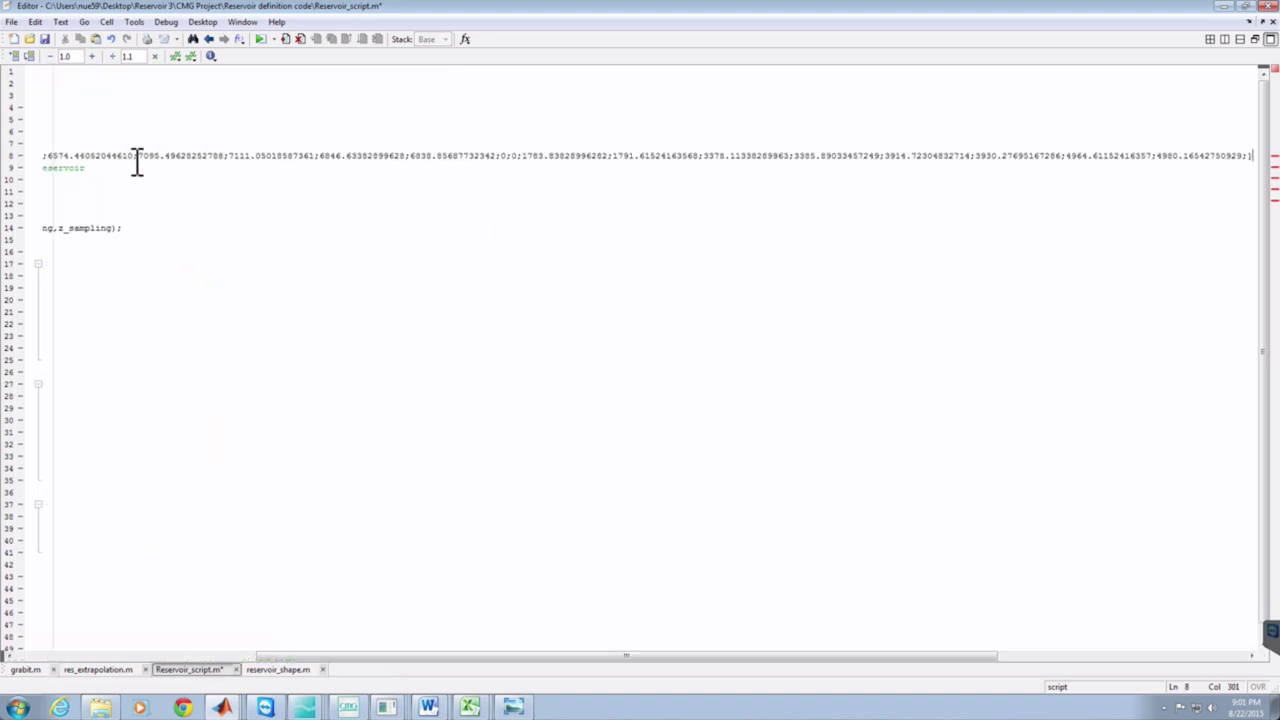
- Delete the extra semicolon before the closing bracket of the XV vector
{"action": "left_click", "coordinate": [1249, 156]}
{"action": "key", "text": "BackSpace"}
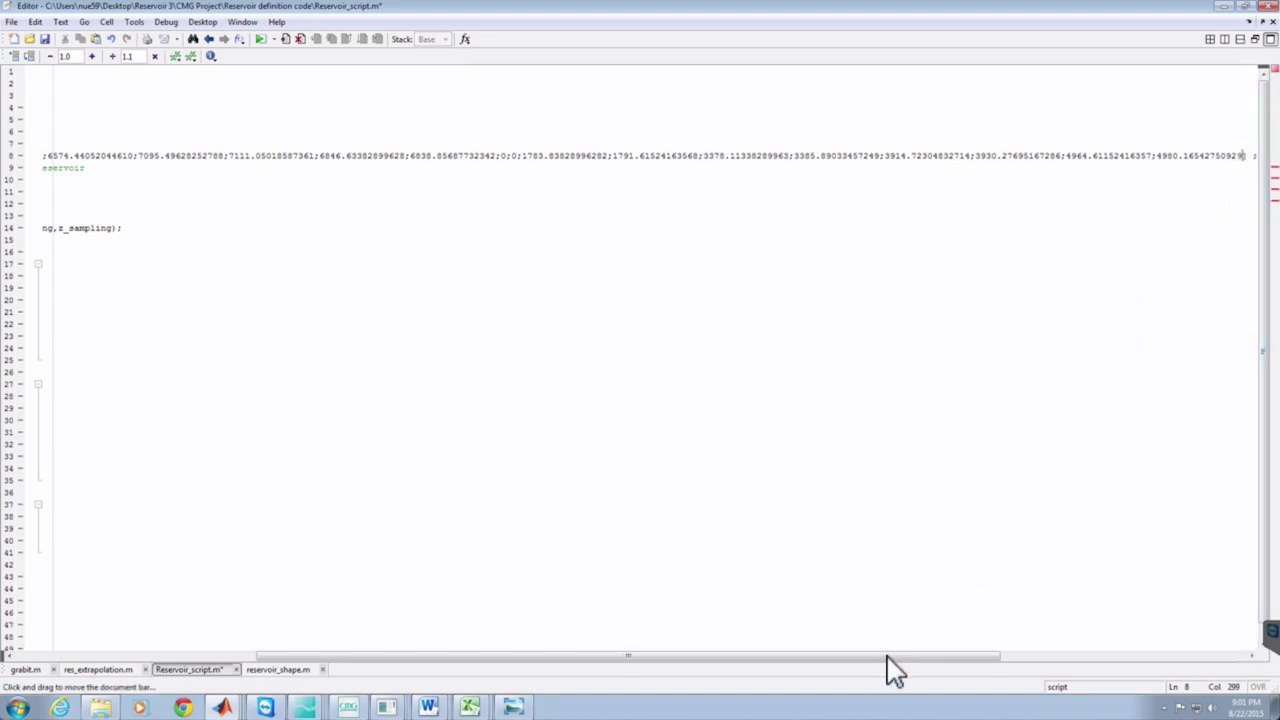
{"action": "left_click_drag", "start_coordinate": [886, 657], "coordinate": [370, 652]}
- Copy column 2, rows 1 to 19, of Reservoir_edges and paste it as the YV value in Reservoir_script.m
{"action": "left_click", "coordinate": [82, 180]}
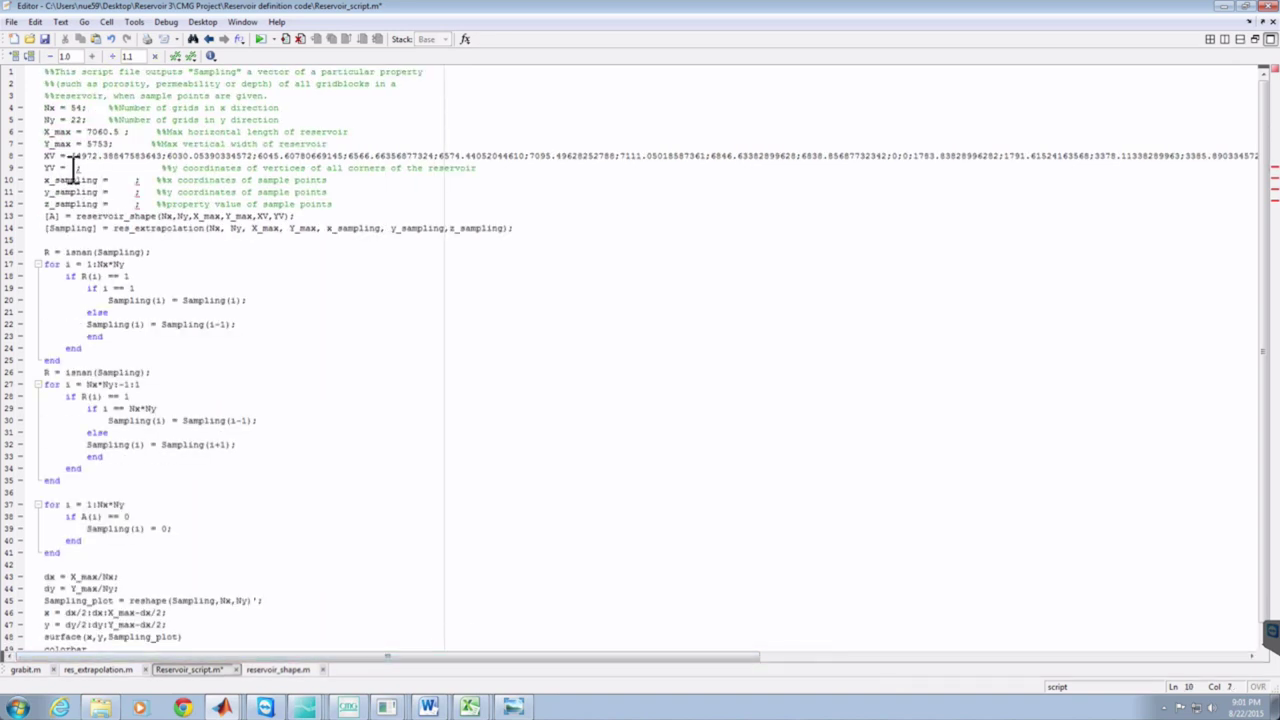
{"action": "left_click", "coordinate": [77, 168]}
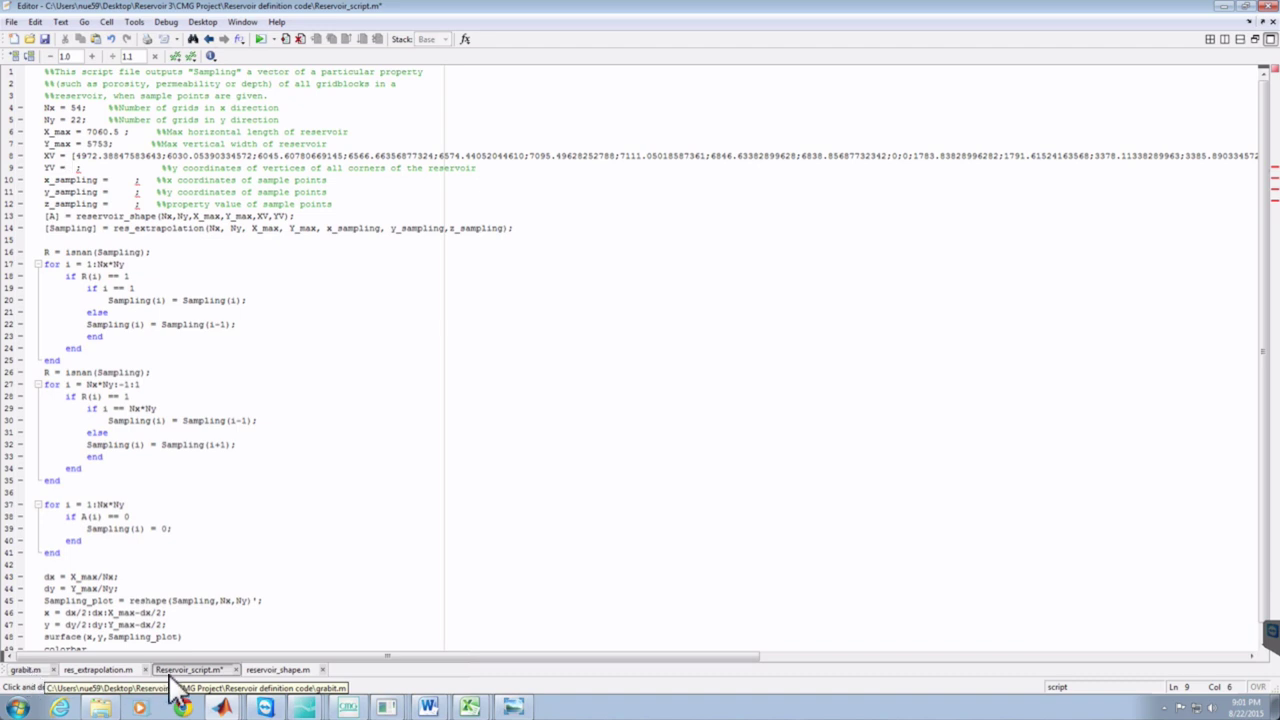
{"action": "key", "text": "ctrl+Tab"}
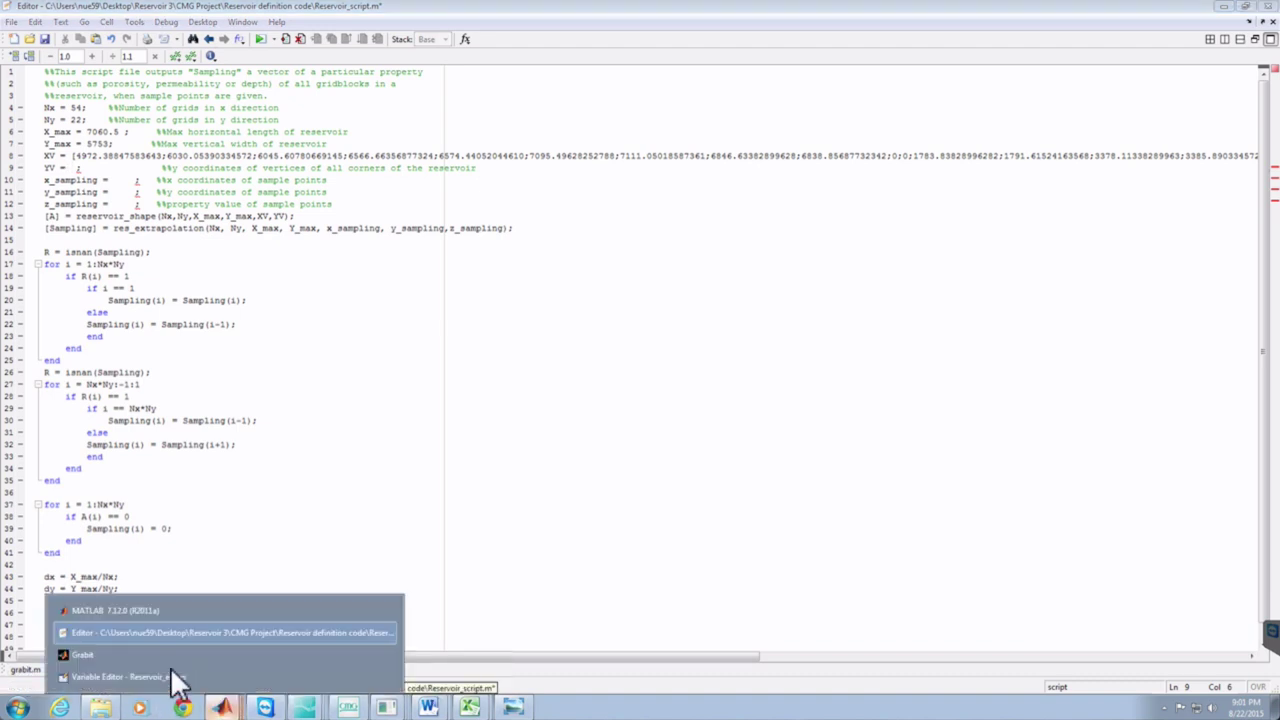
{"action": "left_click", "coordinate": [171, 677]}
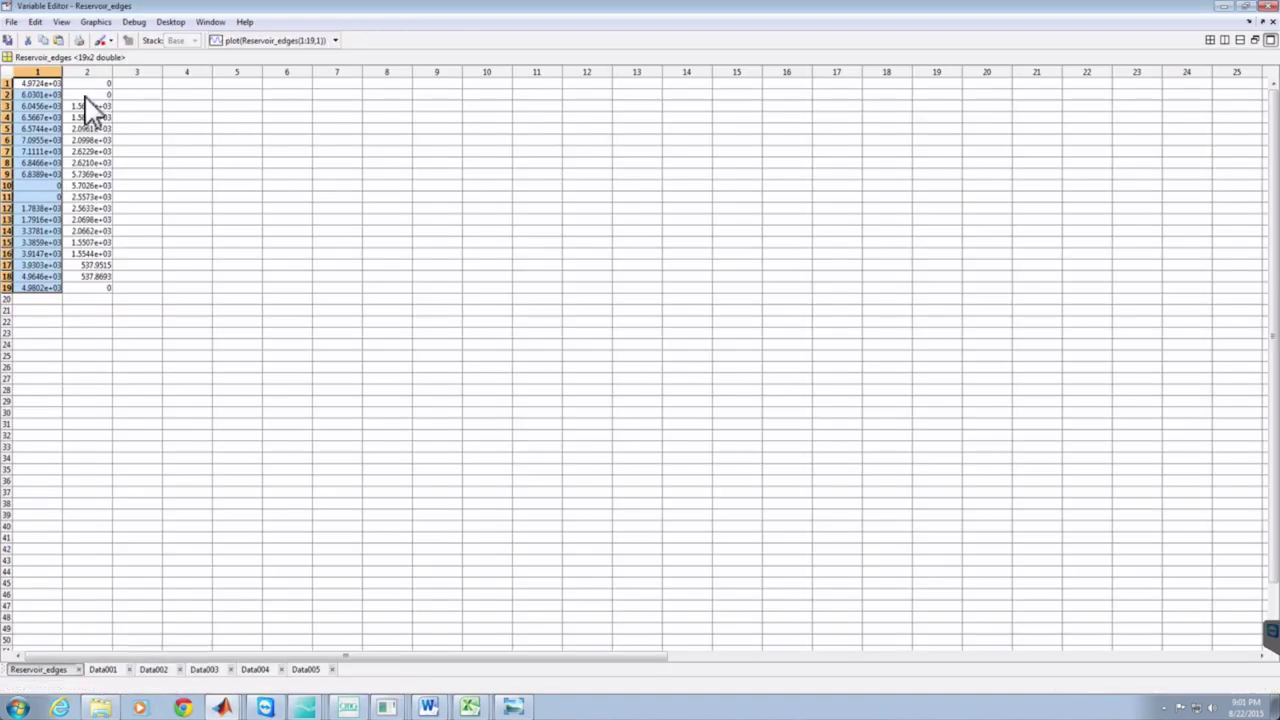
{"action": "left_click_drag", "start_coordinate": [86, 88], "coordinate": [85, 285]}
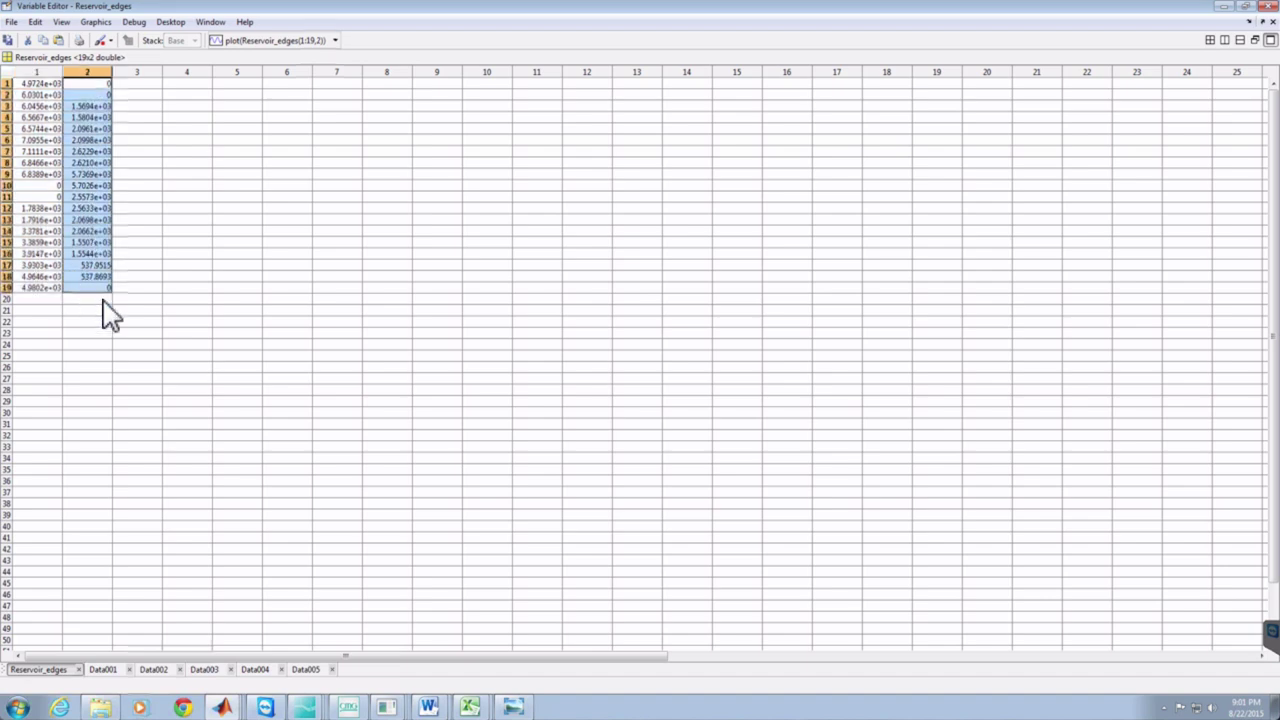
{"action": "left_click", "coordinate": [222, 706]}
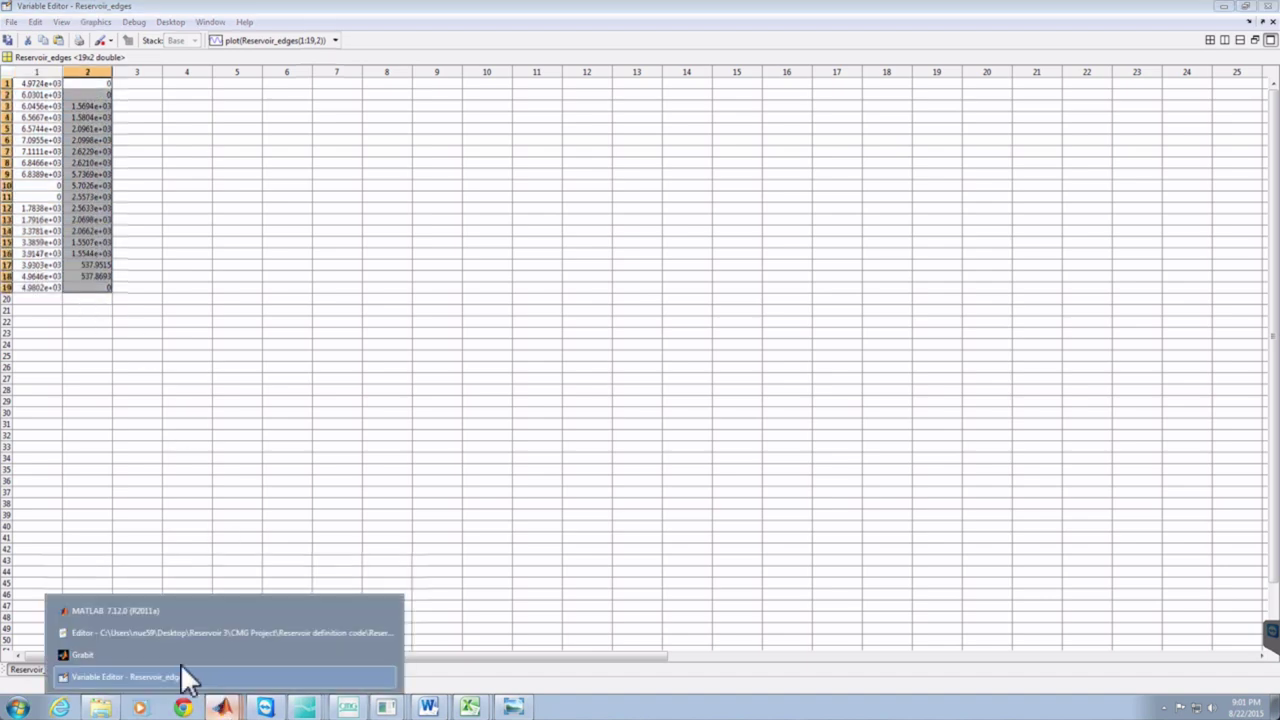
{"action": "left_click", "coordinate": [131, 635]}
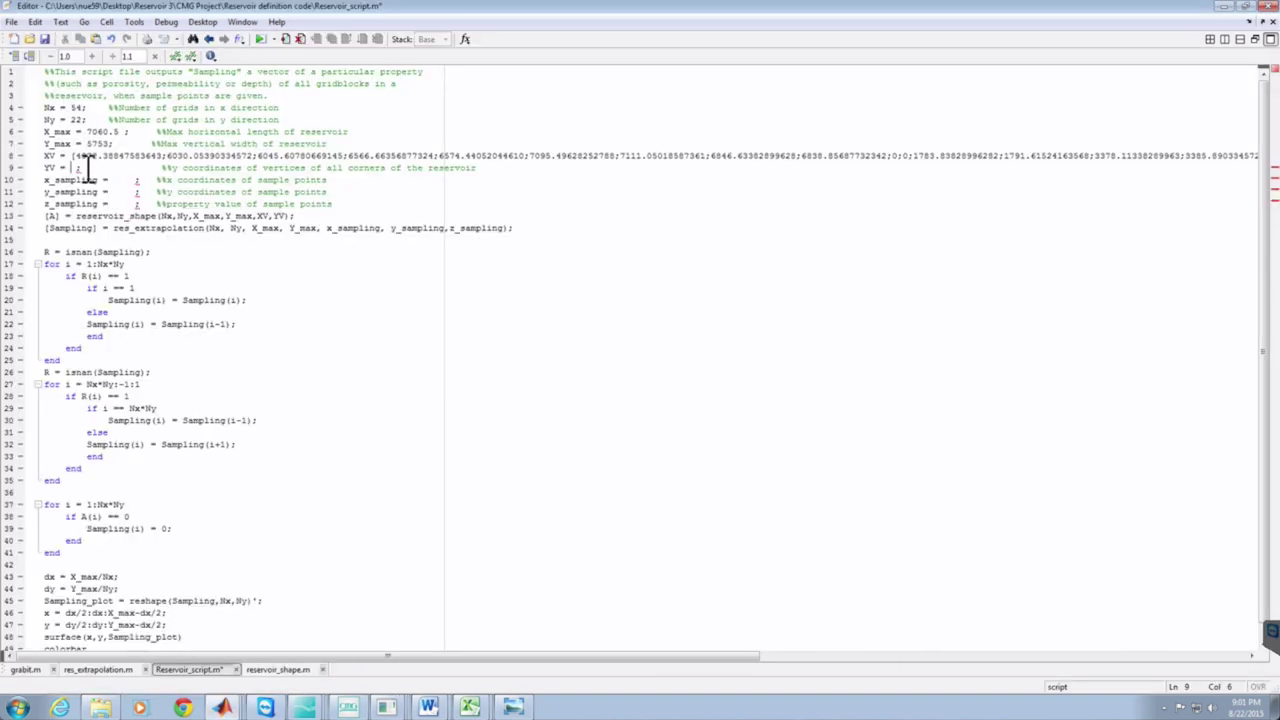
{"action": "key", "text": "ctrl+v"}
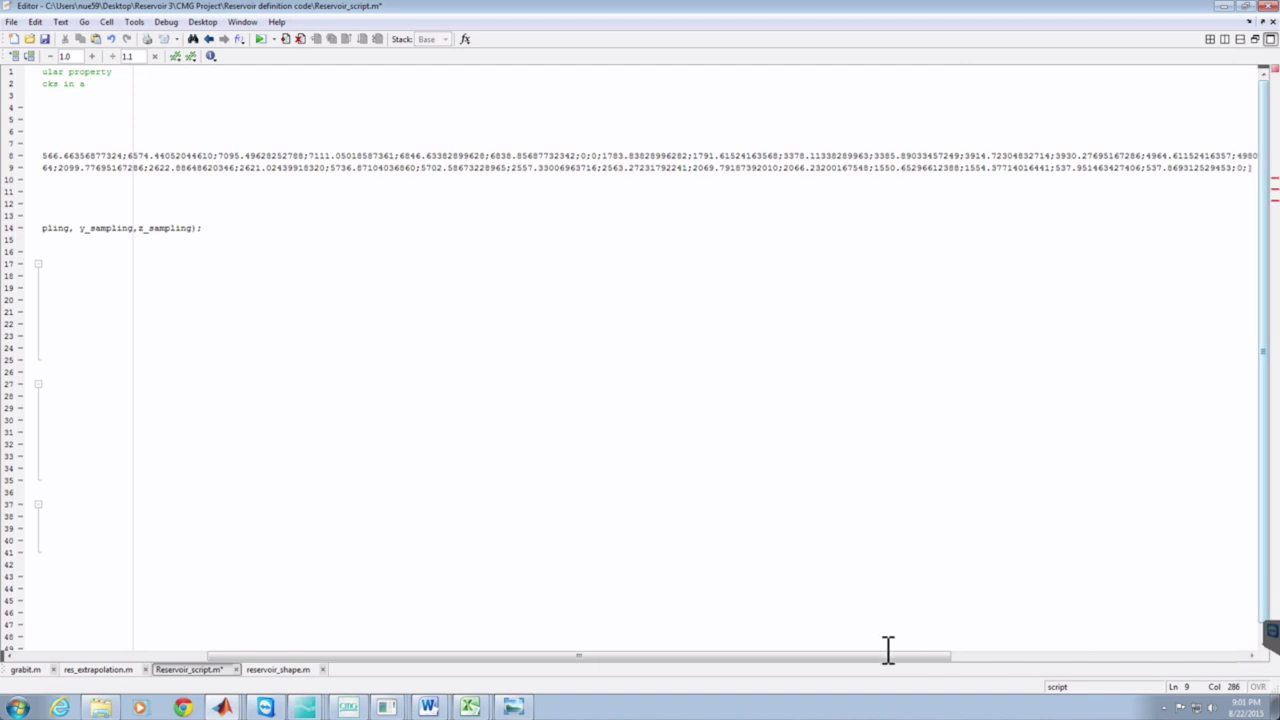
{"action": "left_click_drag", "start_coordinate": [920, 657], "coordinate": [504, 640]}
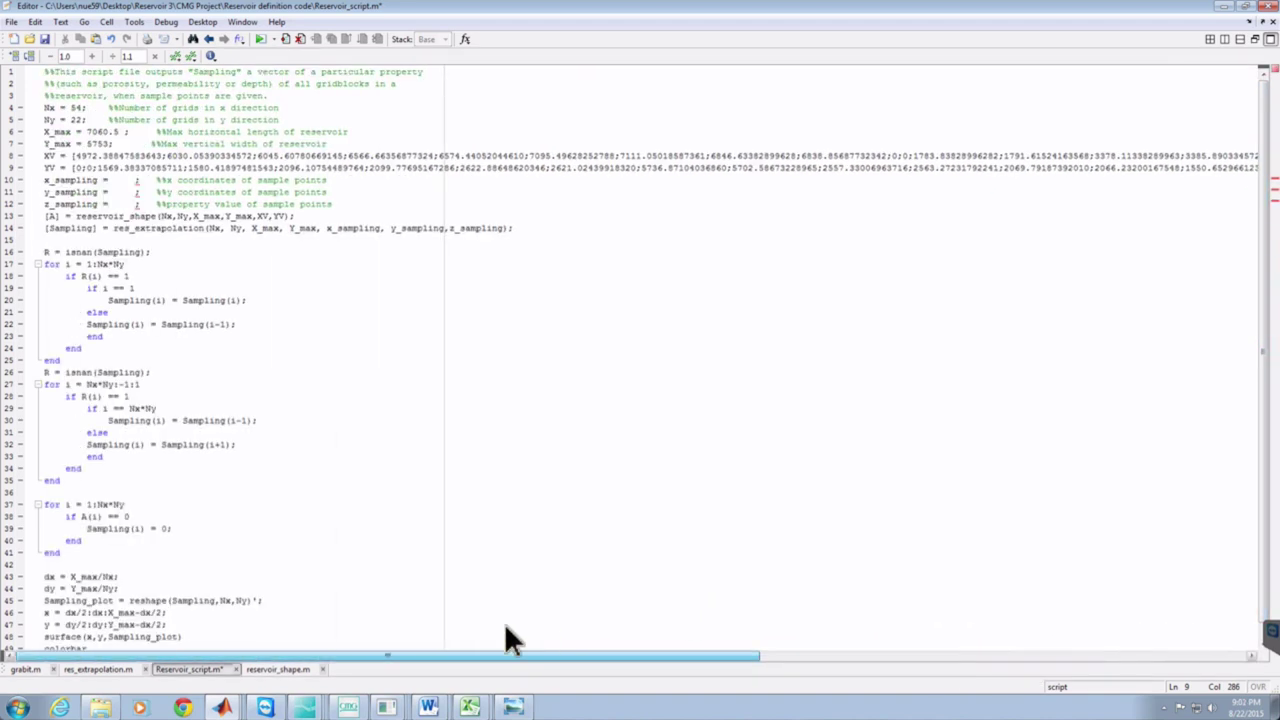
{"action": "left_click_drag", "start_coordinate": [407, 644], "coordinate": [407, 650]}
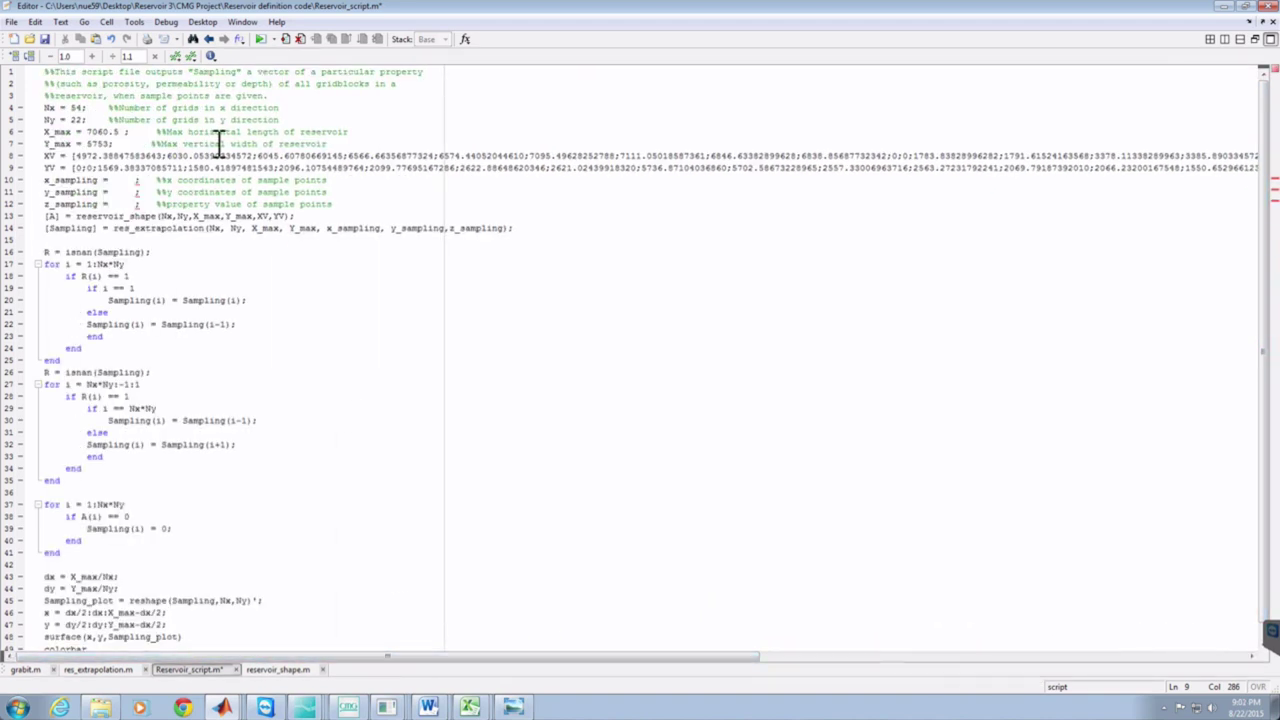
- Copy column 1, rows 1 to 54, of Data001 and paste it as the x_sampling value in Reservoir_script.m
{"action": "left_click", "coordinate": [139, 182]}
{"action": "type", "text": "["}
{"action": "key", "text": "Left"}
{"action": "key", "text": "Left"}
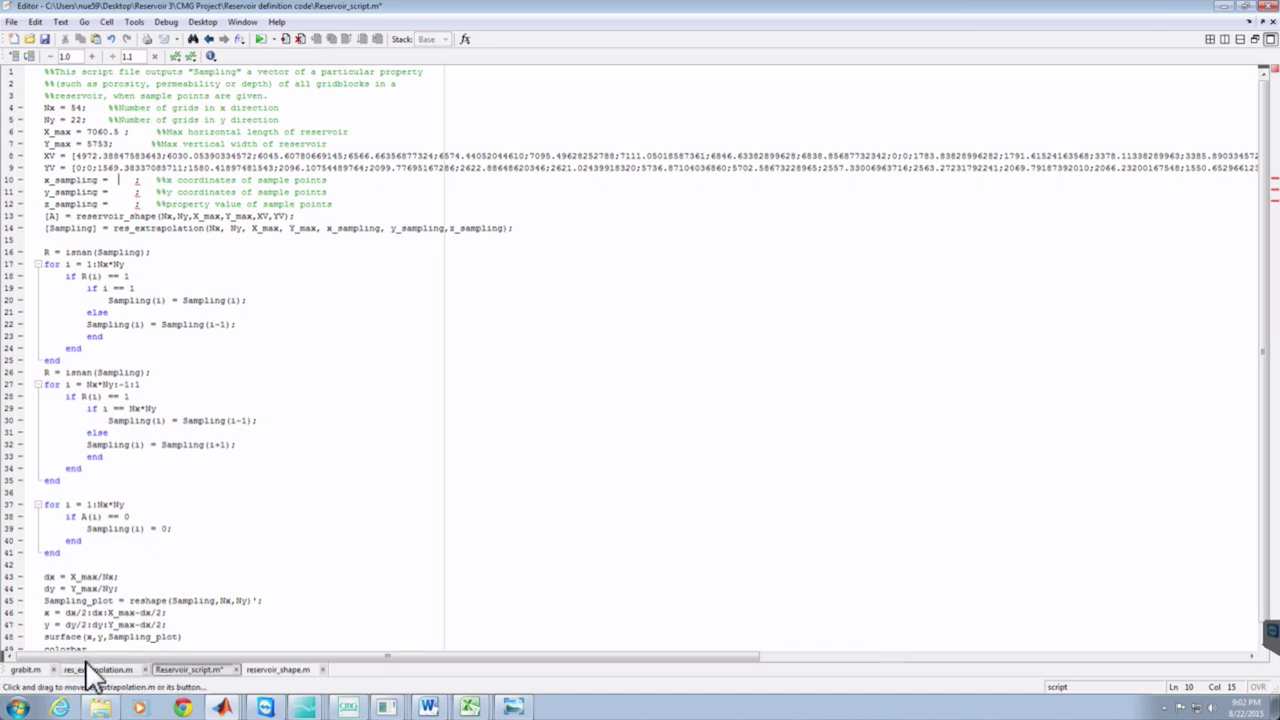
{"action": "left_click", "coordinate": [228, 708]}
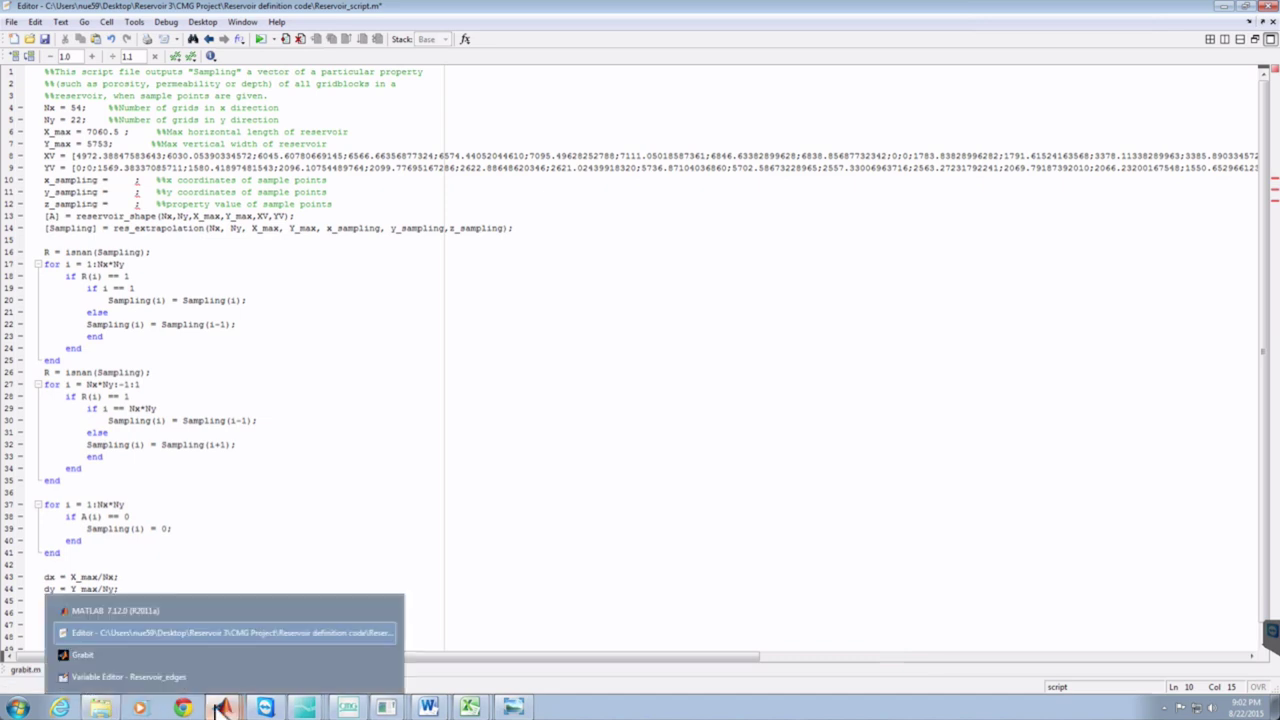
{"action": "left_click", "coordinate": [115, 678]}
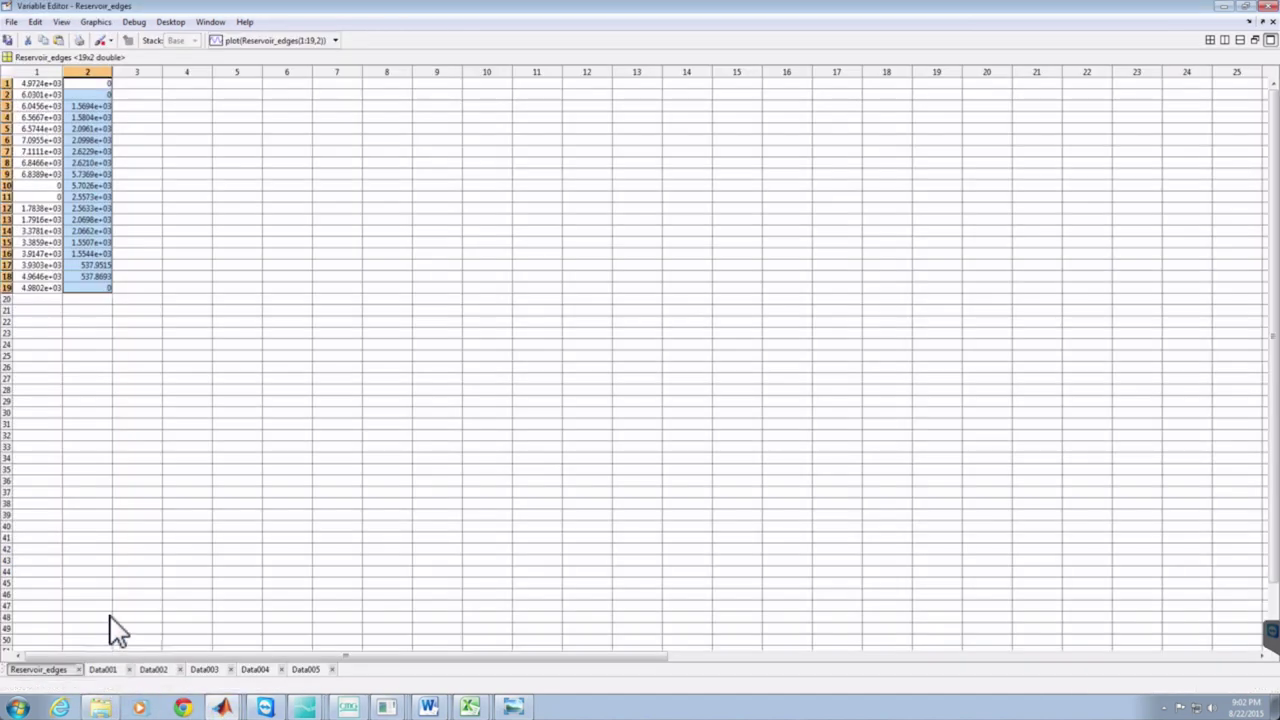
{"action": "left_click", "coordinate": [104, 670]}
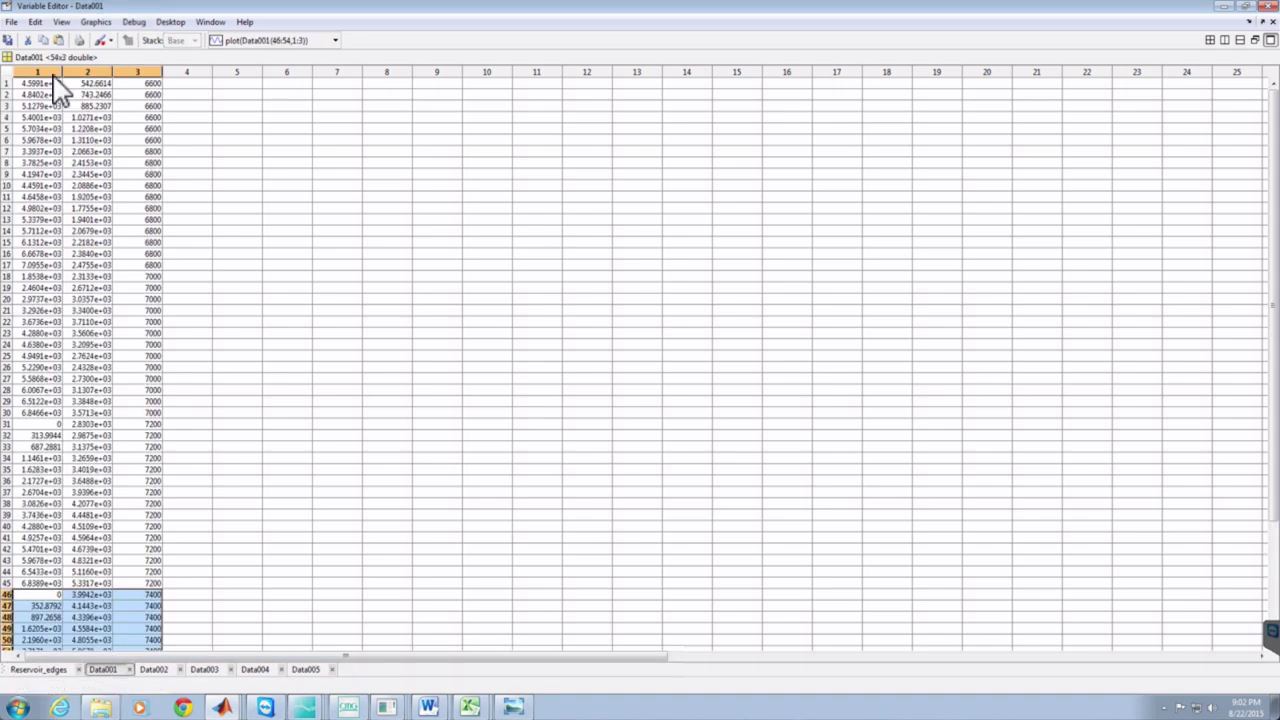
{"action": "left_click", "coordinate": [37, 72]}
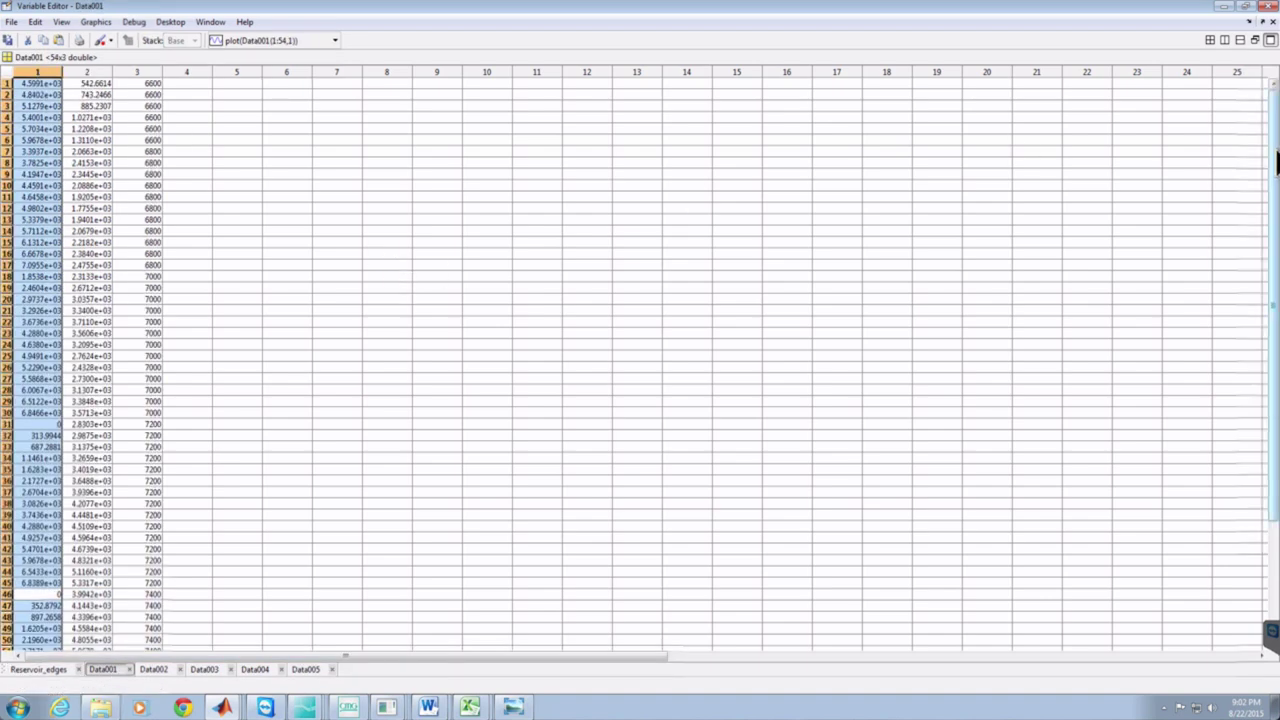
{"action": "mouse_move", "coordinate": [1277, 162]}
{"action": "left_mouse_down"}
{"action": "mouse_move", "coordinate": [1273, 312]}
{"action": "mouse_move", "coordinate": [1275, 160]}
{"action": "left_mouse_up"}
{"action": "left_click", "coordinate": [32, 82]}
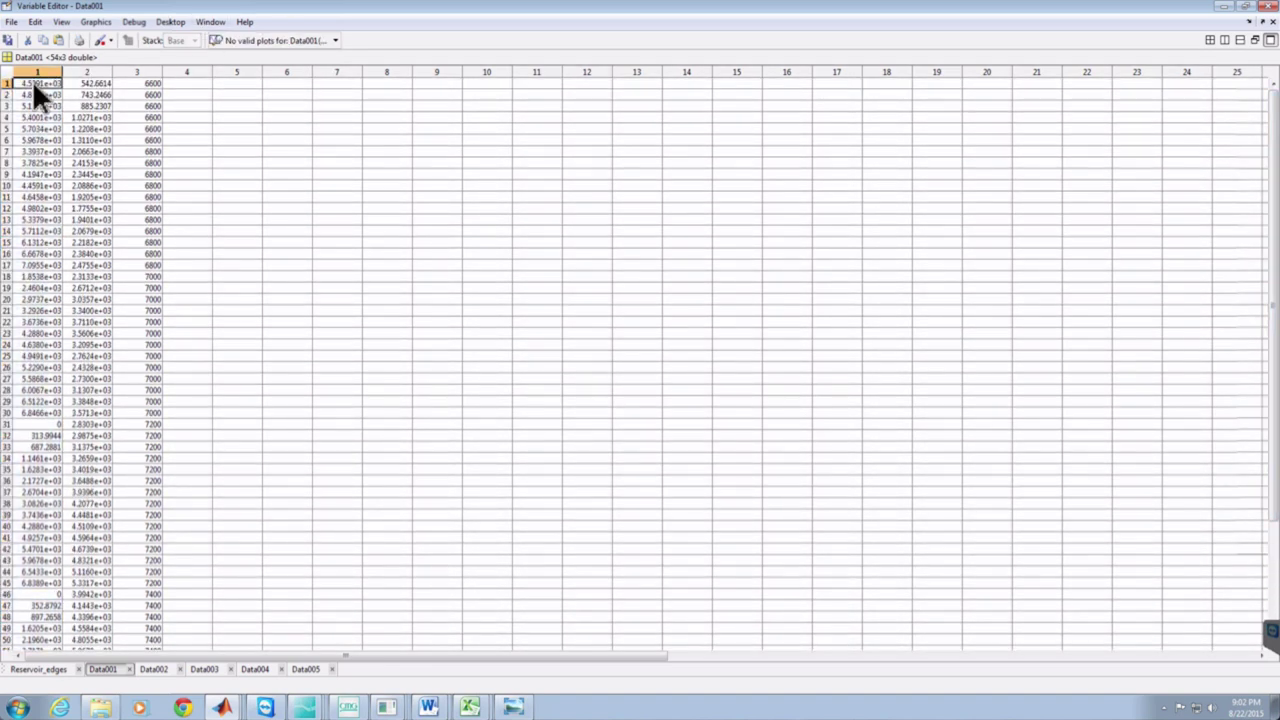
{"action": "left_click_drag", "start_coordinate": [32, 80], "coordinate": [37, 548]}
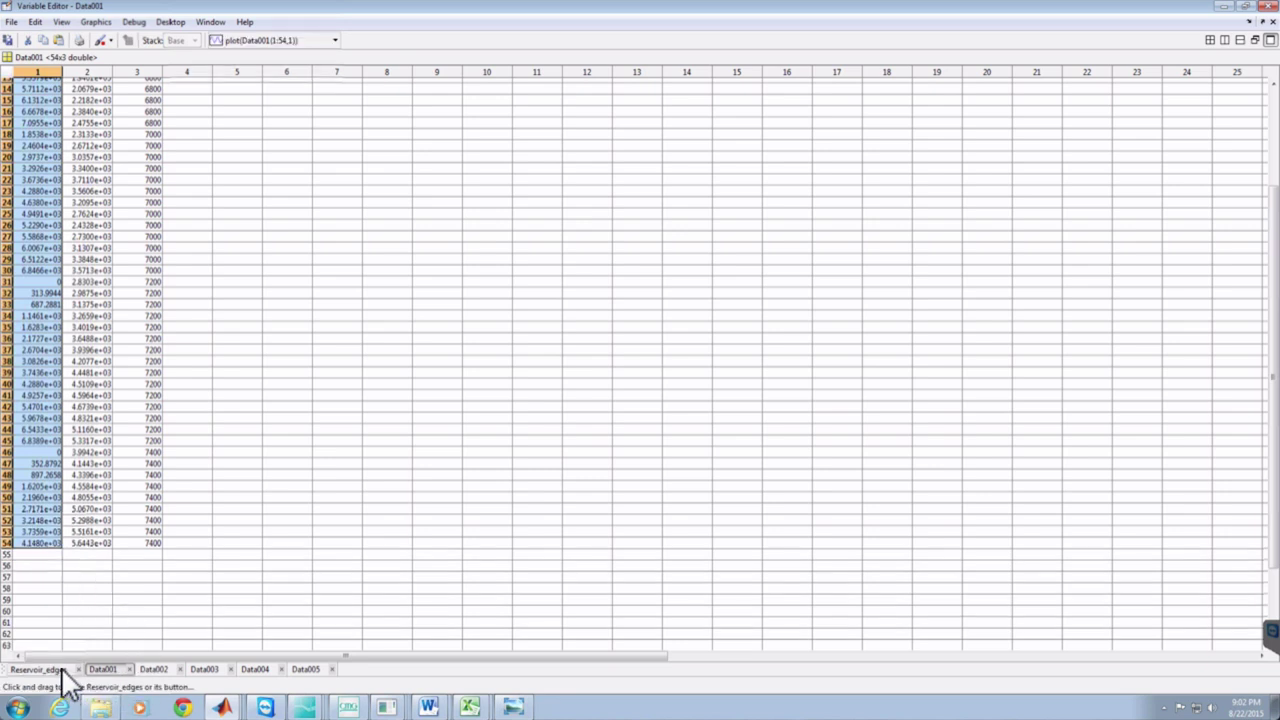
{"action": "left_click", "coordinate": [218, 708]}
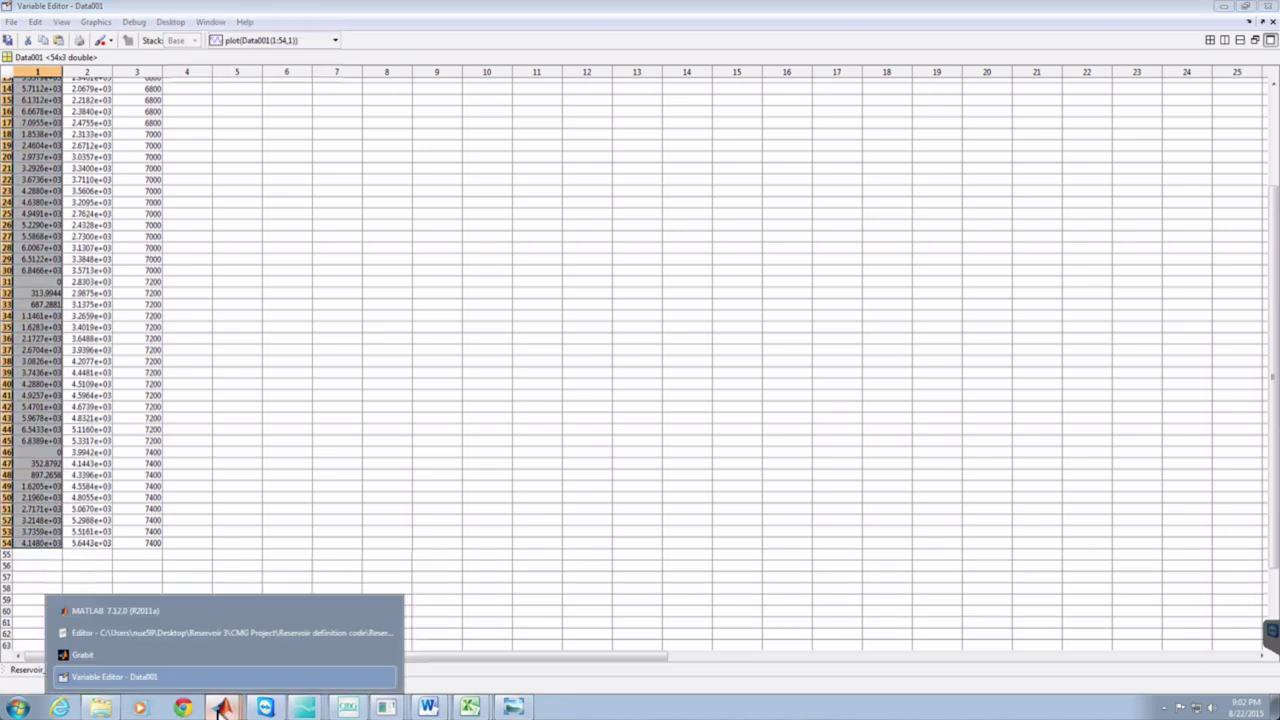
{"action": "left_click", "coordinate": [146, 632]}
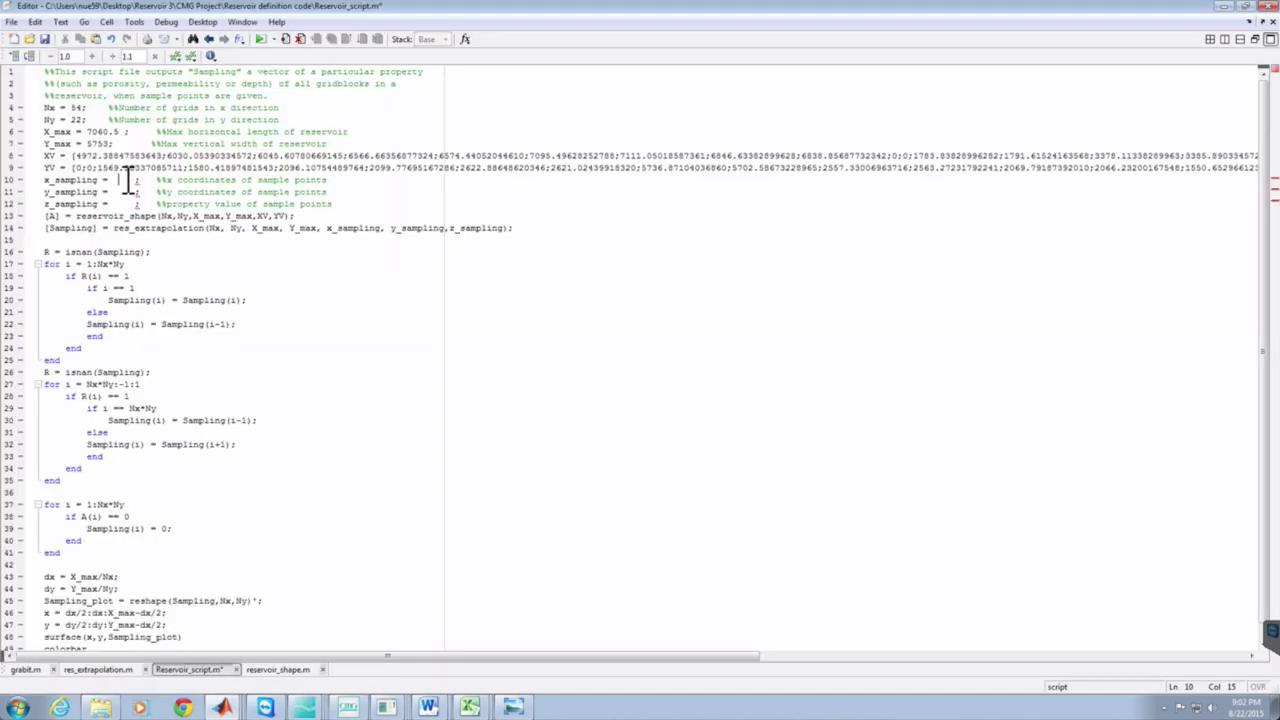
{"action": "key", "text": "ctrl+v"}
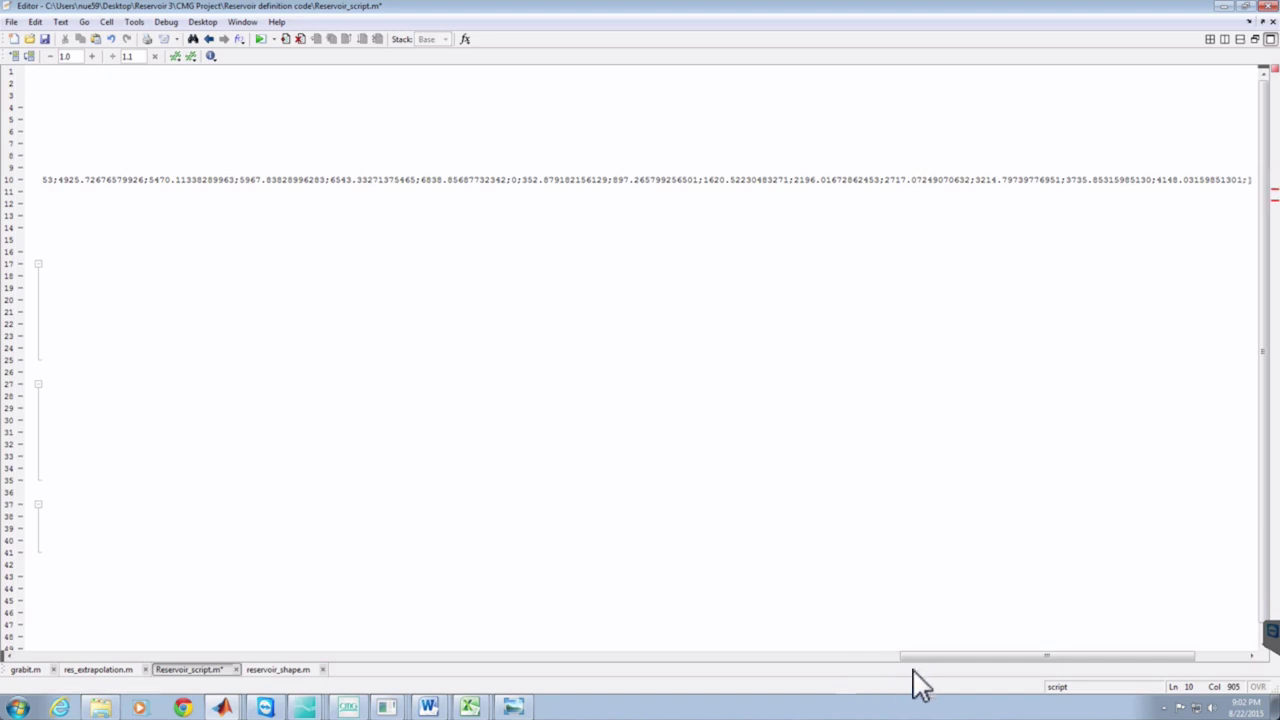
{"action": "left_click_drag", "start_coordinate": [350, 648], "coordinate": [9, 651]}
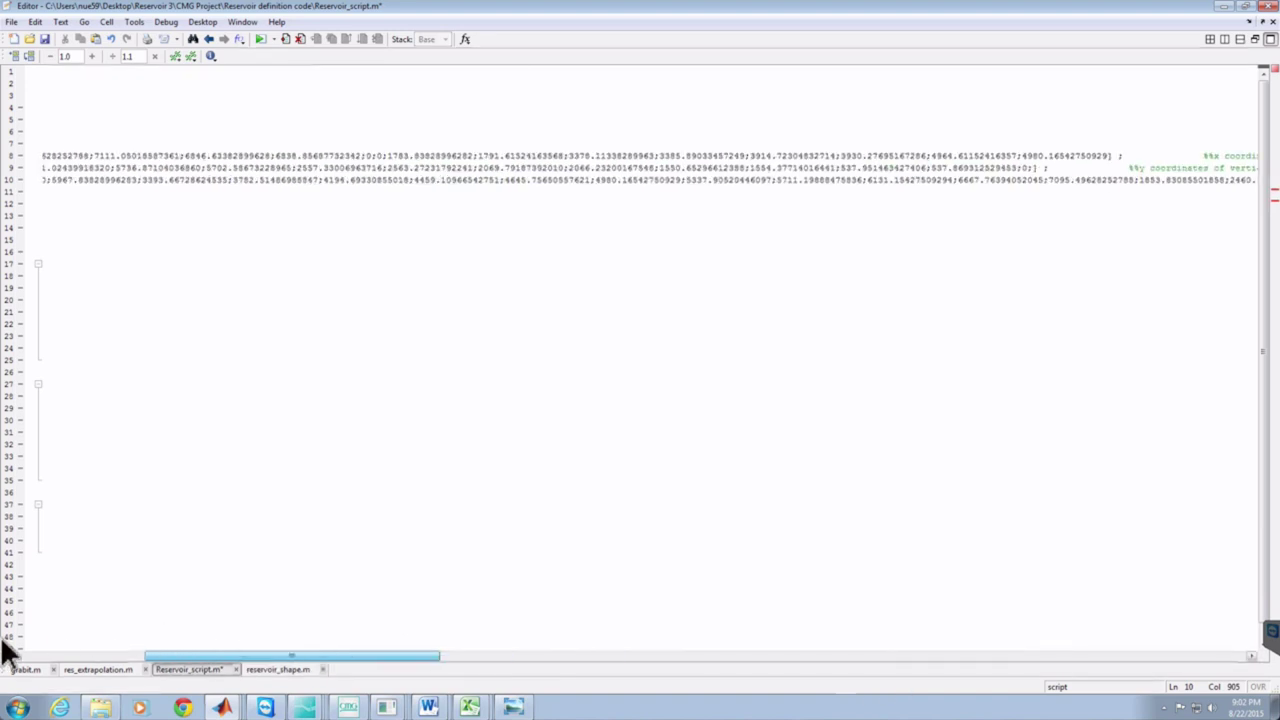
- Copy column 2, rows 1 to 54, of Data001 and paste it as the y_sampling value in Reservoir_script.m
{"action": "mouse_move", "coordinate": [222, 708]}
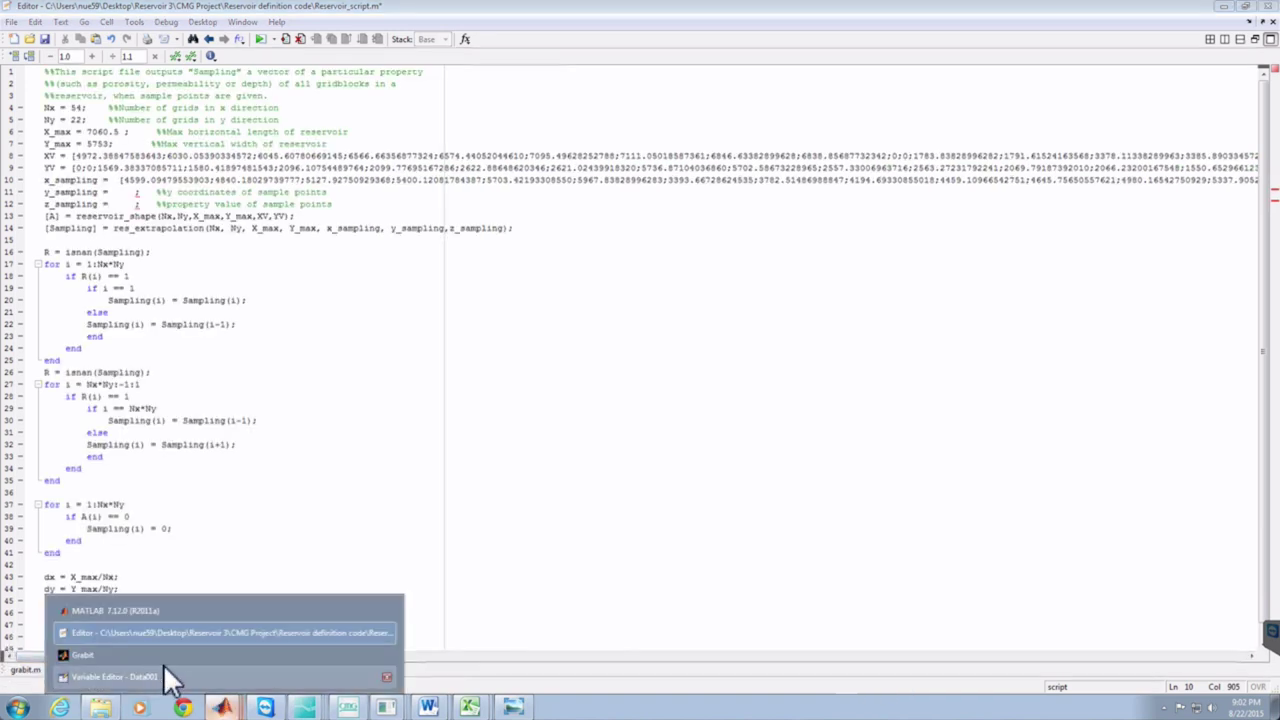
{"action": "left_click", "coordinate": [150, 678]}
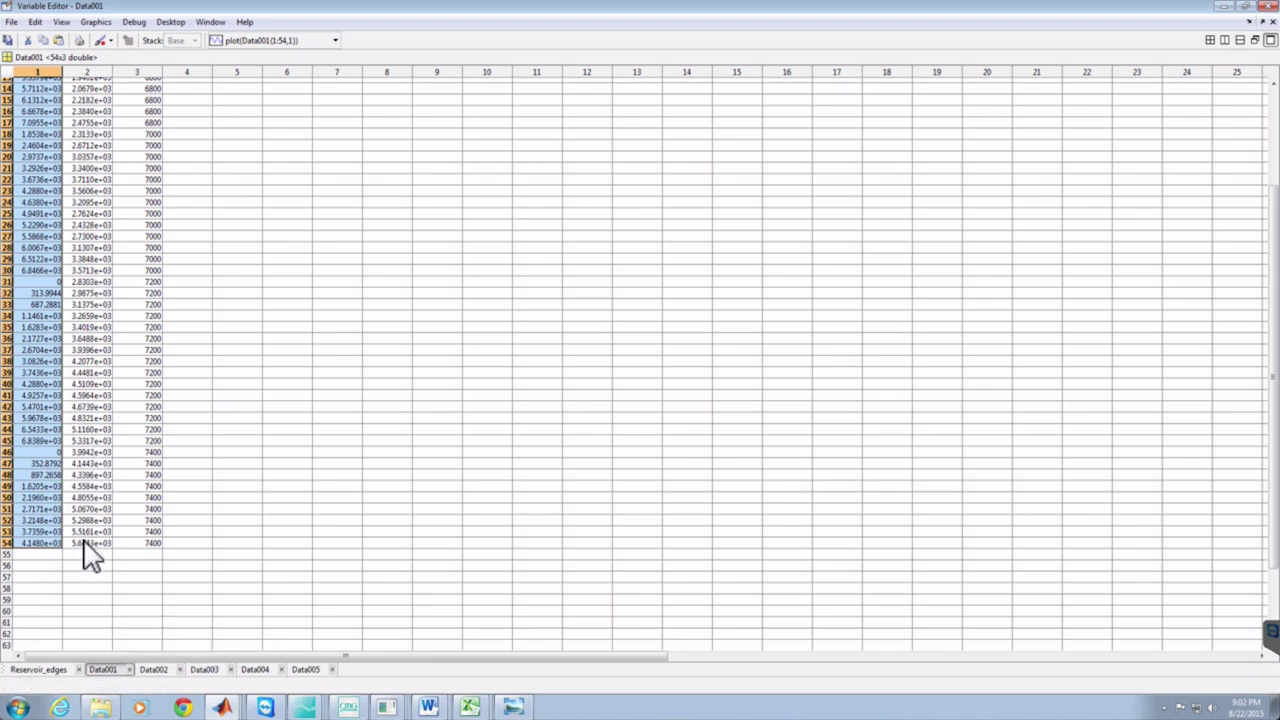
{"action": "left_click_drag", "start_coordinate": [85, 541], "coordinate": [88, 293]}
{"action": "left_click_drag", "start_coordinate": [89, 178], "coordinate": [72, 28]}
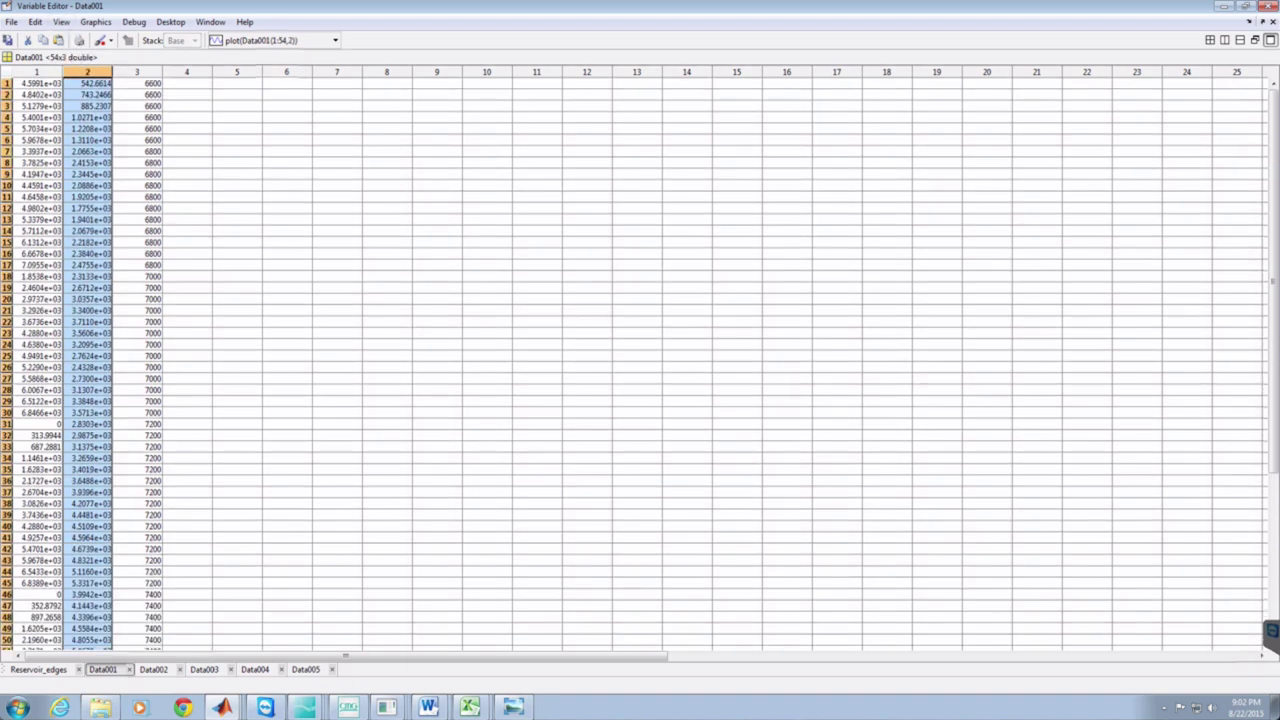
{"action": "left_click", "coordinate": [222, 706]}
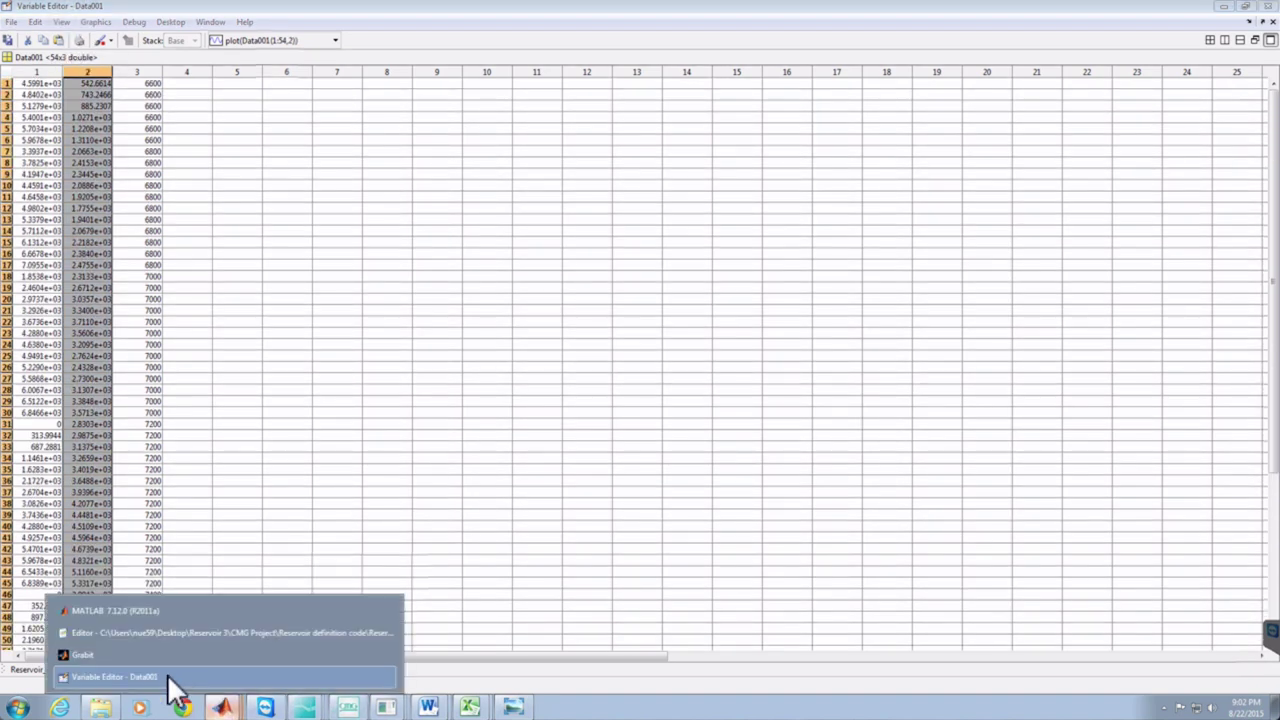
{"action": "left_click", "coordinate": [133, 633]}
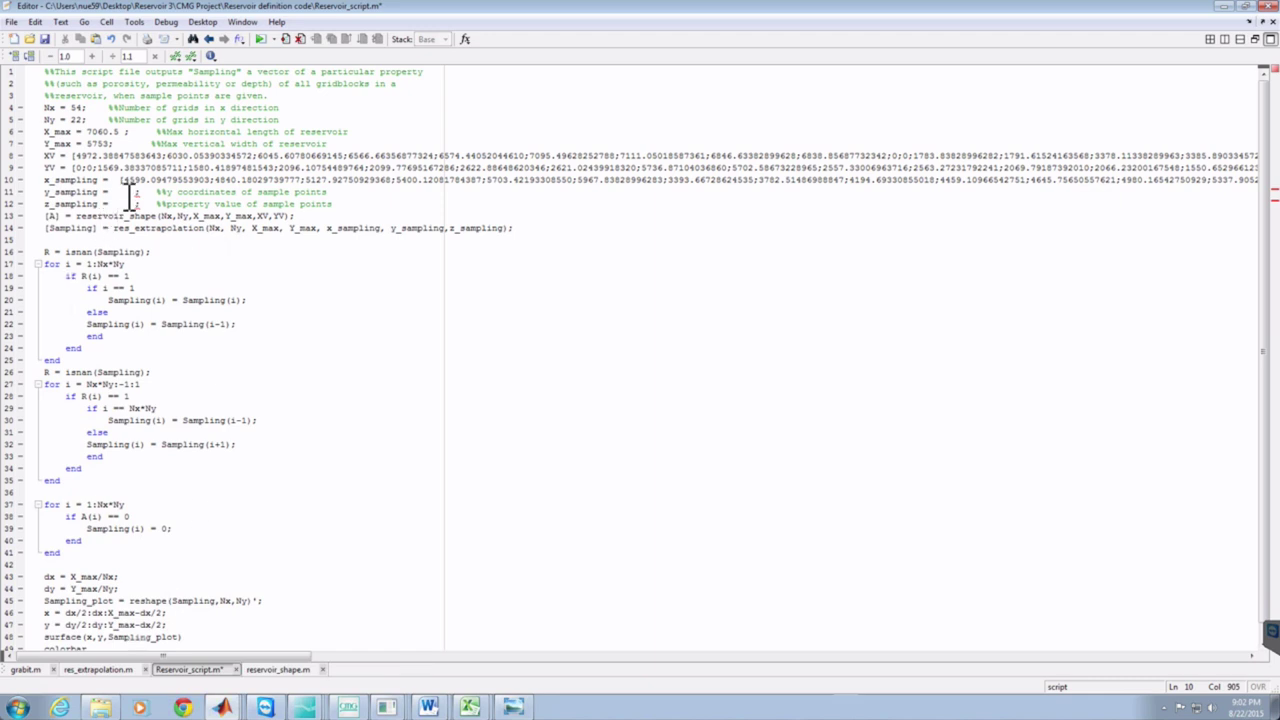
{"action": "left_click", "coordinate": [124, 191]}
{"action": "key", "text": "ctrl+v"}
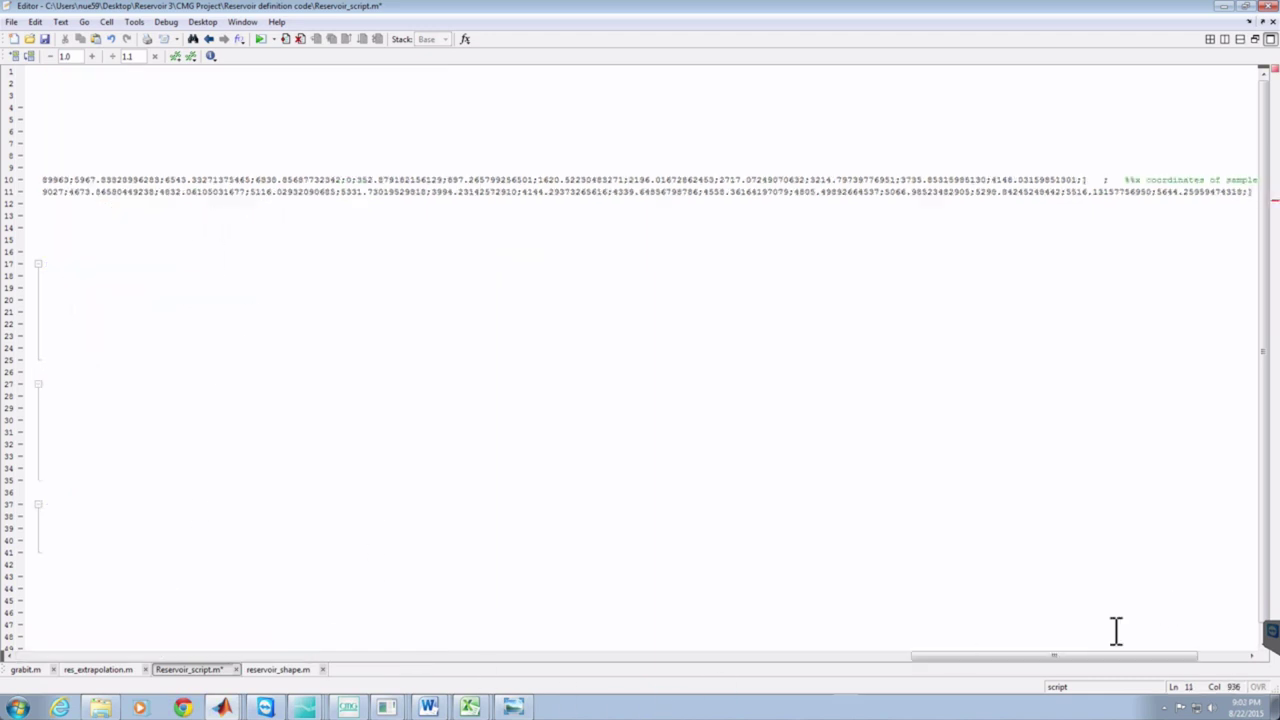
{"action": "key", "text": "Down"}
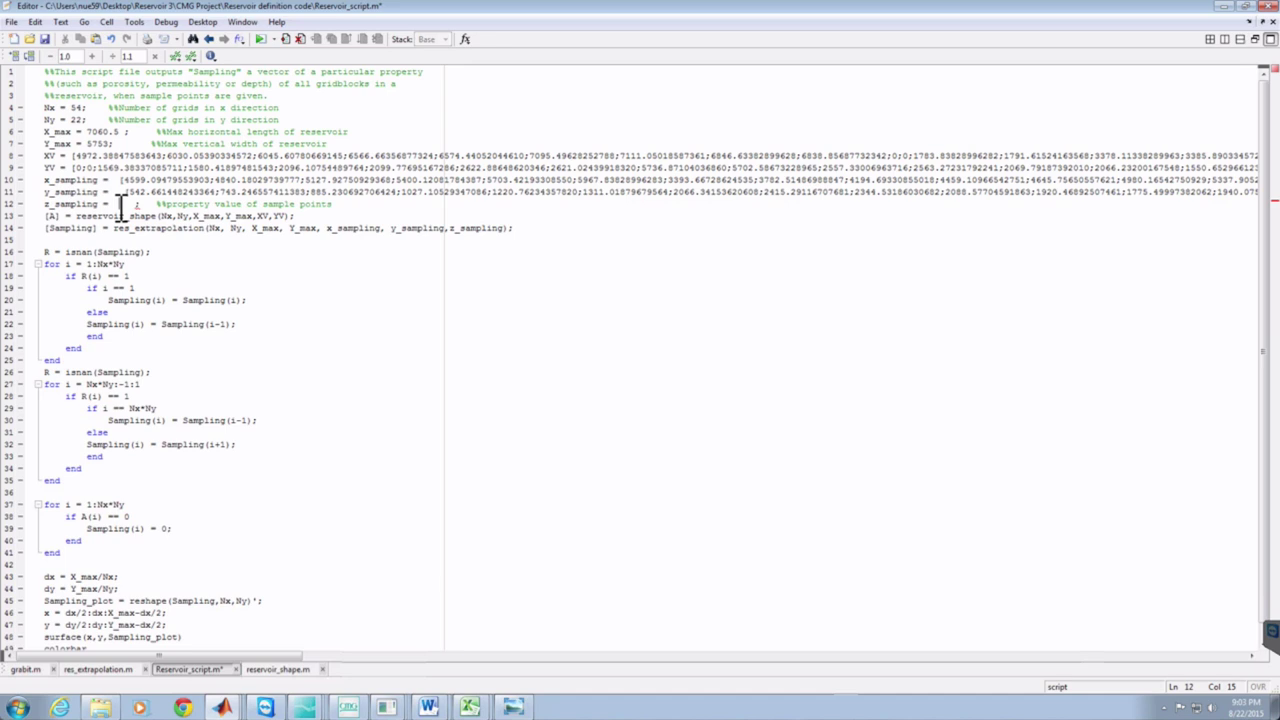
- Copy column 3, rows 1 to 54, of Data001 and paste it as the z_sampling value in Reservoir_script.m
{"action": "left_click", "coordinate": [222, 707]}
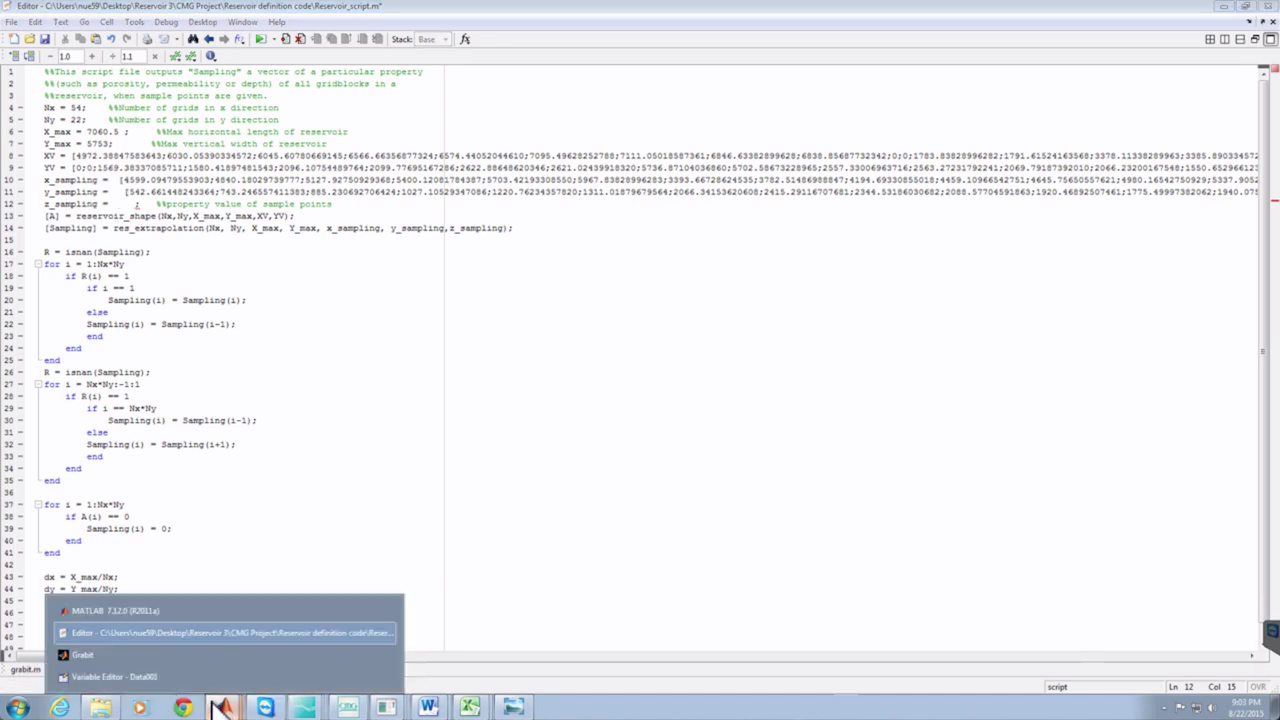
{"action": "left_click", "coordinate": [115, 685]}
{"action": "left_click", "coordinate": [145, 84]}
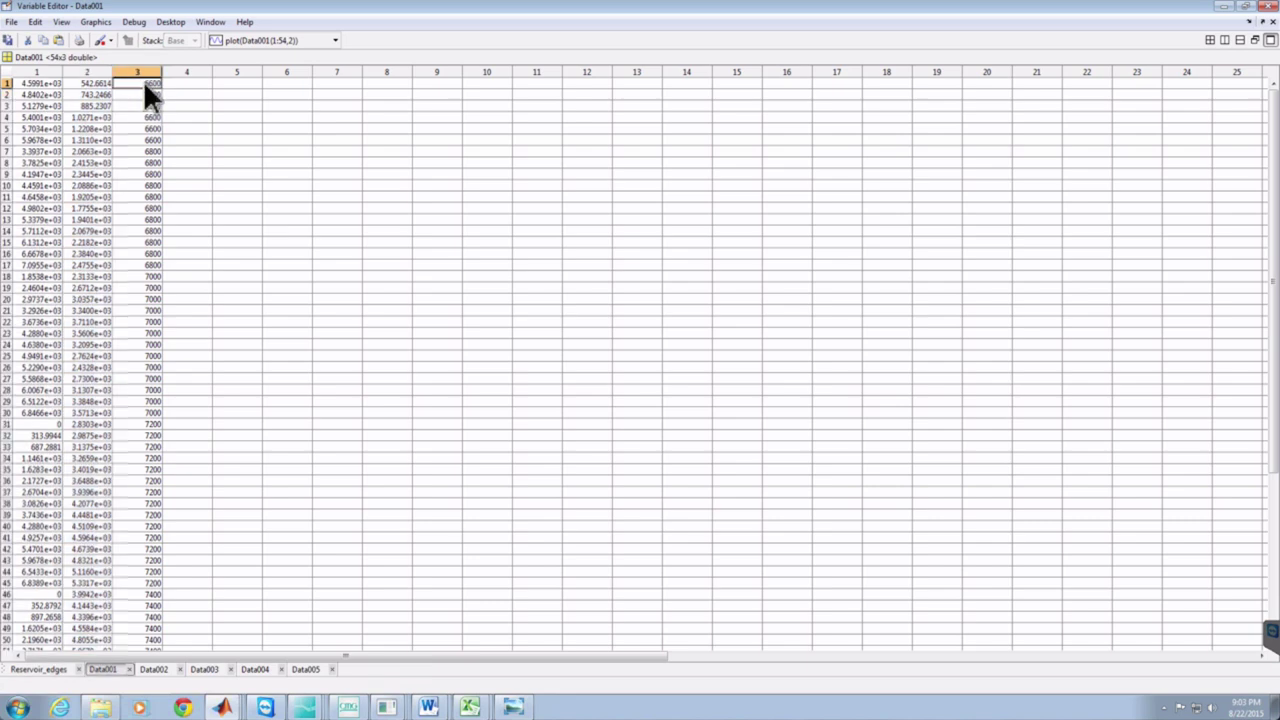
{"action": "left_click_drag", "start_coordinate": [145, 84], "coordinate": [155, 625]}
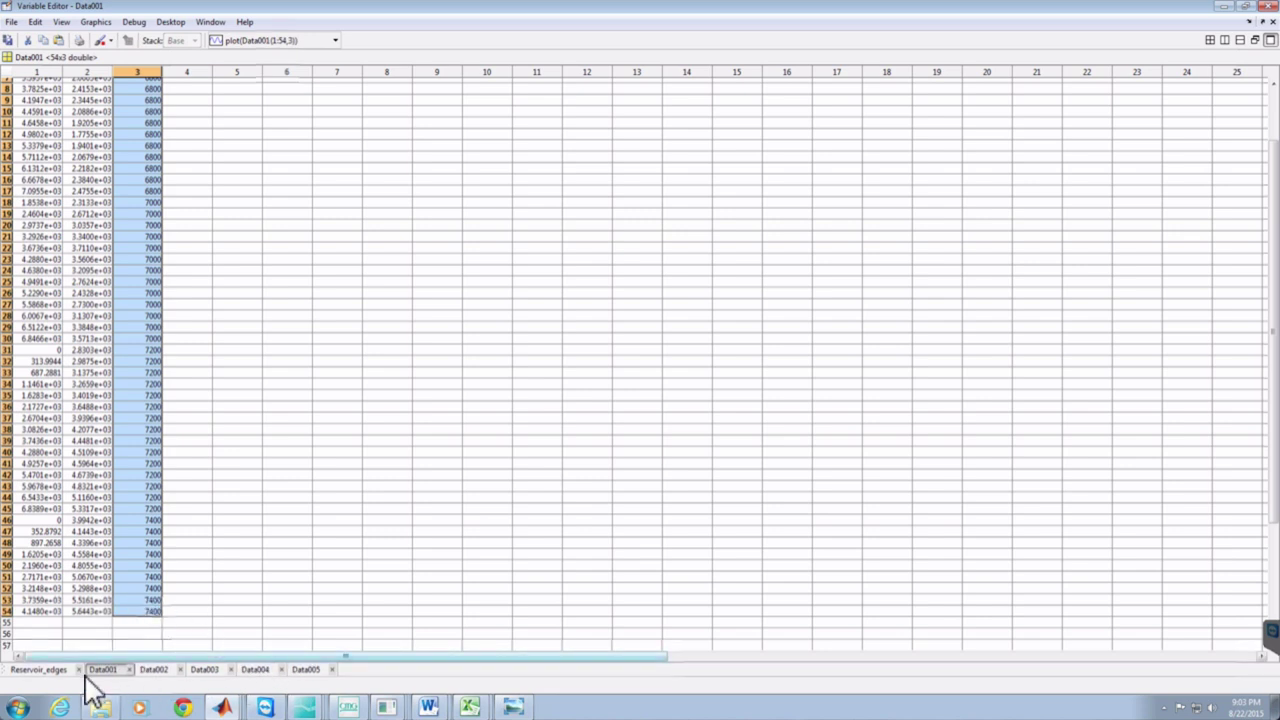
{"action": "left_click", "coordinate": [222, 708]}
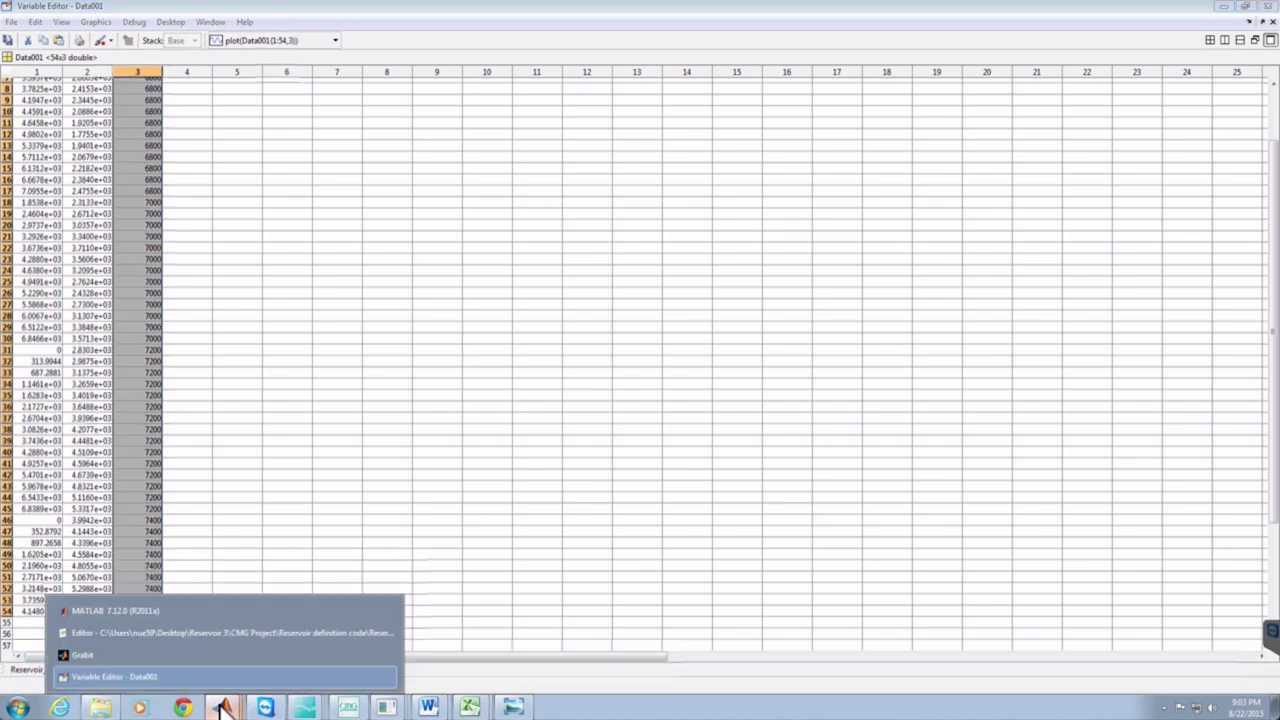
{"action": "left_click", "coordinate": [158, 632]}
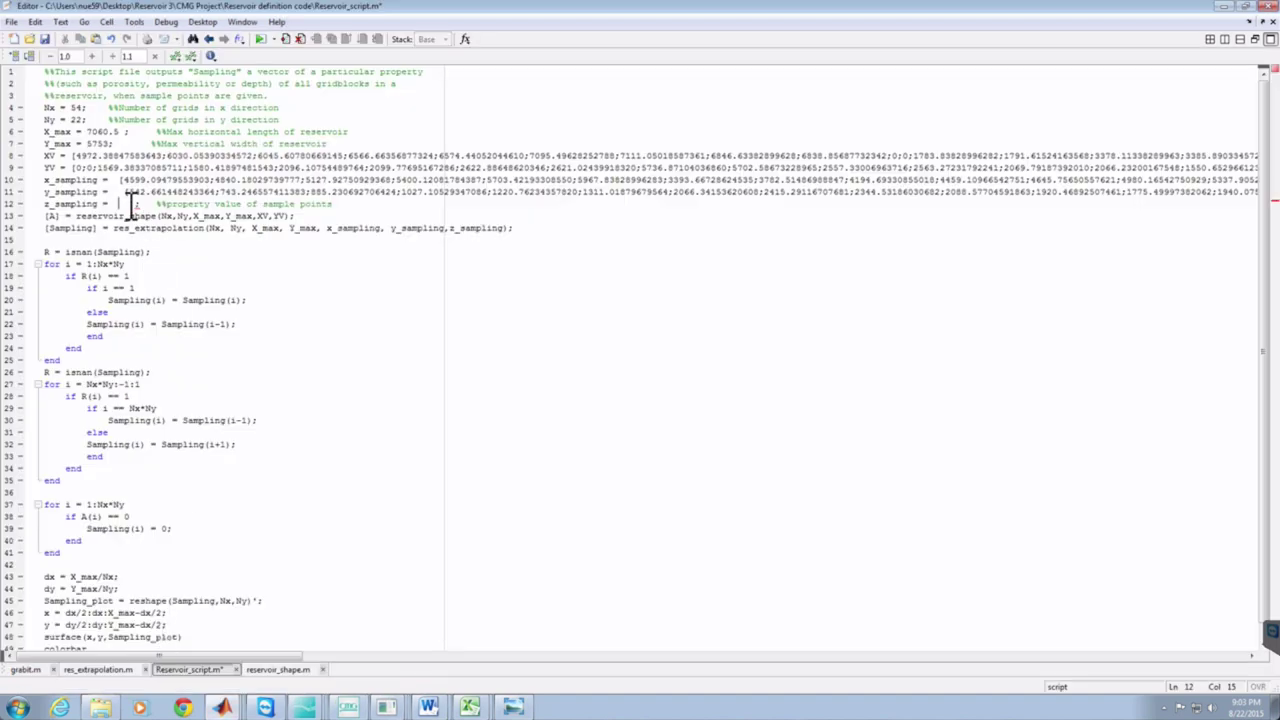
{"action": "key", "text": "ctrl+v"}
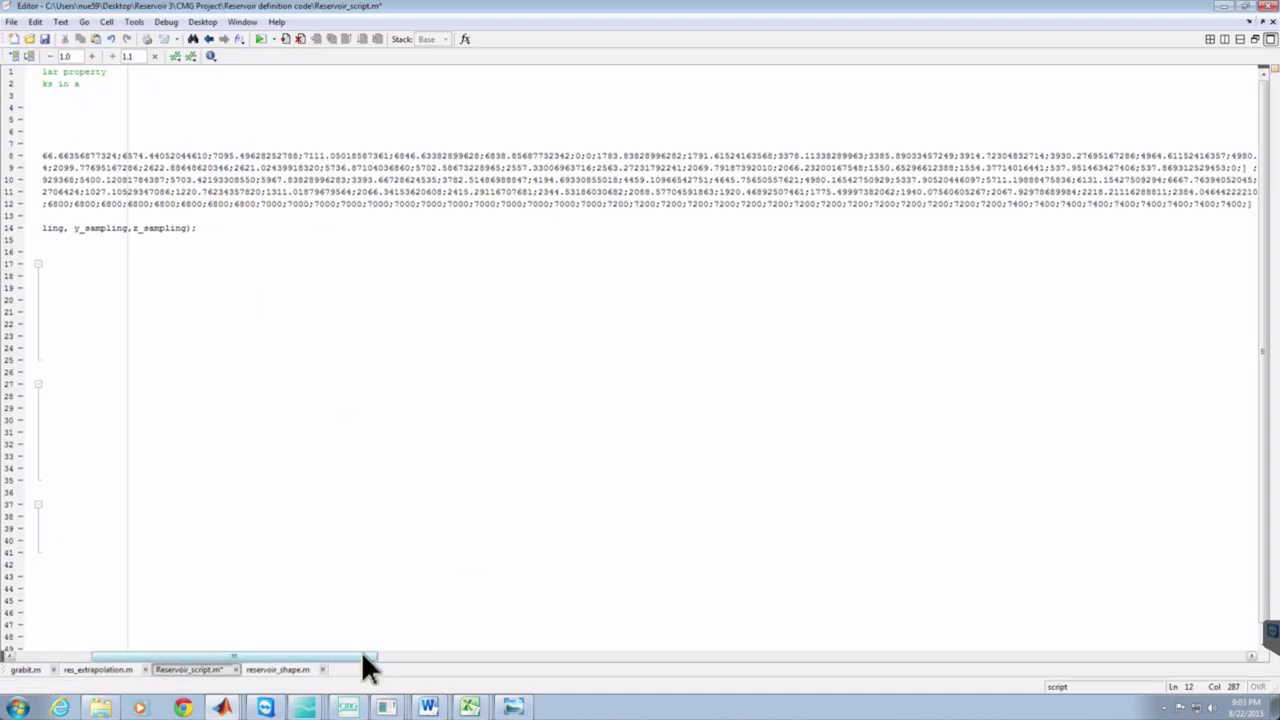
{"action": "left_click_drag", "start_coordinate": [363, 657], "coordinate": [234, 660]}
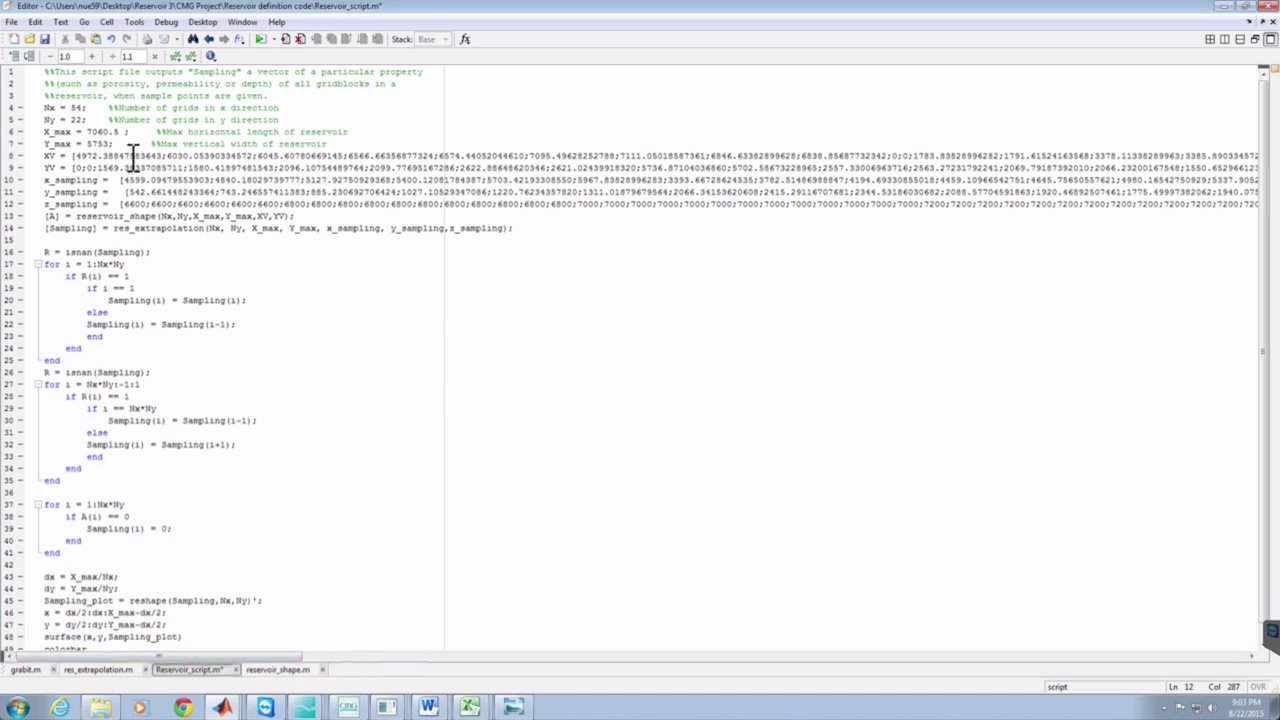
- Save and run Reservoir_script.m, and close the resulting surface plot figure
{"action": "left_click", "coordinate": [45, 39]}
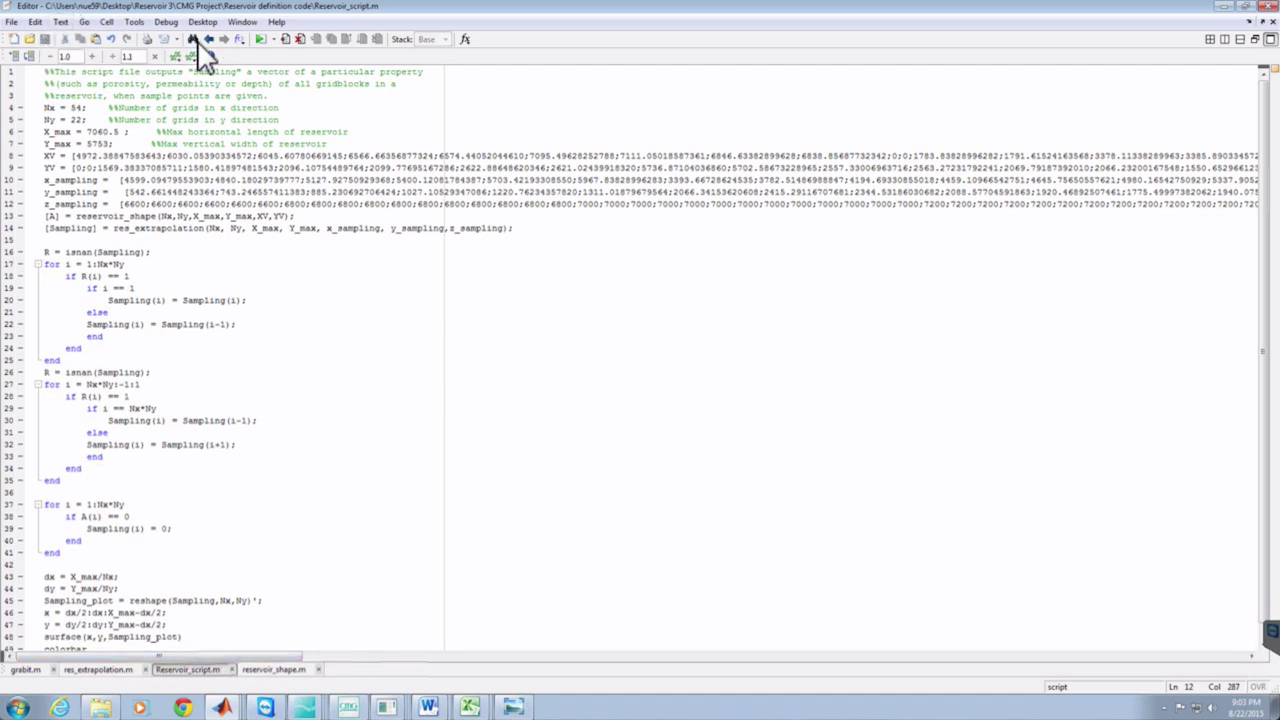
{"action": "left_click", "coordinate": [261, 39]}
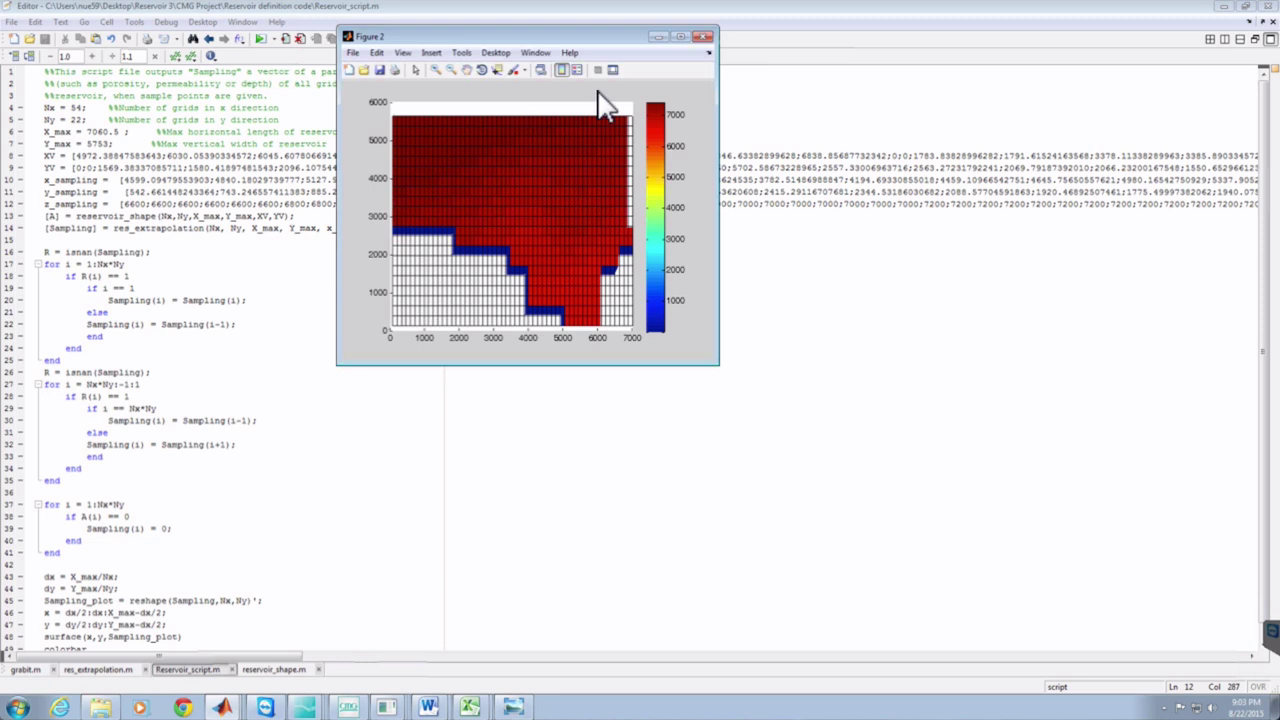
{"action": "left_click", "coordinate": [703, 38]}
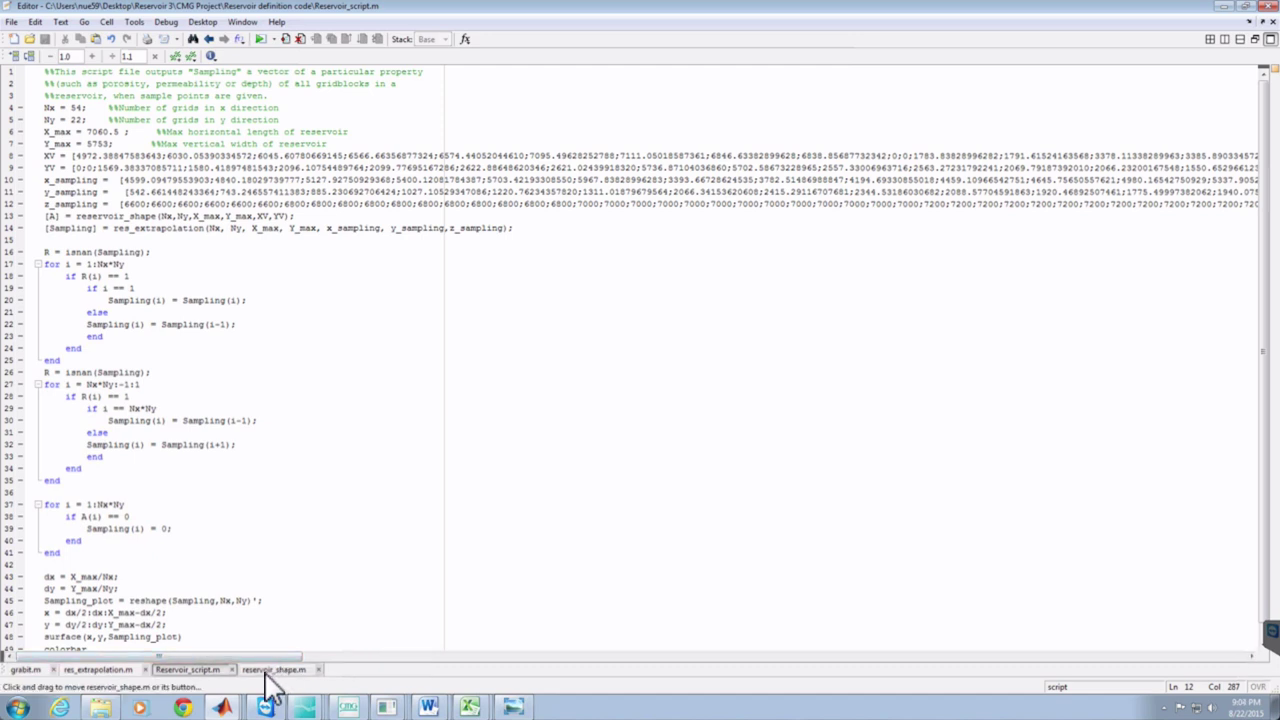
- Open the Sampling variable from the MATLAB workspace and examine its gridblock depth values from the first rows to the last
{"action": "left_click", "coordinate": [222, 708]}
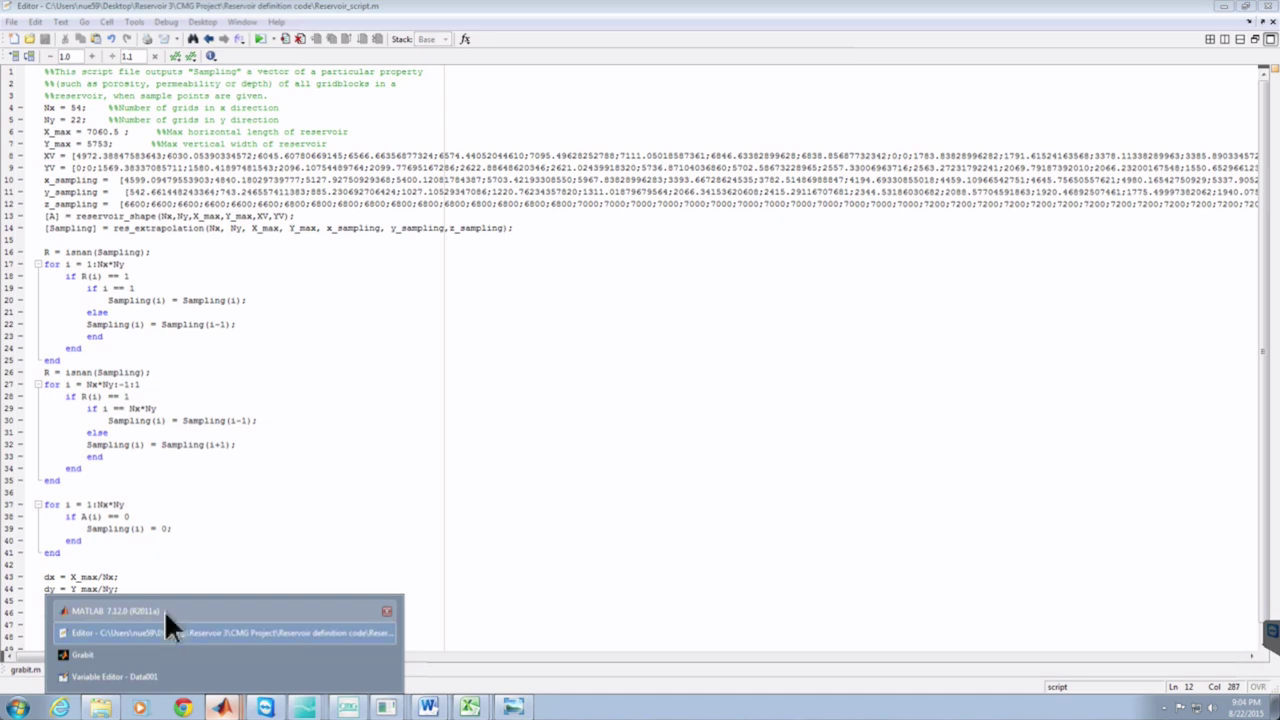
{"action": "left_click", "coordinate": [164, 610]}
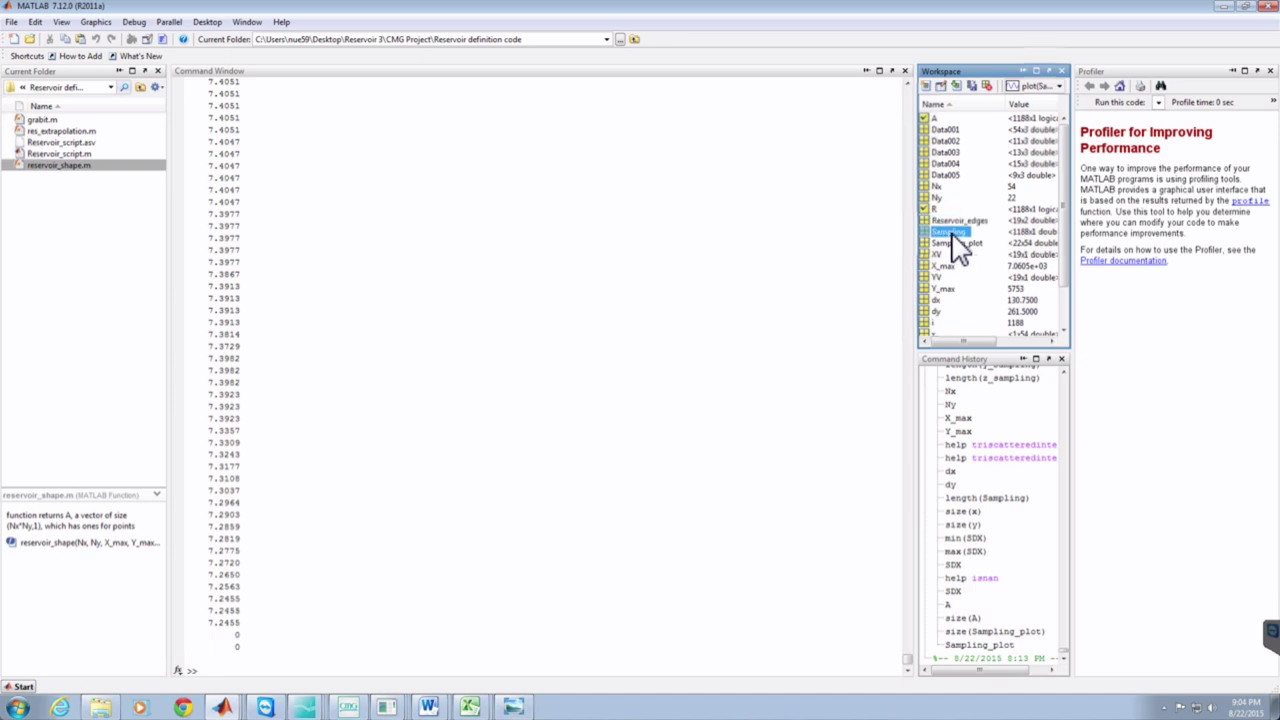
{"action": "double_click", "coordinate": [950, 233]}
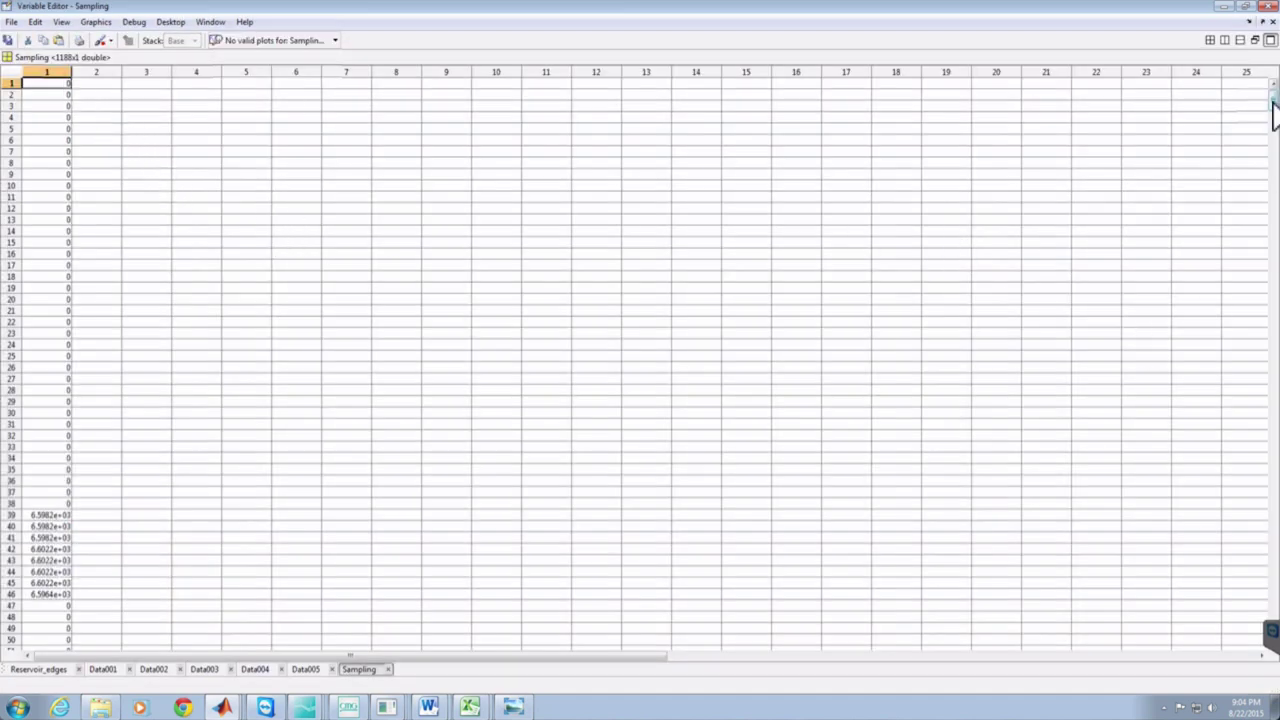
{"action": "scroll", "coordinate": [1275, 125], "scroll_direction": "down", "scroll_amount": 7}
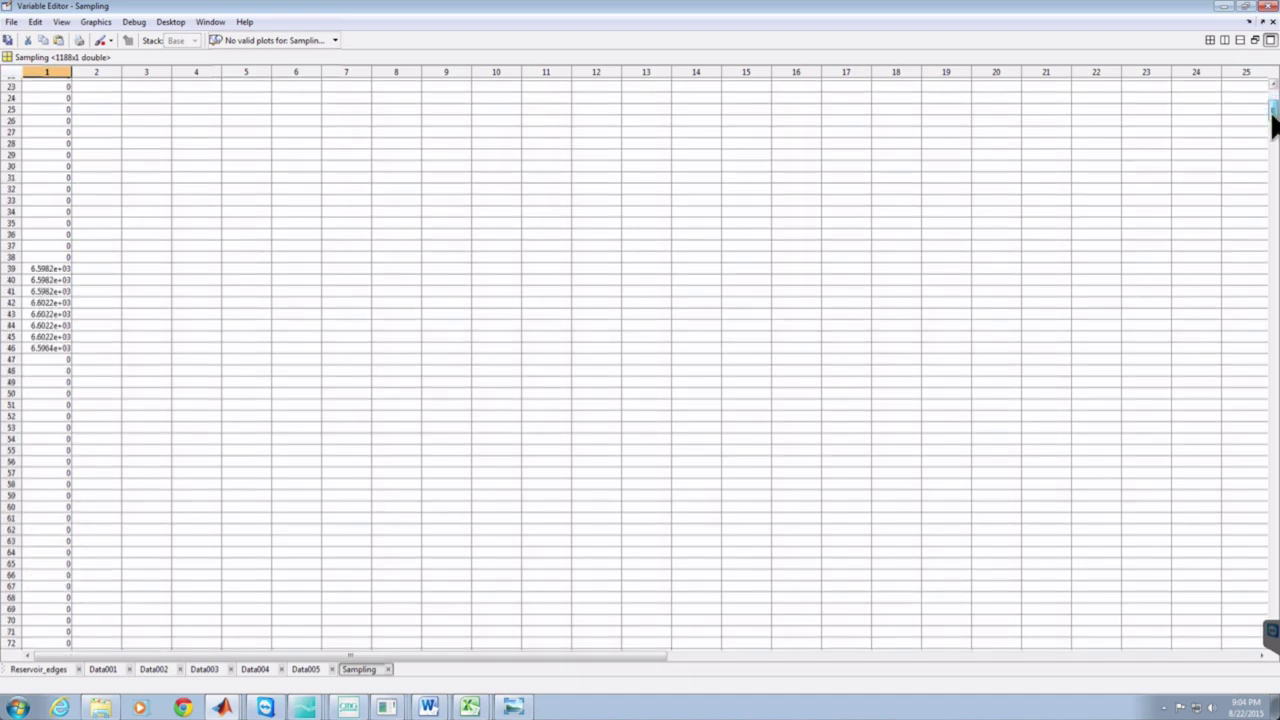
{"action": "scroll", "coordinate": [1275, 120], "scroll_direction": "up", "scroll_amount": 7}
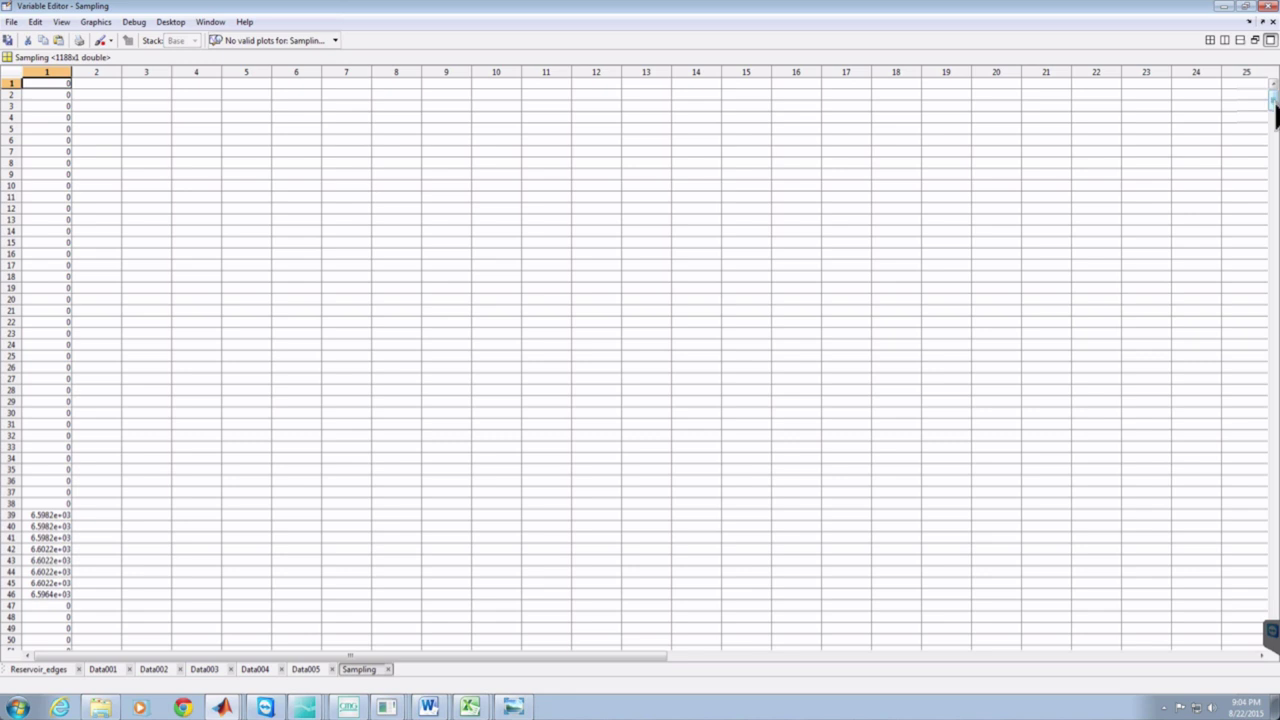
{"action": "left_click_drag", "start_coordinate": [1276, 115], "coordinate": [1272, 652]}
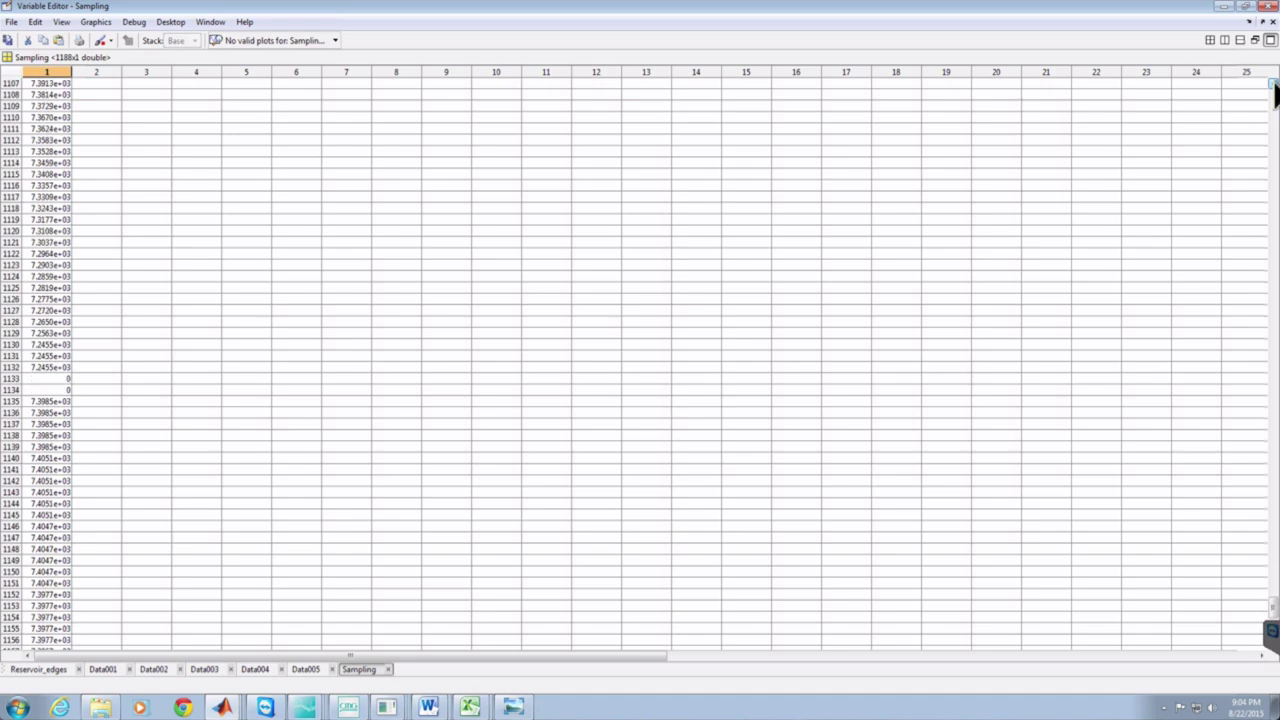
{"action": "left_click", "coordinate": [1276, 180]}
{"action": "left_click_drag", "start_coordinate": [1276, 180], "coordinate": [1276, 96]}
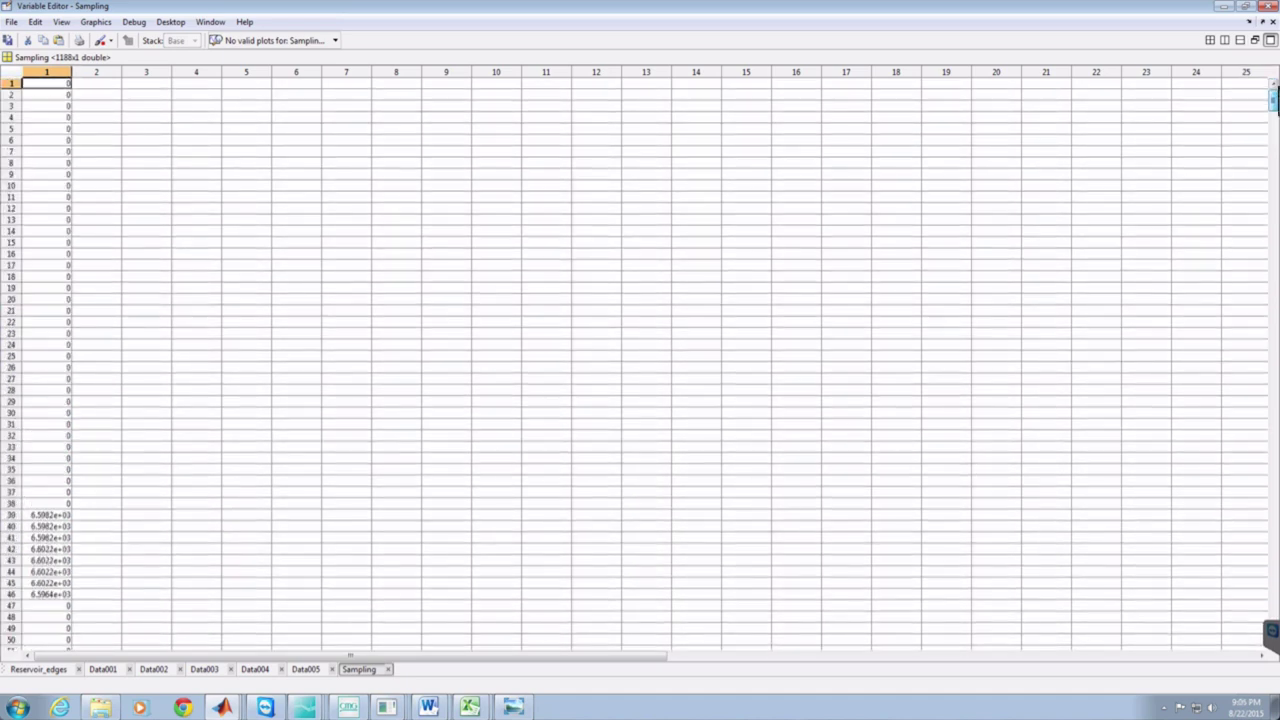
- Copy the whole first column of Sampling, switch to the CMG Project 2015 workbook in Excel, and paste it at A1 of a new sheet
{"action": "left_click", "coordinate": [60, 76]}
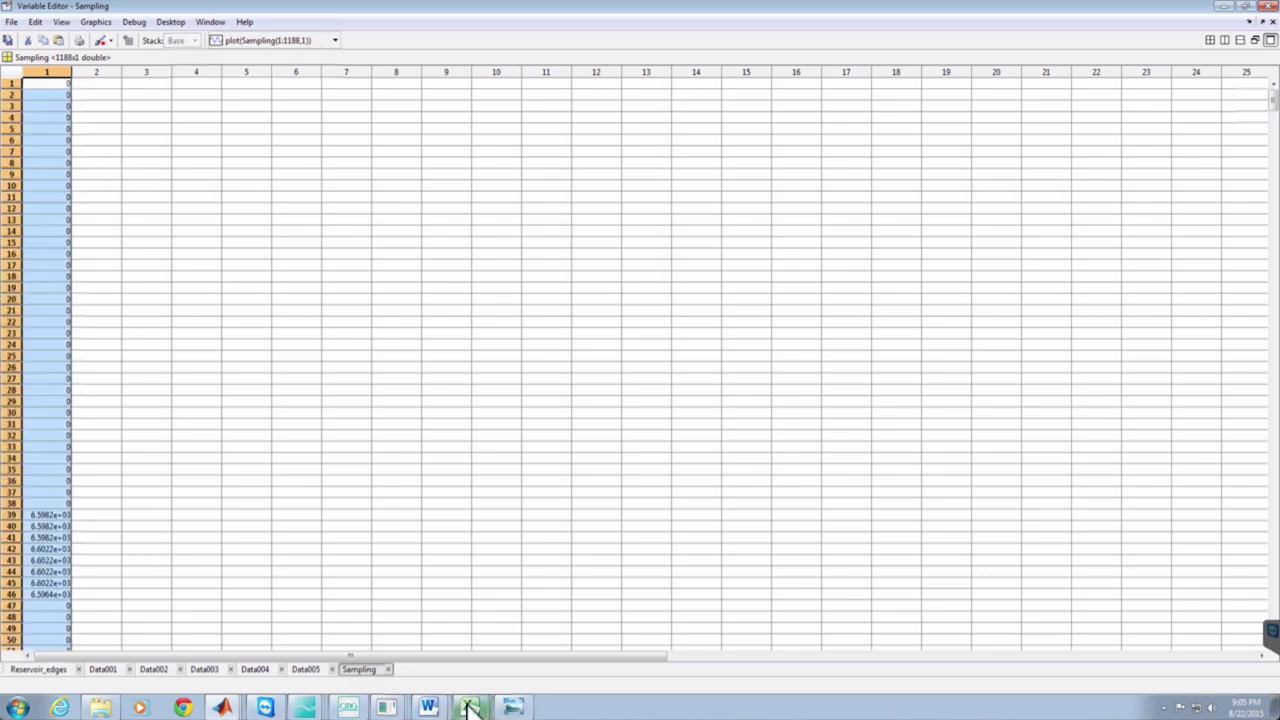
{"action": "mouse_move", "coordinate": [470, 708]}
{"action": "left_click", "coordinate": [473, 656]}
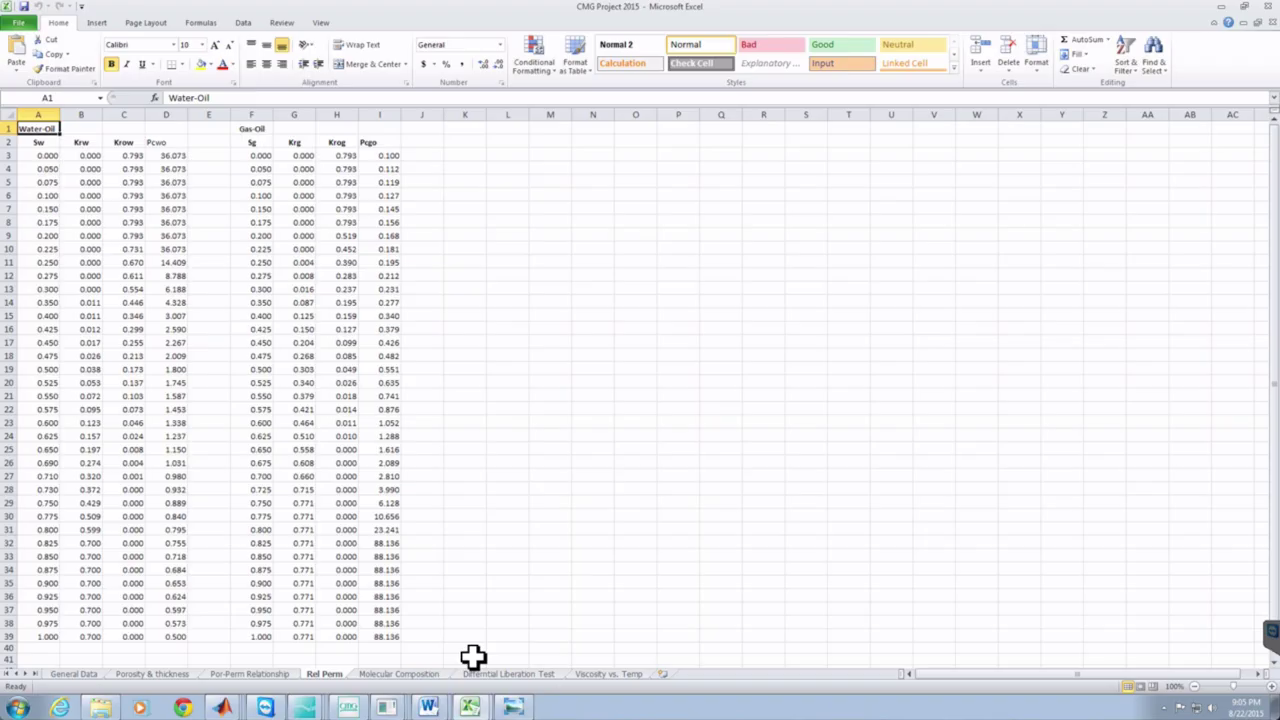
{"action": "left_click", "coordinate": [80, 674]}
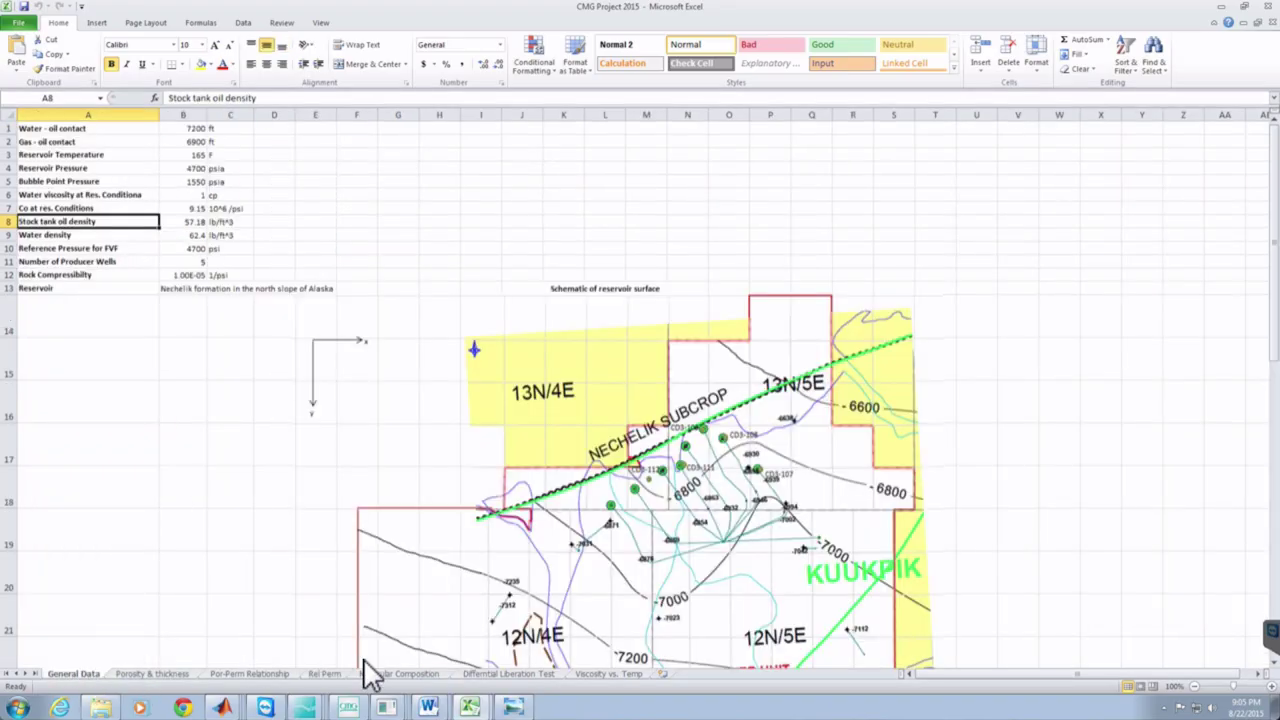
{"action": "left_click", "coordinate": [664, 673]}
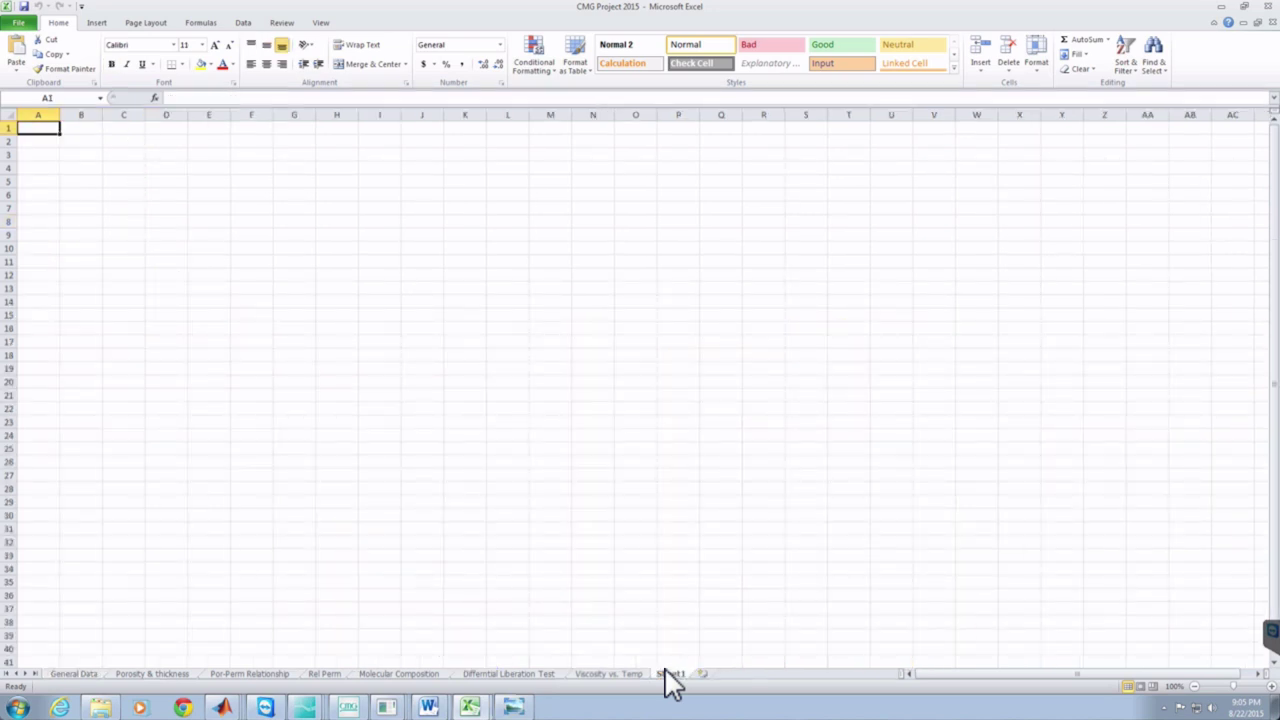
{"action": "key", "text": "ctrl+v"}
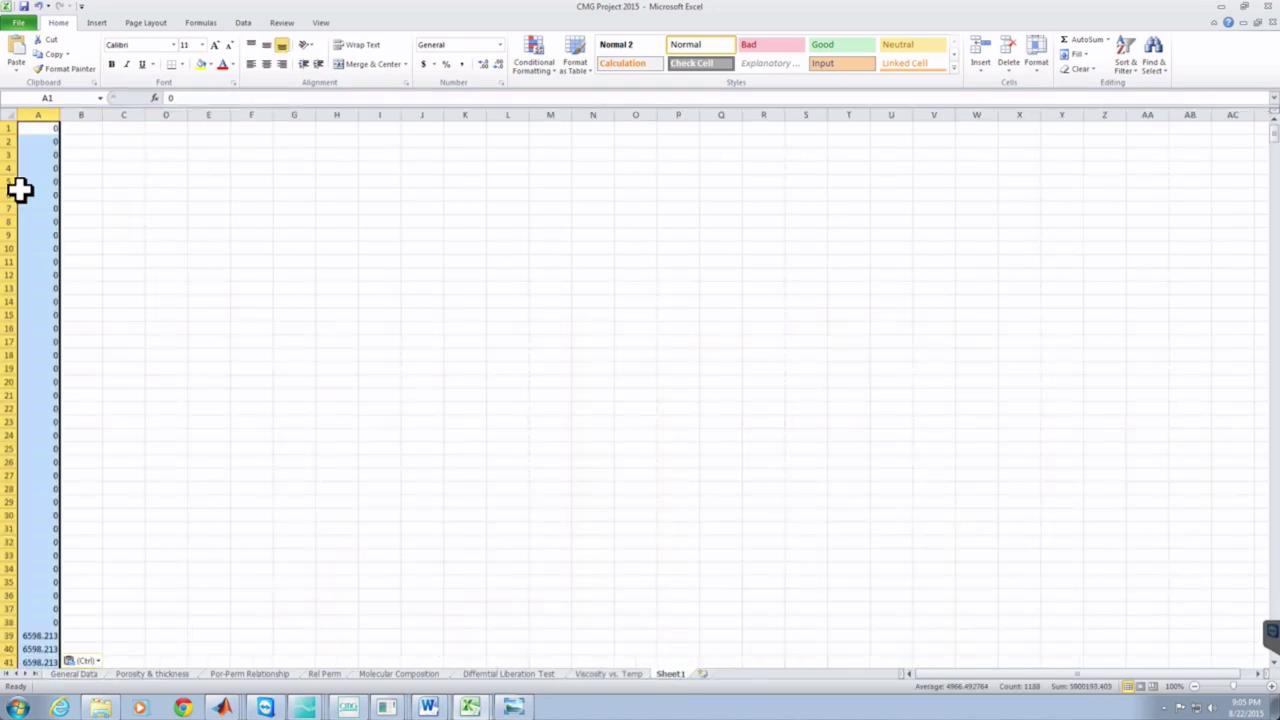